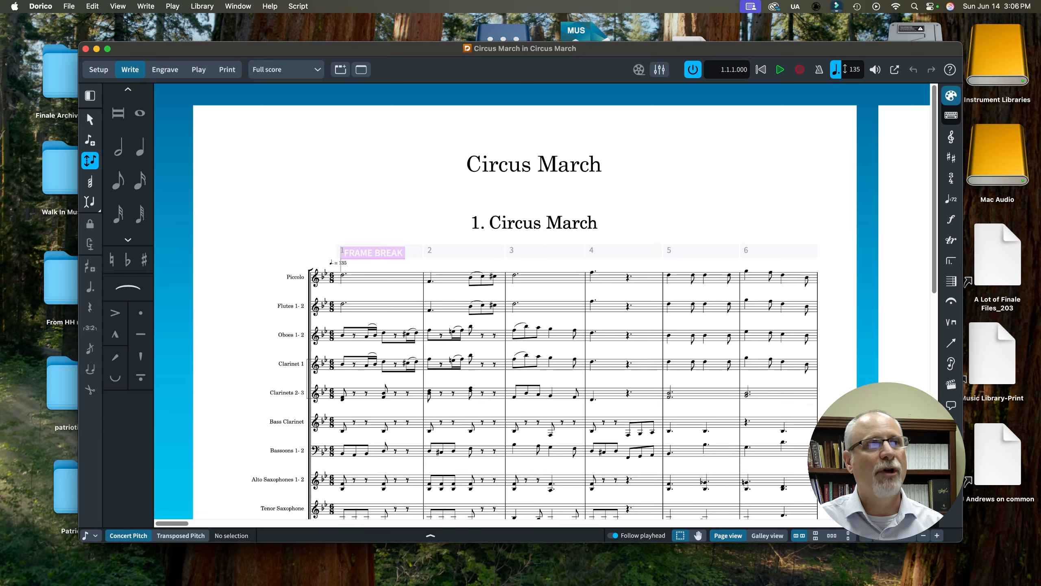
- Switch the Circus March project to Setup mode and make its window full screen, with the Flutes 1-2 player selected
{"action": "left_click", "coordinate": [98, 70]}
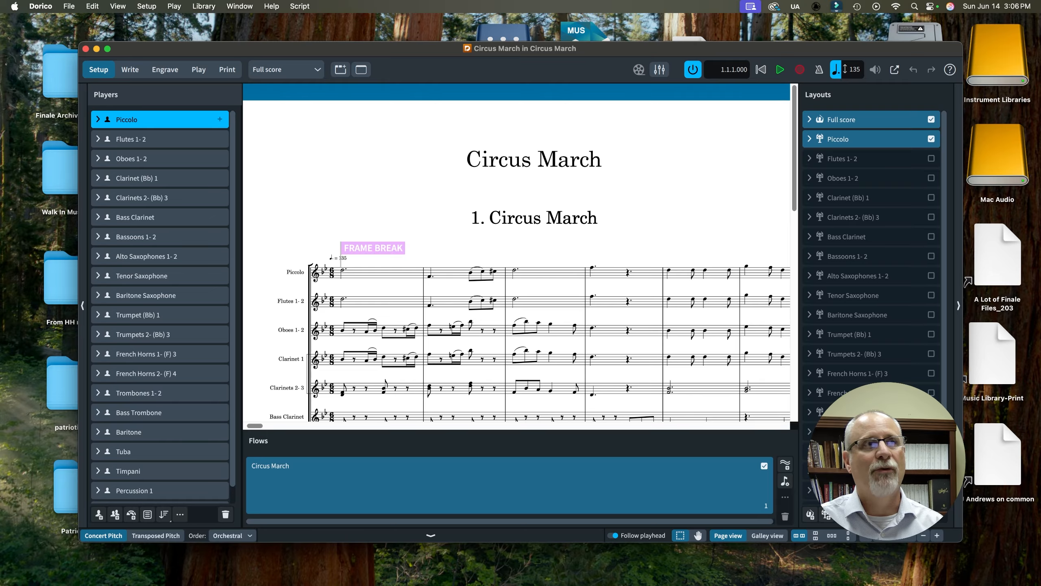
{"action": "scroll", "coordinate": [160, 307], "scroll_direction": "down", "scroll_amount": 1}
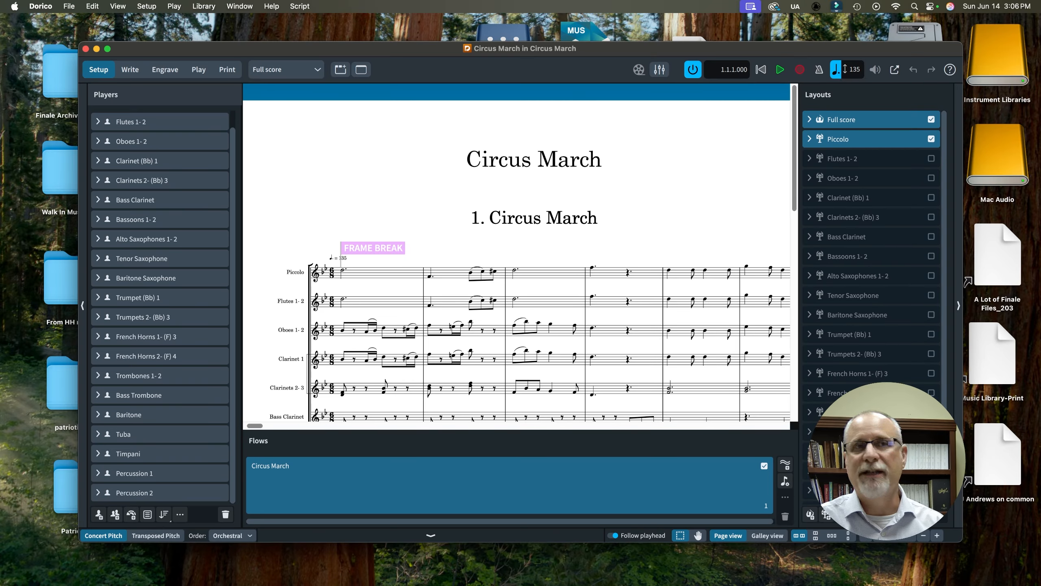
{"action": "scroll", "coordinate": [160, 307], "scroll_direction": "up", "scroll_amount": 1}
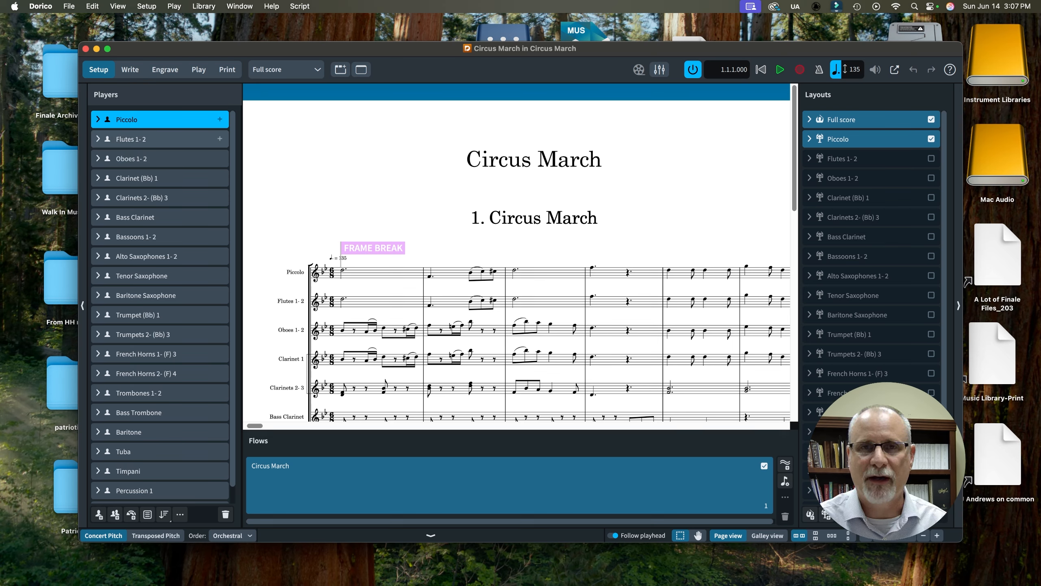
{"action": "left_click", "coordinate": [148, 140]}
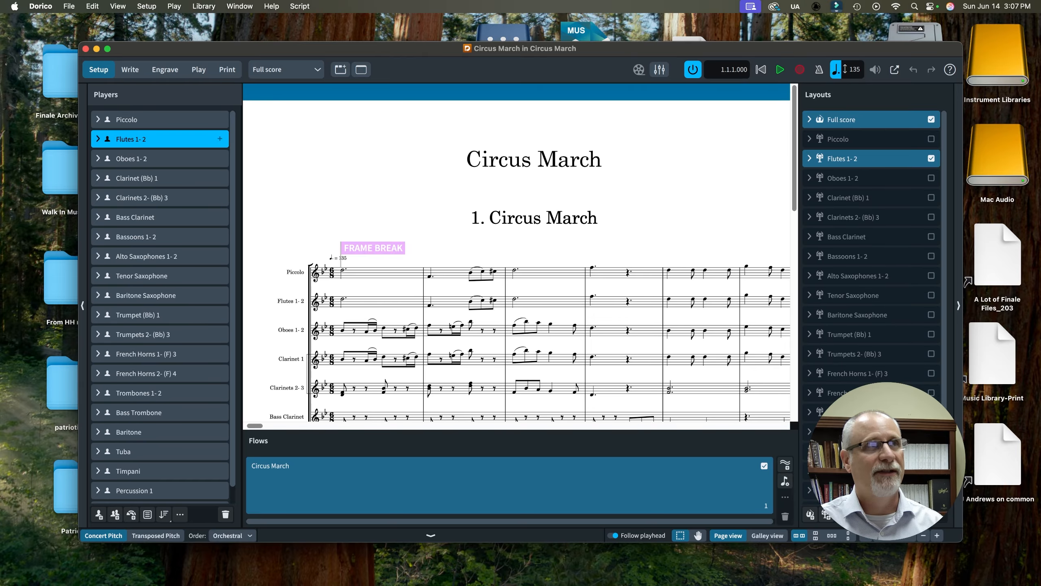
{"action": "left_click", "coordinate": [107, 49]}
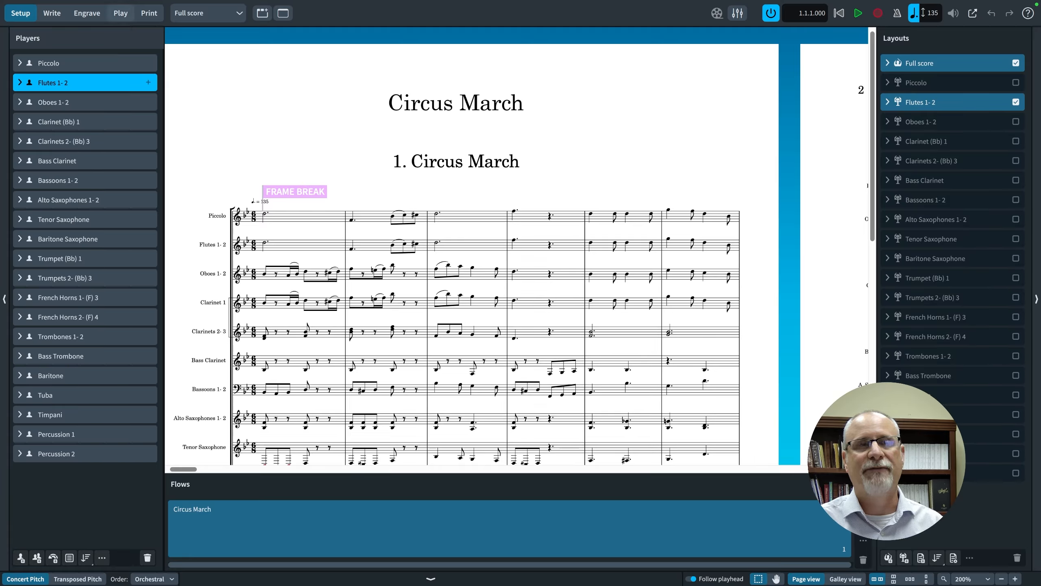
{"action": "mouse_move", "coordinate": [120, 1]}
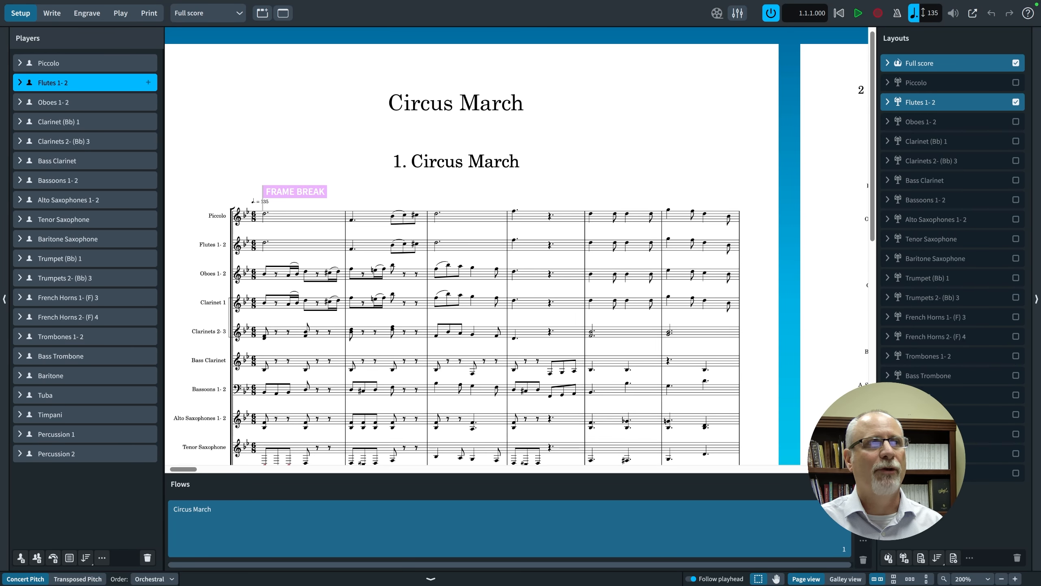
- Rename the Flutes 1-2 player as "Flutes"
{"action": "left_click", "coordinate": [19, 82]}
{"action": "double_click", "coordinate": [53, 82]}
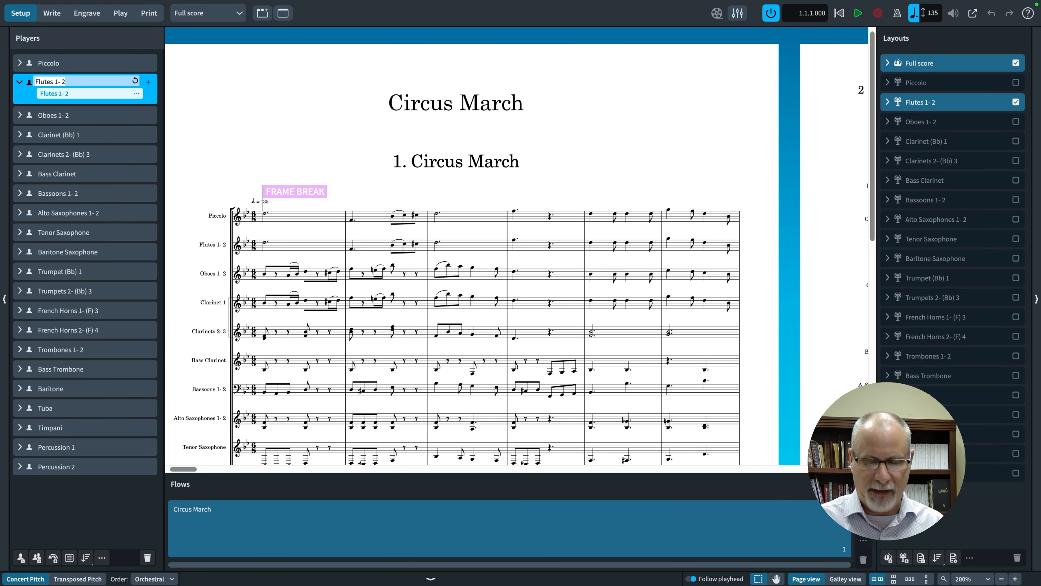
{"action": "key", "text": "BackSpace"}
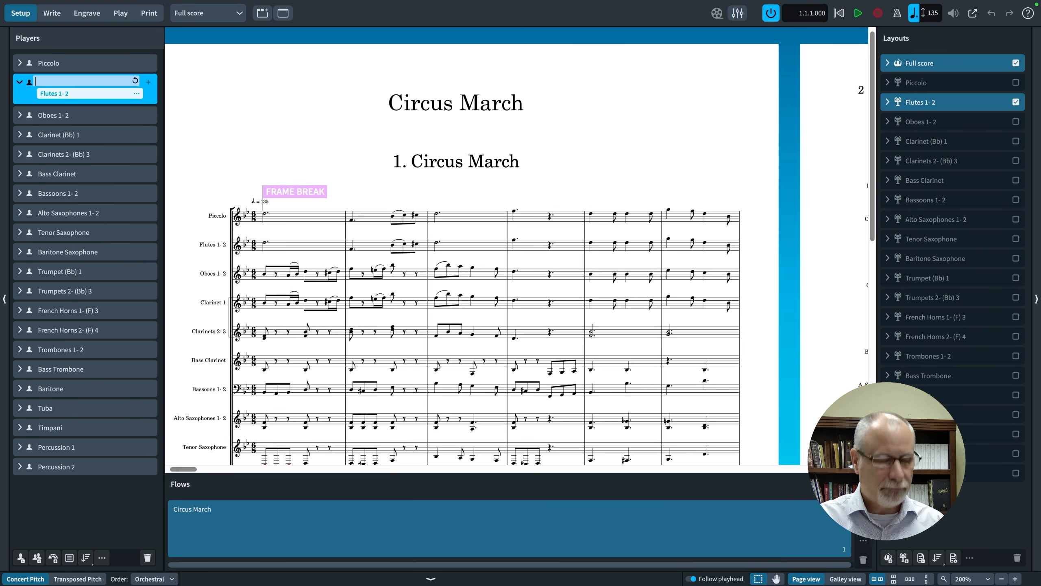
{"action": "type", "text": "Flutes"}
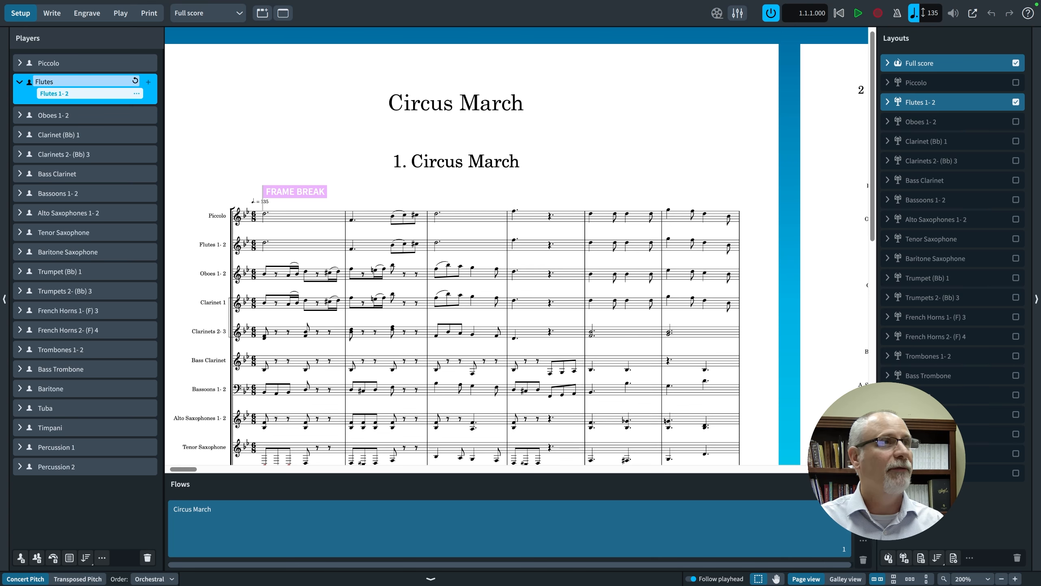
{"action": "key", "text": "Return"}
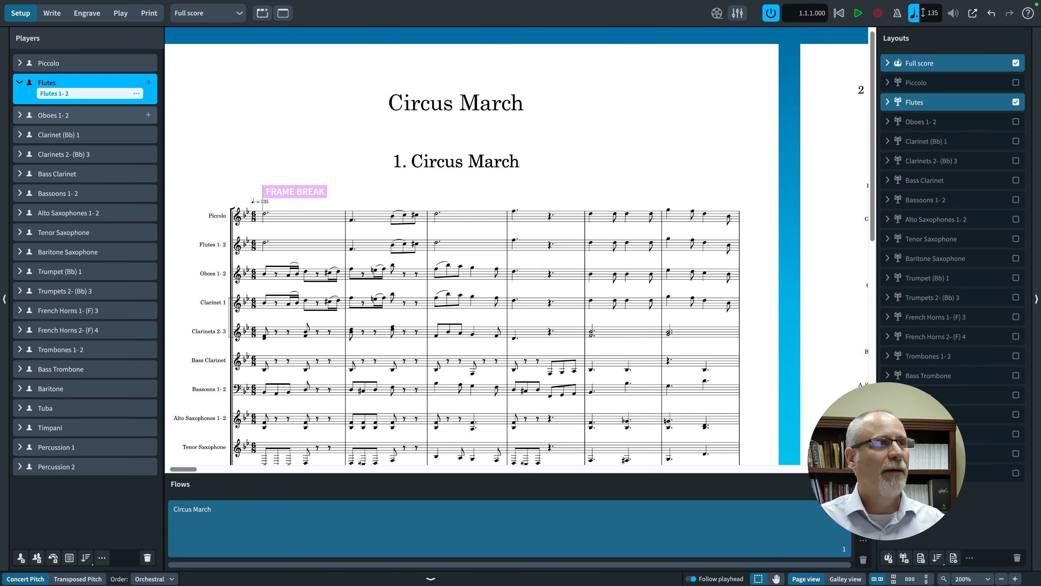
- Collapse the Flutes player's details and rename the Oboes 1-2 player as "Oboe"
{"action": "left_click", "coordinate": [61, 115]}
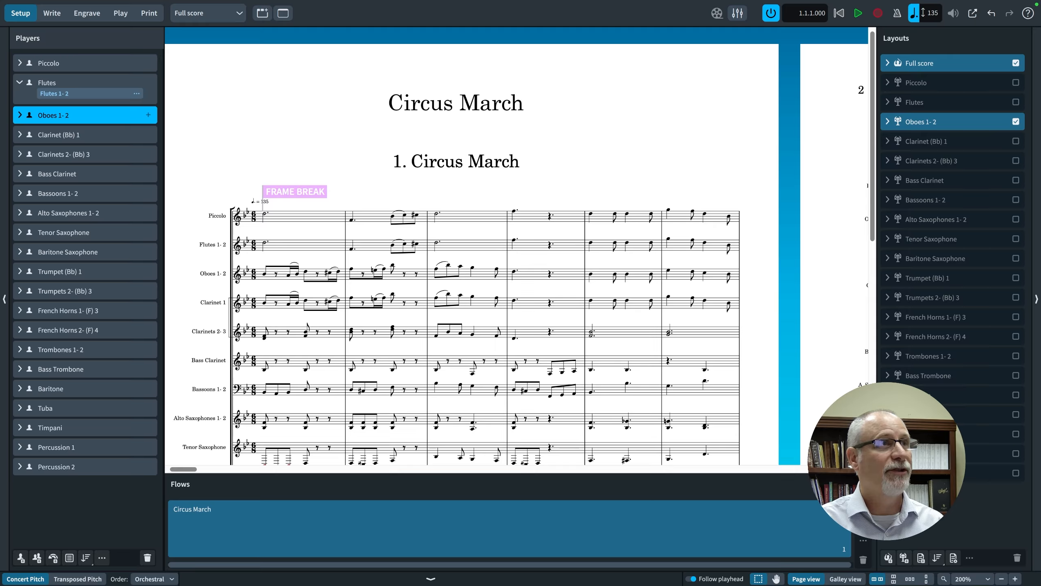
{"action": "left_click", "coordinate": [20, 83]}
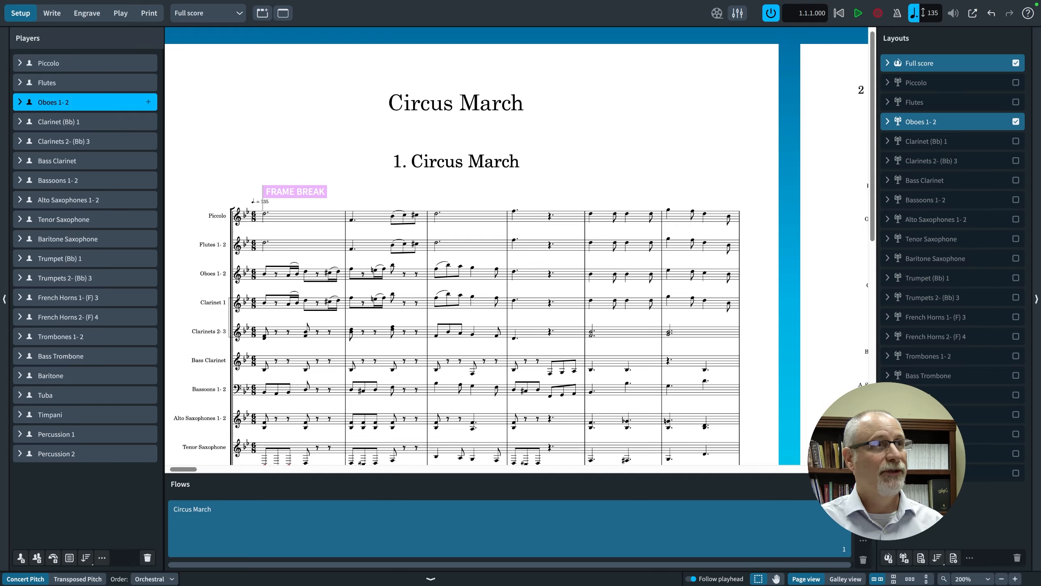
{"action": "left_click", "coordinate": [20, 102]}
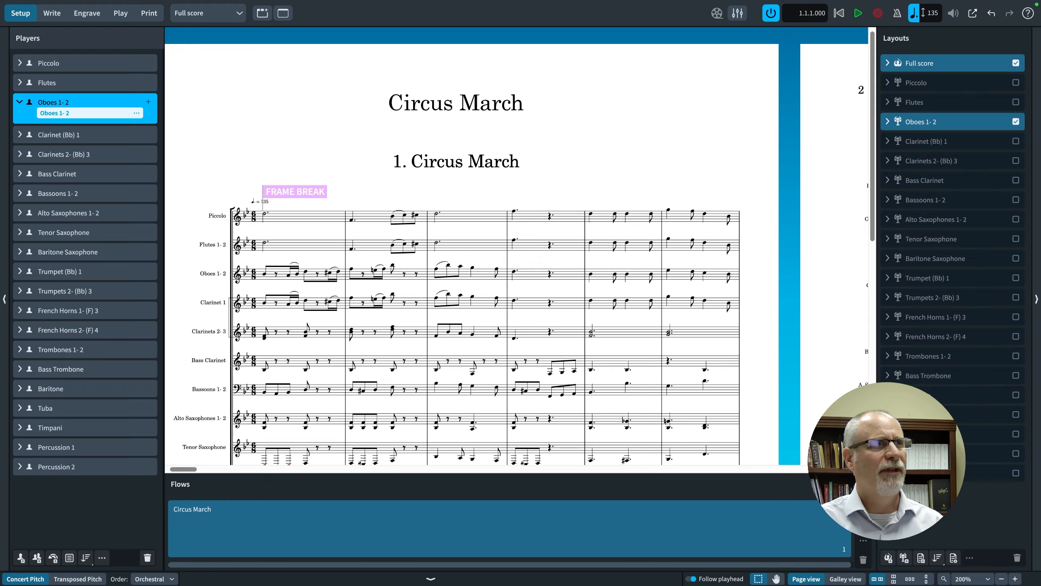
{"action": "double_click", "coordinate": [53, 102]}
{"action": "key", "text": "BackSpace"}
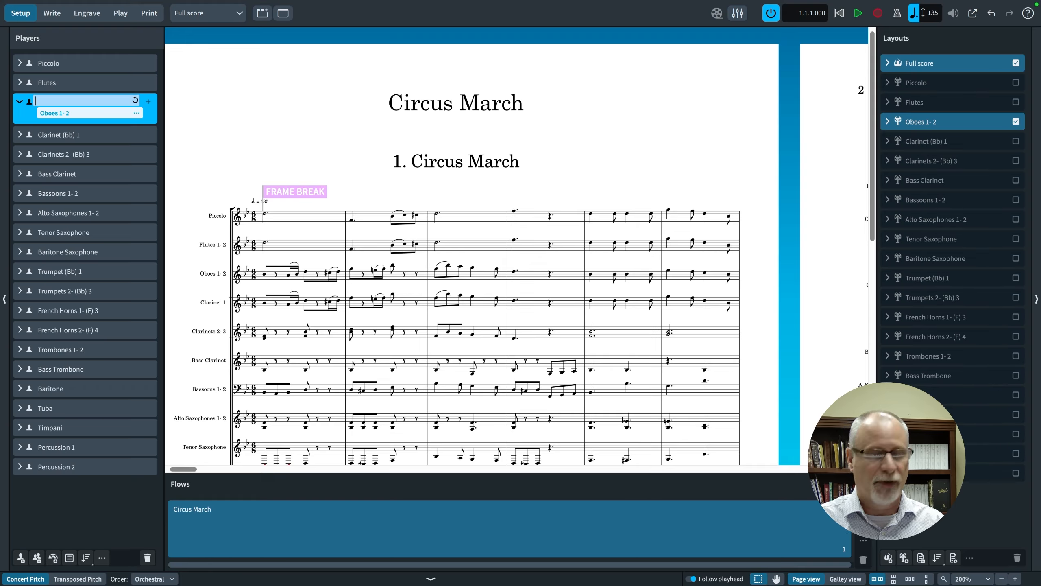
{"action": "type", "text": "Oboe"}
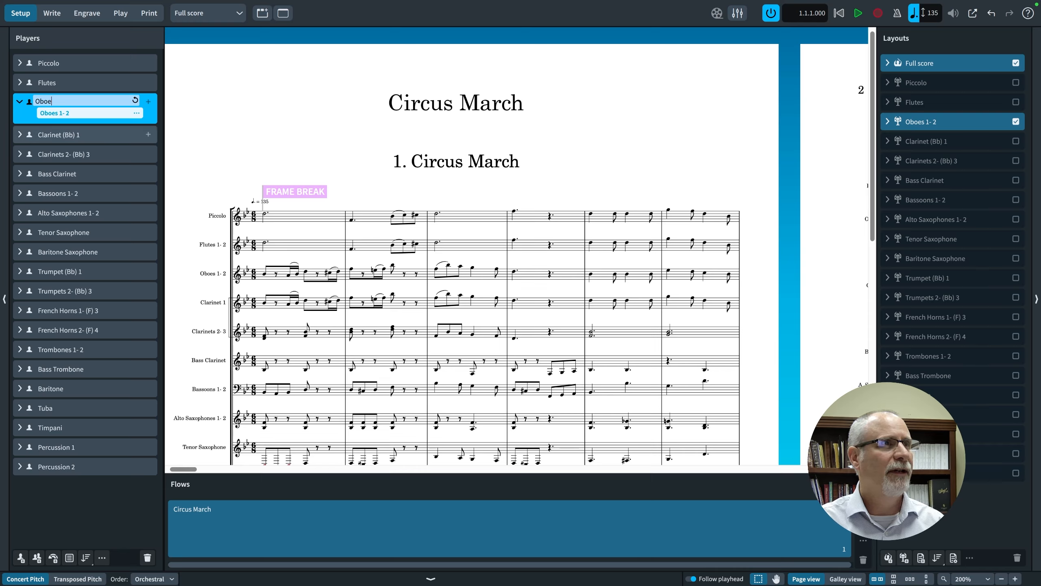
- Rename the Clarinet (Bb) 1 player as "Clarinet 1", removing the transposition from its name
{"action": "left_click", "coordinate": [62, 135]}
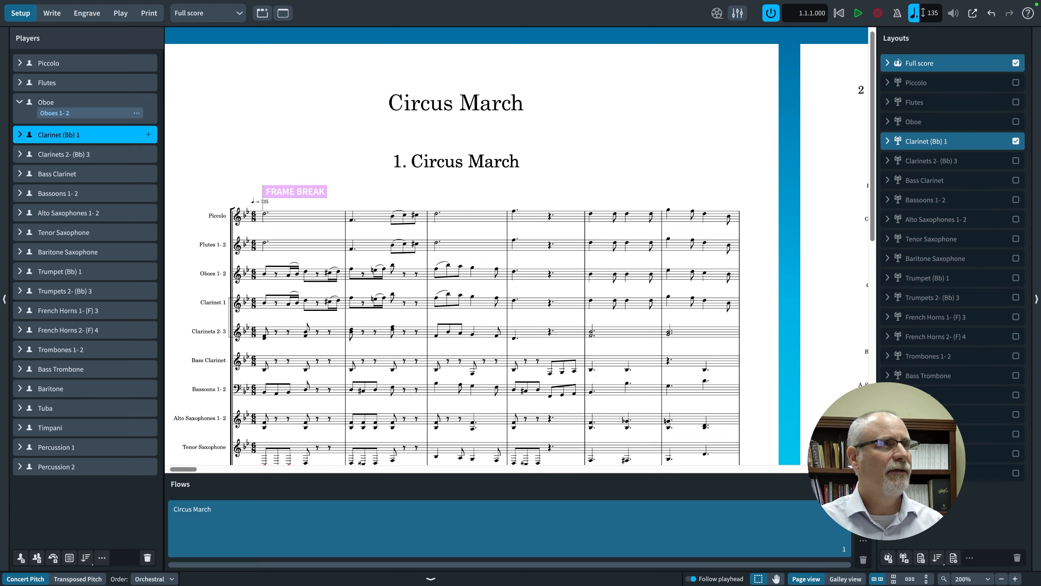
{"action": "double_click", "coordinate": [60, 135]}
{"action": "left_click", "coordinate": [71, 135]}
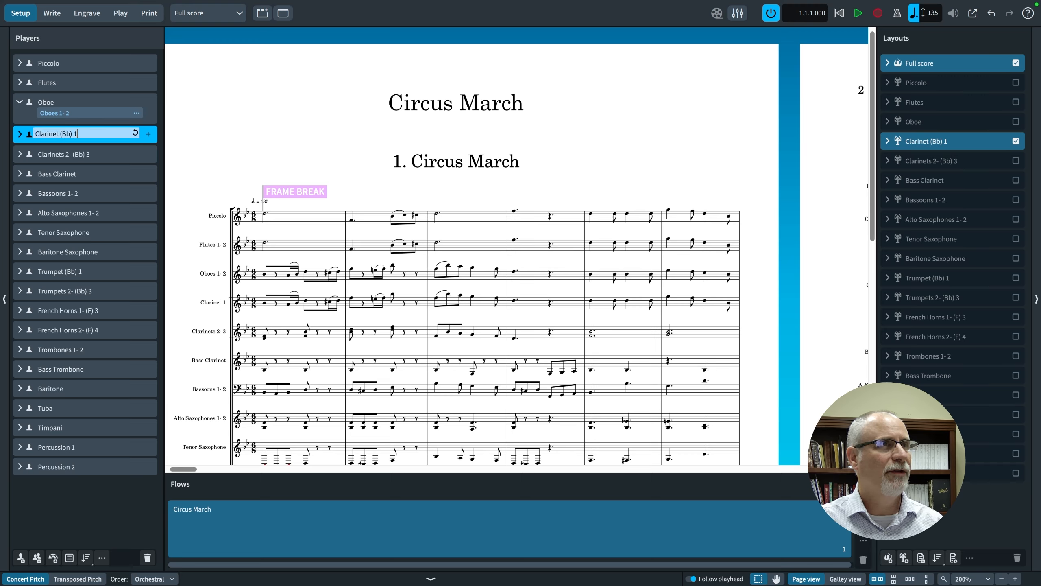
{"action": "key", "text": "BackSpace"}
{"action": "key", "text": "BackSpace"}
{"action": "key", "text": "BackSpace"}
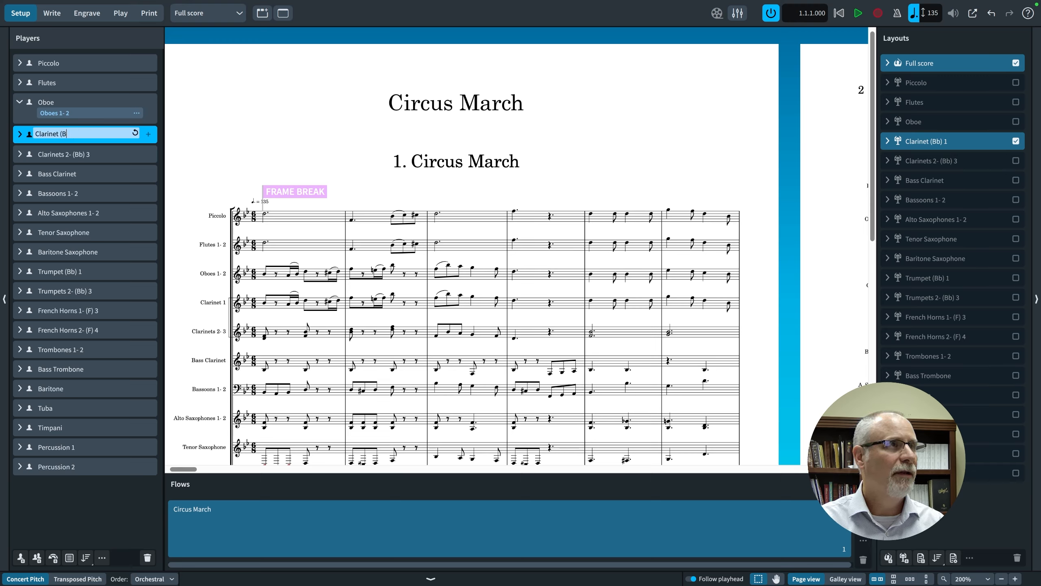
{"action": "type", "text": "1"}
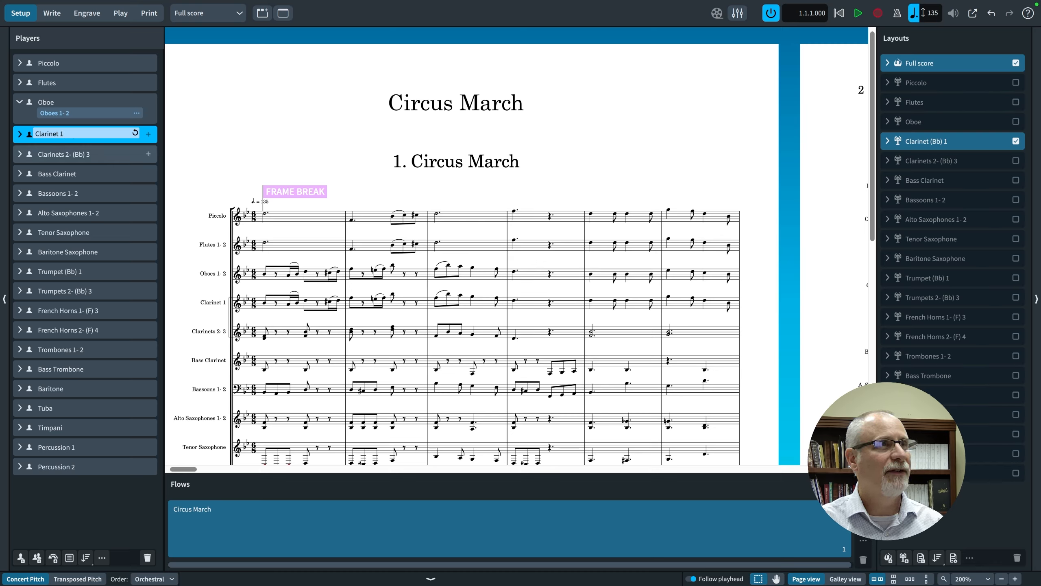
- Rename the Clarinets 2- (Bb) 3 player as "Clarinets 2 and 3"
{"action": "left_click", "coordinate": [72, 154]}
{"action": "double_click", "coordinate": [72, 154]}
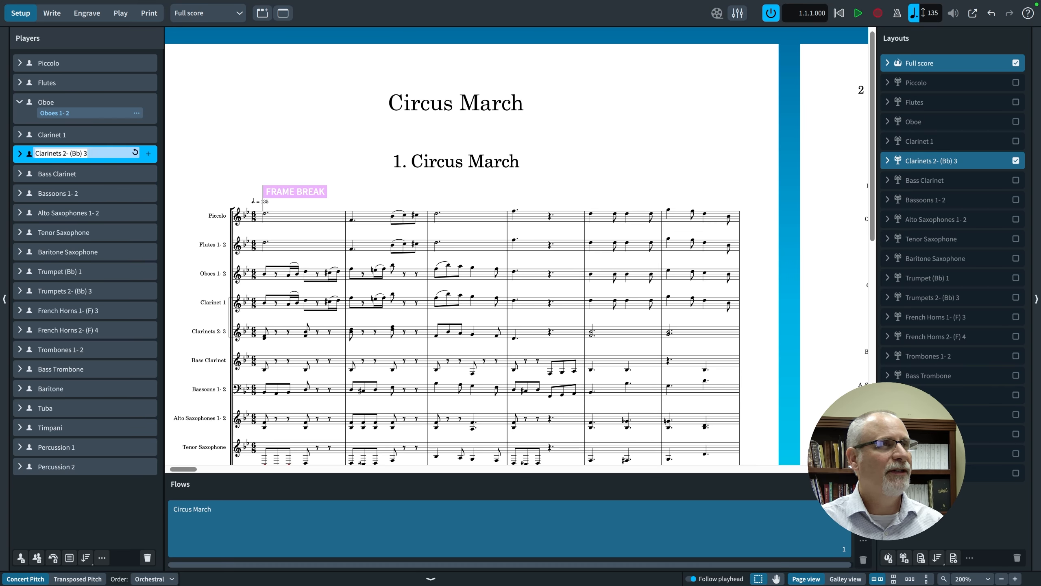
{"action": "left_click", "coordinate": [88, 153]}
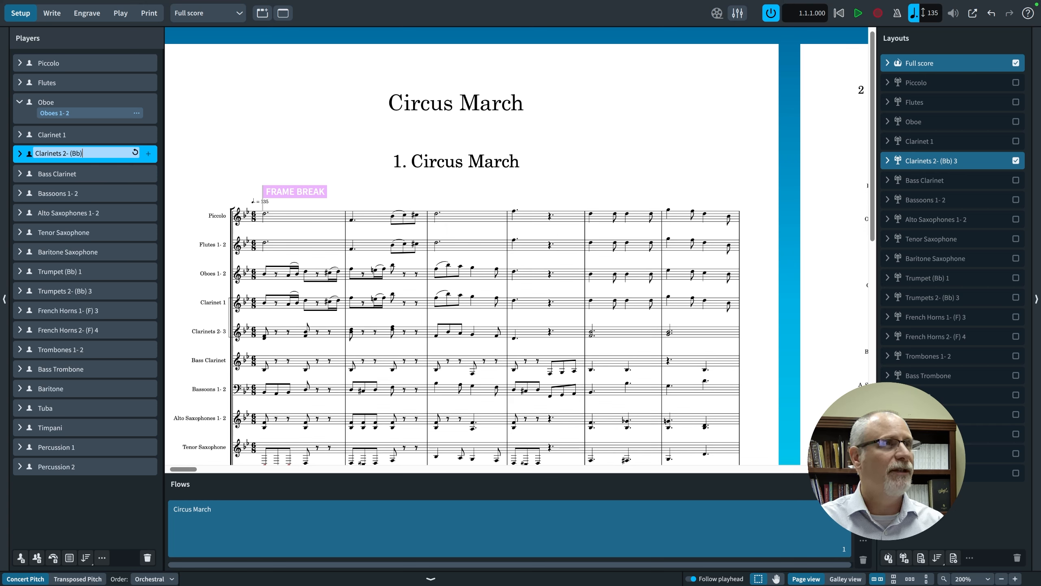
{"action": "key", "text": "BackSpace"}
{"action": "key", "text": "BackSpace"}
{"action": "key", "text": "BackSpace"}
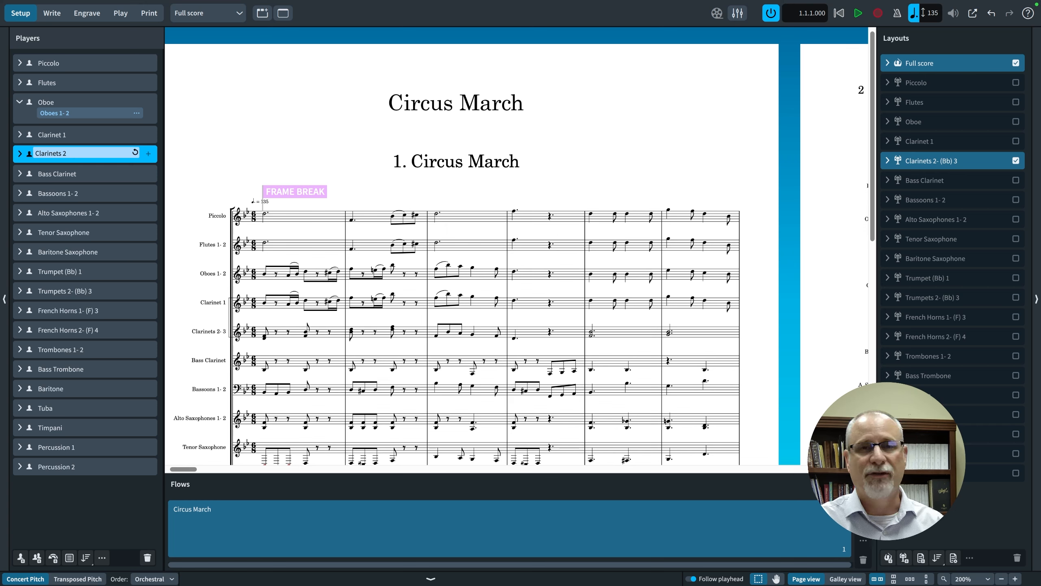
{"action": "type", "text": "and"}
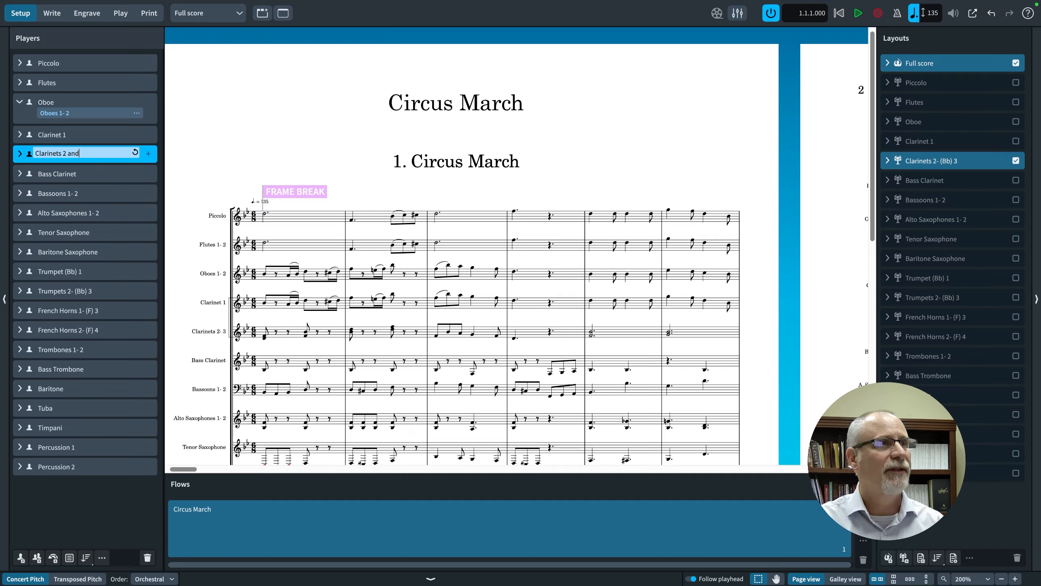
{"action": "type", "text": " C"}
{"action": "key", "text": "BackSpace"}
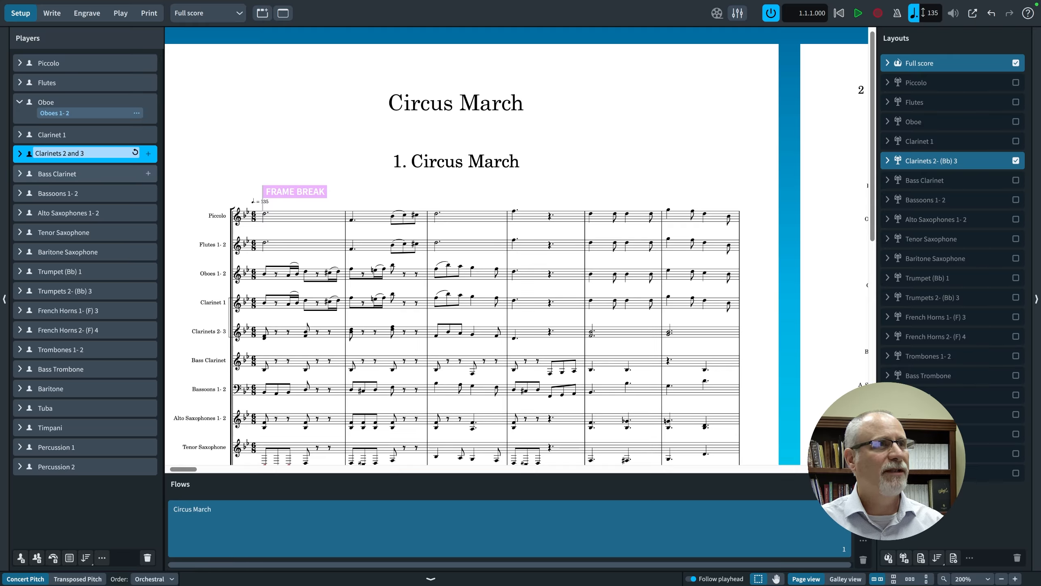
- Rename the Bassoons 1-2 player as "Bassoon" and move it directly below Oboe in the player order
{"action": "left_click", "coordinate": [94, 174]}
{"action": "left_click", "coordinate": [94, 193]}
{"action": "double_click", "coordinate": [58, 194]}
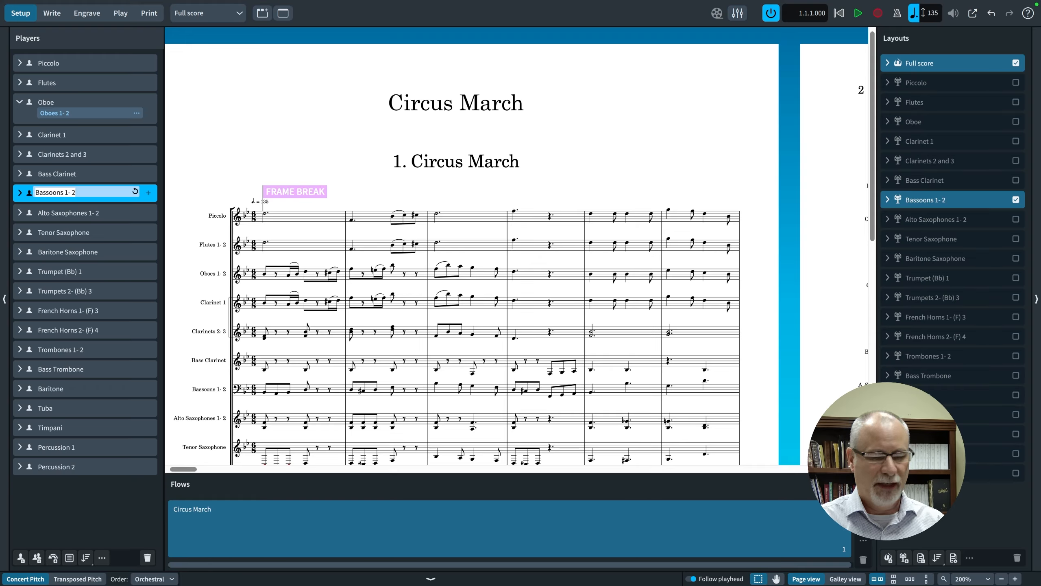
{"action": "key", "text": "BackSpace"}
{"action": "type", "text": "B"}
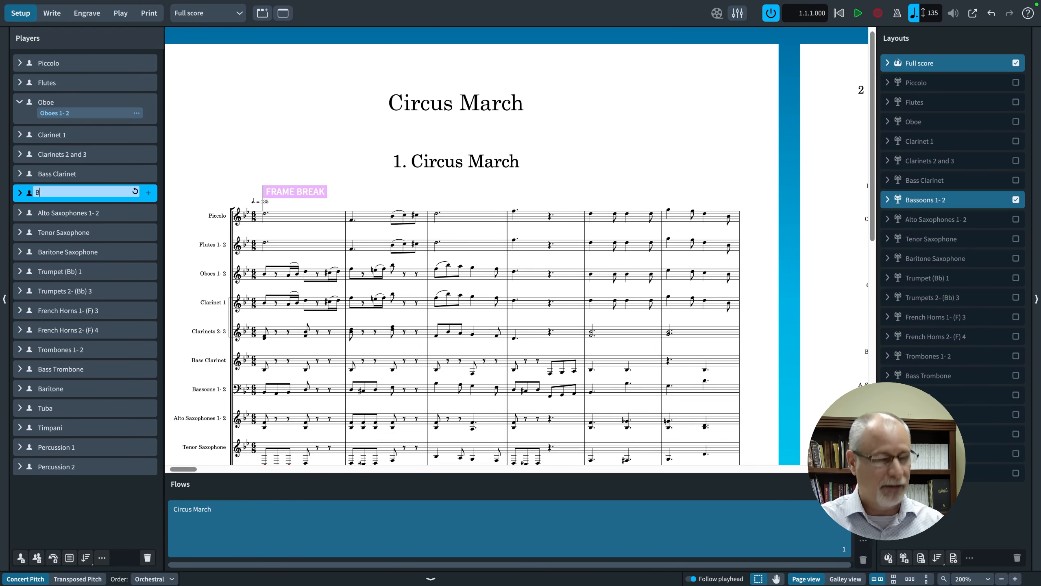
{"action": "type", "text": "assoon"}
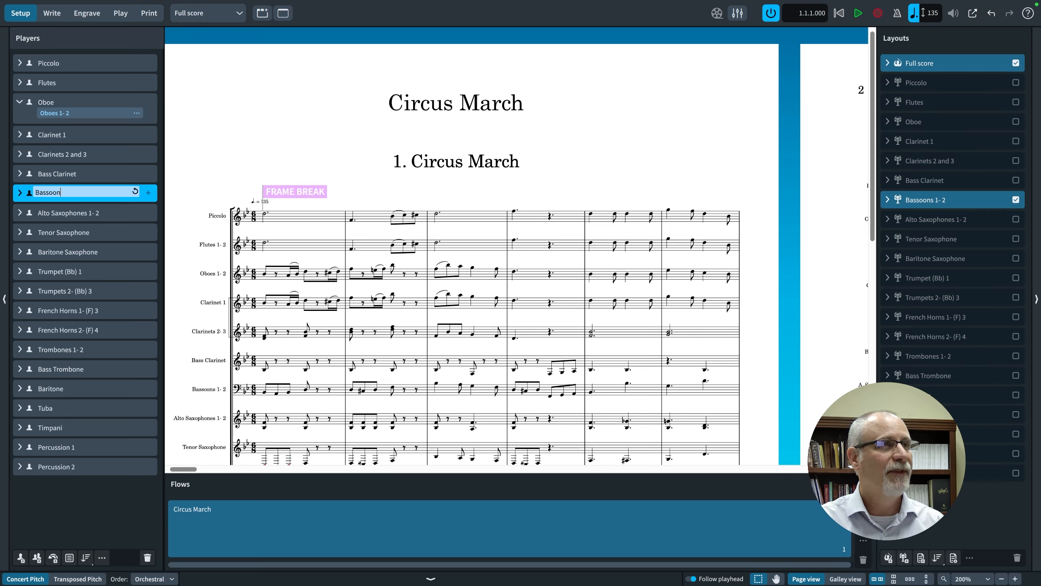
{"action": "key", "text": "Return"}
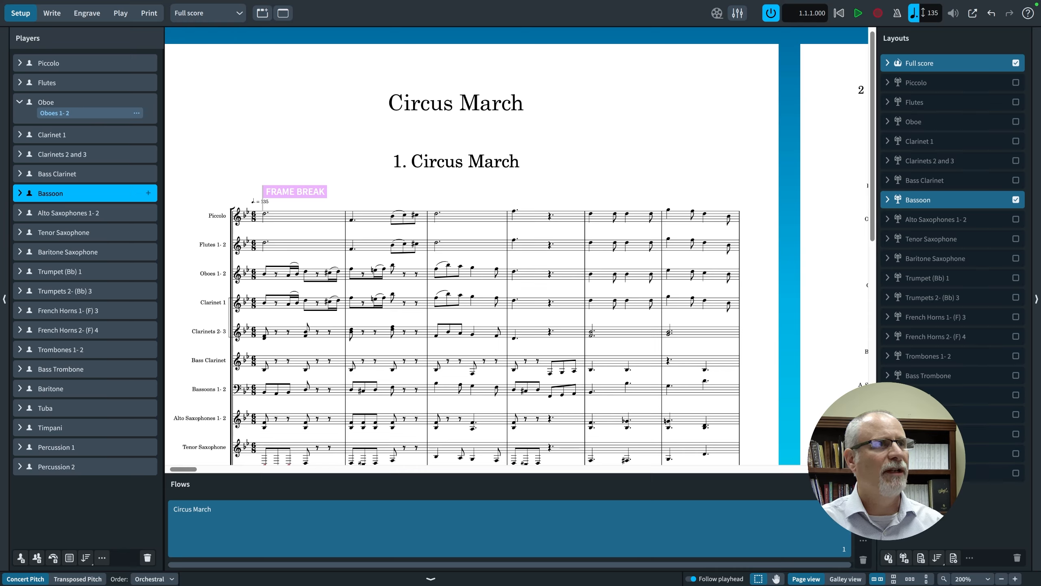
{"action": "left_click_drag", "start_coordinate": [82, 192], "coordinate": [87, 136]}
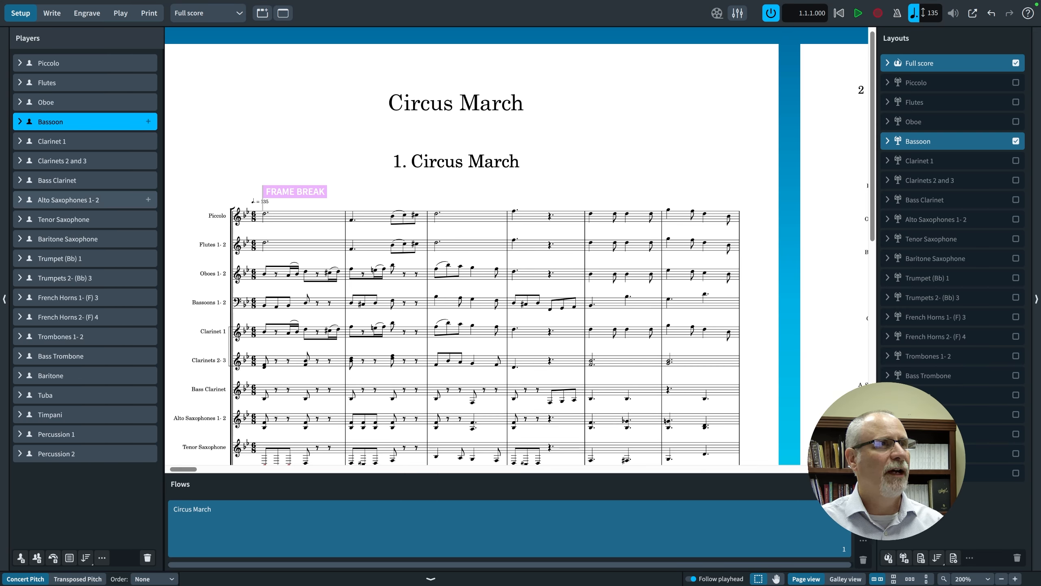
- Rename the Alto Saxophones 1-2 player as "Alto Saxophones"
{"action": "double_click", "coordinate": [67, 199]}
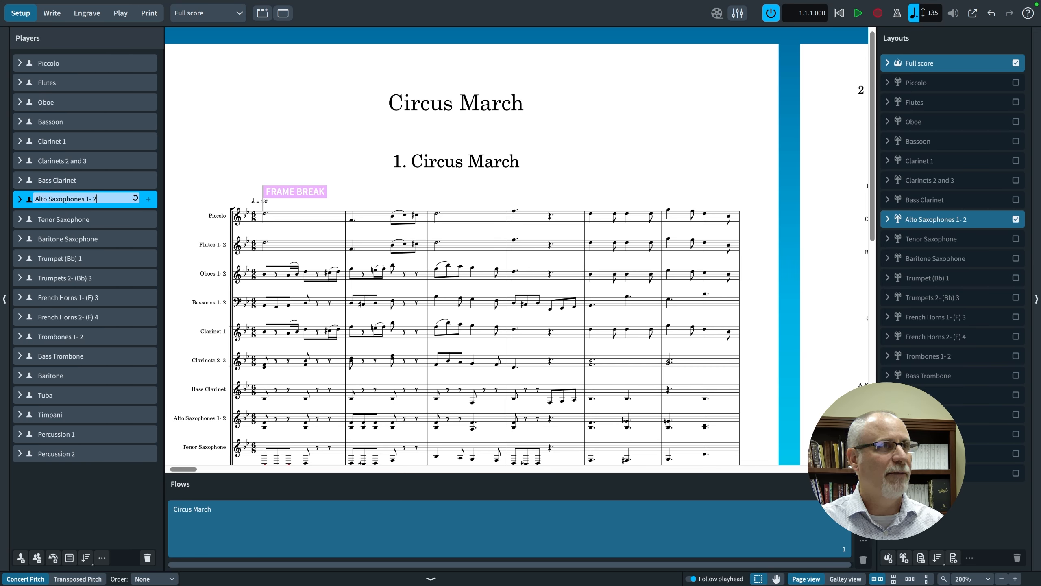
{"action": "key", "text": "BackSpace"}
{"action": "key", "text": "BackSpace"}
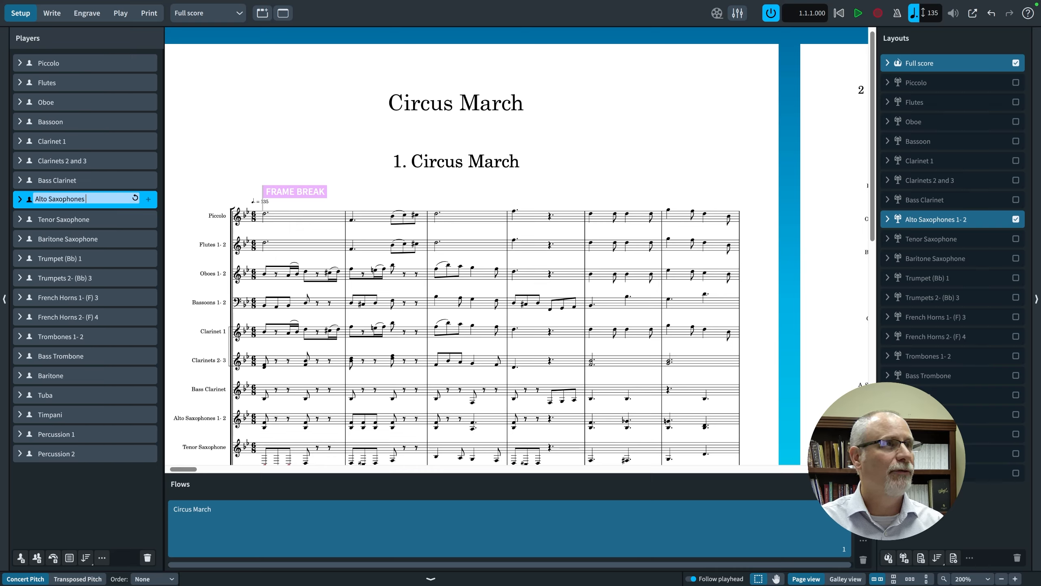
{"action": "key", "text": "Return"}
- Change the name of the Trumpet (Bb) 1 player to "Trumpet 1"
{"action": "key", "text": "Down"}
{"action": "key", "text": "Down"}
{"action": "key", "text": "Down"}
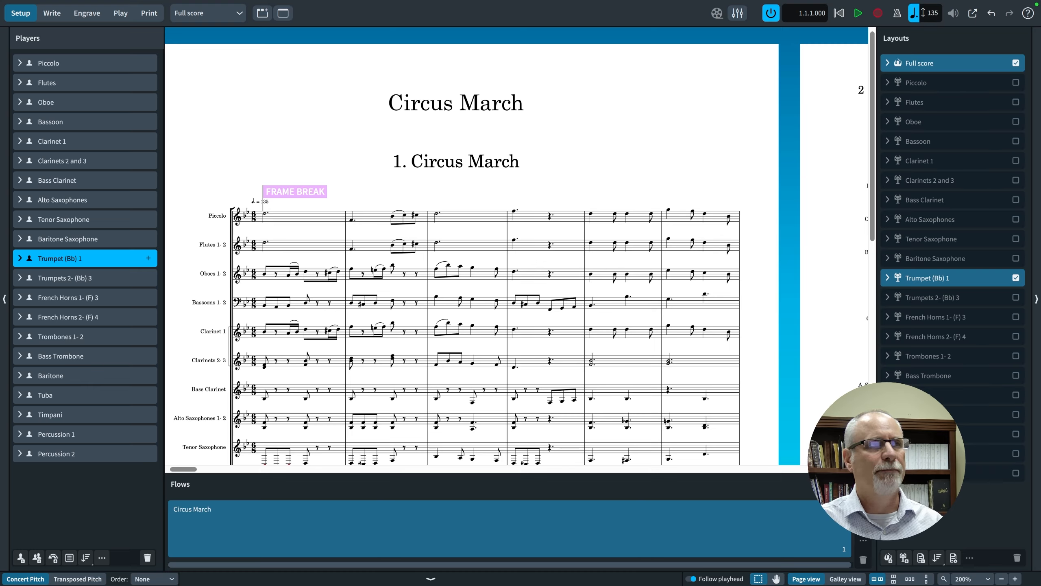
{"action": "double_click", "coordinate": [60, 258]}
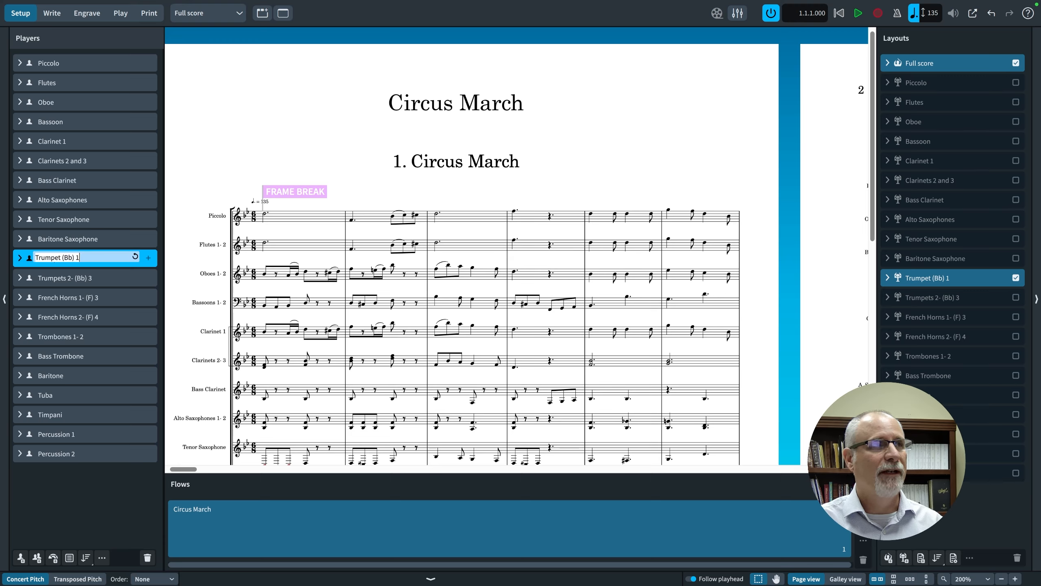
{"action": "key", "text": "Right"}
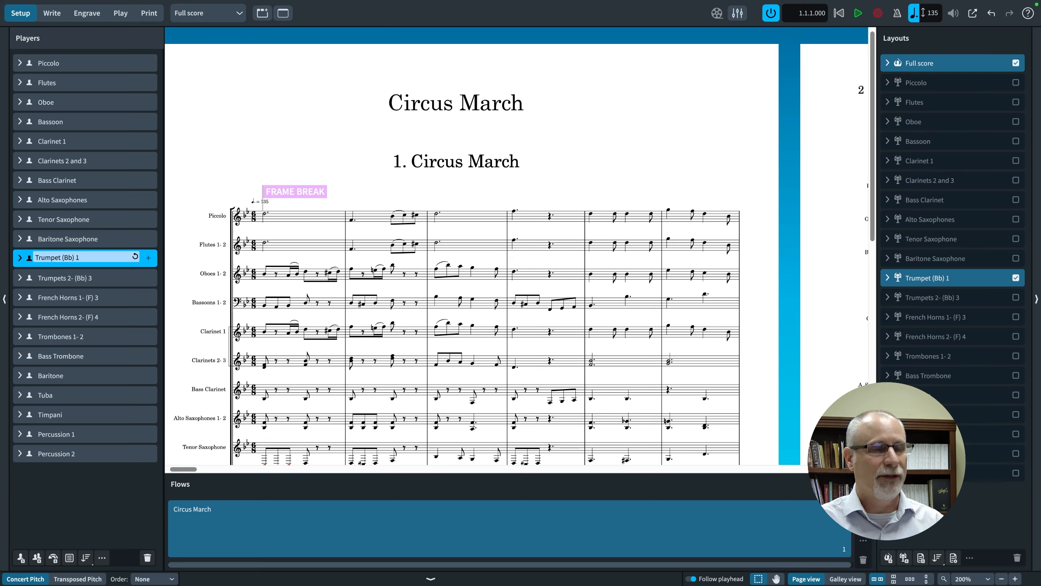
{"action": "key", "text": "BackSpace"}
{"action": "key", "text": "BackSpace"}
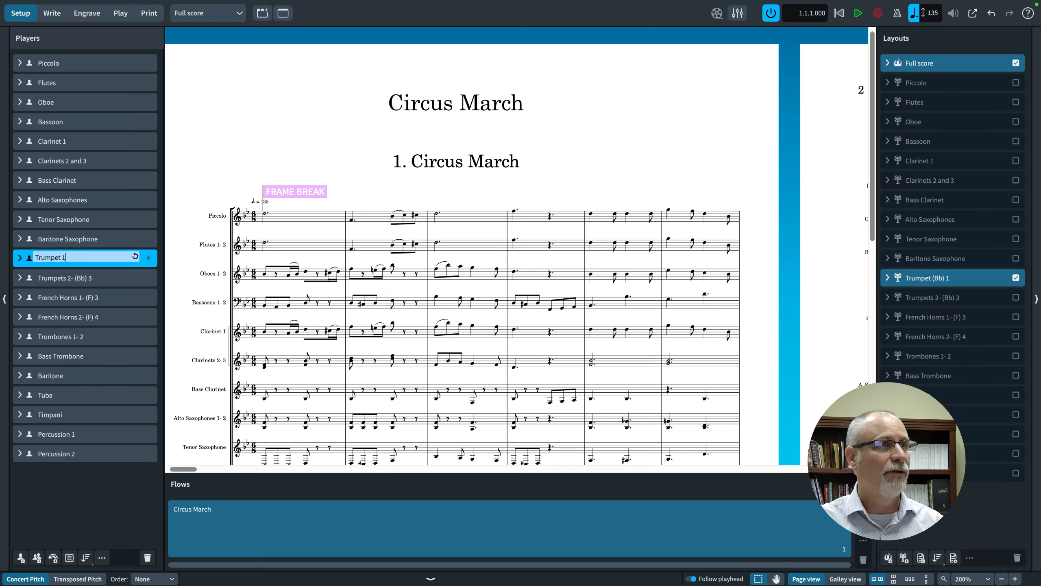
- Take the score window out of full screen and switch to Cubase 15
{"action": "left_click", "coordinate": [65, 278]}
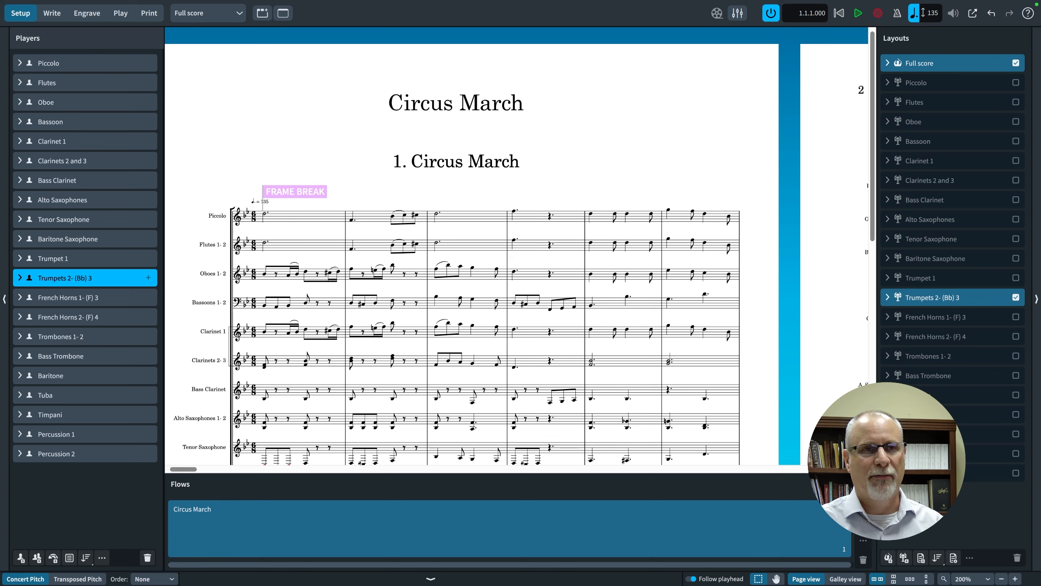
{"action": "mouse_move", "coordinate": [816, 574]}
{"action": "left_click", "coordinate": [754, 565]}
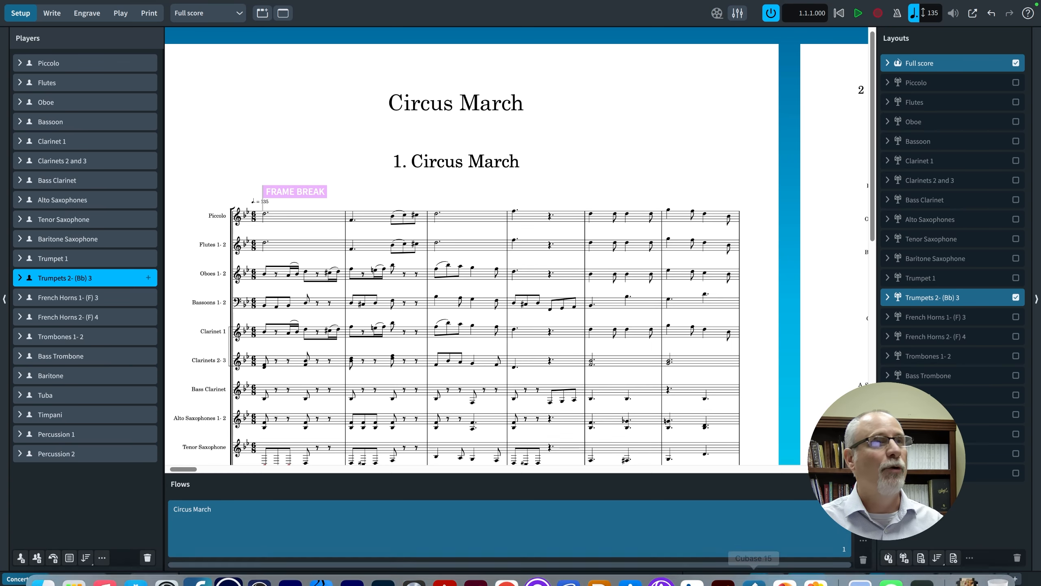
{"action": "mouse_move", "coordinate": [521, 2]}
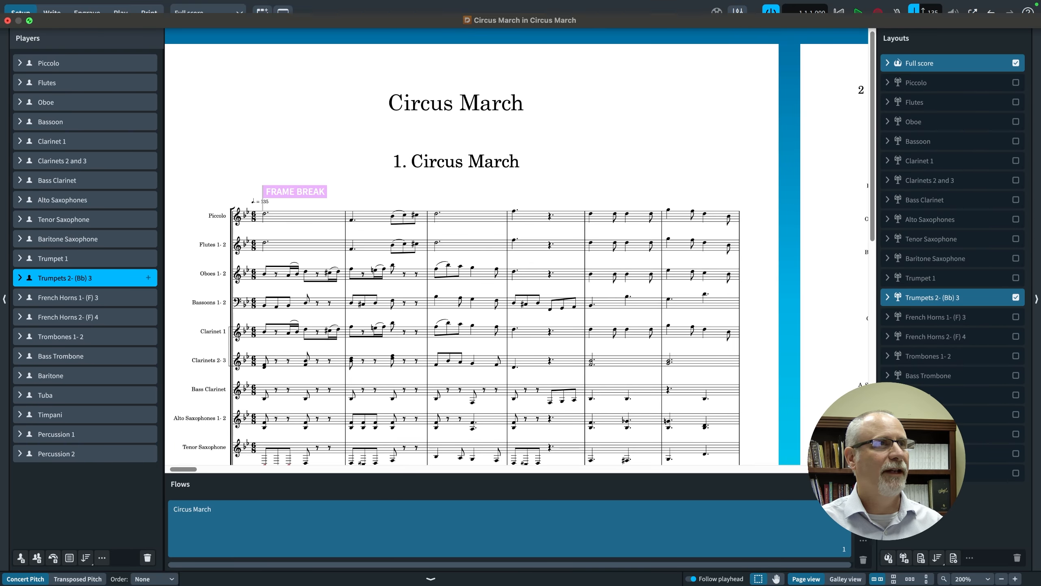
{"action": "left_click", "coordinate": [29, 20]}
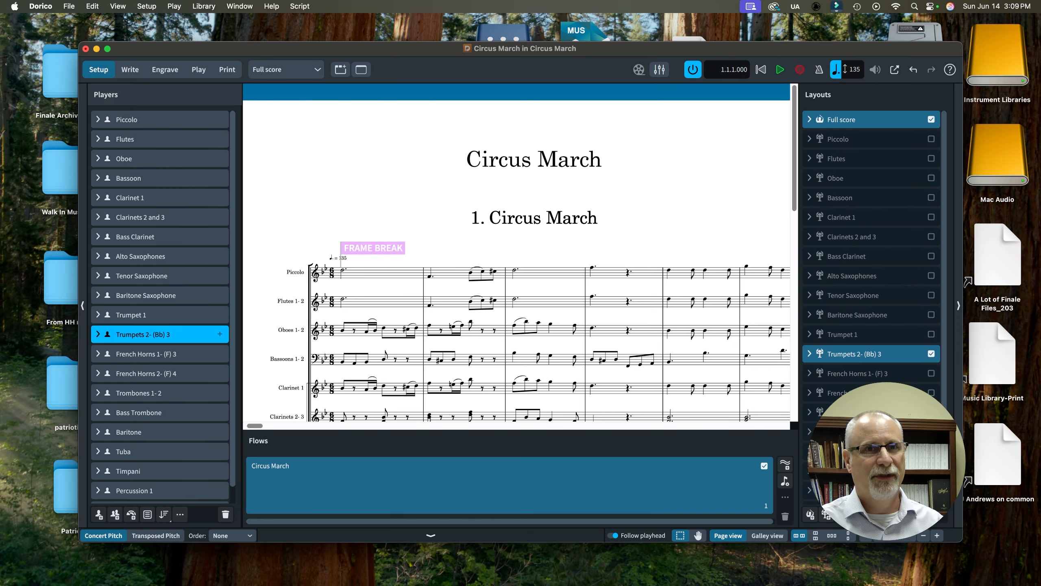
{"action": "mouse_move", "coordinate": [784, 572]}
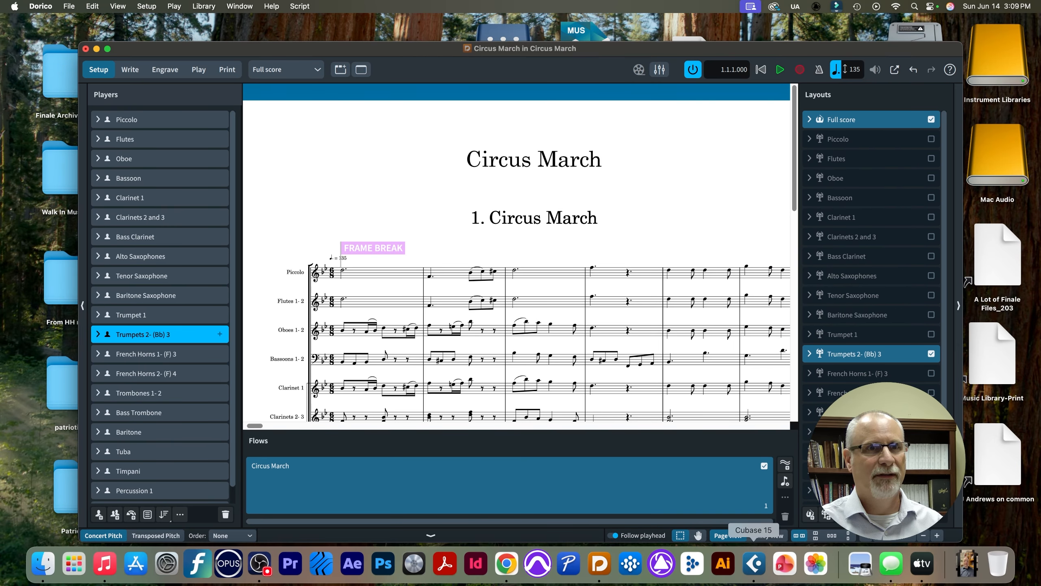
{"action": "left_click", "coordinate": [753, 564]}
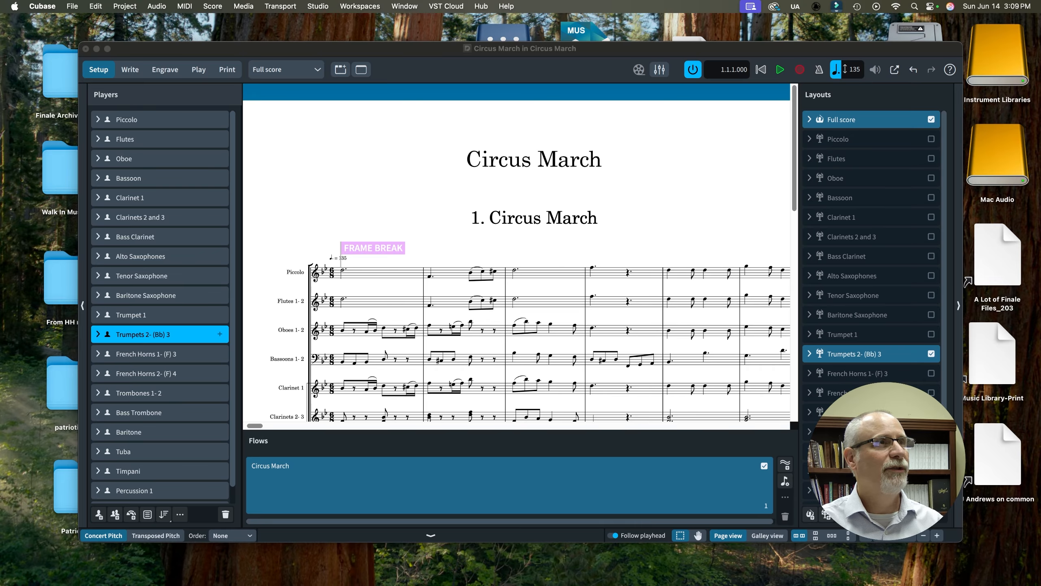
- Create a new project from the Symphonic Band Template in the 05_Suite No. 1 For Band folder
{"action": "left_click", "coordinate": [72, 5]}
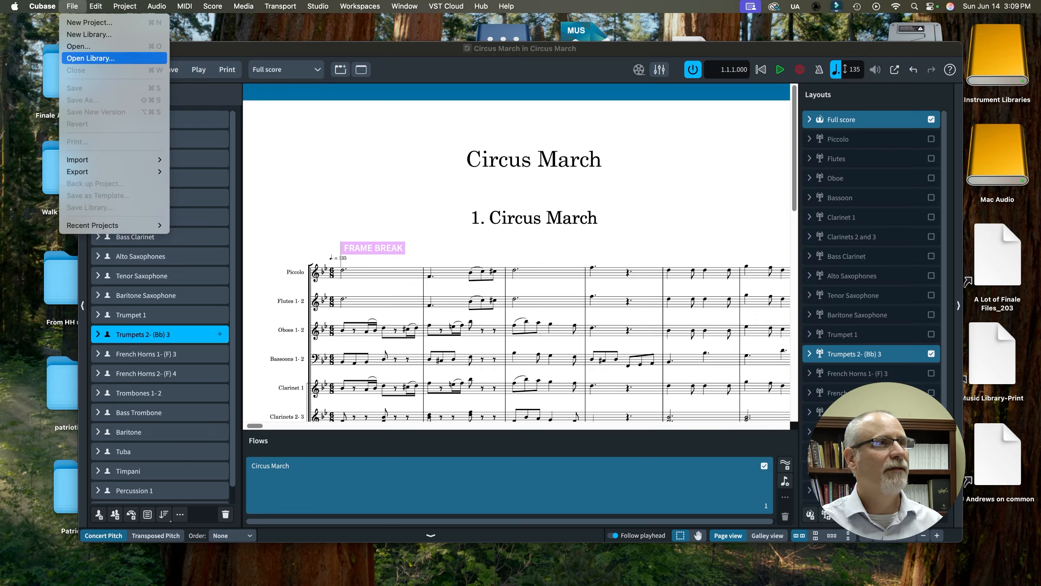
{"action": "left_click", "coordinate": [90, 23]}
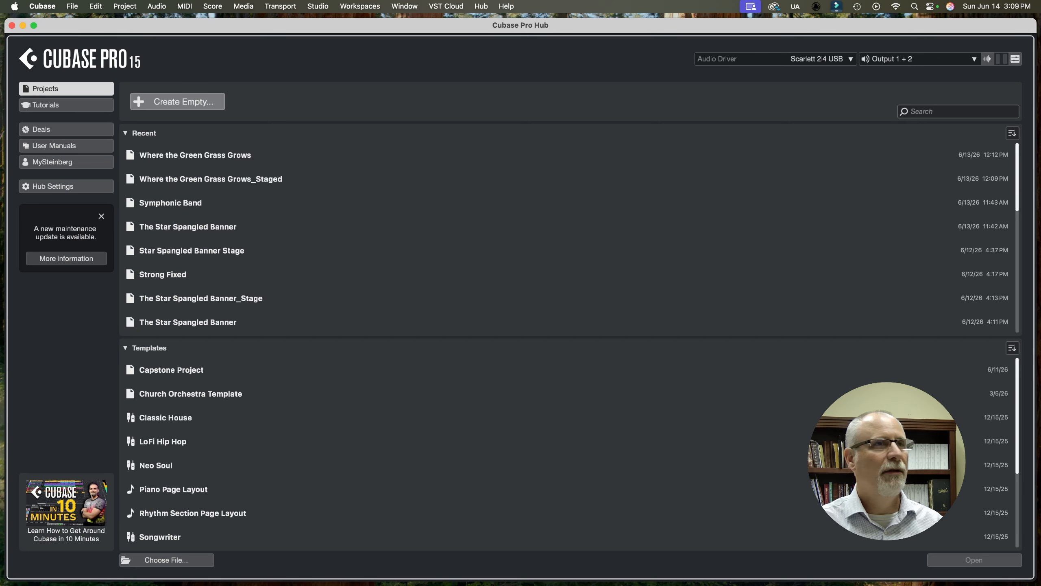
{"action": "scroll", "coordinate": [570, 451], "scroll_direction": "down", "scroll_amount": 5}
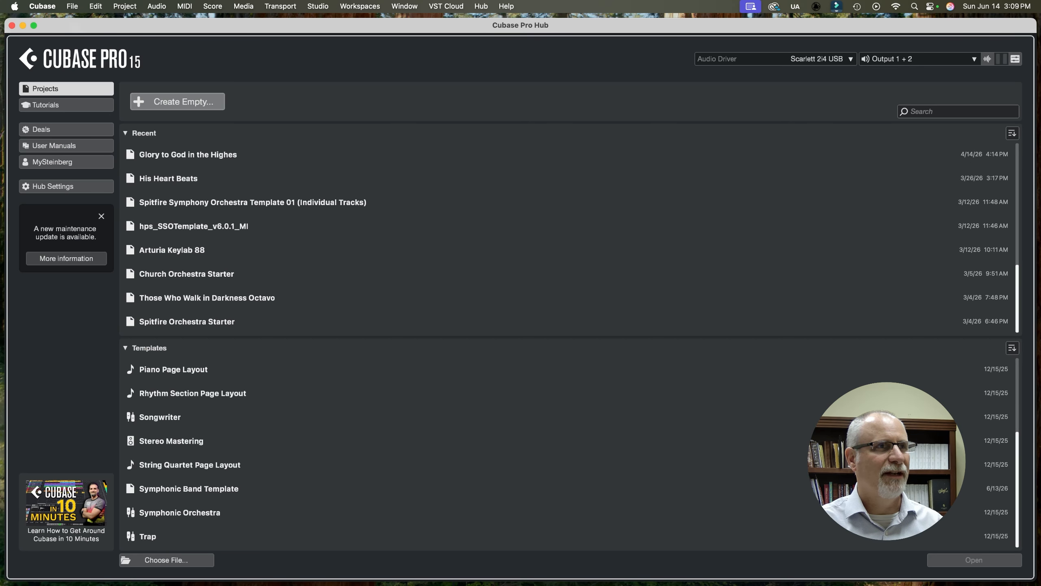
{"action": "left_click", "coordinate": [189, 489]}
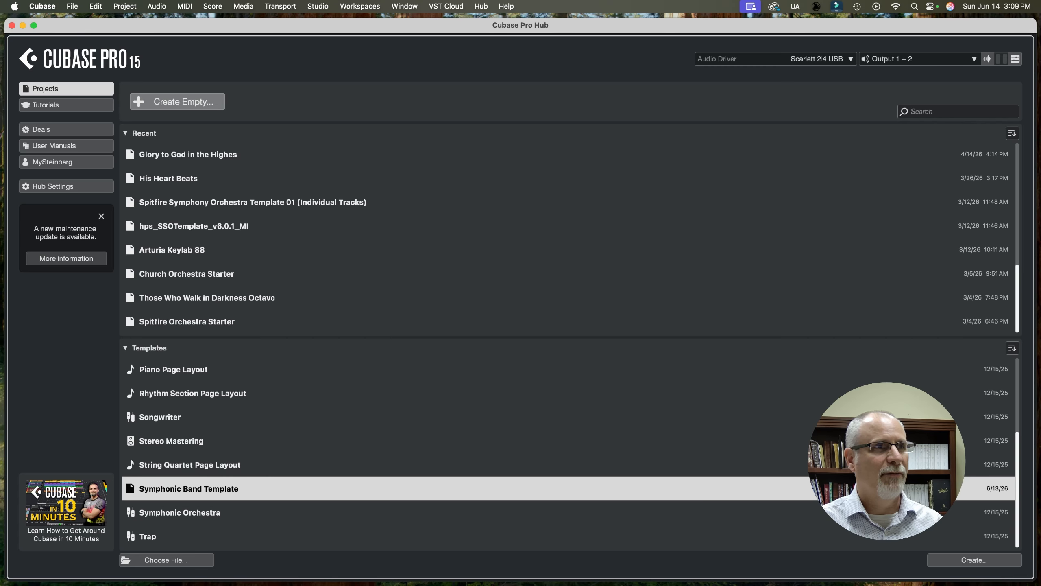
{"action": "key", "text": "Return"}
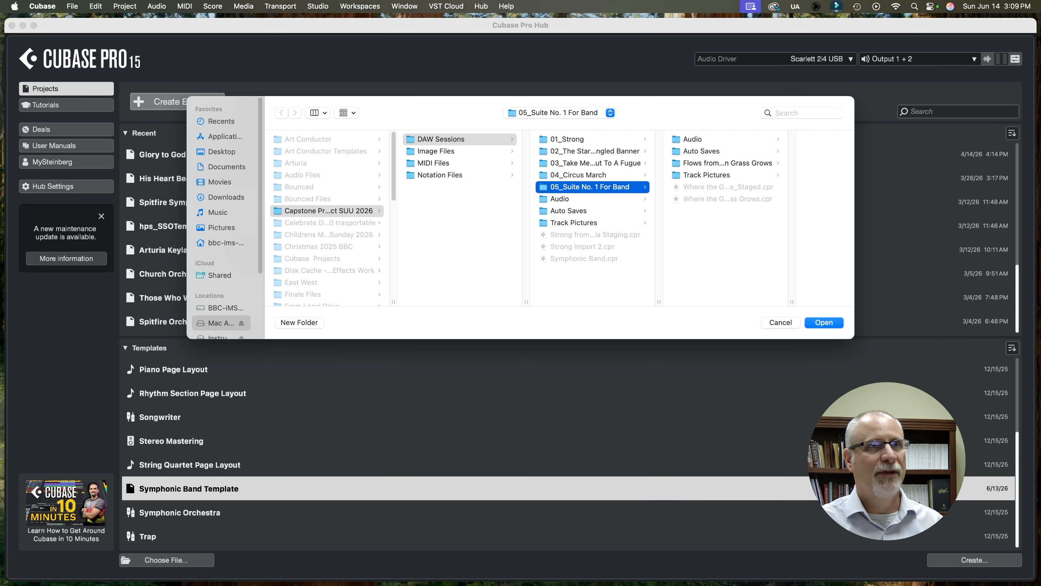
{"action": "key", "text": "Return"}
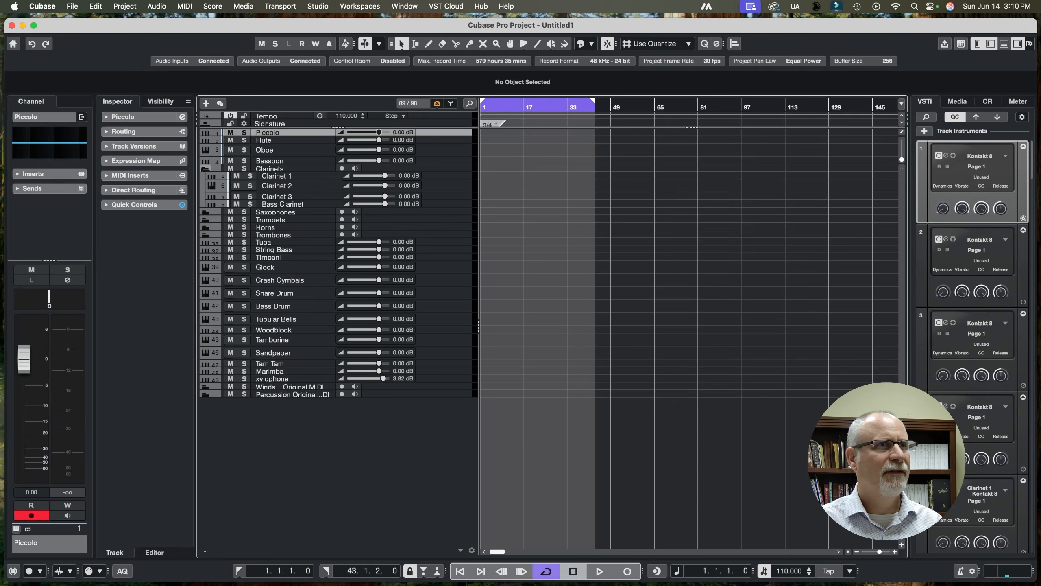
- Expand the Saxophones, Trumpets, Horns and Trombones track folders and review the template's track names and order
{"action": "left_click", "coordinate": [205, 168]}
{"action": "left_click", "coordinate": [205, 212]}
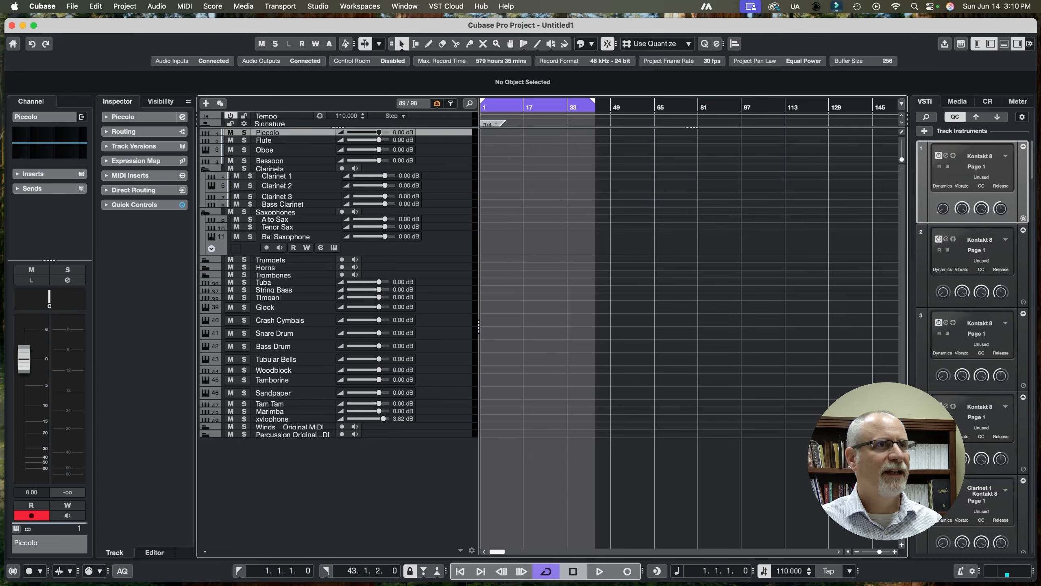
{"action": "left_click", "coordinate": [205, 259]}
{"action": "left_click", "coordinate": [205, 328]}
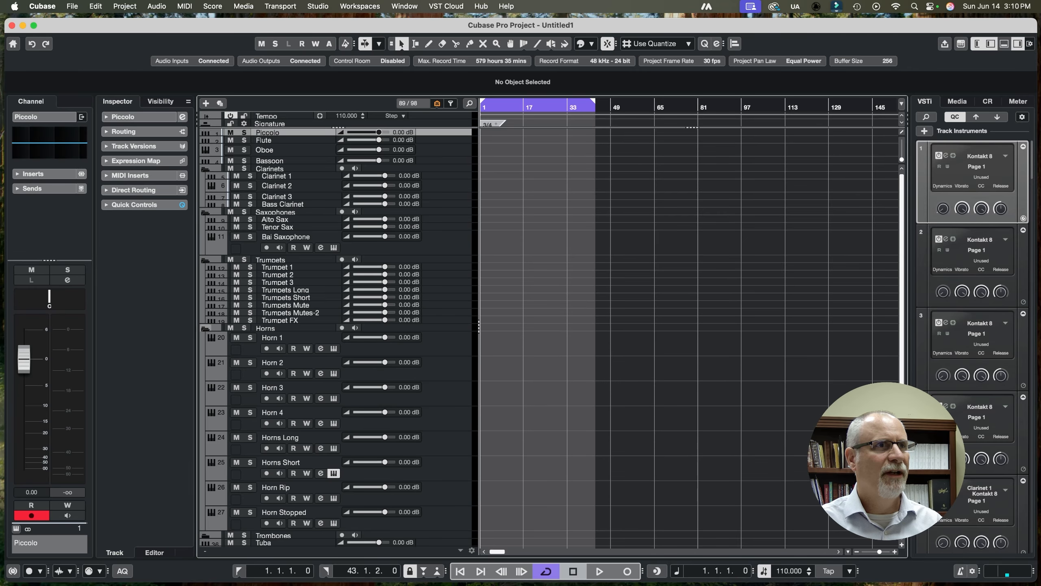
{"action": "scroll", "coordinate": [288, 328], "scroll_direction": "down", "scroll_amount": 5}
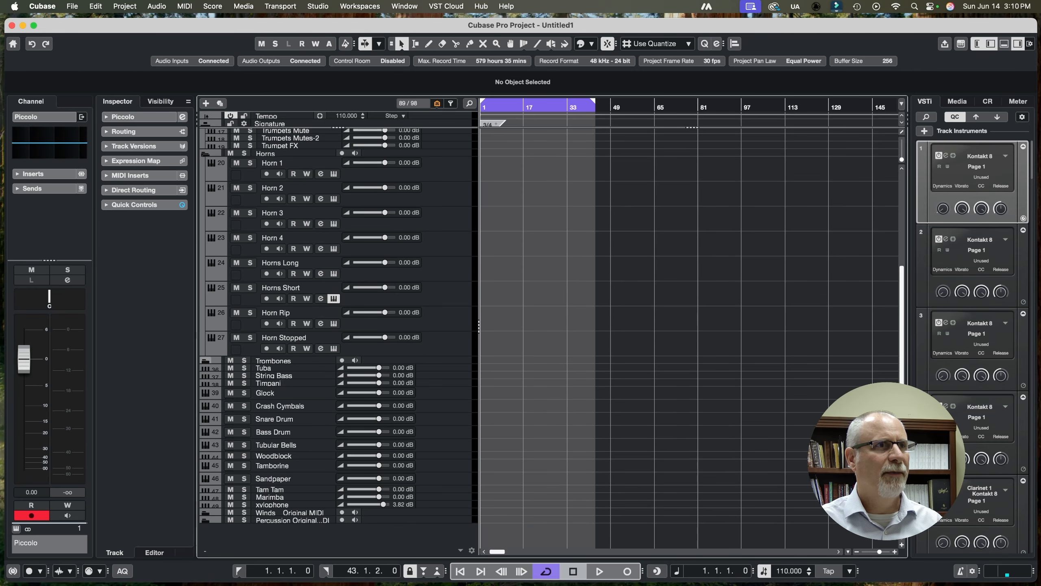
{"action": "left_click", "coordinate": [205, 361]}
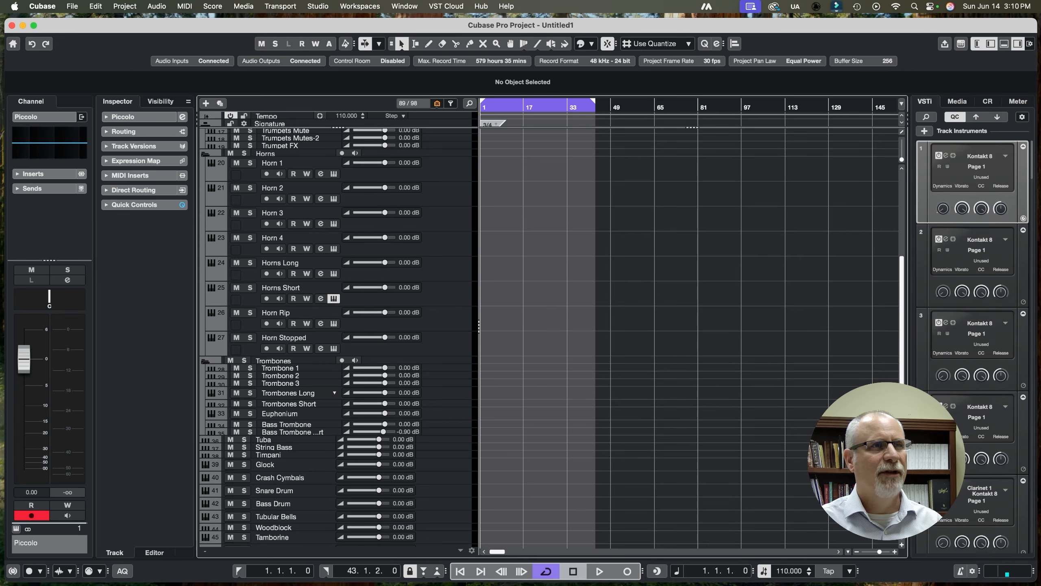
{"action": "scroll", "coordinate": [336, 328], "scroll_direction": "up", "scroll_amount": 5}
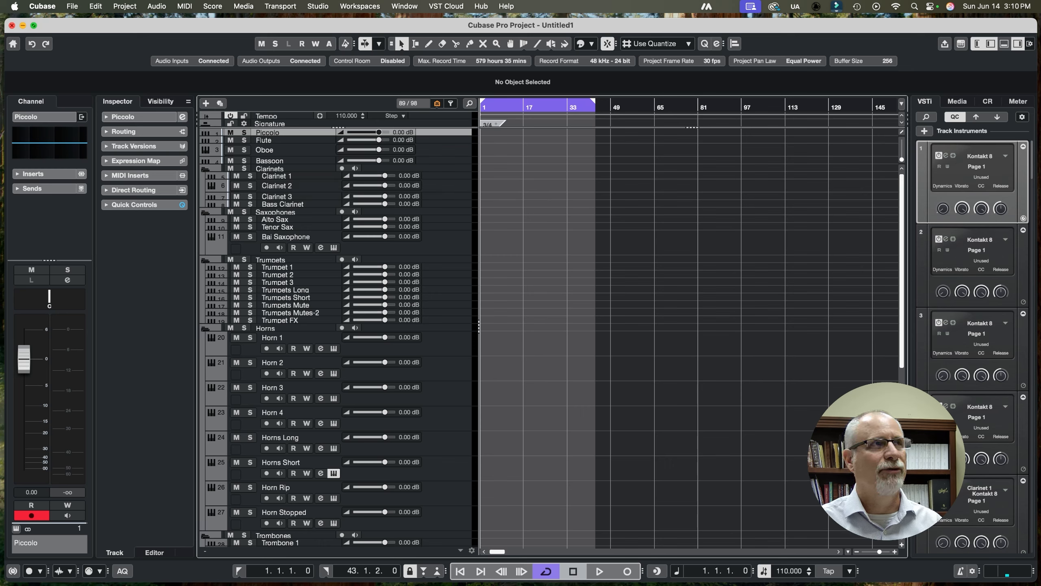
- Close the untitled template project without saving it and close the Cubase Pro Hub
{"action": "left_click", "coordinate": [12, 25]}
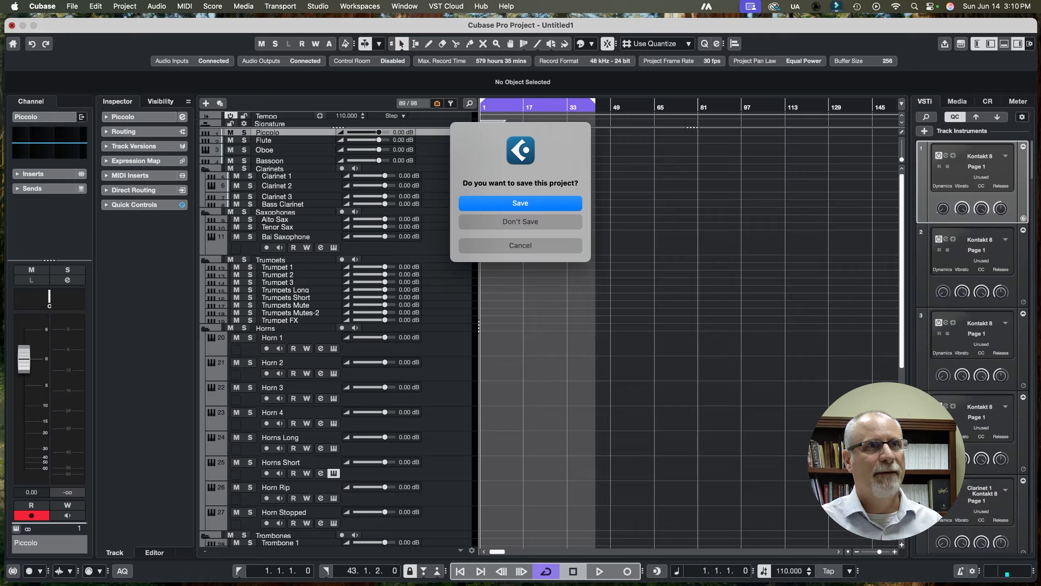
{"action": "left_click", "coordinate": [520, 222]}
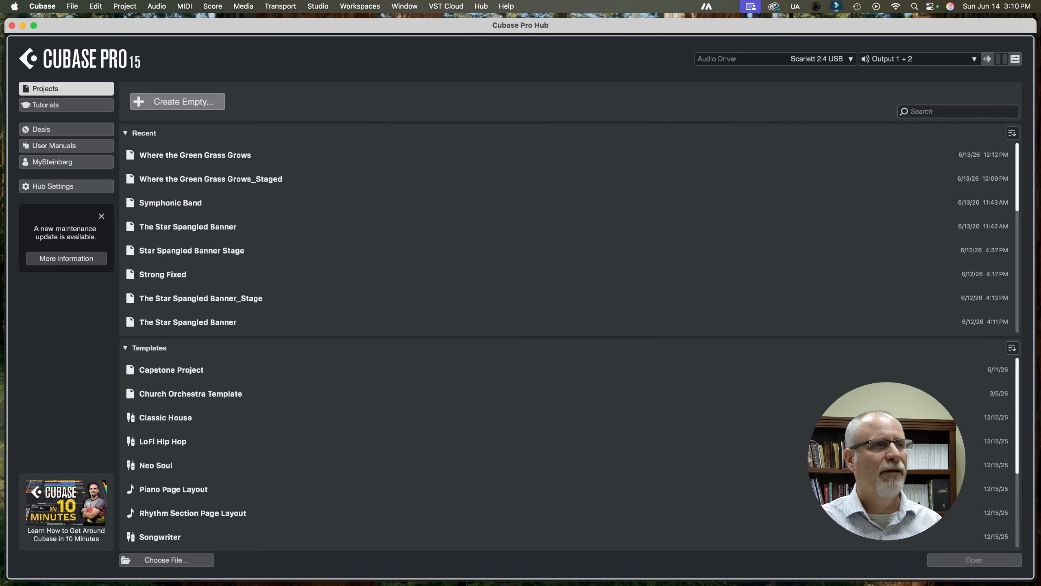
{"action": "left_click", "coordinate": [11, 25]}
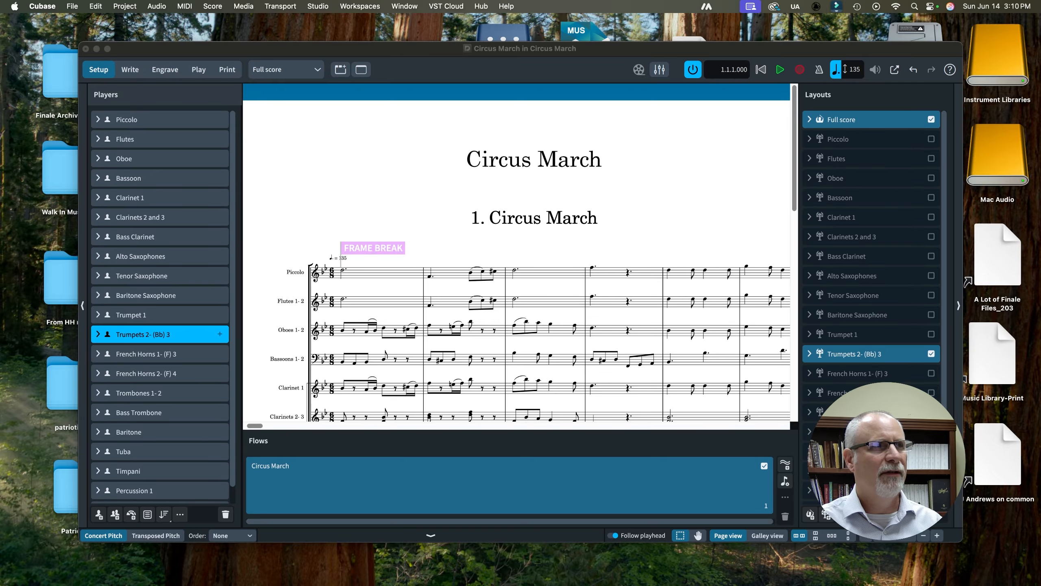
- Back in the Dorico score, rename the Trumpets 2- (Bb) 3 player as "Trumpets 2 and 3"
{"action": "double_click", "coordinate": [143, 335]}
{"action": "key", "text": "super+a"}
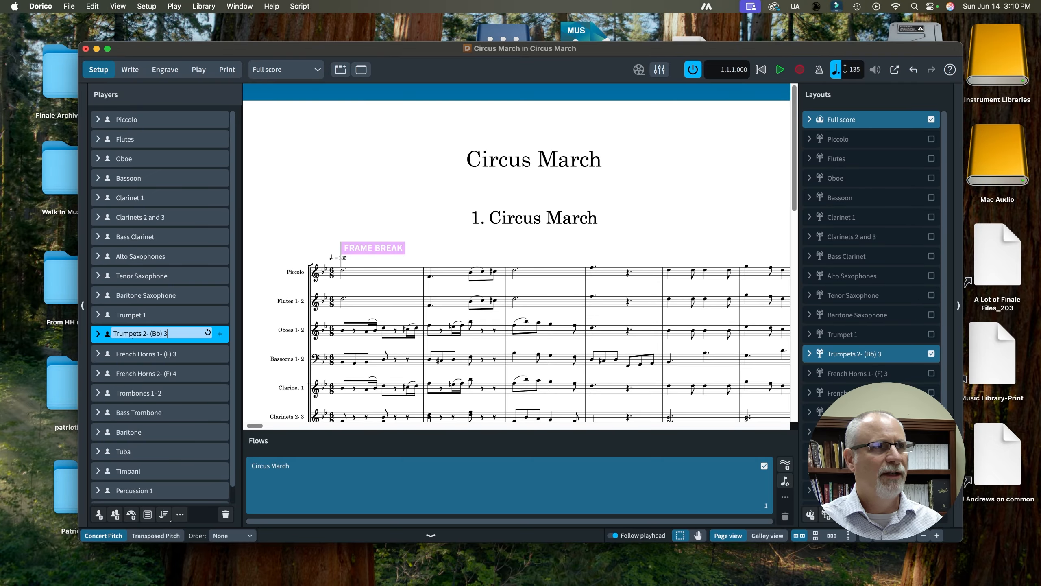
{"action": "key", "text": "BackSpace"}
{"action": "key", "text": "BackSpace"}
{"action": "key", "text": "BackSpace"}
{"action": "key", "text": "BackSpace"}
{"action": "key", "text": "BackSpace"}
{"action": "key", "text": "BackSpace"}
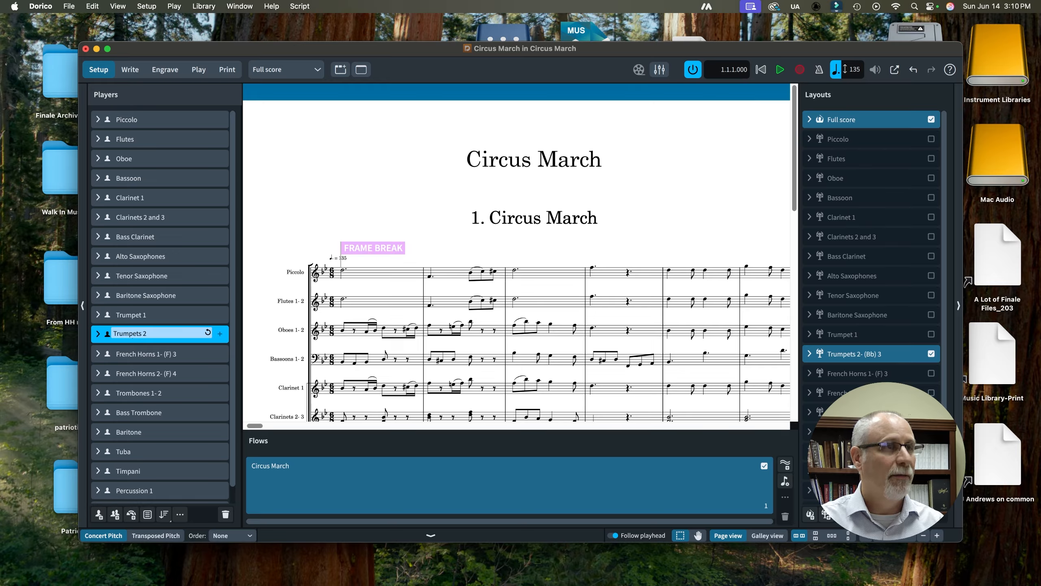
{"action": "type", "text": "and 3"}
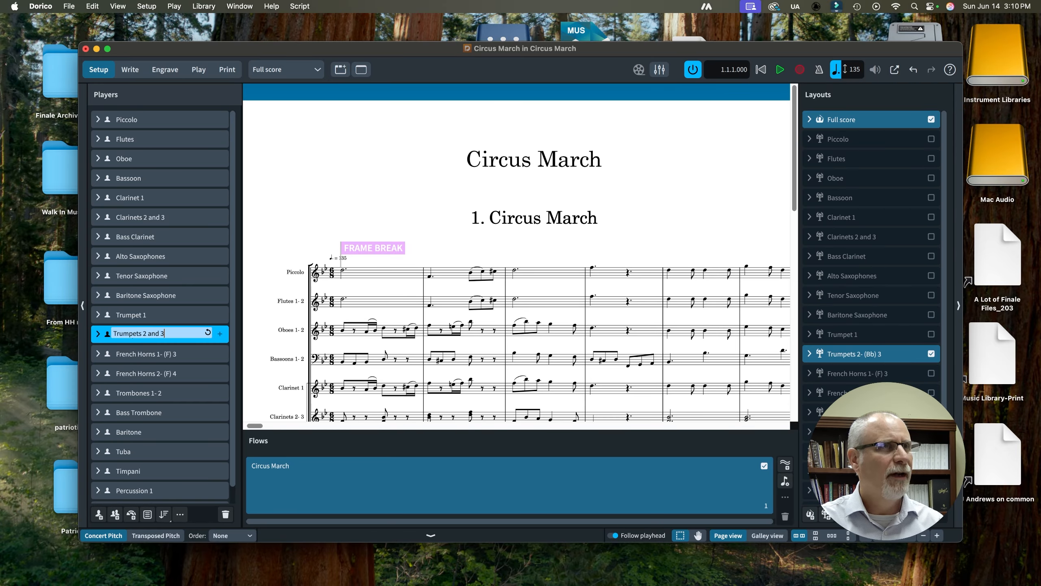
{"action": "key", "text": "Return"}
- Rename the French Horns 1- (F) 3 player as "French Horns 1-3"
{"action": "double_click", "coordinate": [146, 354]}
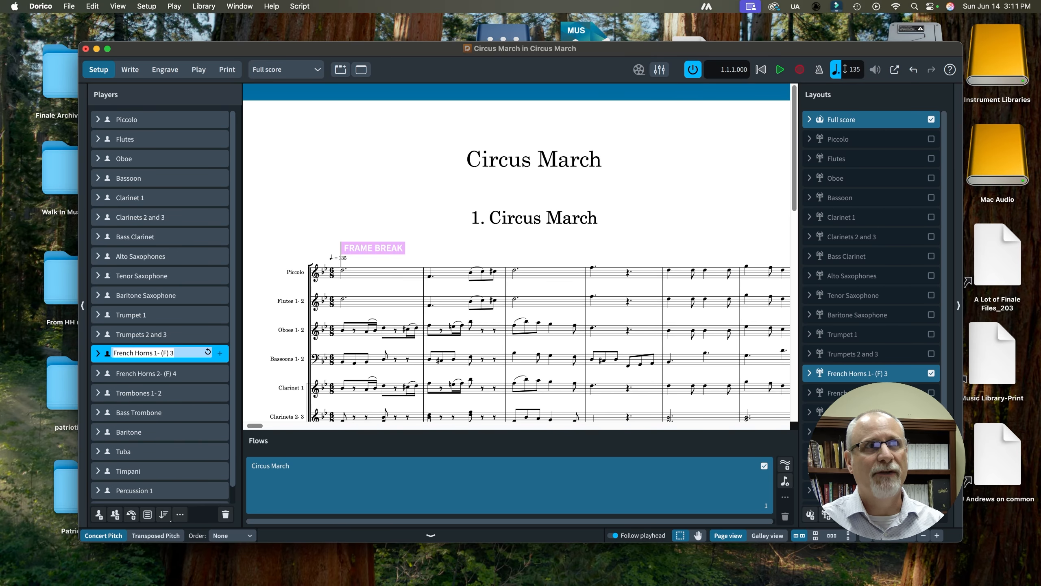
{"action": "key", "text": "Return"}
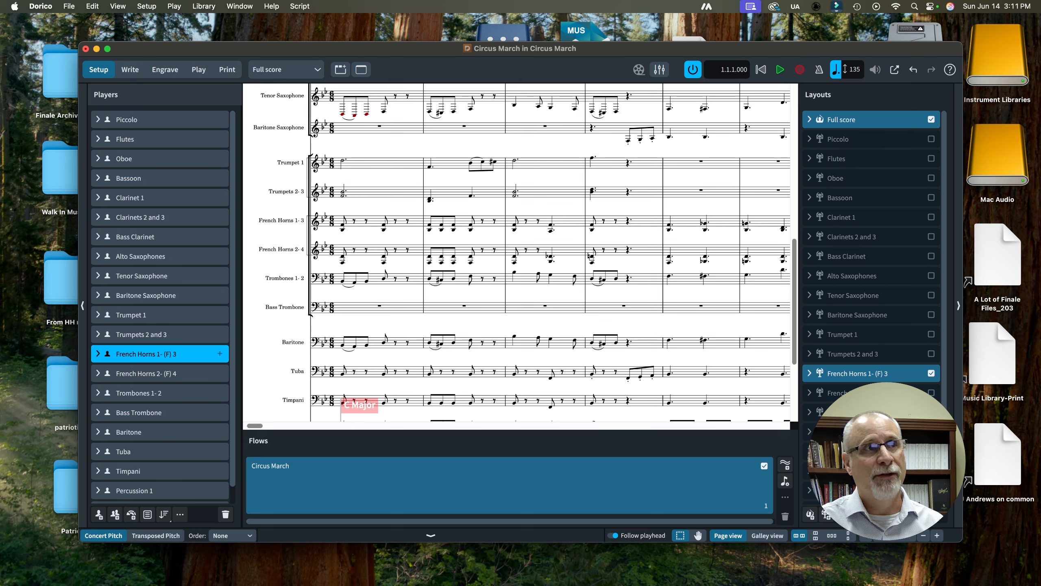
{"action": "double_click", "coordinate": [146, 353]}
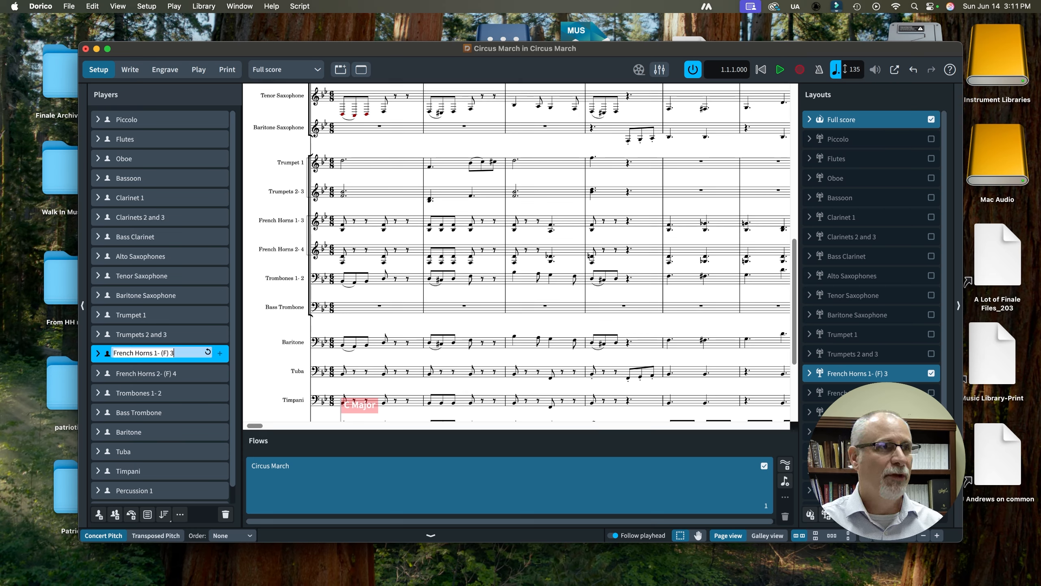
{"action": "left_click", "coordinate": [161, 353]}
{"action": "key", "text": "BackSpace"}
{"action": "key", "text": "BackSpace"}
{"action": "key", "text": "BackSpace"}
{"action": "key", "text": "BackSpace"}
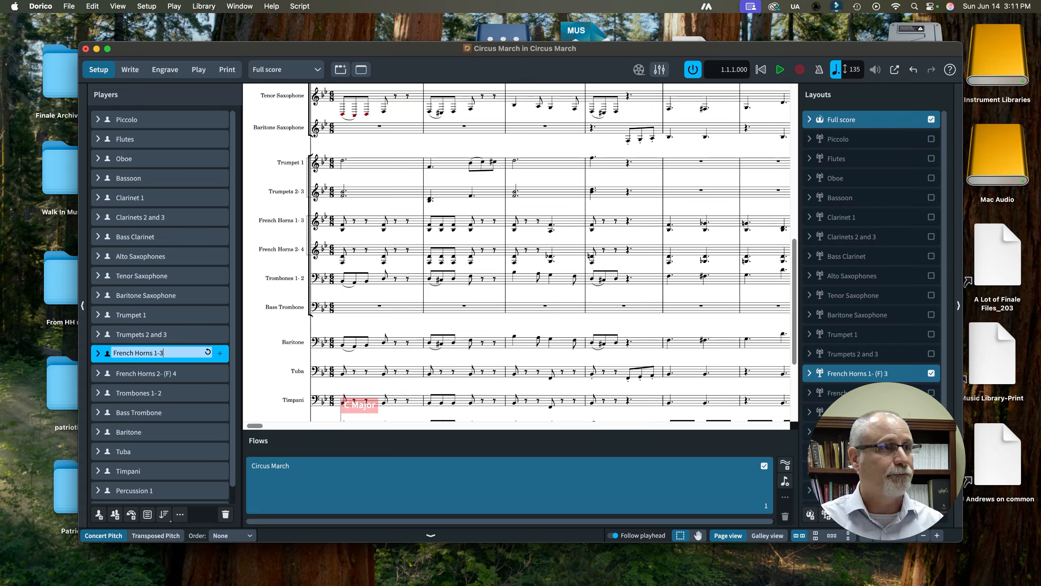
{"action": "key", "text": "Tab"}
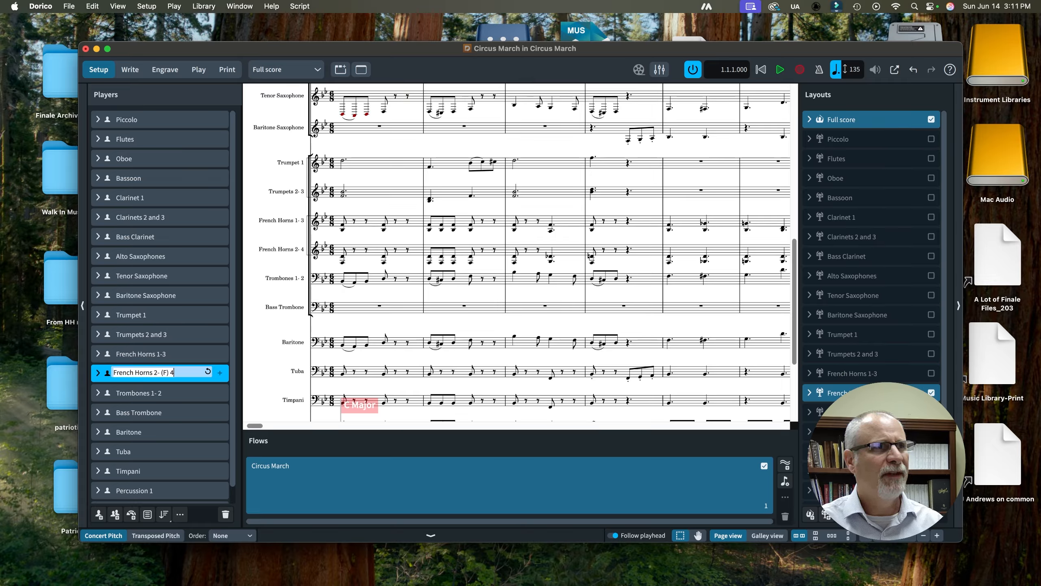
- Rename the French Horns 2- (F) 4 player as "French Horns 2-4"
{"action": "key", "text": "BackSpace"}
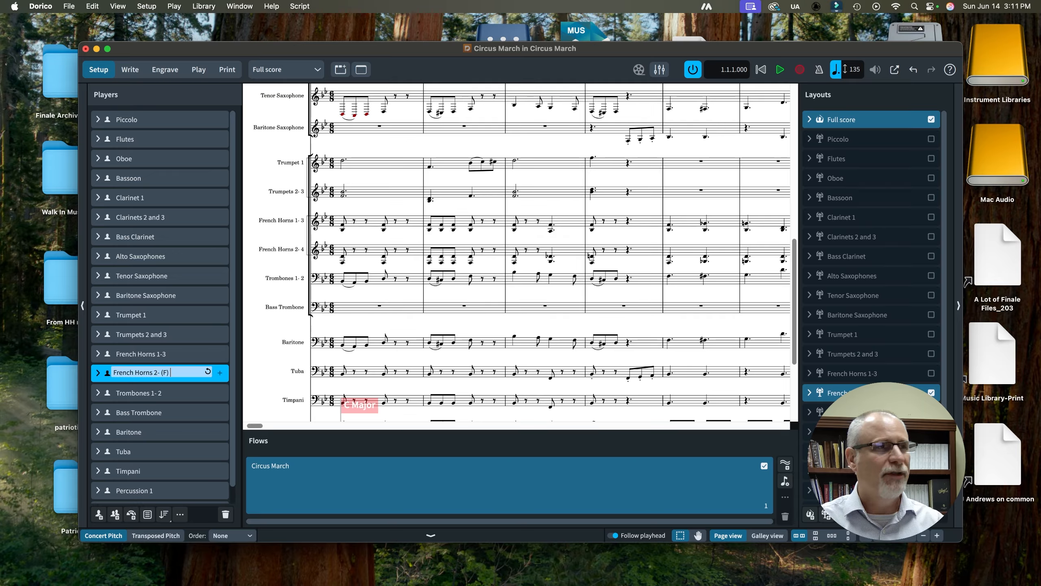
{"action": "key", "text": "BackSpace"}
{"action": "key", "text": "BackSpace"}
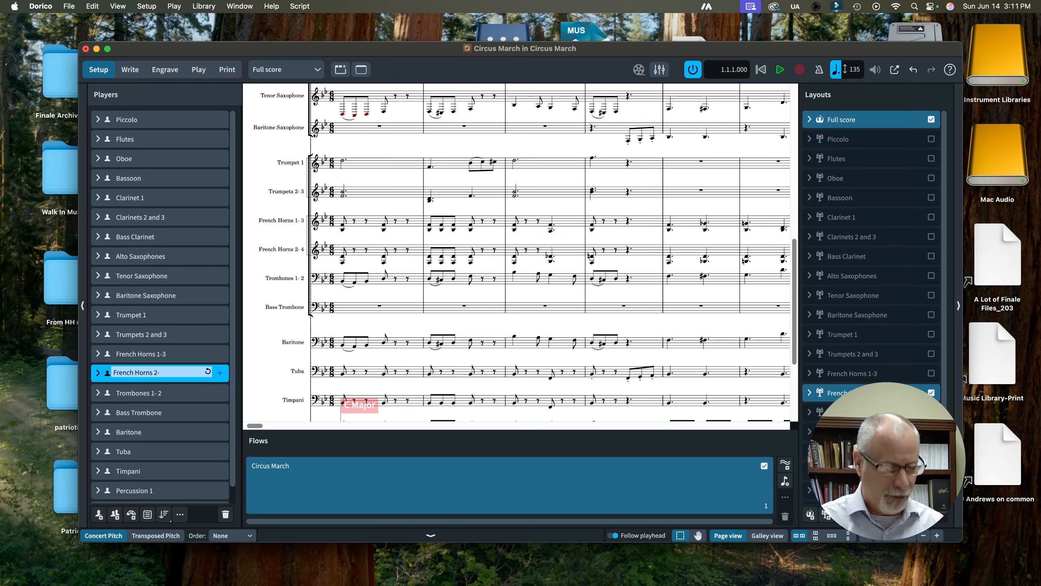
{"action": "type", "text": "4"}
{"action": "key", "text": "Return"}
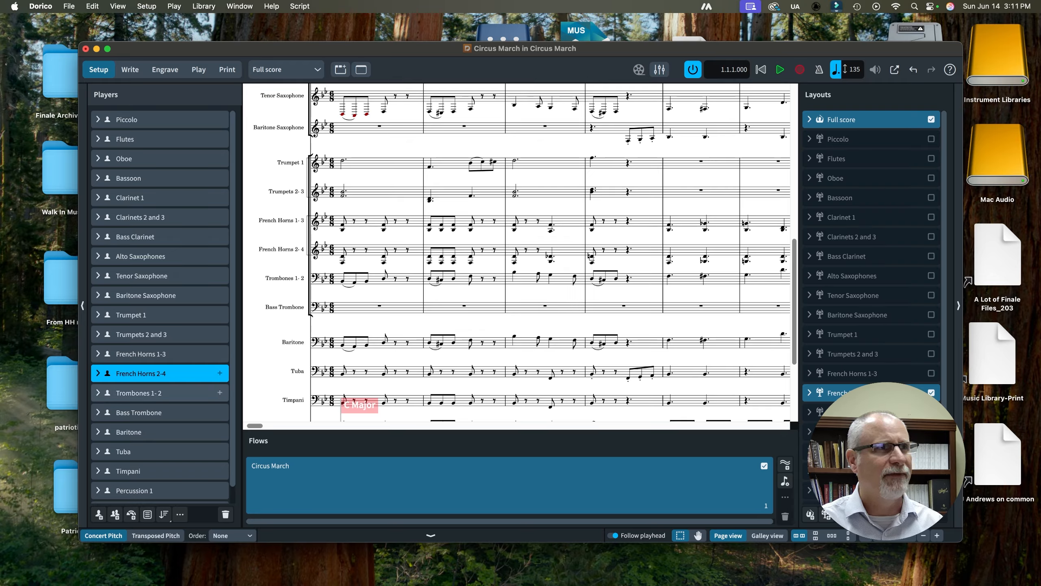
- Check the names and order of the remaining players from Trombones 1-2 down to Percussion 1
{"action": "left_click", "coordinate": [156, 393]}
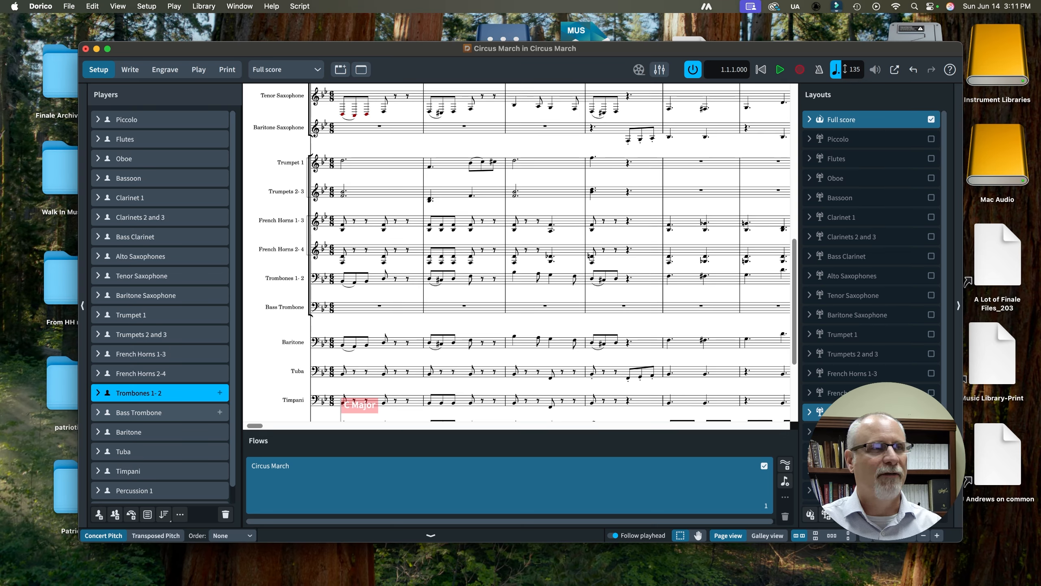
{"action": "left_click", "coordinate": [160, 412]}
{"action": "left_click", "coordinate": [160, 432]}
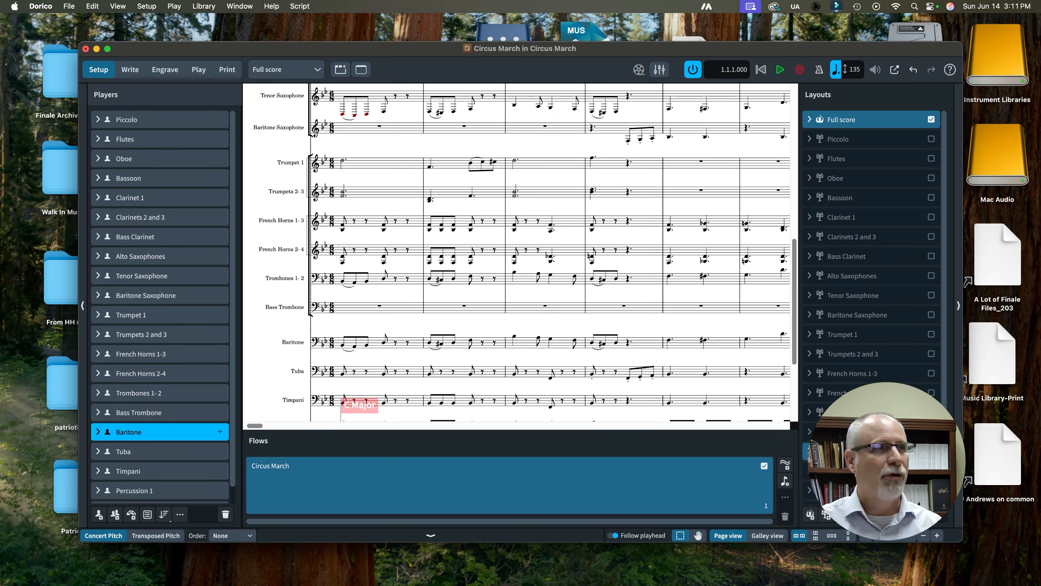
{"action": "scroll", "coordinate": [160, 432], "scroll_direction": "down", "scroll_amount": 1}
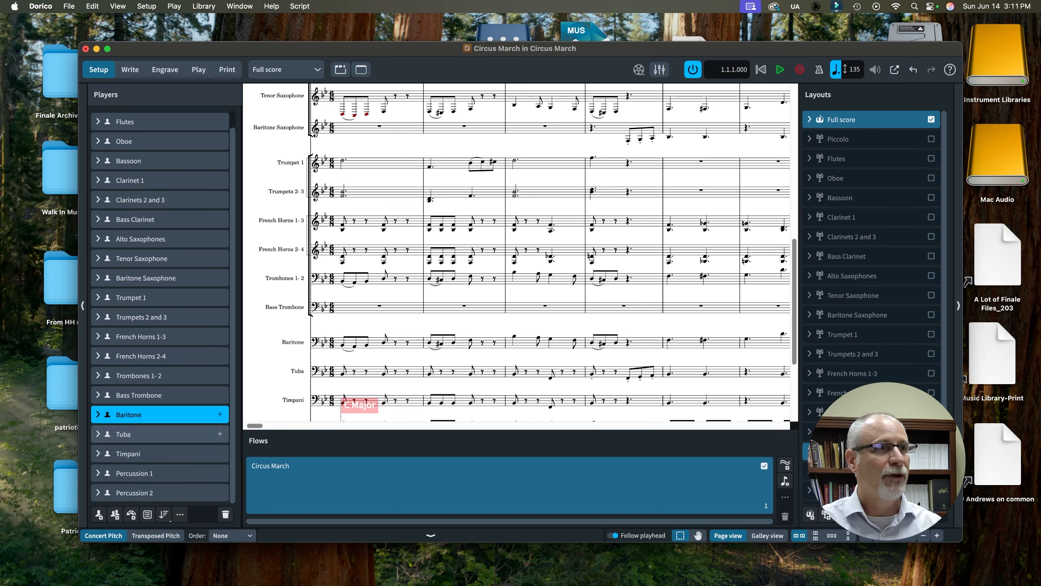
{"action": "left_click", "coordinate": [160, 434]}
{"action": "left_click", "coordinate": [160, 453]}
{"action": "left_click", "coordinate": [160, 473]}
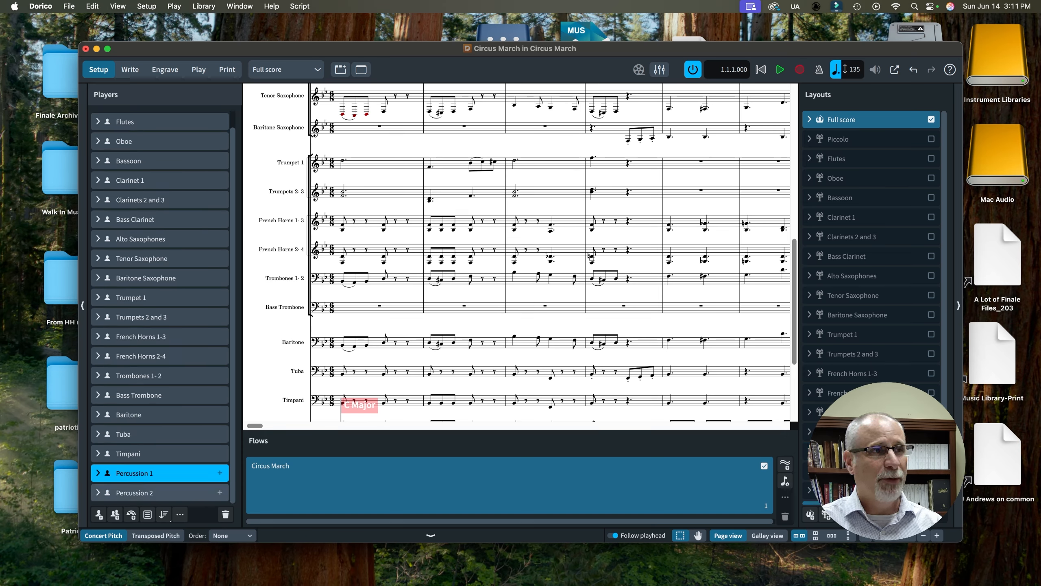
- Check the Percussion 2 player and compare the player names with the staff labels throughout the full score
{"action": "left_click", "coordinate": [160, 493]}
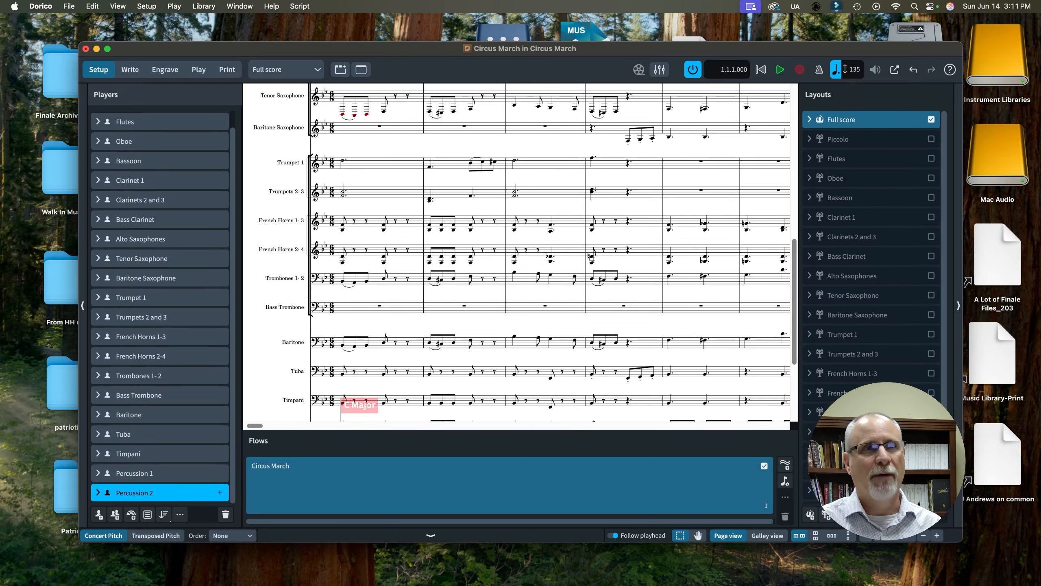
{"action": "left_click_drag", "start_coordinate": [795, 296], "coordinate": [794, 332]}
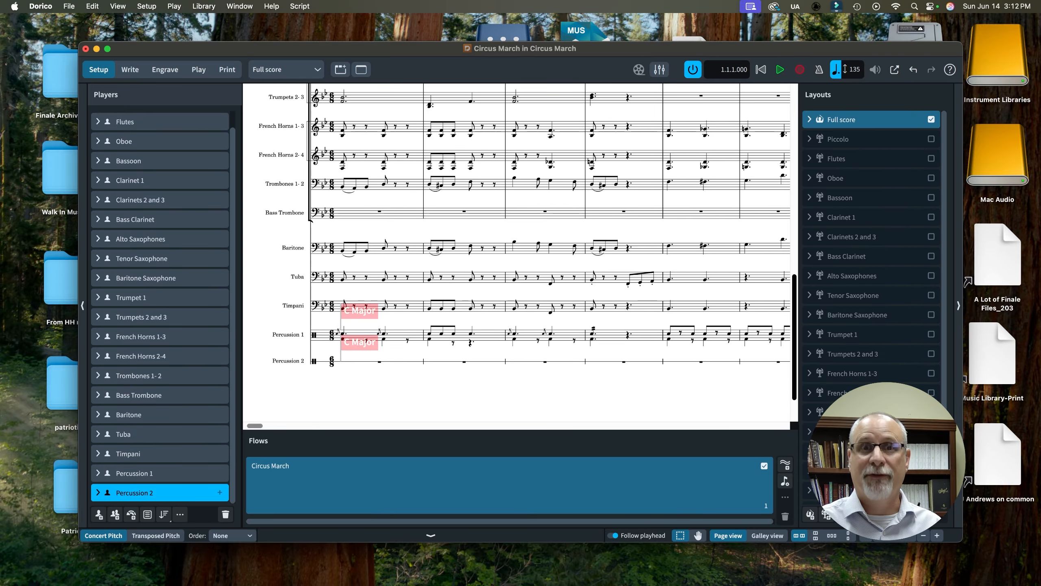
{"action": "scroll", "coordinate": [516, 252], "scroll_direction": "up", "scroll_amount": 3}
{"action": "scroll", "coordinate": [516, 253], "scroll_direction": "down", "scroll_amount": 2}
{"action": "scroll", "coordinate": [516, 252], "scroll_direction": "down", "scroll_amount": 2}
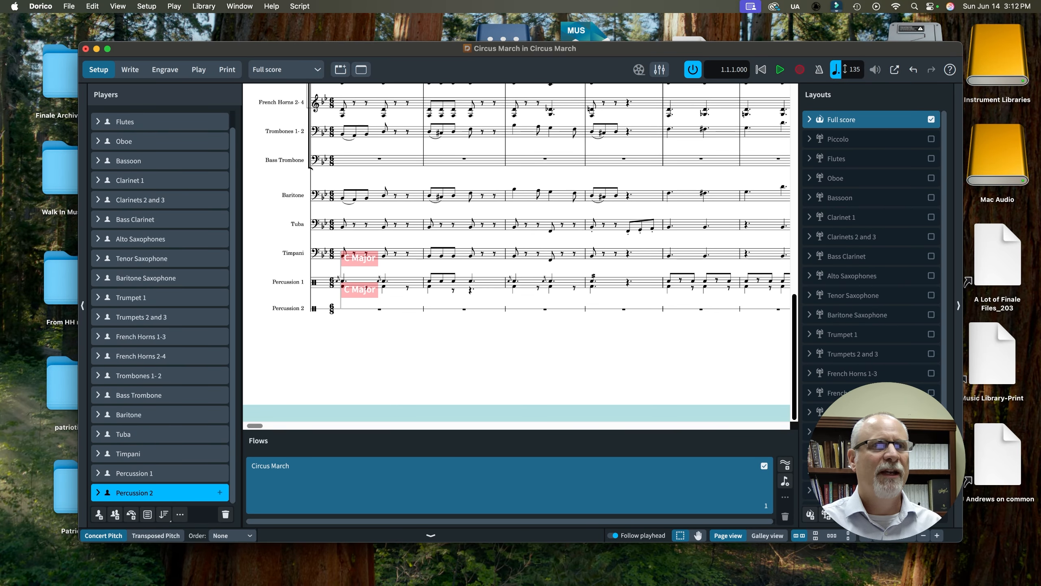
{"action": "scroll", "coordinate": [517, 252], "scroll_direction": "up", "scroll_amount": 10}
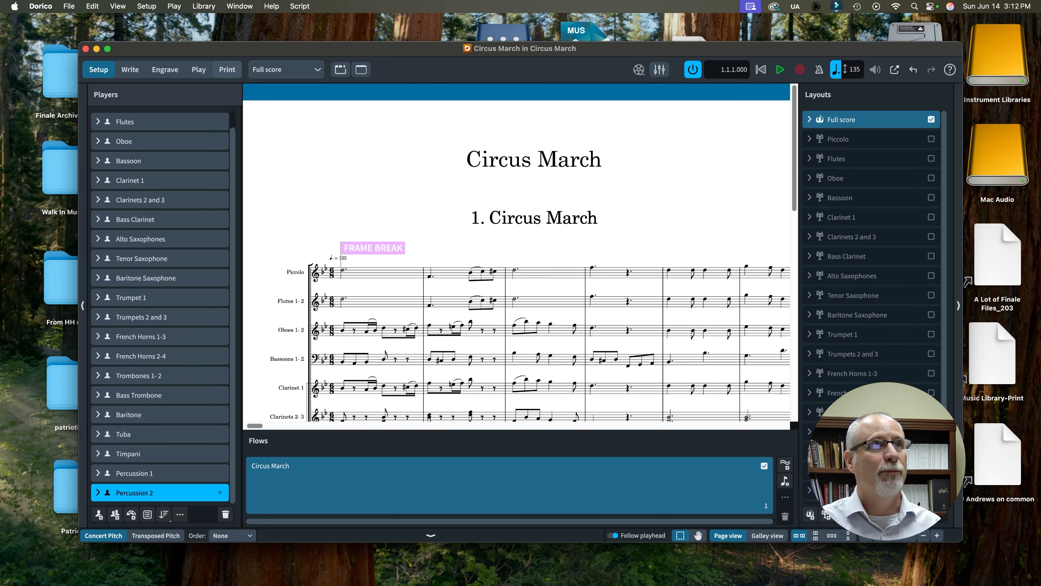
- Preview all pages of the Percussion 1 part layout in Print mode
{"action": "left_click", "coordinate": [227, 70]}
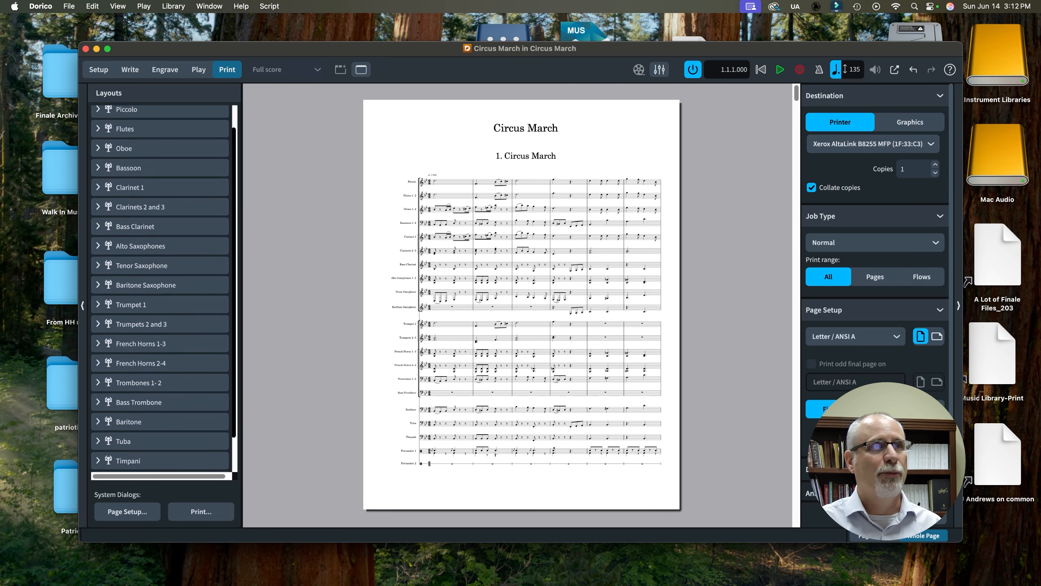
{"action": "scroll", "coordinate": [160, 287], "scroll_direction": "down", "scroll_amount": 2}
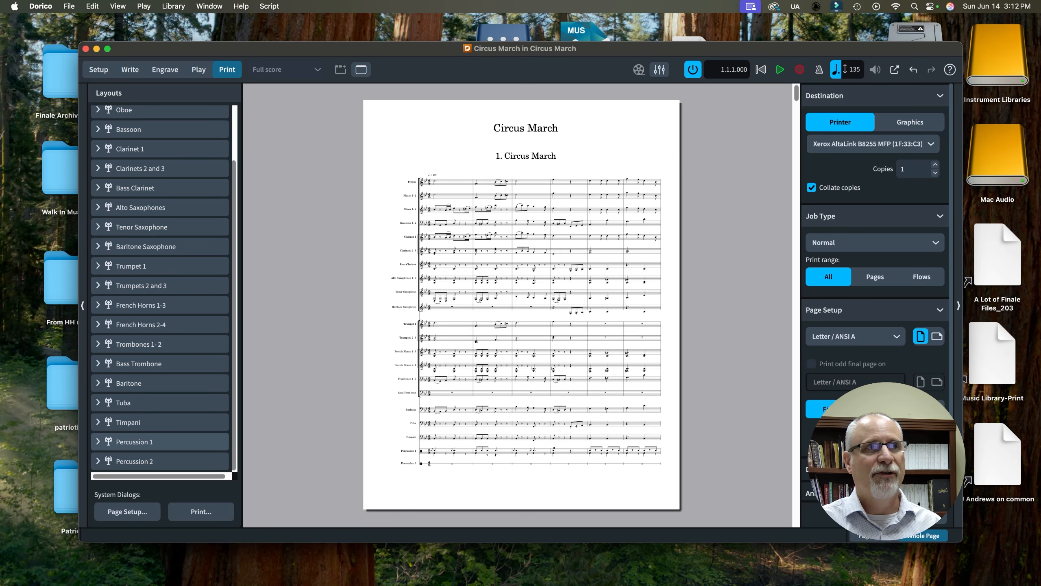
{"action": "left_click", "coordinate": [160, 442]}
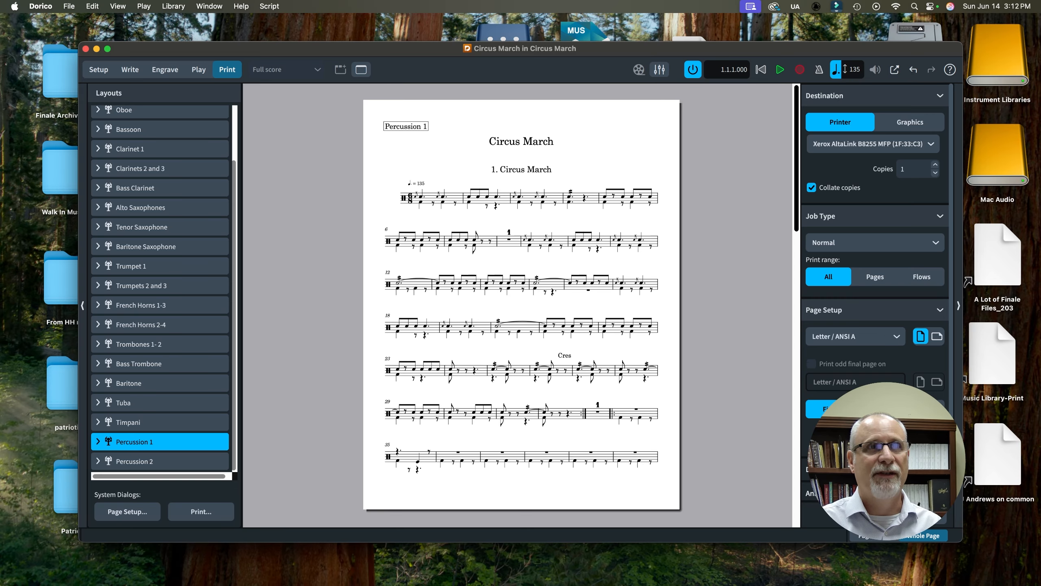
{"action": "scroll", "coordinate": [521, 306], "scroll_direction": "down", "scroll_amount": 15}
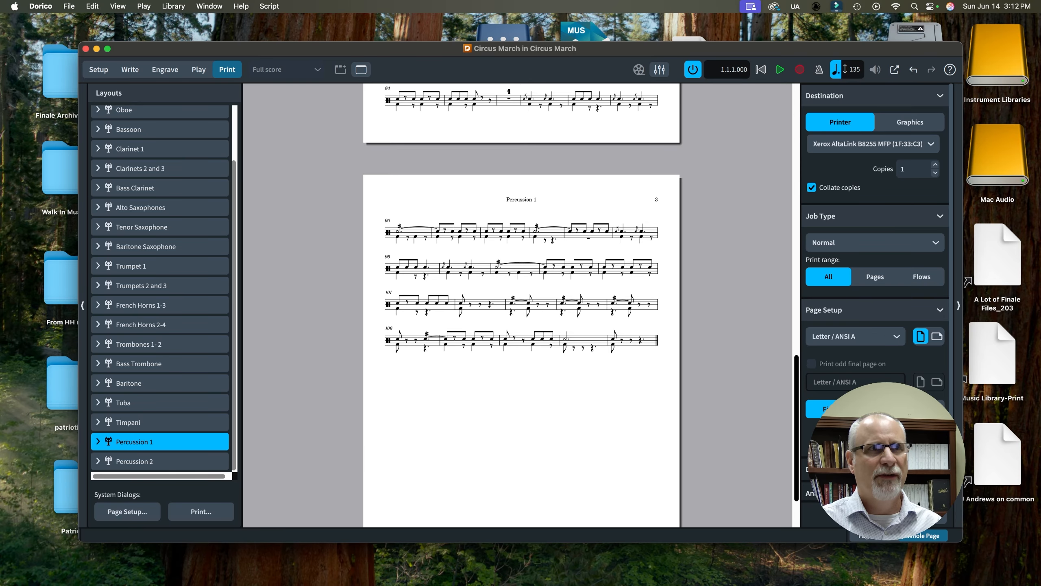
{"action": "scroll", "coordinate": [522, 306], "scroll_direction": "up", "scroll_amount": 15}
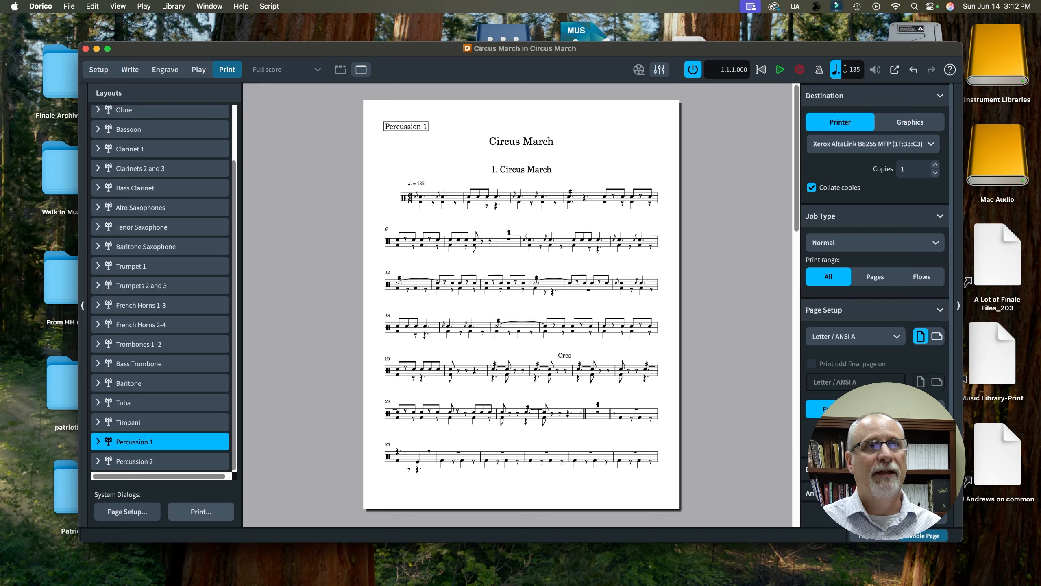
- Print one copy of the Percussion 1 part with double-sided printing off
{"action": "left_click", "coordinate": [201, 511]}
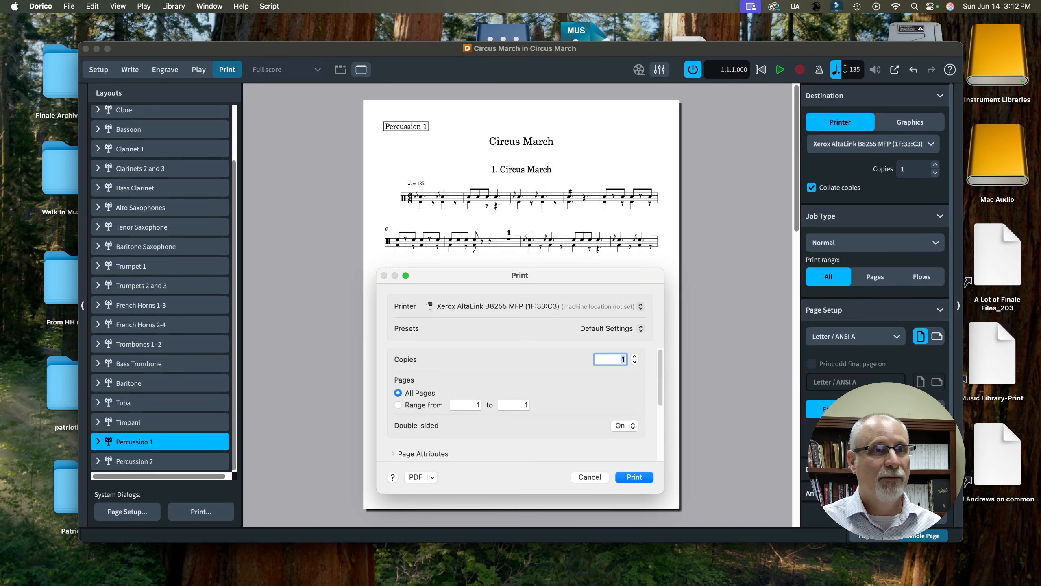
{"action": "left_click", "coordinate": [625, 426]}
{"action": "left_click", "coordinate": [622, 413]}
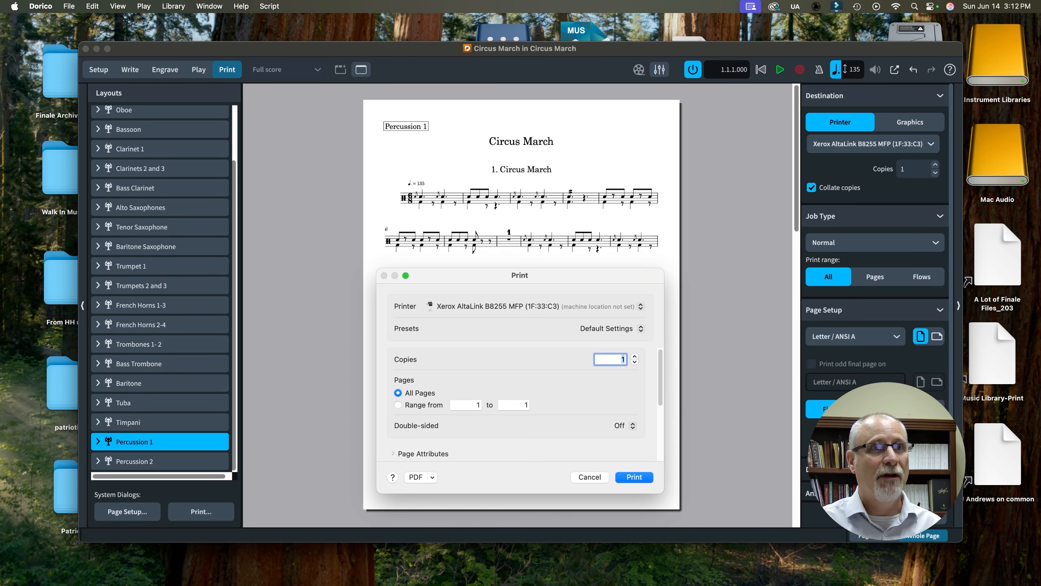
{"action": "key", "text": "Return"}
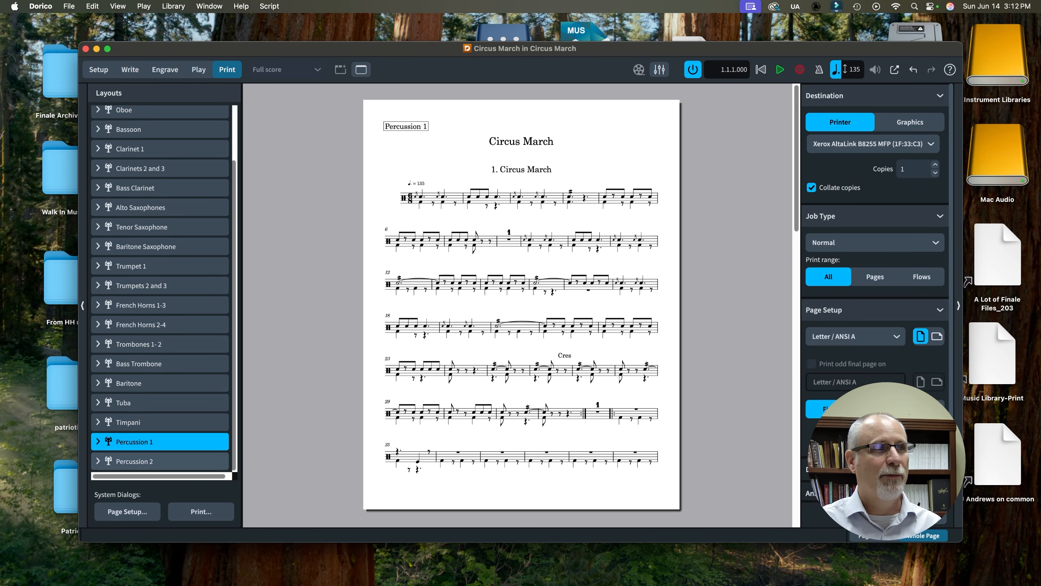
- Print the Percussion 2 part with double-sided printing off, and print it once more with double-sided on
{"action": "left_click", "coordinate": [160, 461]}
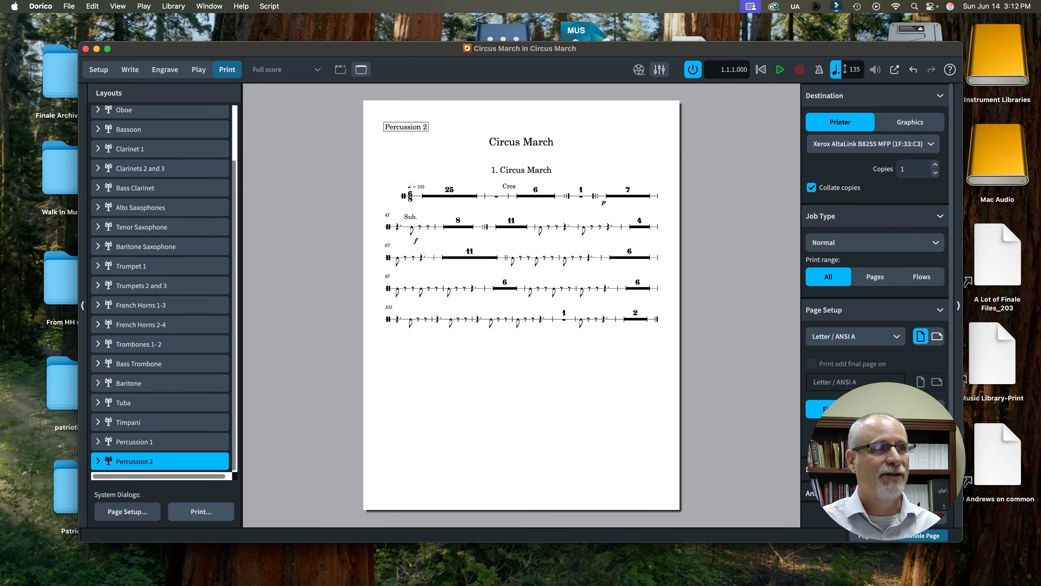
{"action": "left_click", "coordinate": [201, 511]}
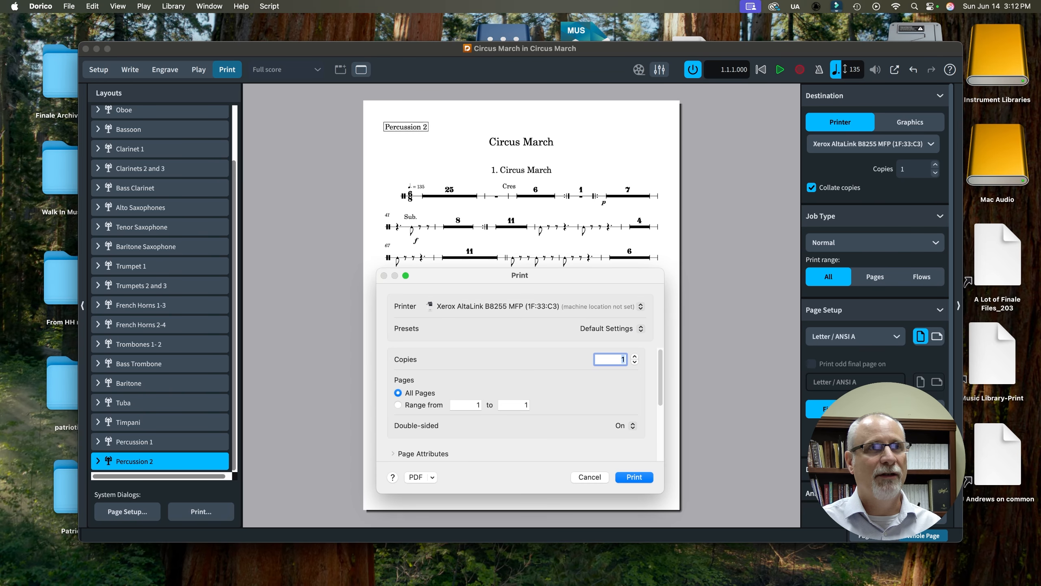
{"action": "left_click", "coordinate": [624, 426]}
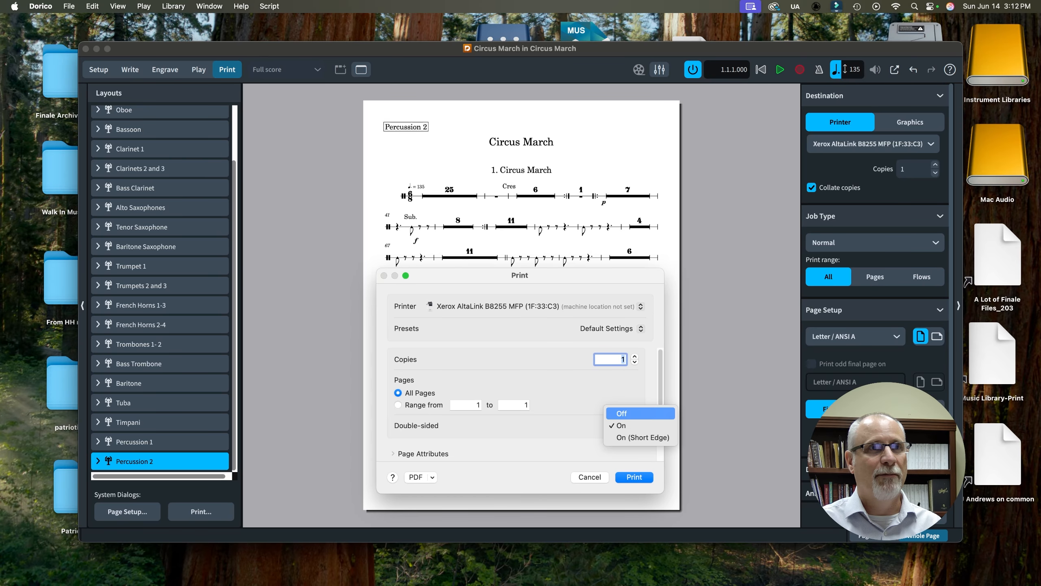
{"action": "left_click", "coordinate": [615, 415]}
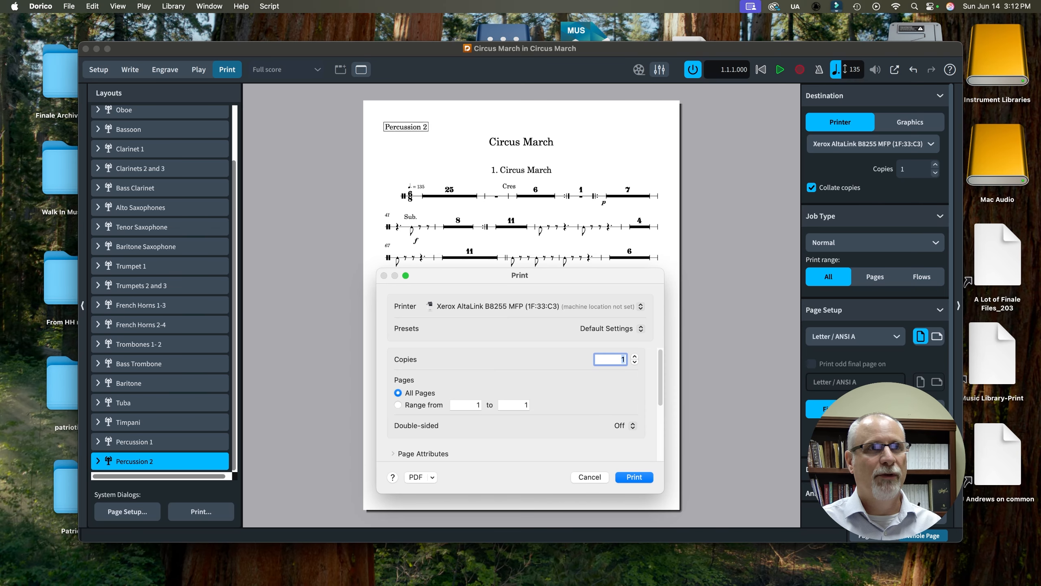
{"action": "key", "text": "Return"}
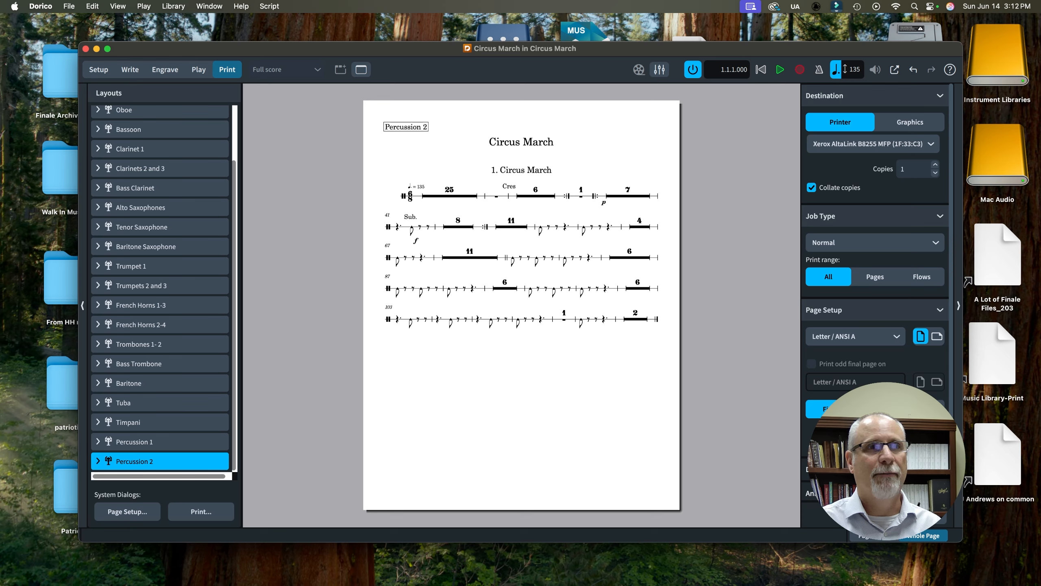
{"action": "left_click", "coordinate": [201, 511]}
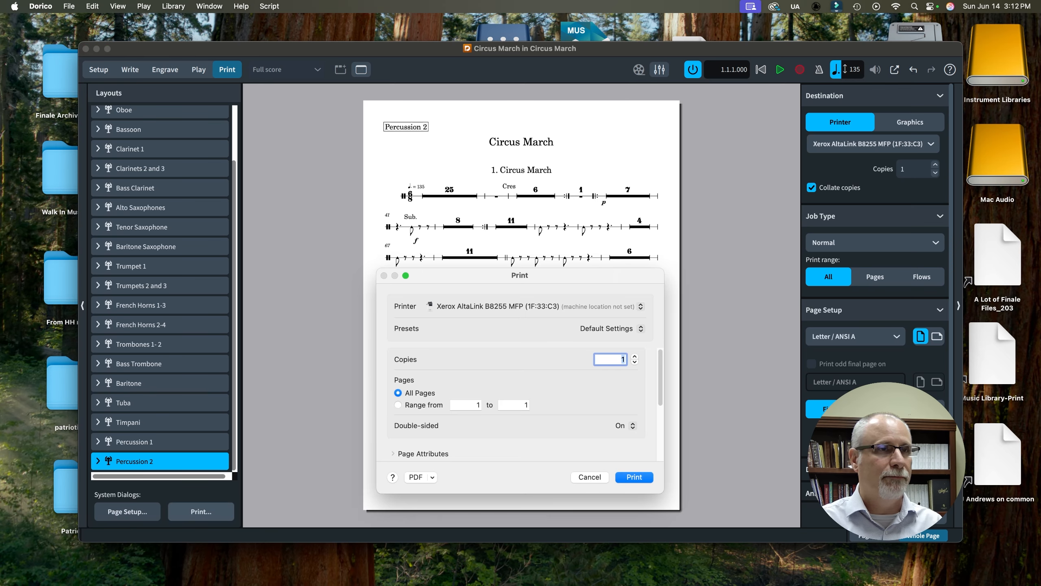
{"action": "key", "text": "Return"}
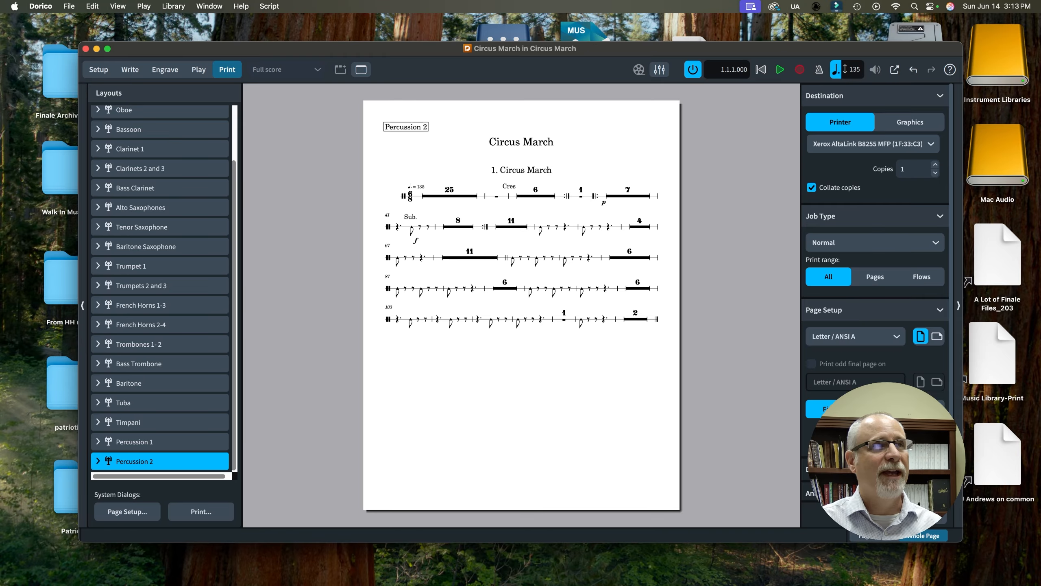
- Examine the instrument tracks and the loaded VST and MIDI instruments of Circus March in Play mode
{"action": "key", "text": "super+2"}
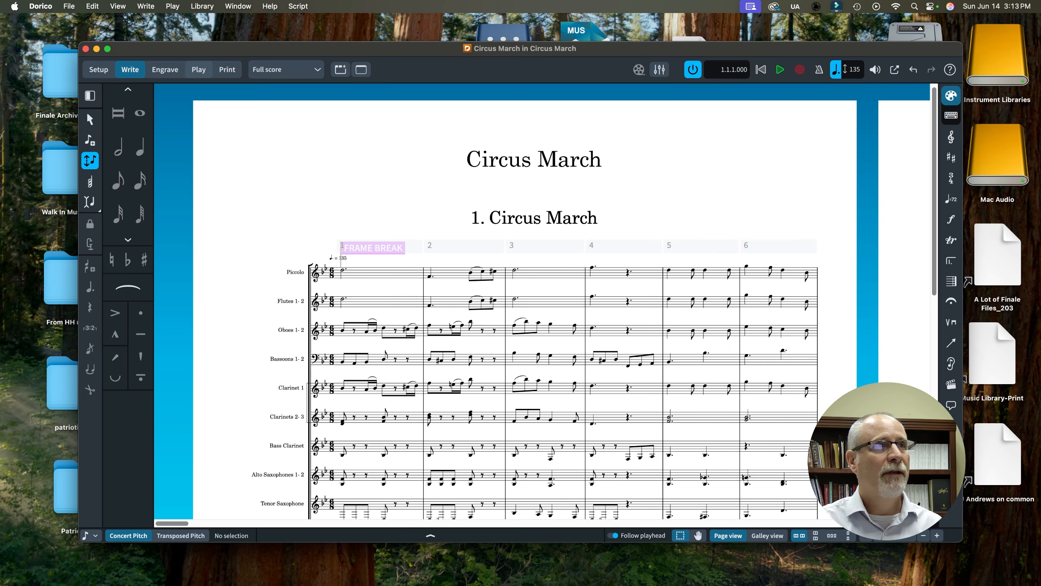
{"action": "key", "text": "super+4"}
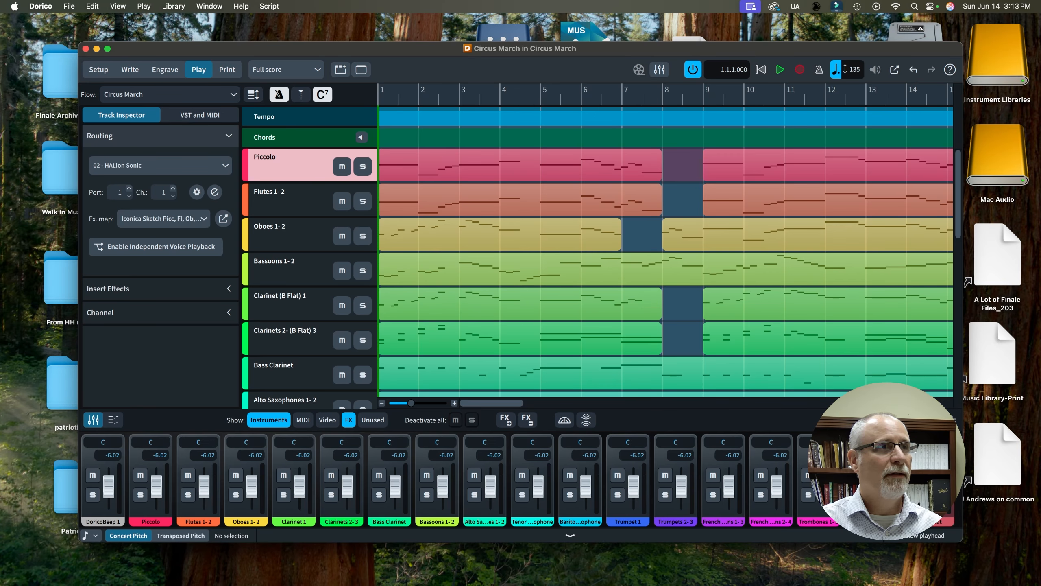
{"action": "left_click", "coordinate": [291, 202]}
{"action": "left_click", "coordinate": [200, 115]}
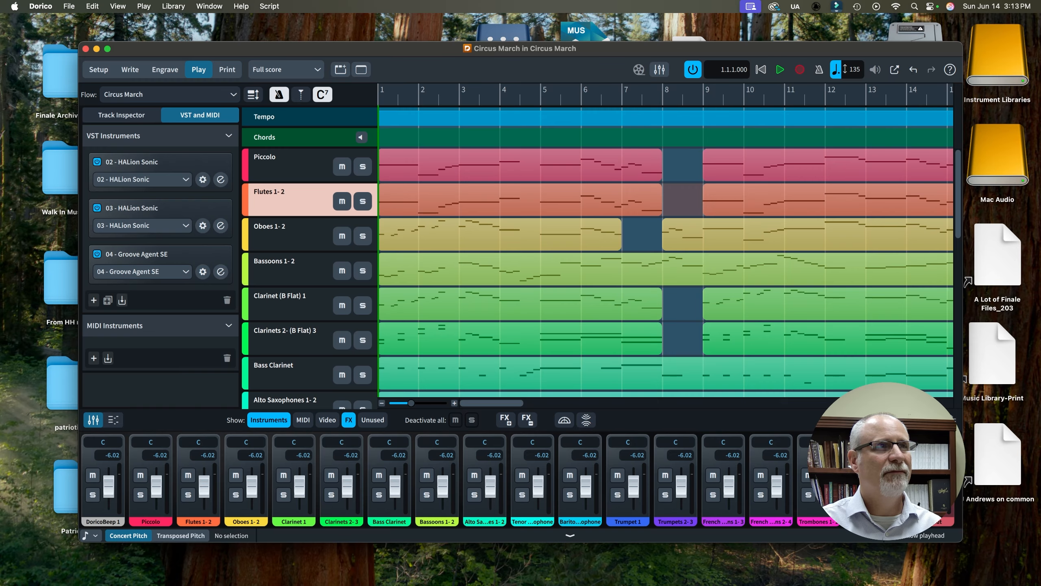
{"action": "left_click", "coordinate": [291, 167]}
{"action": "key", "text": "Down"}
{"action": "key", "text": "Down"}
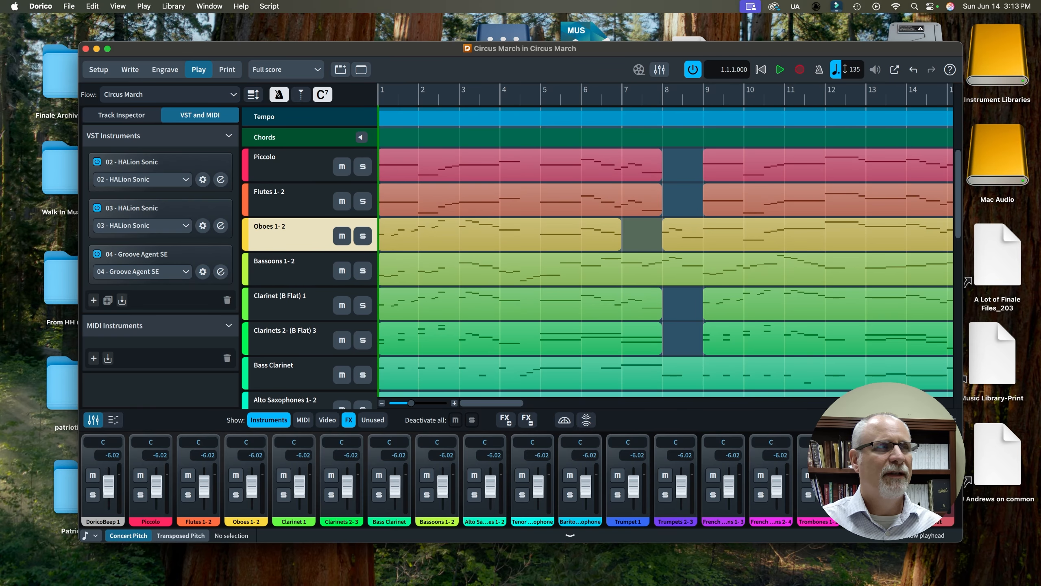
{"action": "scroll", "coordinate": [598, 272], "scroll_direction": "down", "scroll_amount": 12}
{"action": "scroll", "coordinate": [597, 271], "scroll_direction": "up", "scroll_amount": 12}
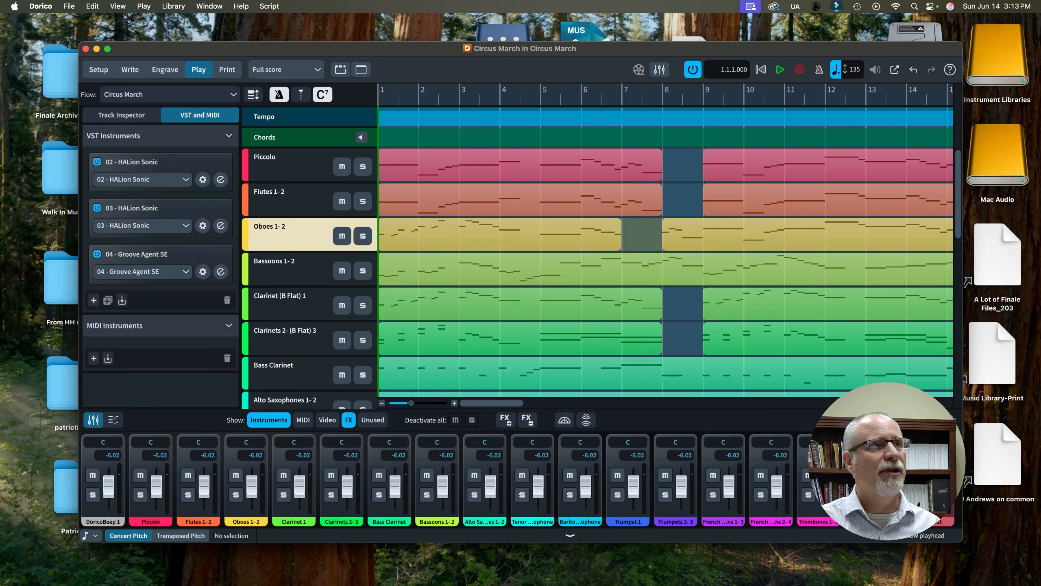
- Export the Circus March flow as MIDI to the DAW Sessions/04_Circus March folder of Capstone Project SUU 2026
{"action": "left_click", "coordinate": [69, 6]}
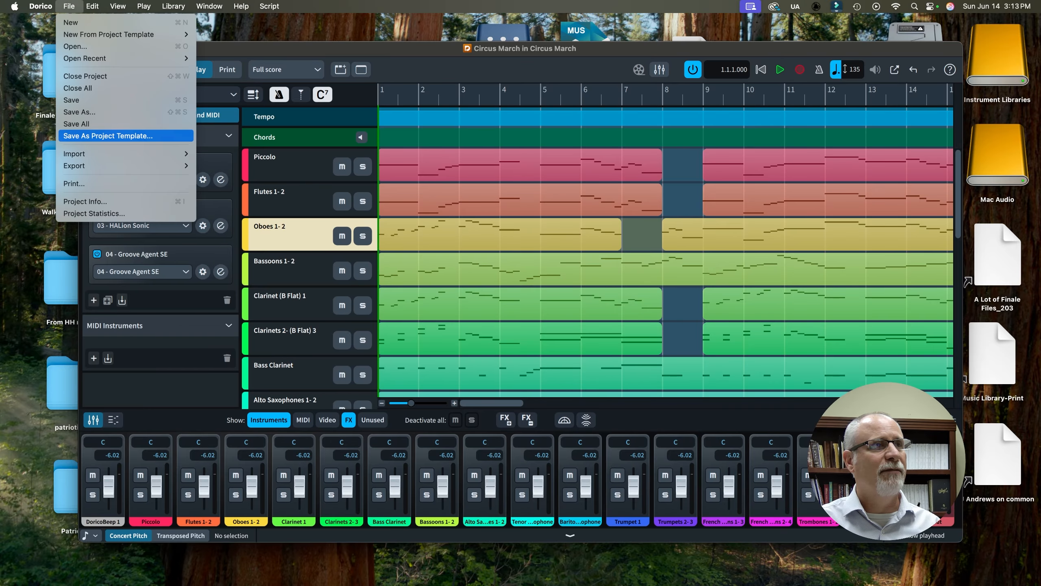
{"action": "mouse_move", "coordinate": [123, 166]}
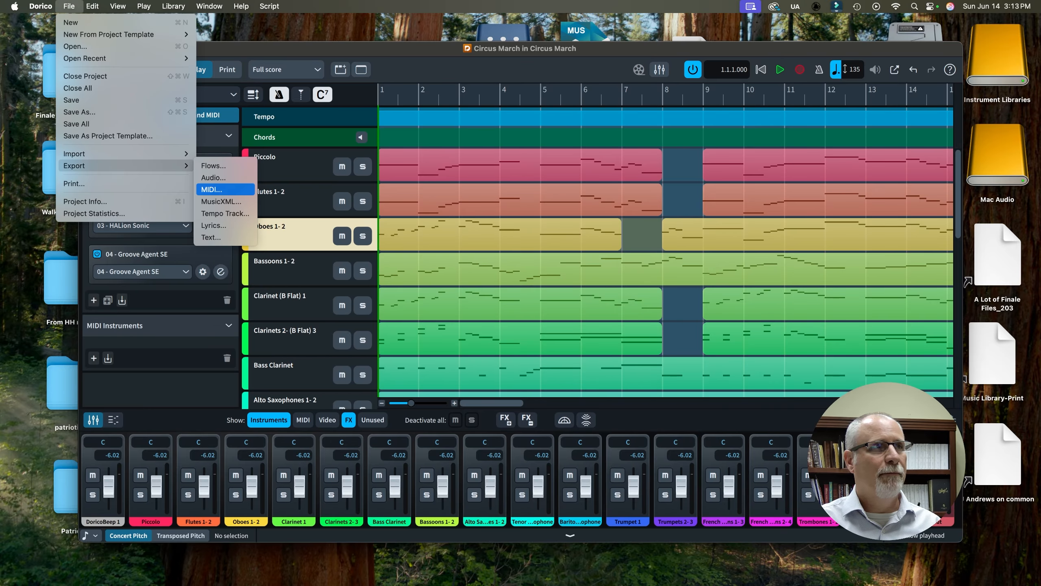
{"action": "left_click", "coordinate": [212, 189]}
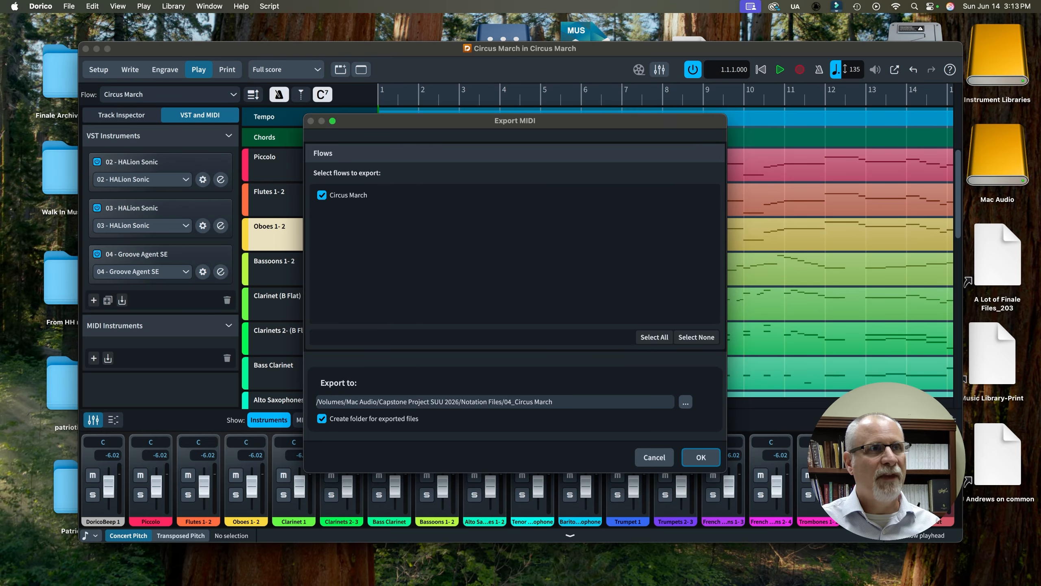
{"action": "left_click", "coordinate": [686, 402]}
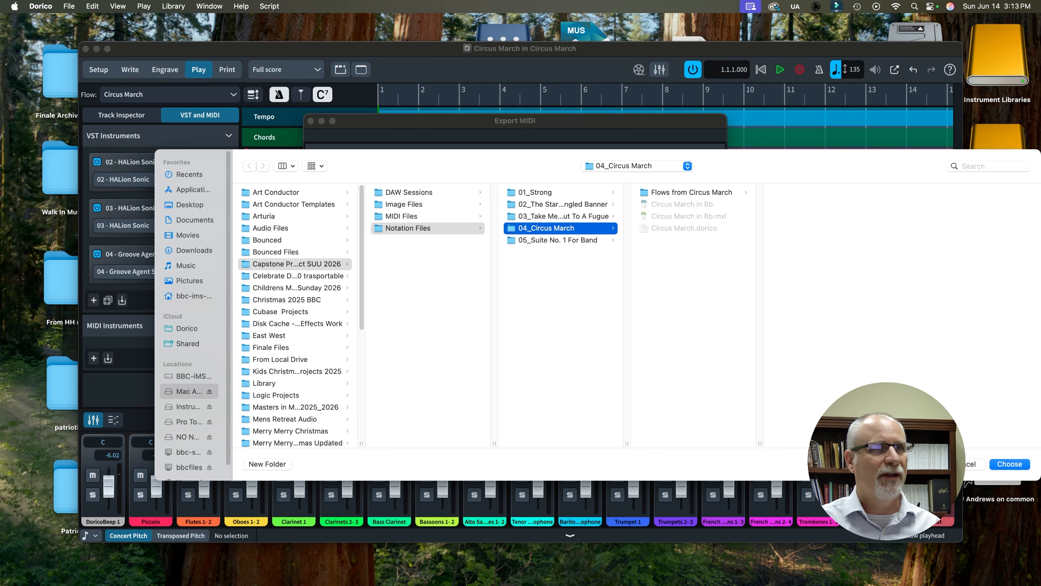
{"action": "left_click", "coordinate": [296, 264]}
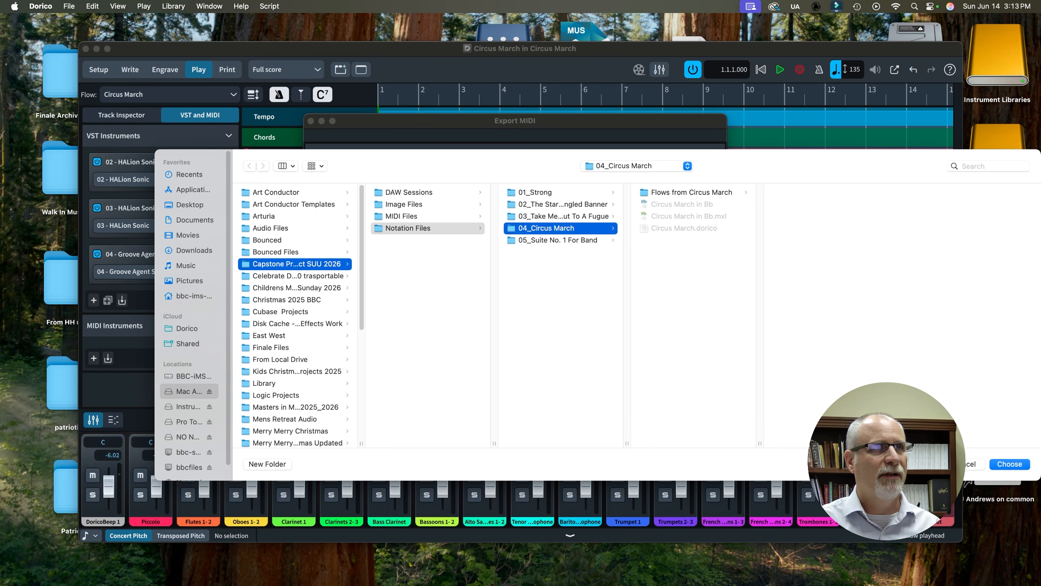
{"action": "left_click", "coordinate": [409, 192]}
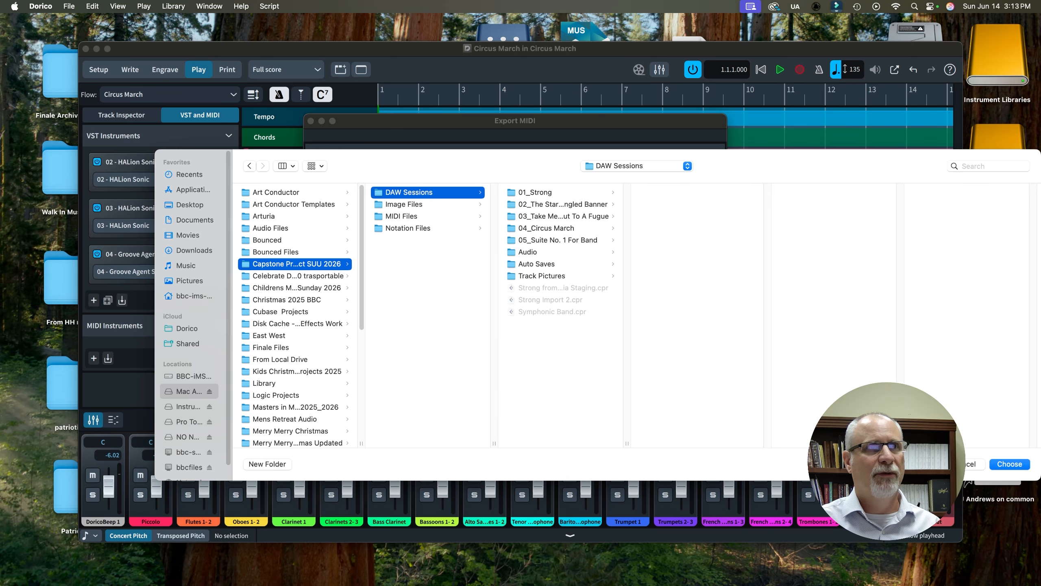
{"action": "left_click", "coordinate": [546, 228]}
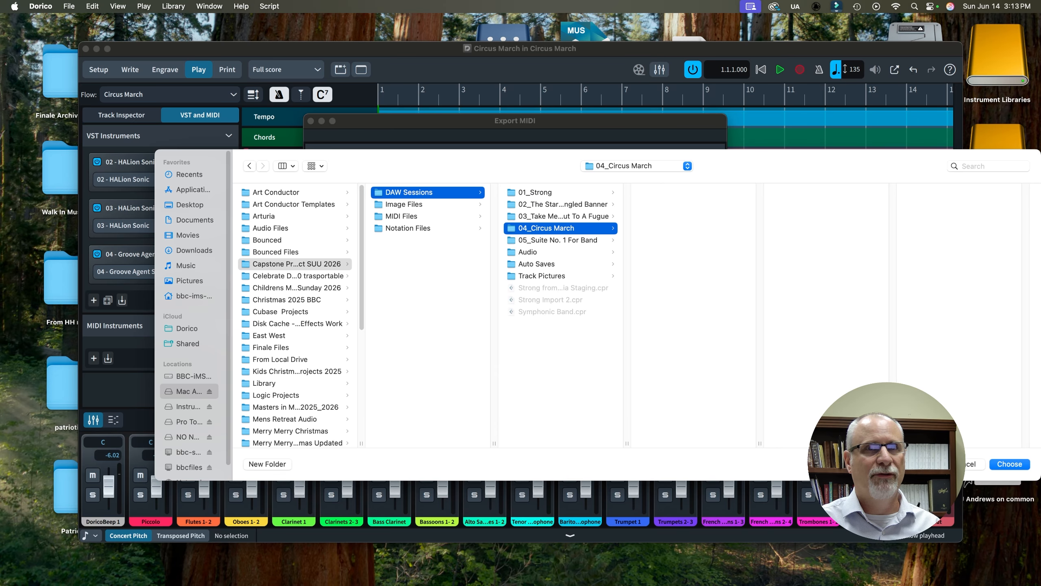
{"action": "key", "text": "Return"}
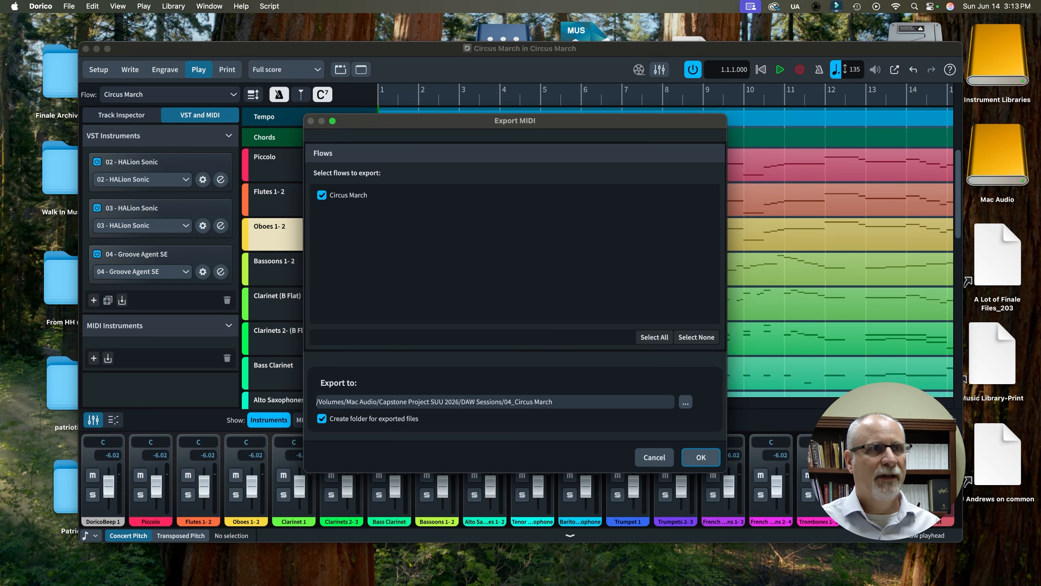
{"action": "key", "text": "Return"}
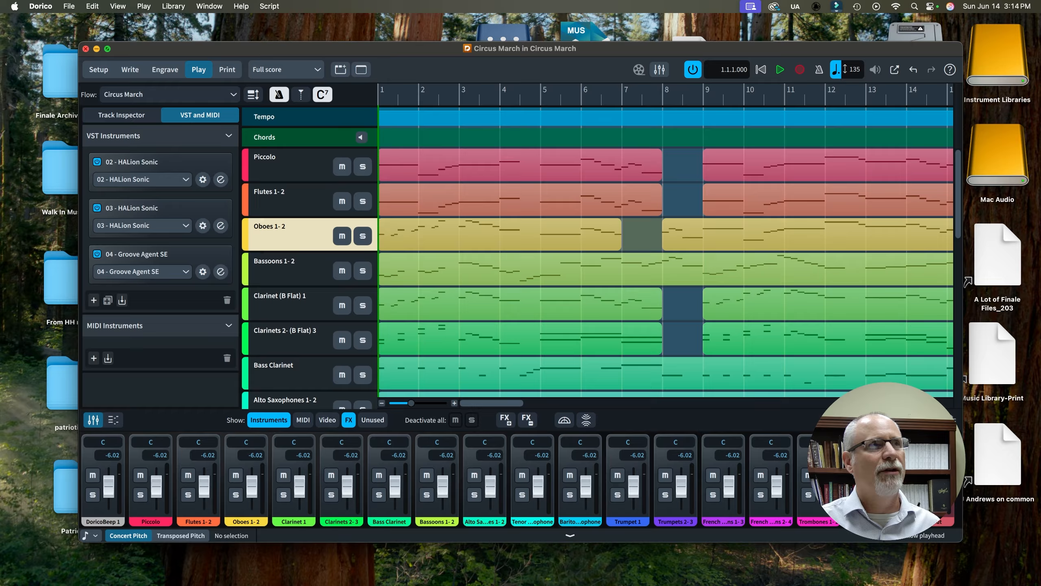
- Close the Circus March project and the Steinberg Hub
{"action": "left_click", "coordinate": [86, 49]}
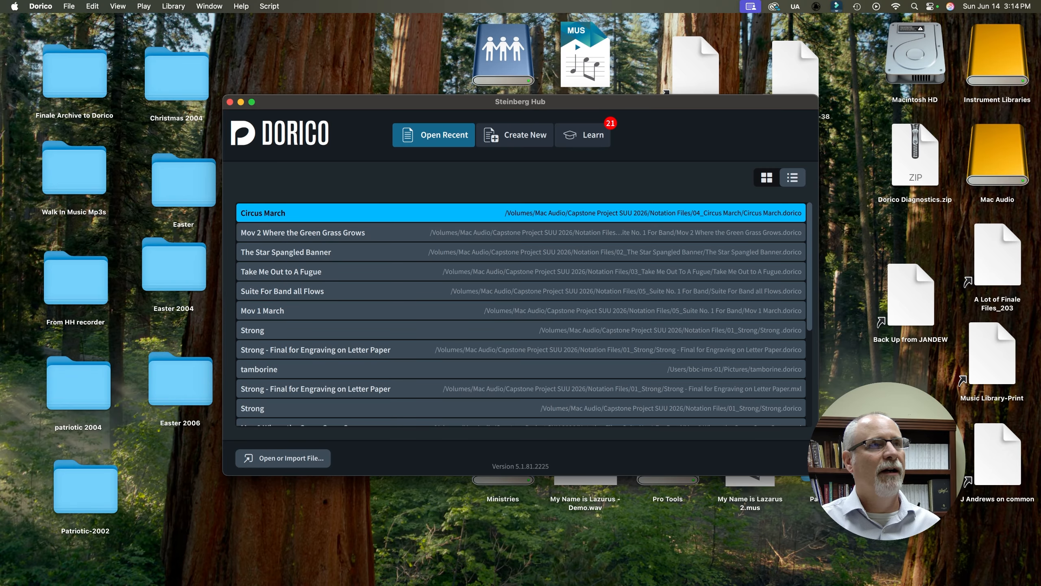
{"action": "left_click", "coordinate": [230, 102]}
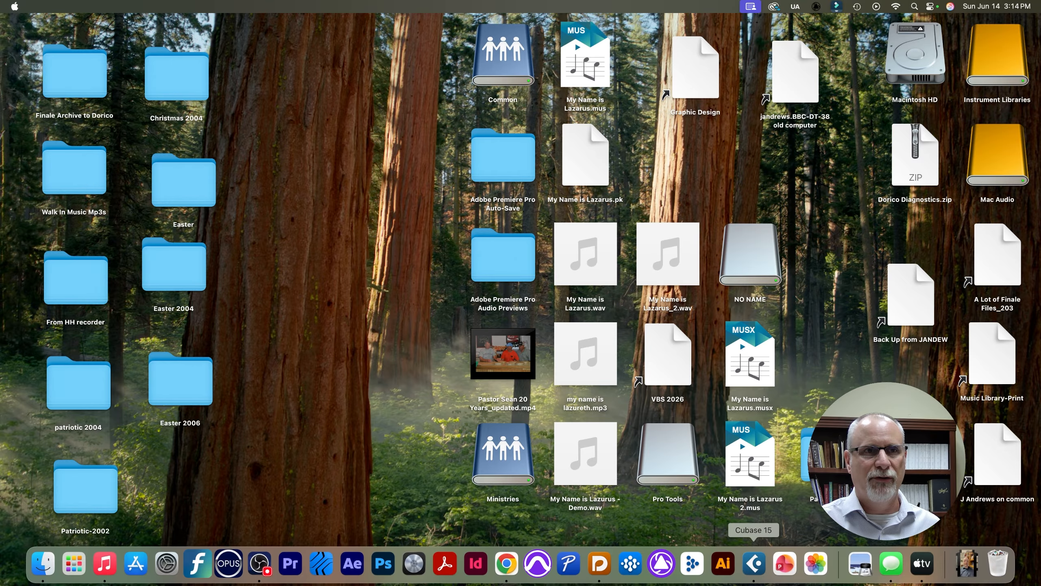
- Switch to Cubase 15 and import the MIDI file from Flows from Circus March, using 04_Circus March as the project folder
{"action": "left_click", "coordinate": [753, 563]}
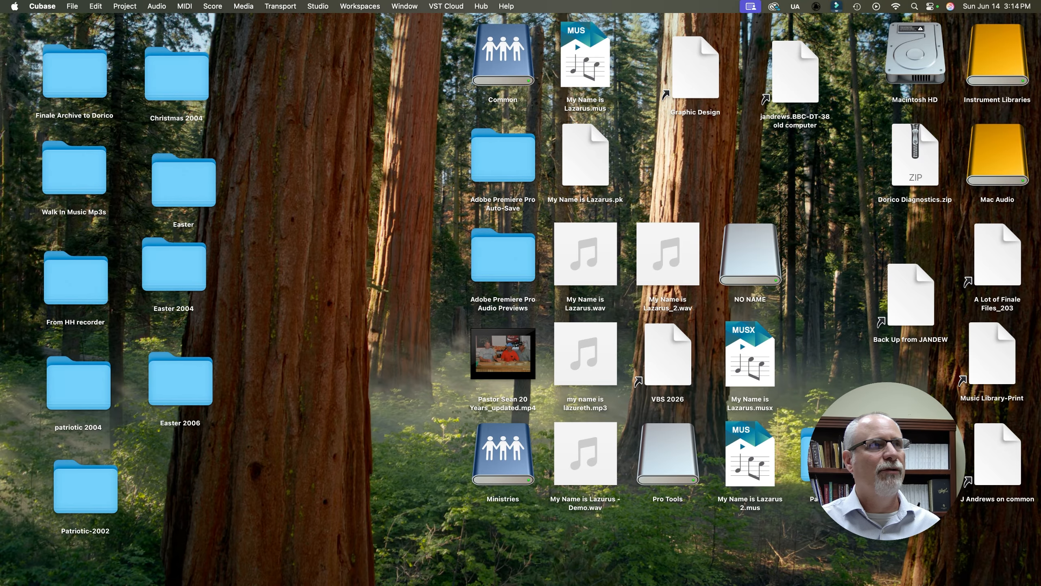
{"action": "left_click", "coordinate": [72, 6]}
{"action": "mouse_move", "coordinate": [111, 160]}
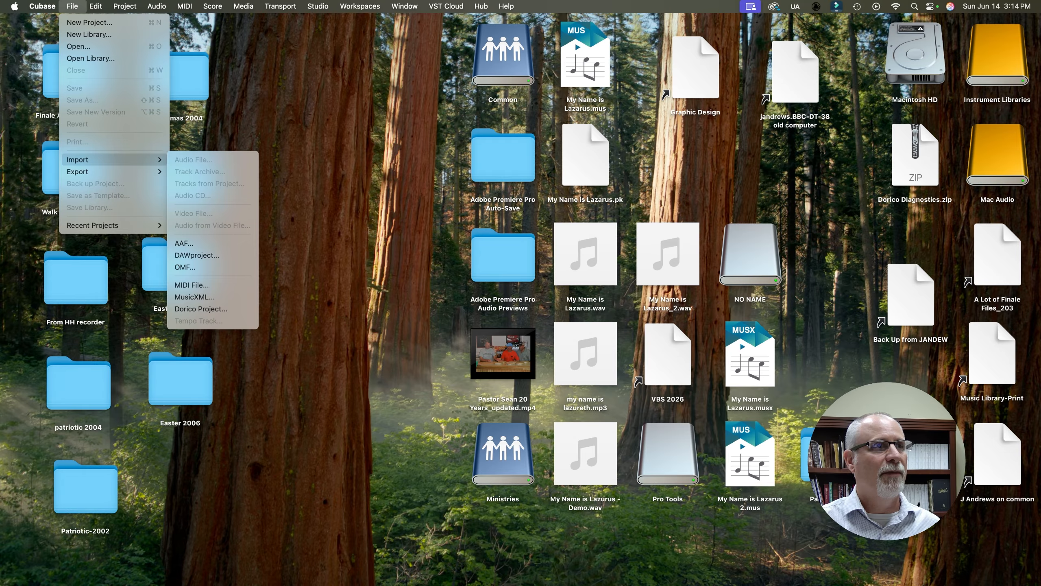
{"action": "left_click", "coordinate": [191, 285]}
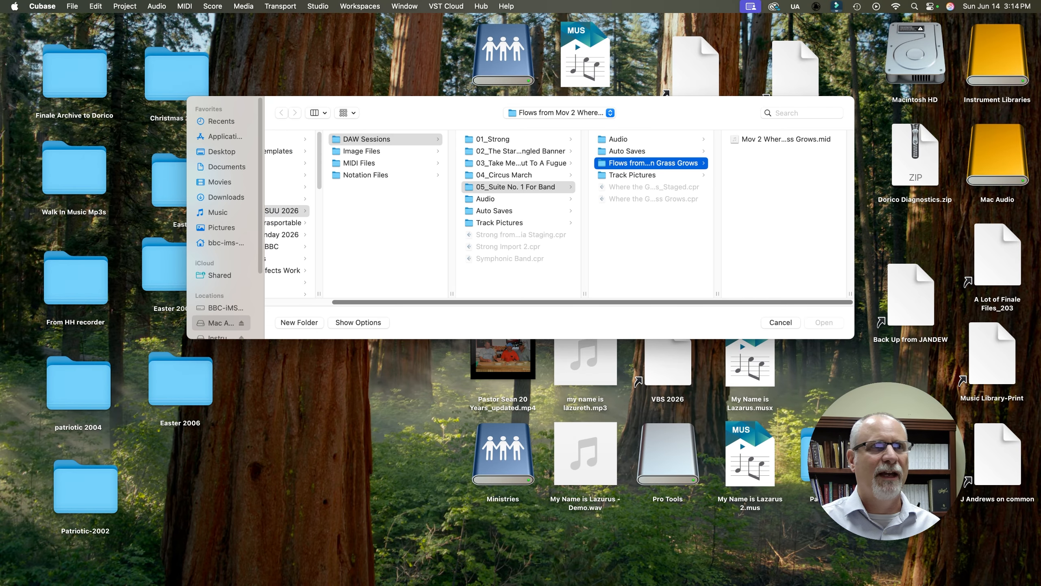
{"action": "left_click_drag", "start_coordinate": [513, 302], "coordinate": [447, 302]}
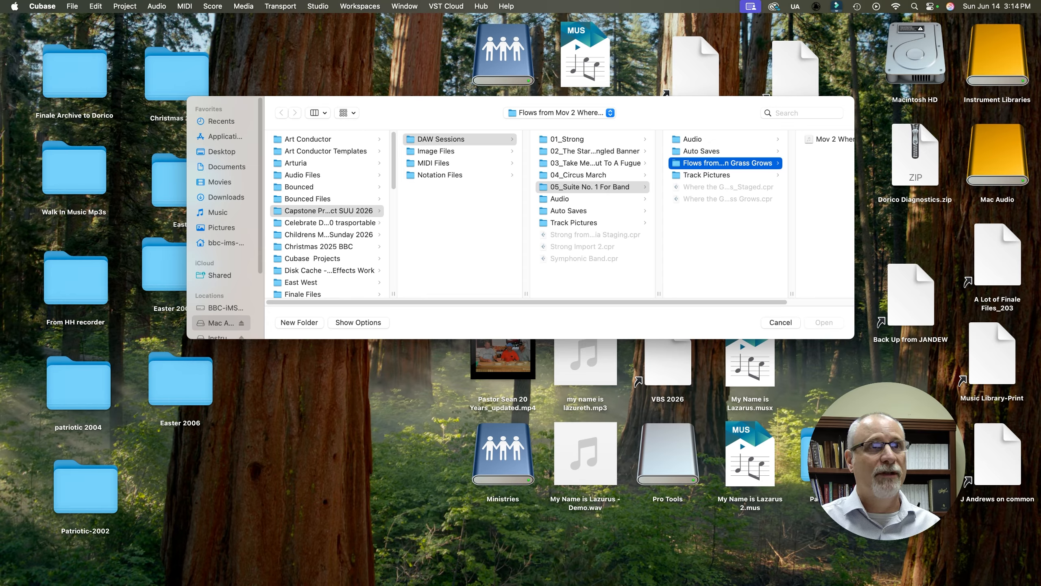
{"action": "left_click", "coordinate": [578, 176]}
{"action": "left_click", "coordinate": [723, 140]}
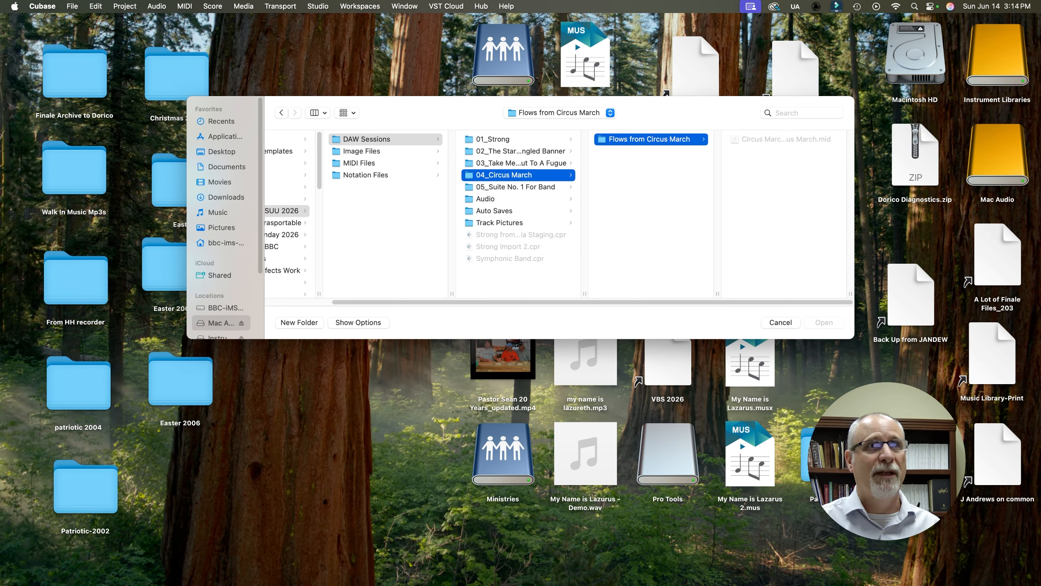
{"action": "left_click", "coordinate": [789, 139]}
{"action": "key", "text": "Return"}
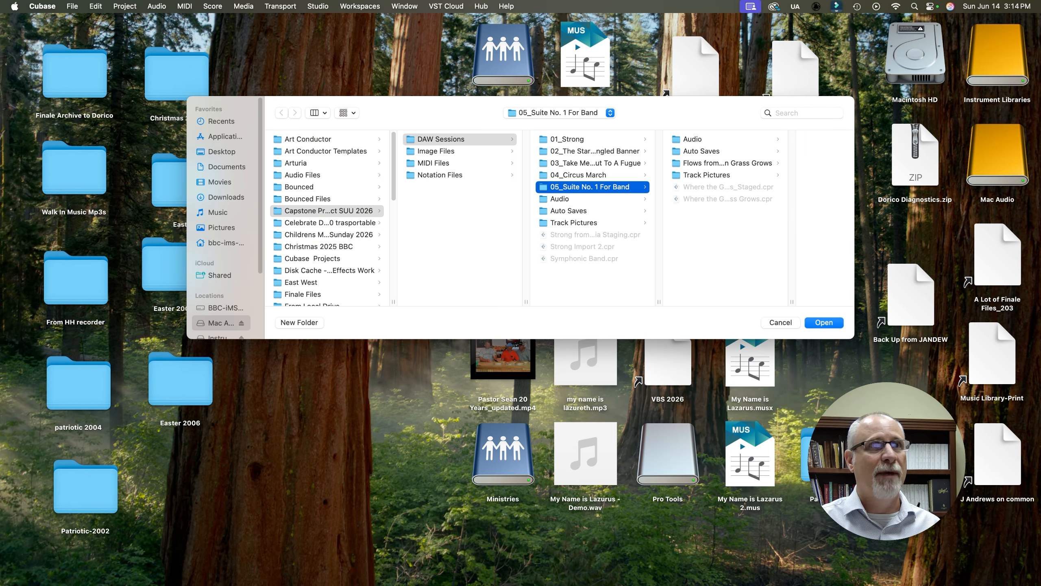
{"action": "left_click", "coordinate": [578, 175]}
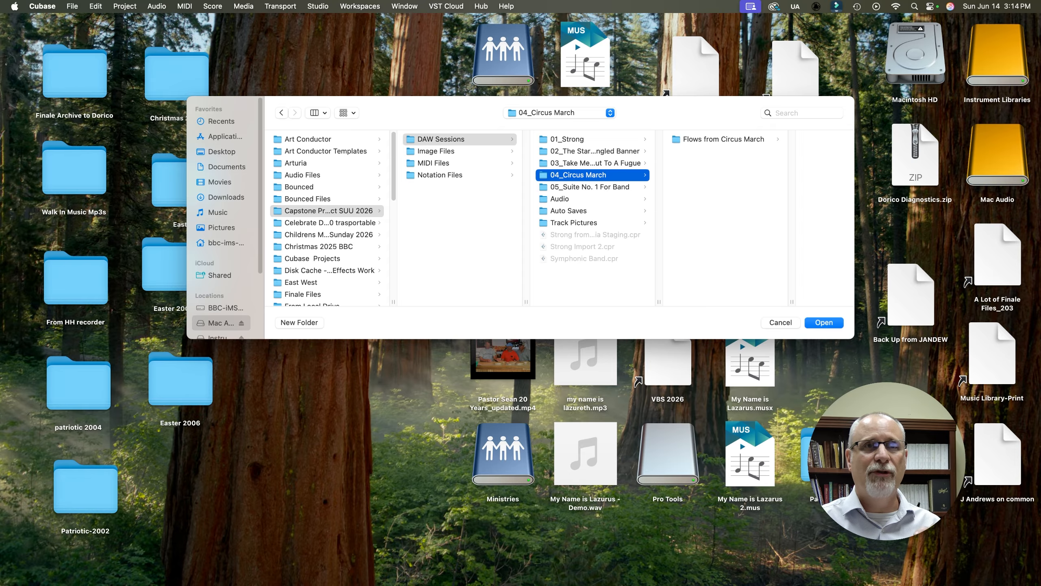
{"action": "left_click", "coordinate": [824, 323]}
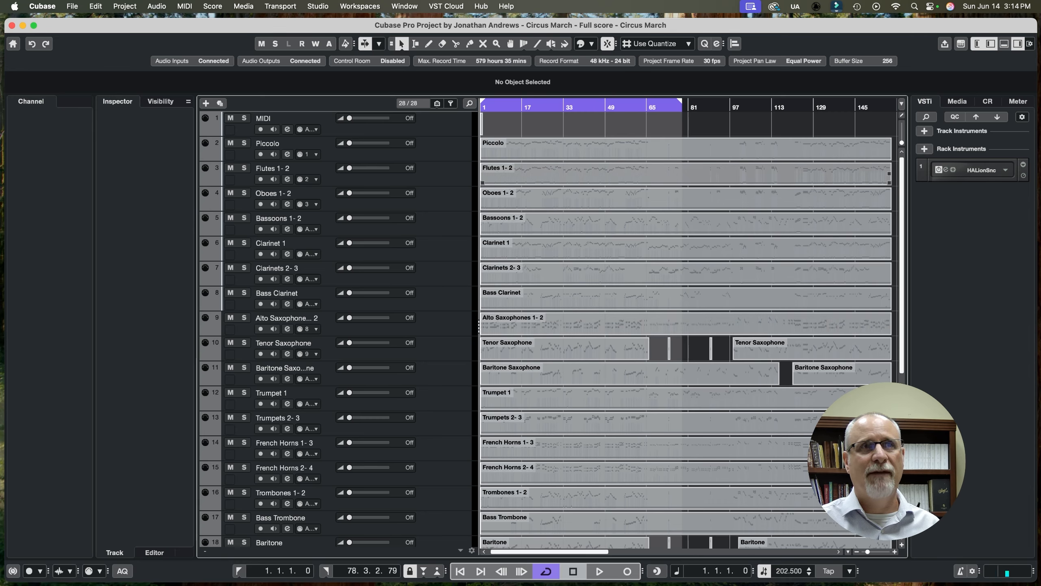
- Review the imported instrument tracks and save the project as Circus March _Staged.cpr in the 04_Circus March folder
{"action": "scroll", "coordinate": [551, 329], "scroll_direction": "down", "scroll_amount": 9}
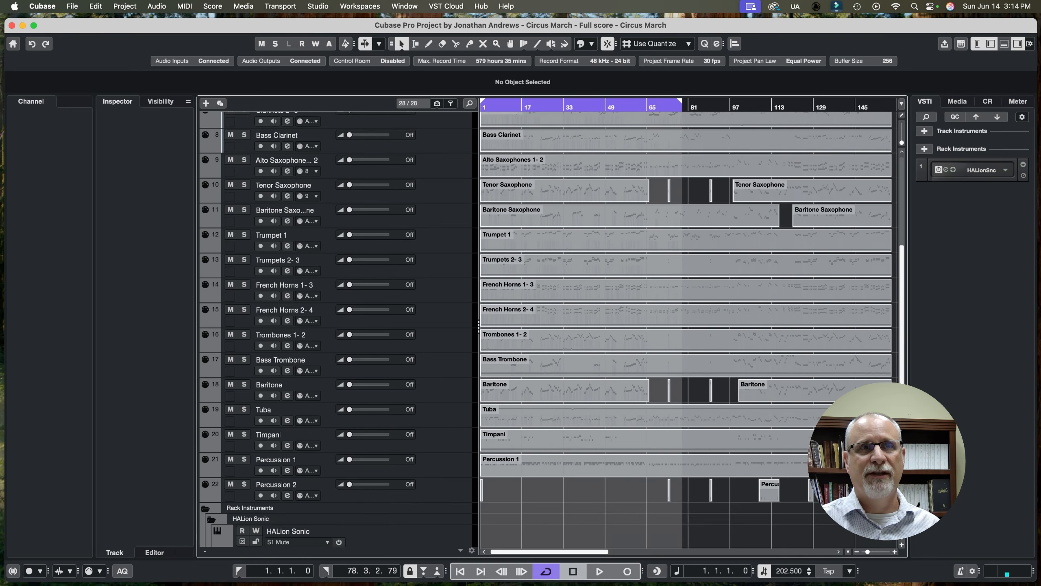
{"action": "scroll", "coordinate": [552, 330], "scroll_direction": "up", "scroll_amount": 7}
{"action": "scroll", "coordinate": [551, 330], "scroll_direction": "up", "scroll_amount": 2}
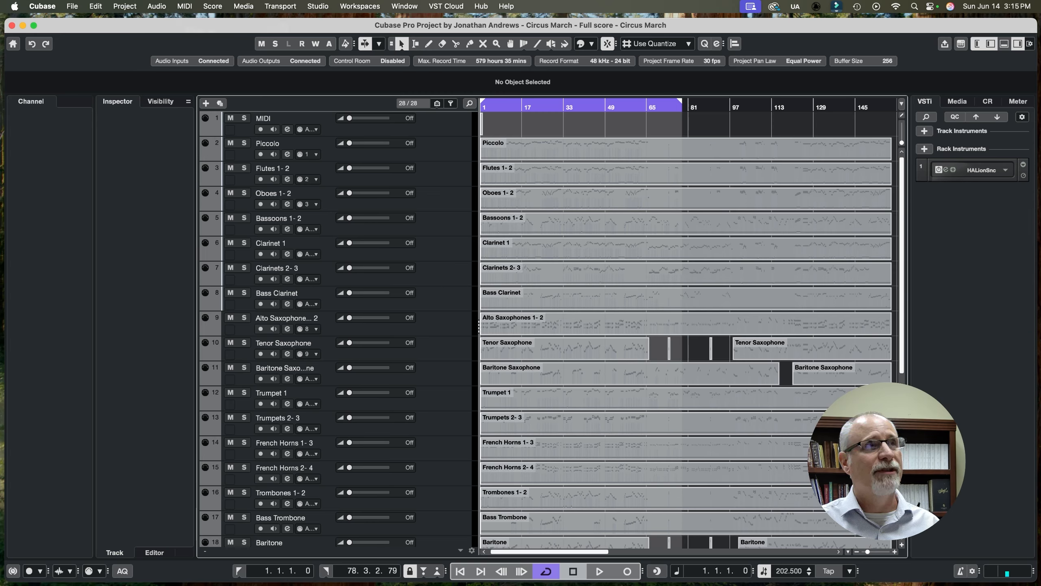
{"action": "left_click", "coordinate": [72, 7]}
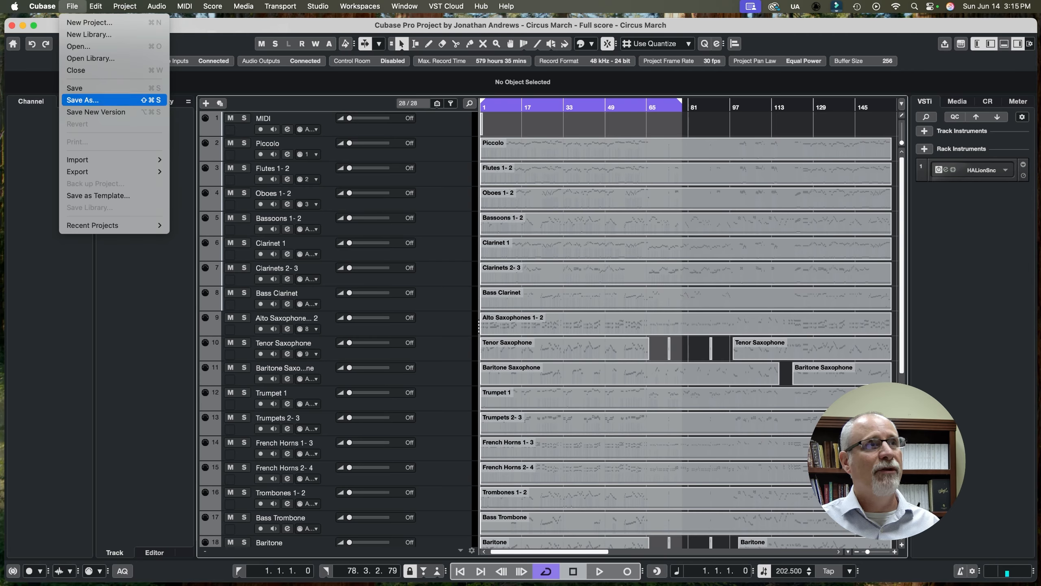
{"action": "left_click", "coordinate": [84, 100]}
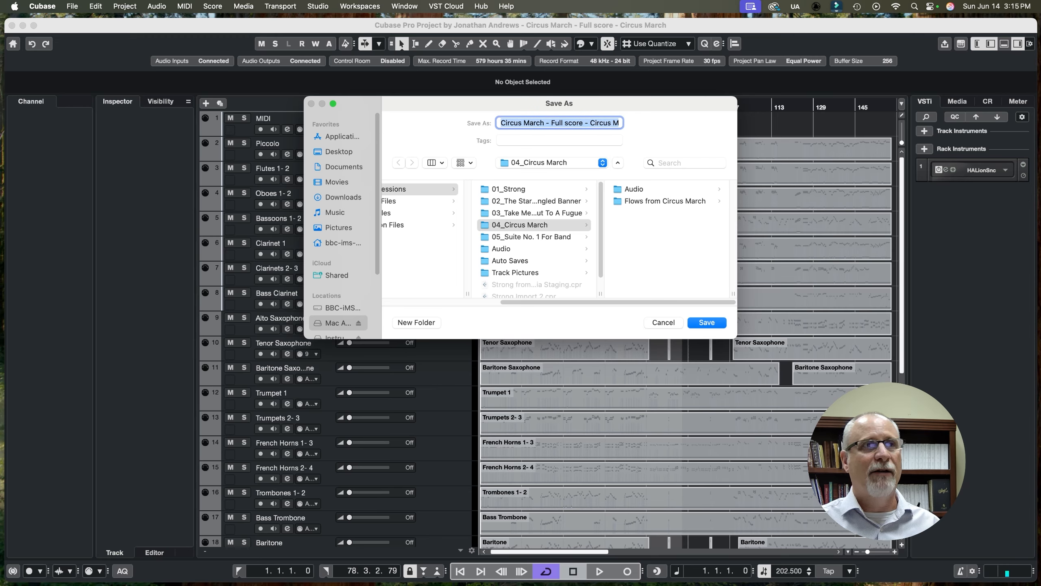
{"action": "type", "text": "Circus "}
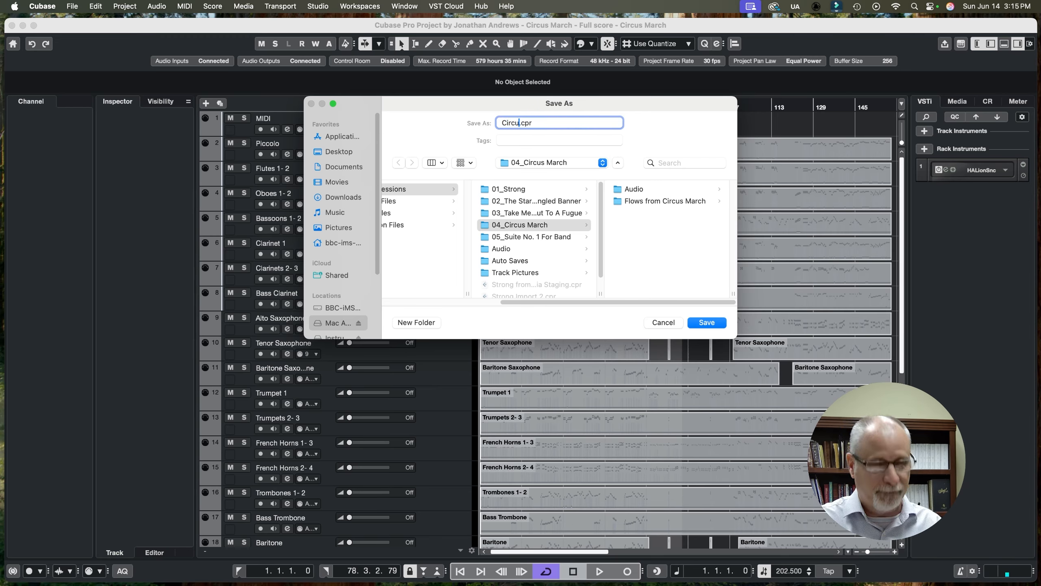
{"action": "type", "text": "March"}
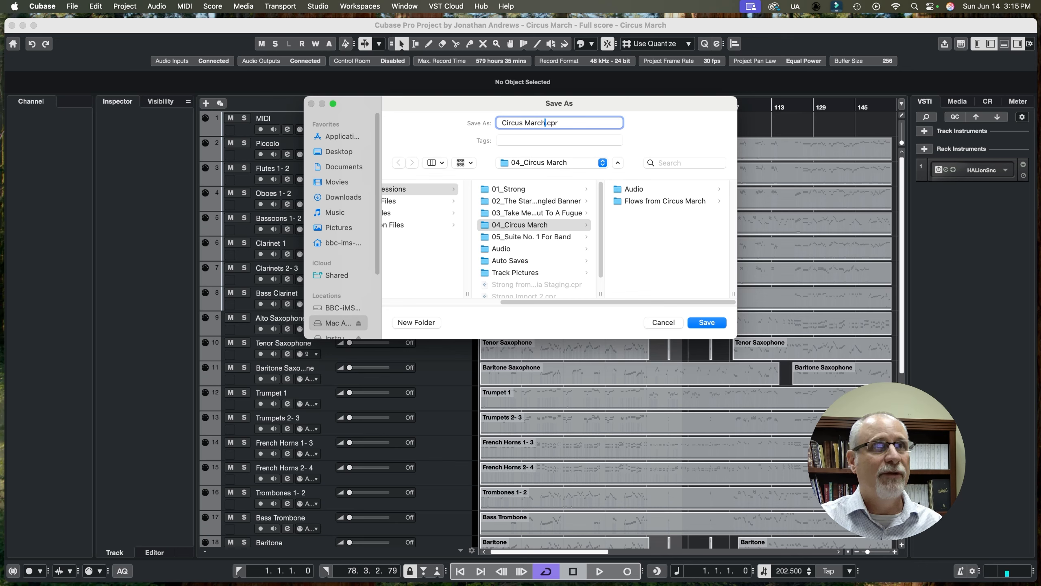
{"action": "type", "text": " _Staged"}
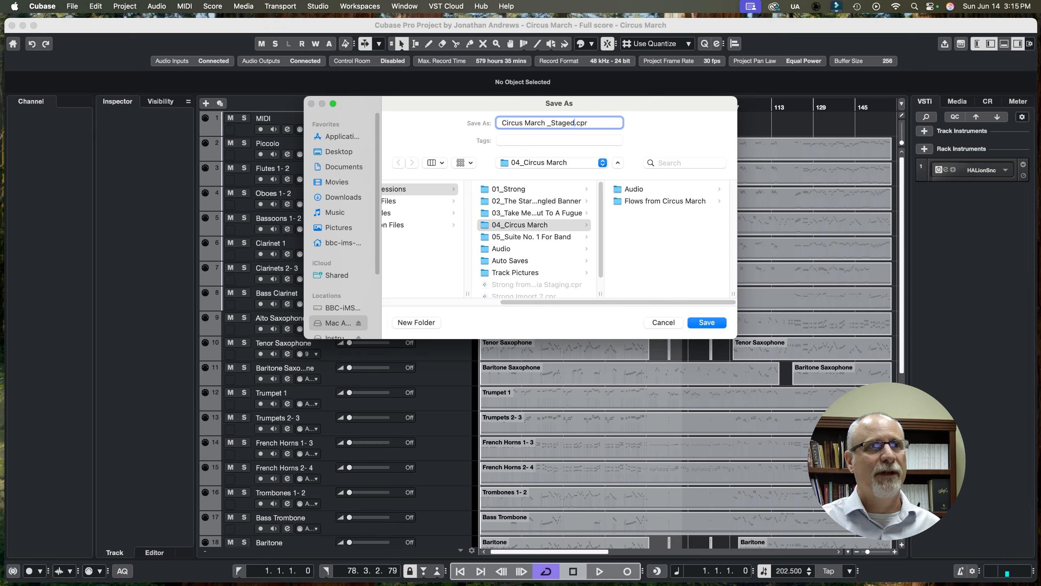
{"action": "mouse_move", "coordinate": [618, 301]}
{"action": "left_mouse_down"}
{"action": "mouse_move", "coordinate": [563, 302]}
{"action": "mouse_move", "coordinate": [619, 301]}
{"action": "left_mouse_up"}
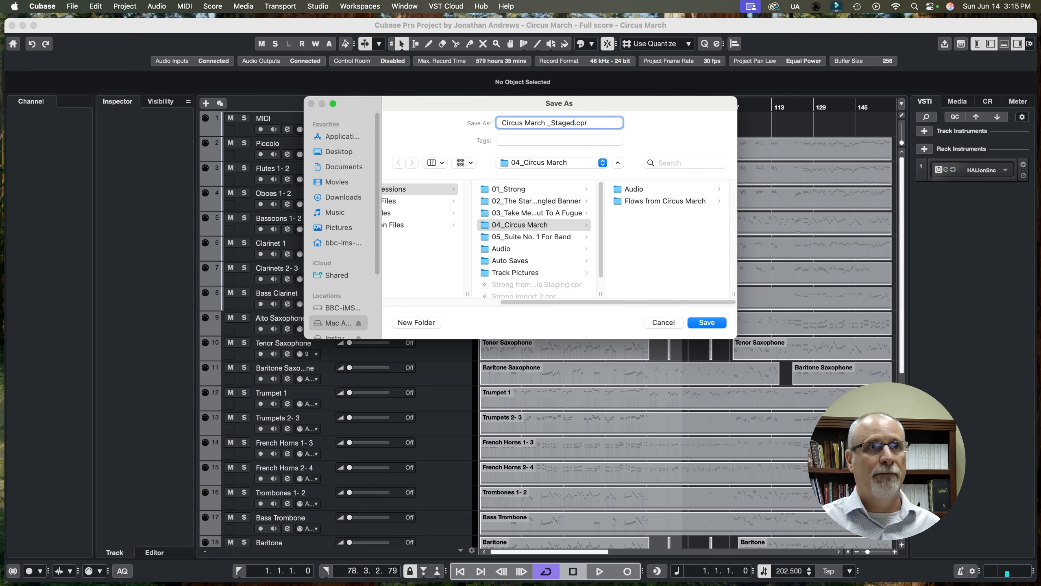
{"action": "left_click", "coordinate": [634, 189]}
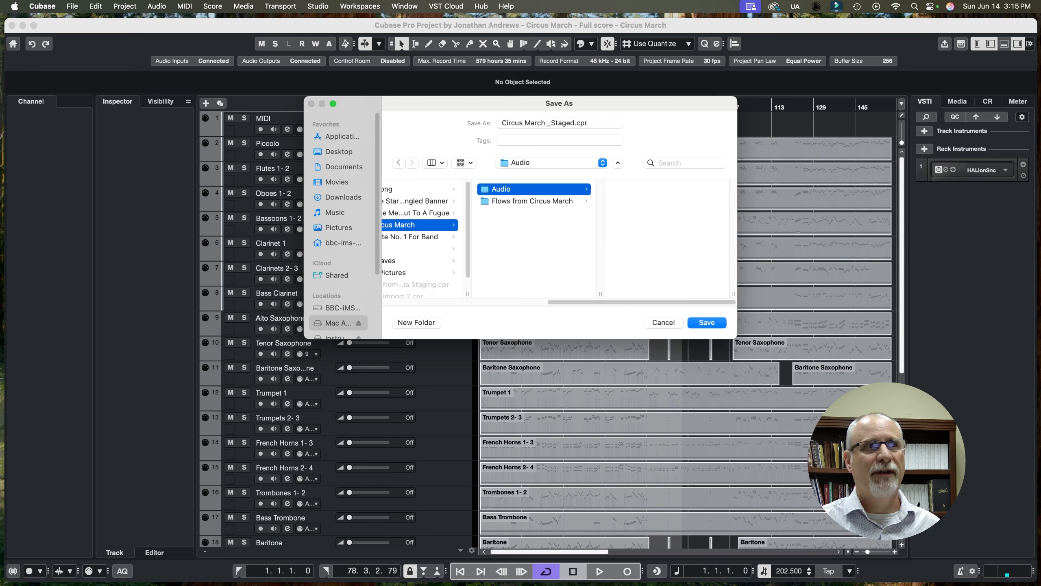
{"action": "key", "text": "Left"}
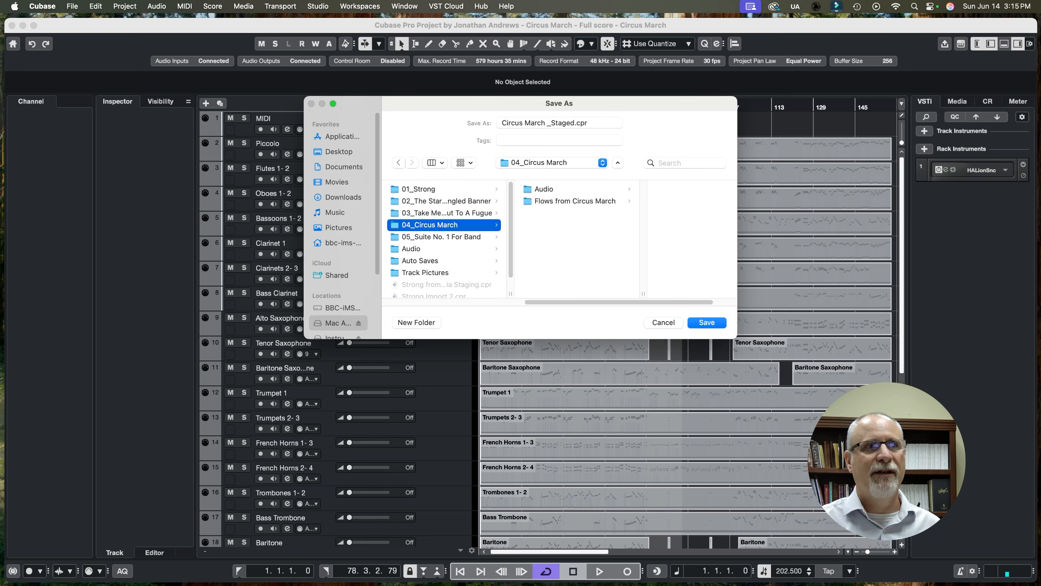
{"action": "key", "text": "Return"}
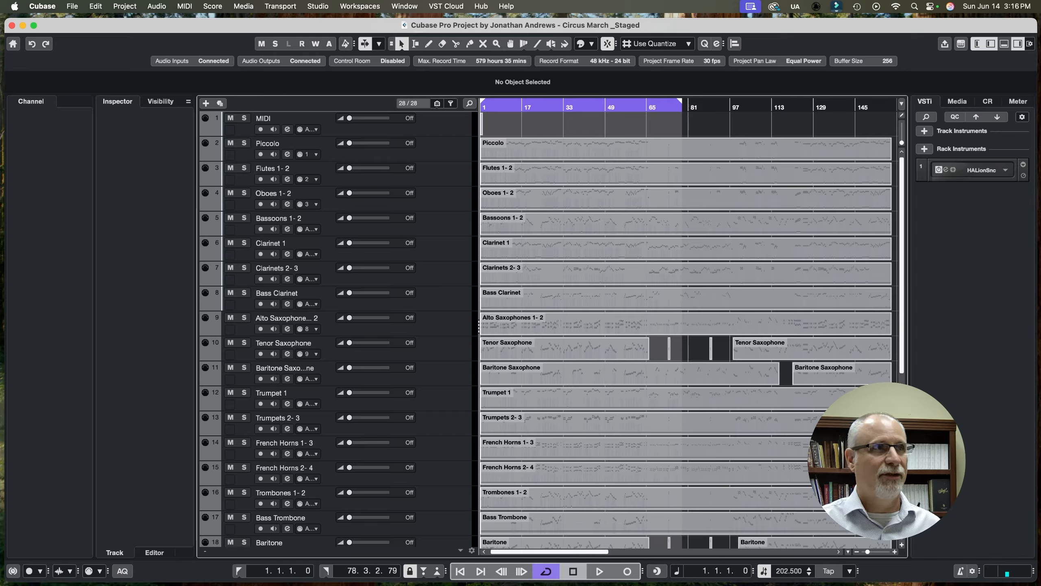
- Close the staged project and create a new one from the Symphonic Band Template in the 05_Suite No. 1 For Band folder
{"action": "left_click", "coordinate": [72, 6]}
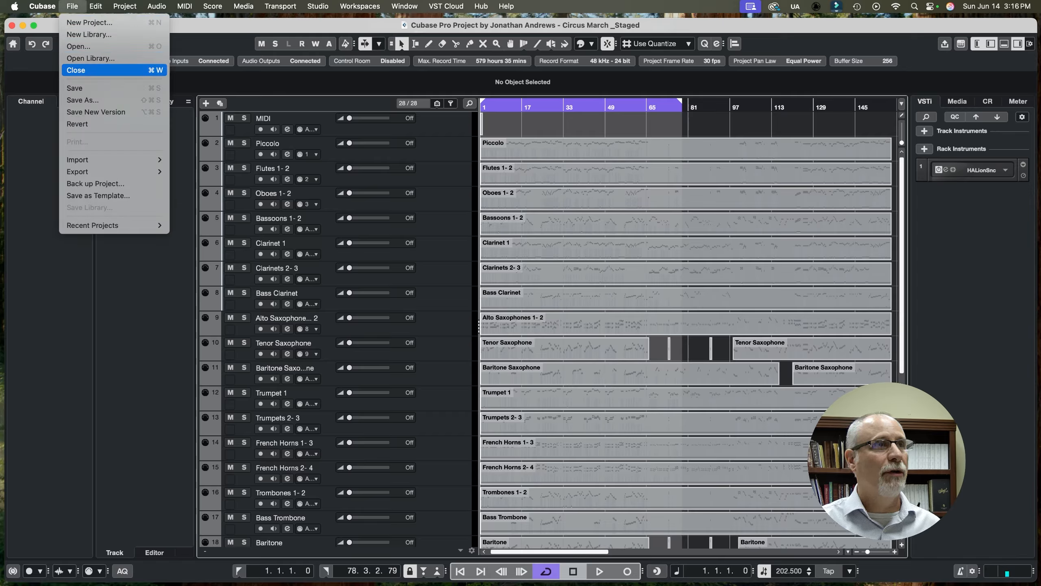
{"action": "left_click", "coordinate": [82, 70]}
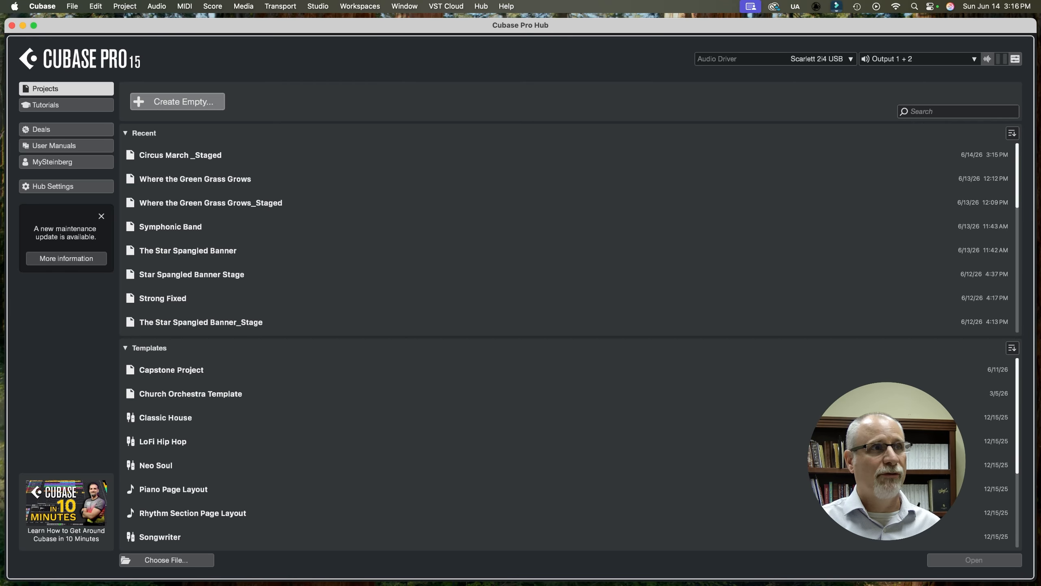
{"action": "scroll", "coordinate": [566, 452], "scroll_direction": "down", "scroll_amount": 5}
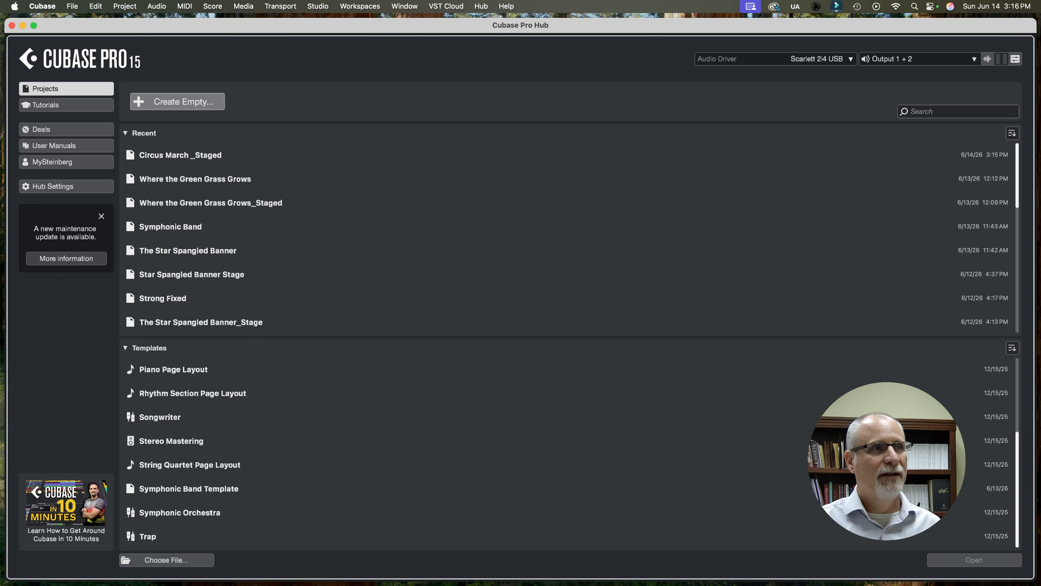
{"action": "left_click", "coordinate": [189, 489]}
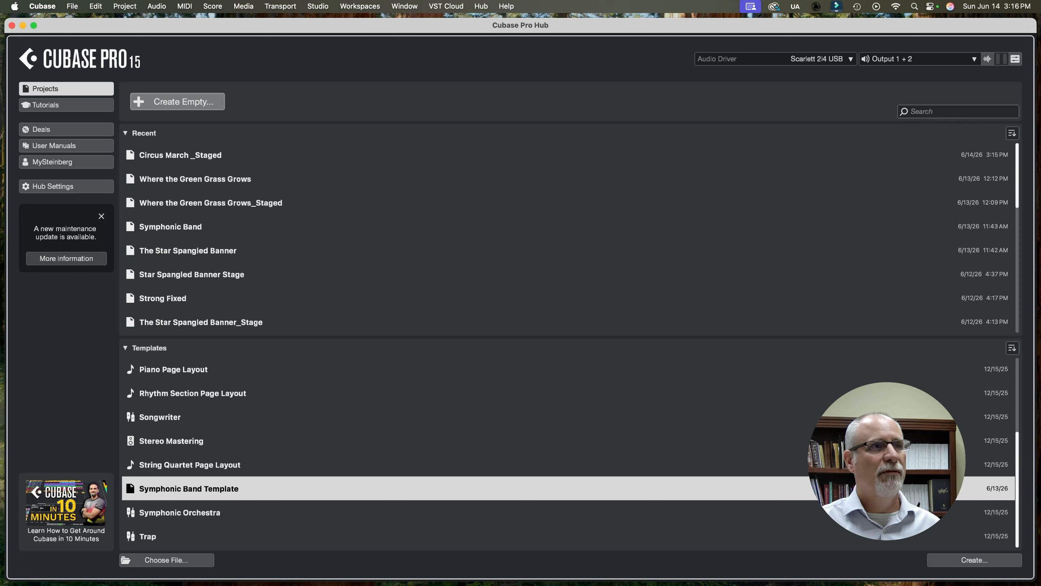
{"action": "left_click", "coordinate": [975, 559]}
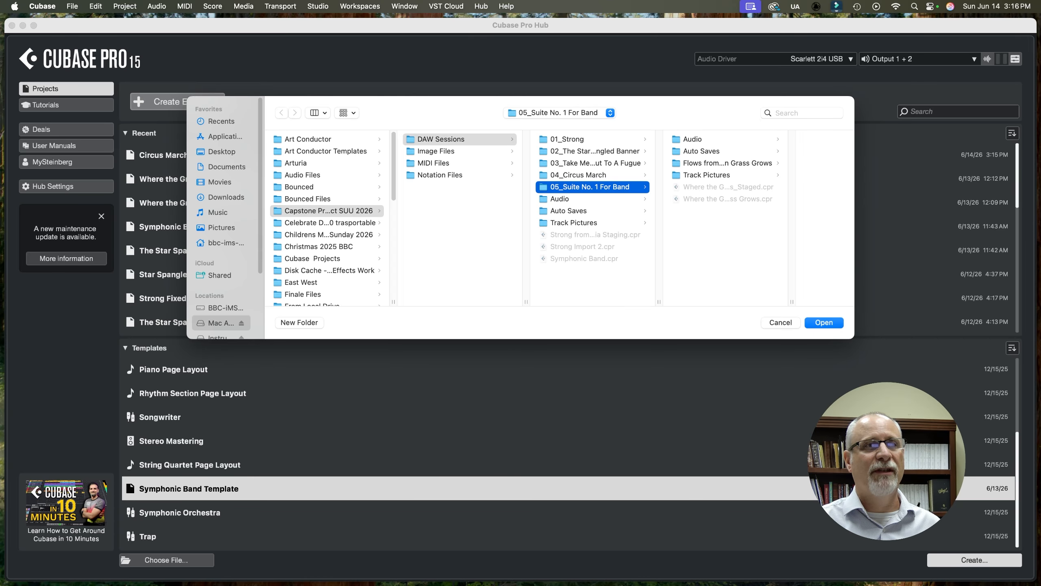
{"action": "key", "text": "Return"}
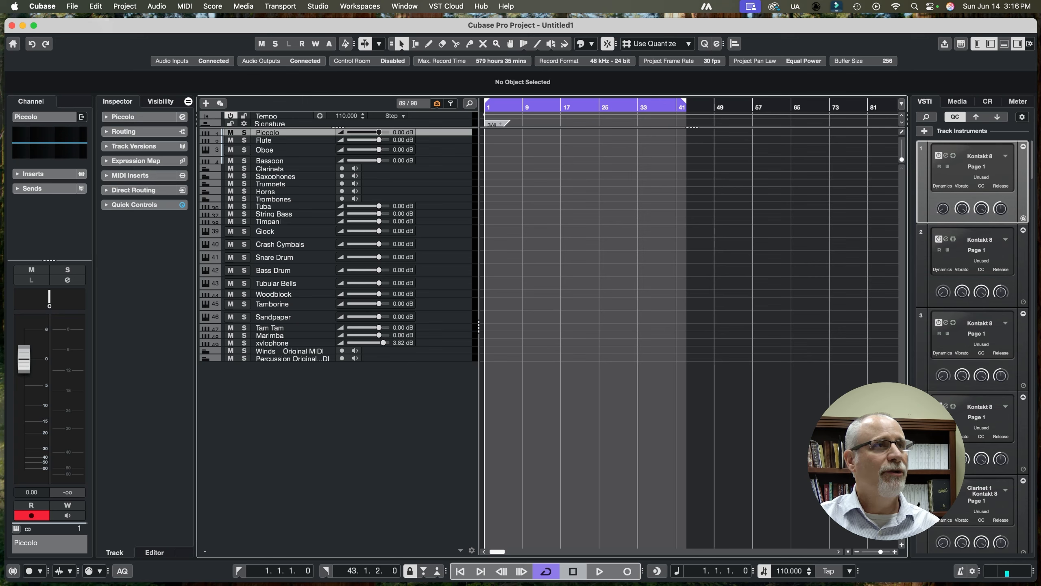
- Save the new template-based project as Circus March.cpr in the 05_Suite No. 1 For Band folder
{"action": "left_click", "coordinate": [72, 6]}
{"action": "left_click", "coordinate": [82, 100]}
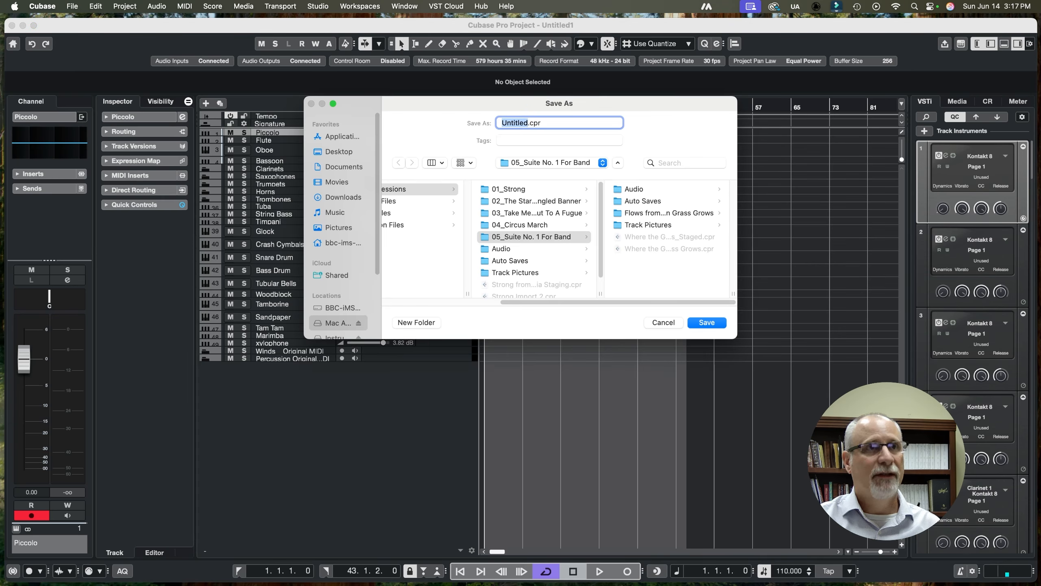
{"action": "type", "text": "Circu"}
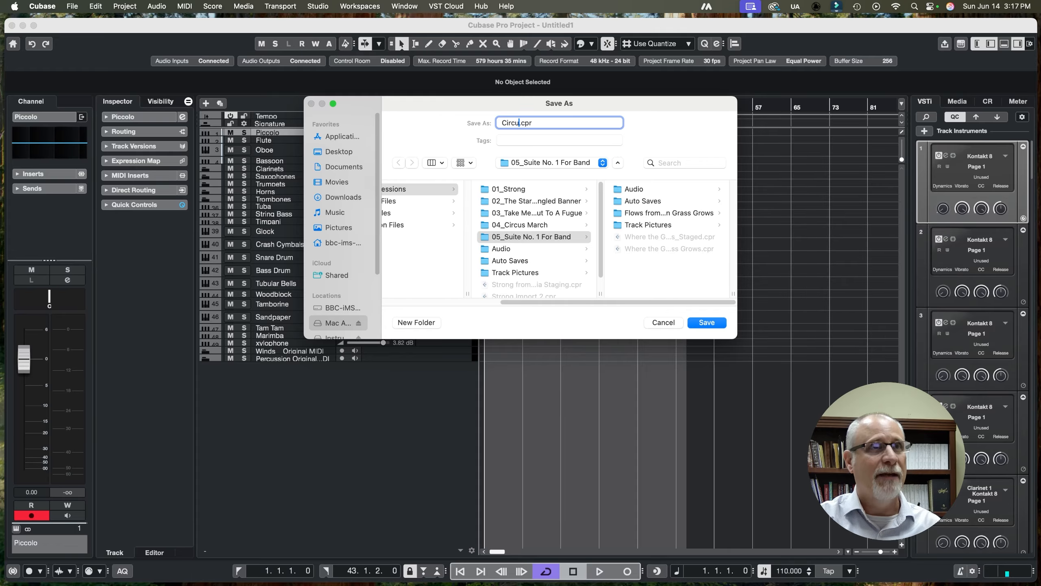
{"action": "type", "text": "s March"}
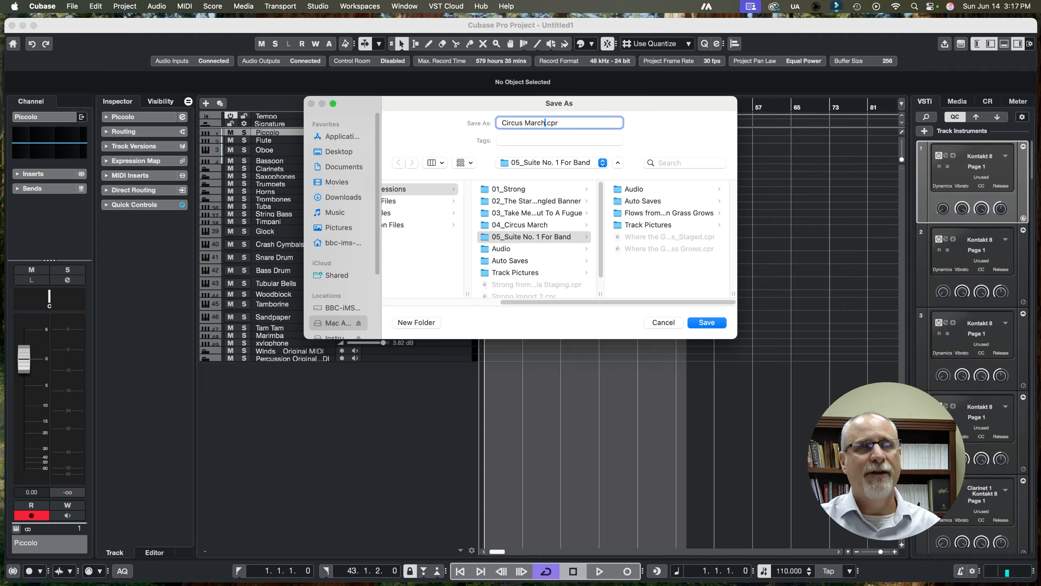
{"action": "key", "text": "Return"}
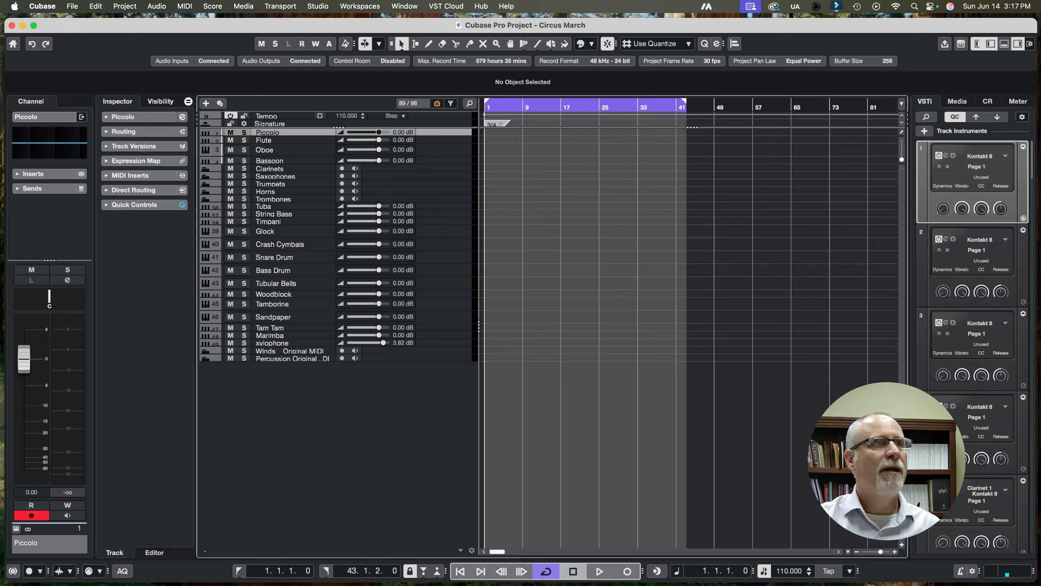
- Start importing tracks from the project Circus March _Staged.cpr in the 04_Circus March folder
{"action": "left_click", "coordinate": [72, 6]}
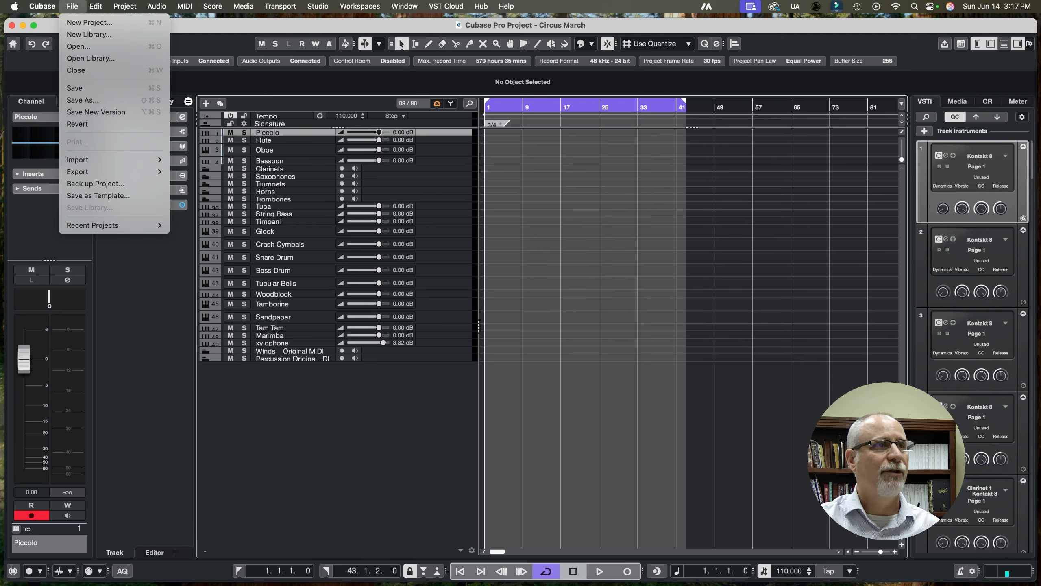
{"action": "mouse_move", "coordinate": [110, 159]}
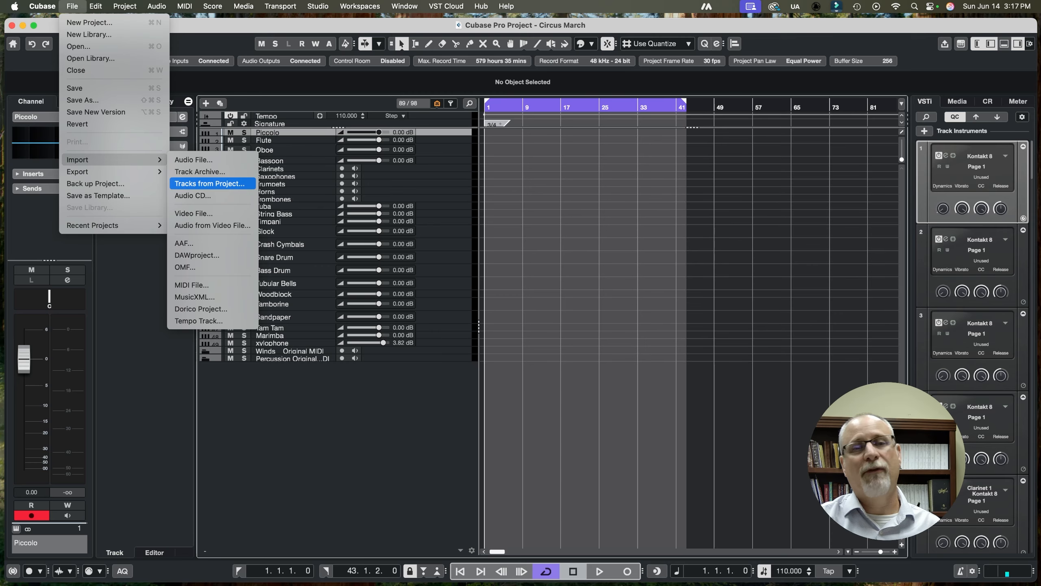
{"action": "left_click", "coordinate": [209, 183]}
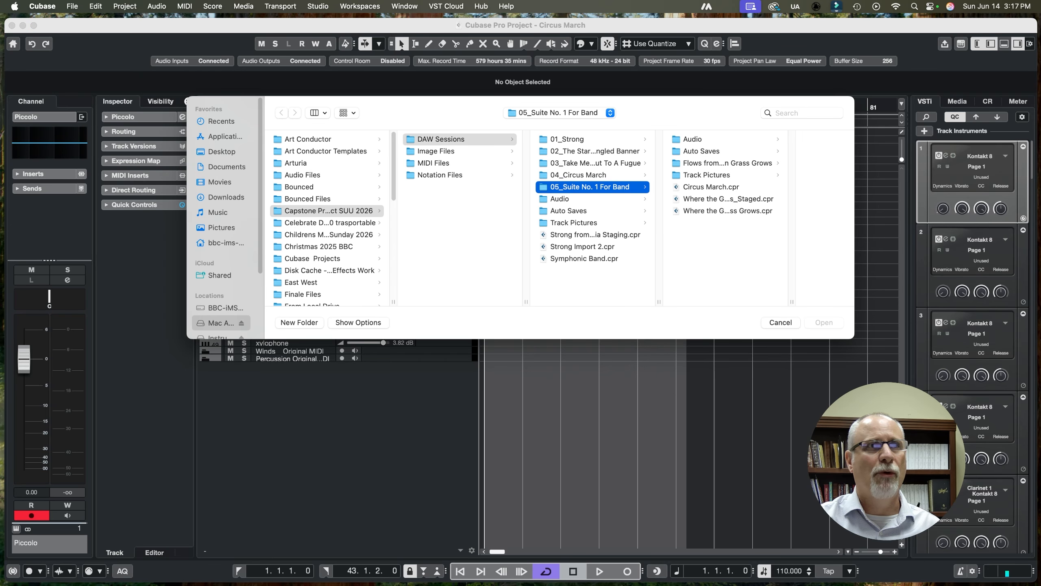
{"action": "left_click", "coordinate": [578, 176]}
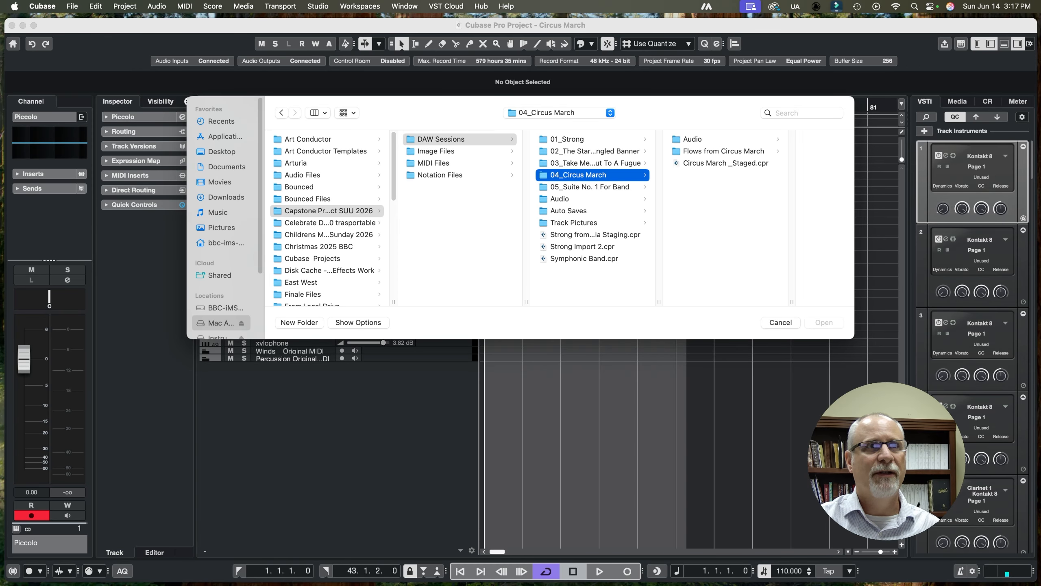
{"action": "left_click", "coordinate": [726, 163]}
{"action": "key", "text": "Return"}
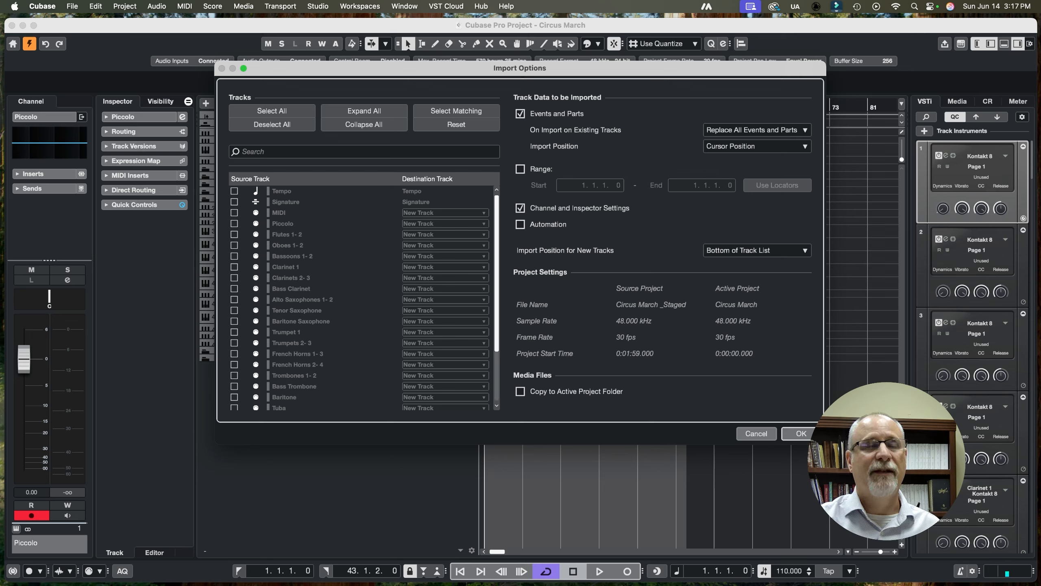
- Include the source project's Tempo and Signature tracks in the import
{"action": "scroll", "coordinate": [364, 297], "scroll_direction": "down", "scroll_amount": 5}
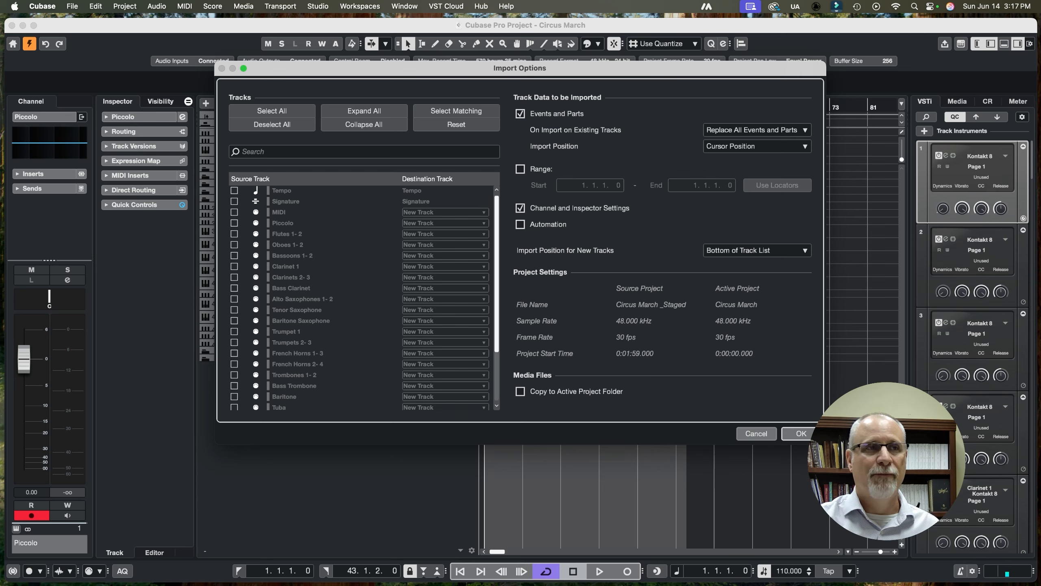
{"action": "scroll", "coordinate": [364, 298], "scroll_direction": "up", "scroll_amount": 5}
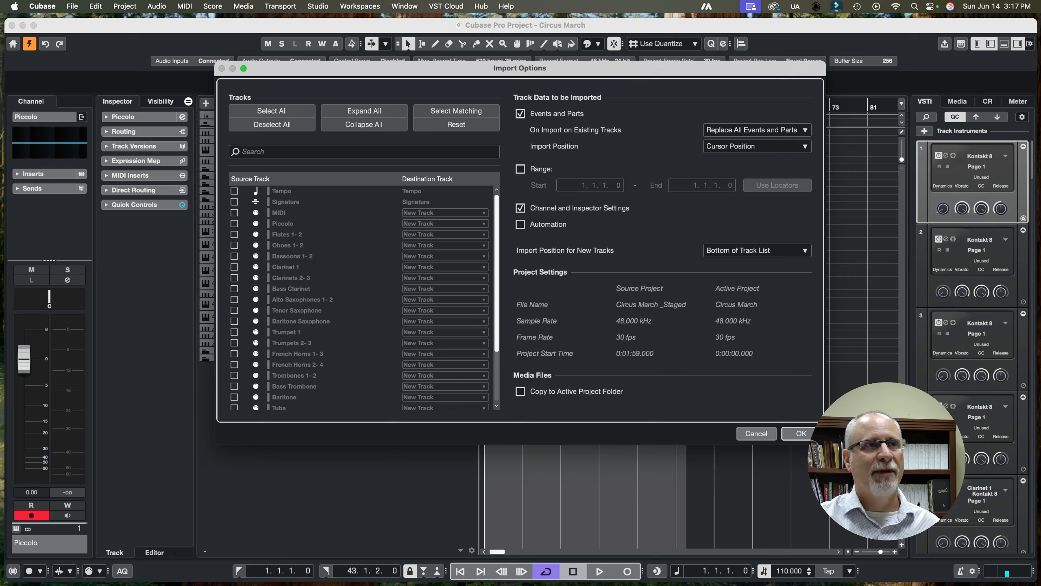
{"action": "left_click", "coordinate": [234, 191]}
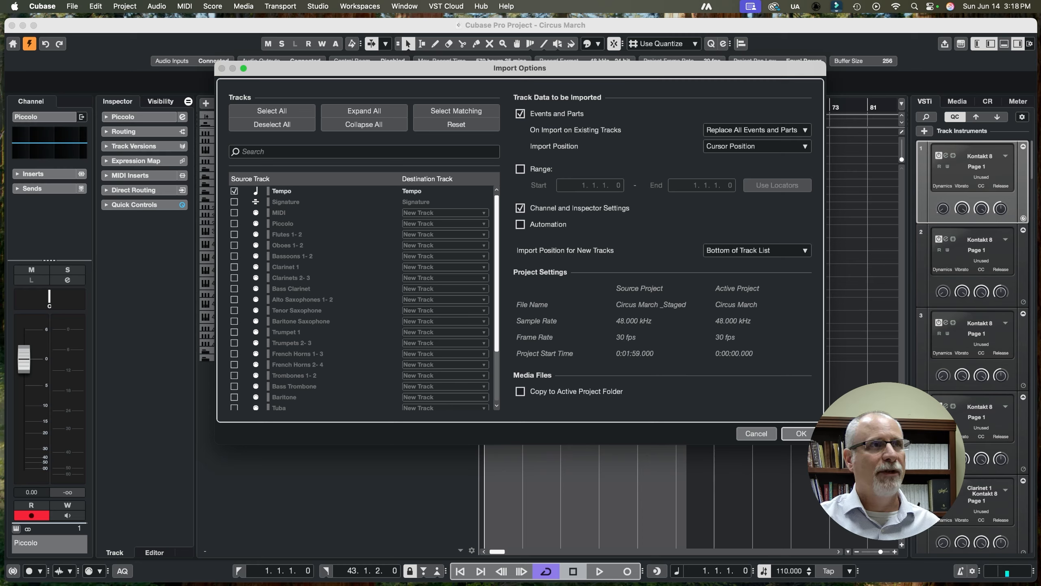
{"action": "left_click", "coordinate": [234, 201]}
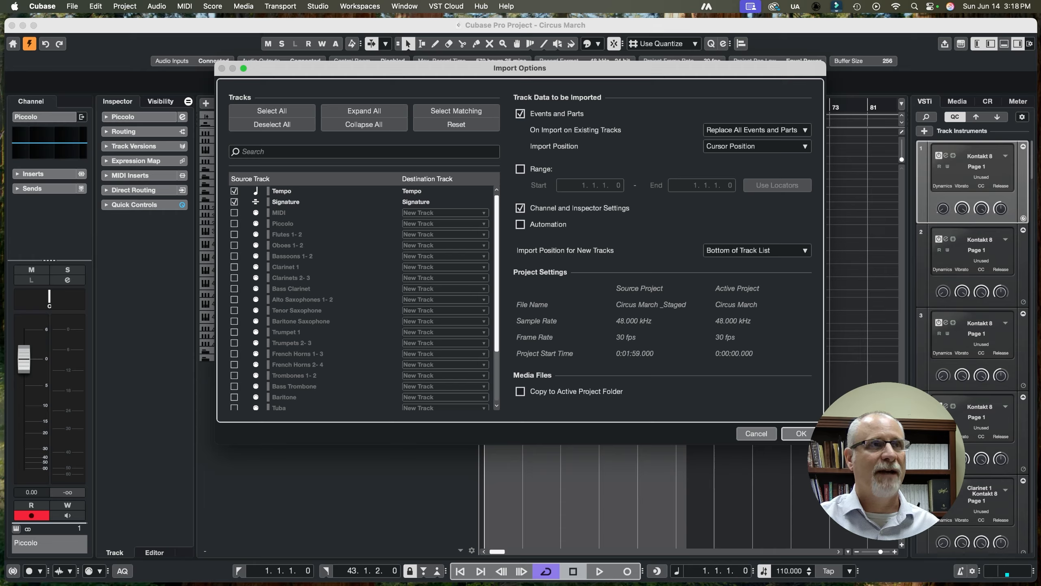
- Include Piccolo and Flutes 1-2 in the import, assigning them to the existing Piccolo and Flute tracks under Winds _ Original MIDI
{"action": "left_click", "coordinate": [234, 223]}
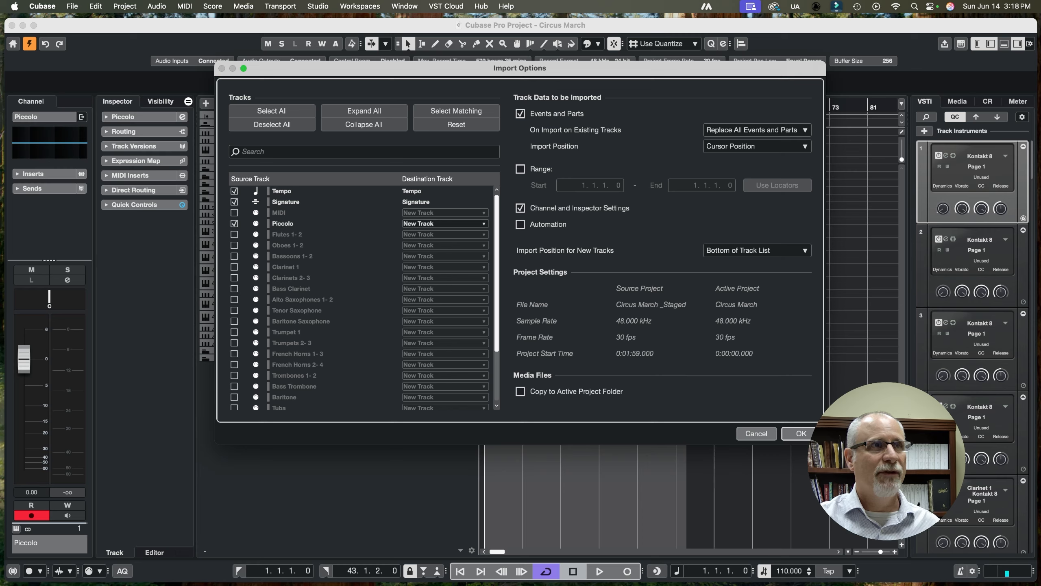
{"action": "left_click", "coordinate": [483, 224]}
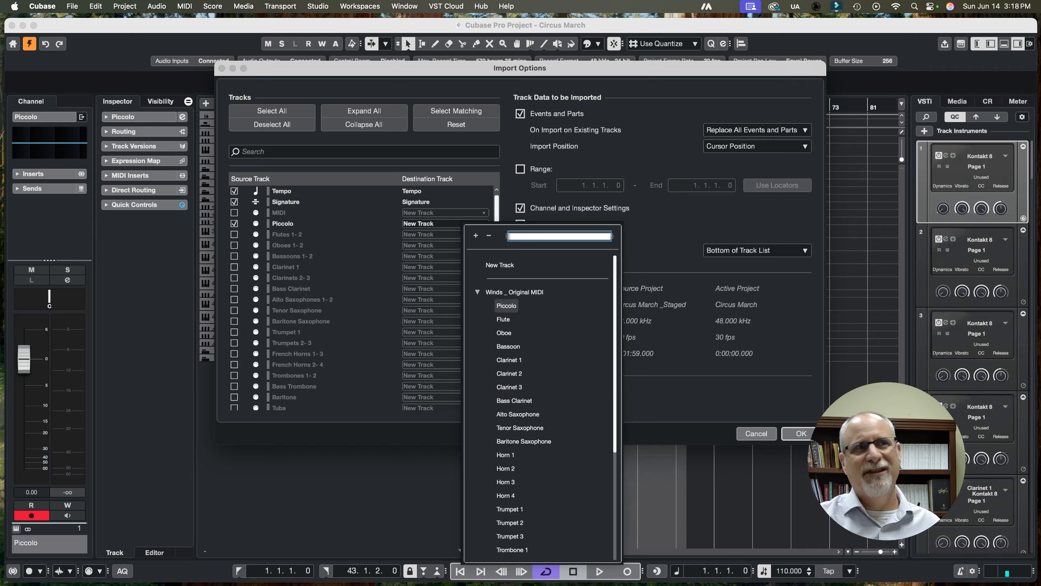
{"action": "left_click", "coordinate": [506, 306]}
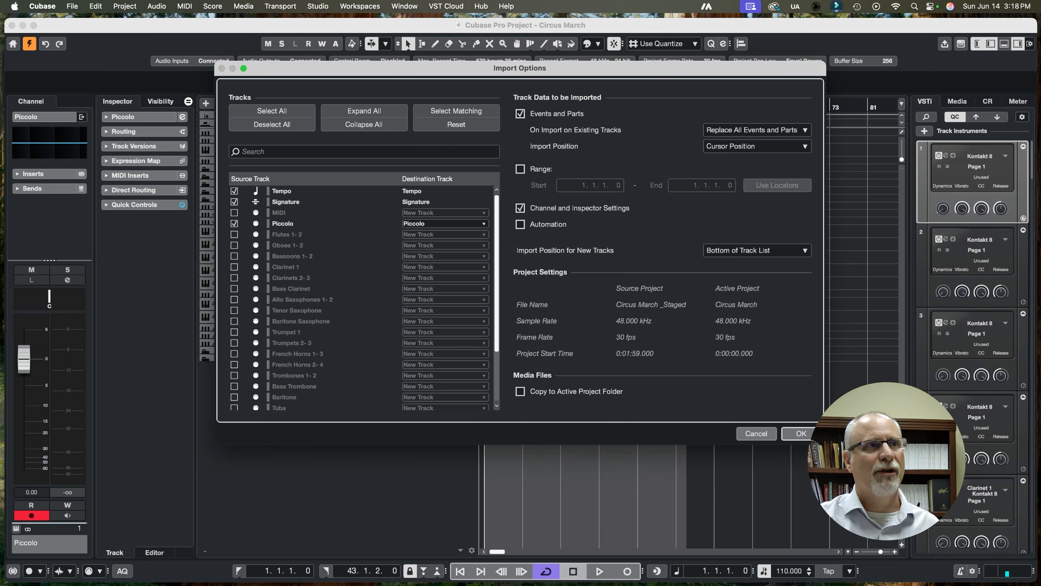
{"action": "left_click", "coordinate": [234, 235]}
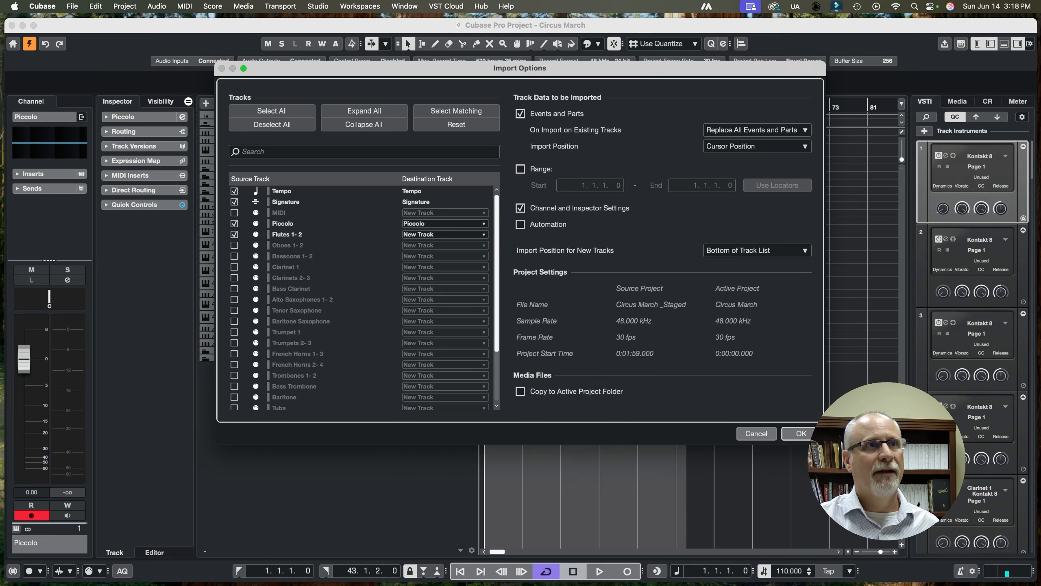
{"action": "left_click", "coordinate": [447, 234]}
{"action": "left_click", "coordinate": [476, 329]}
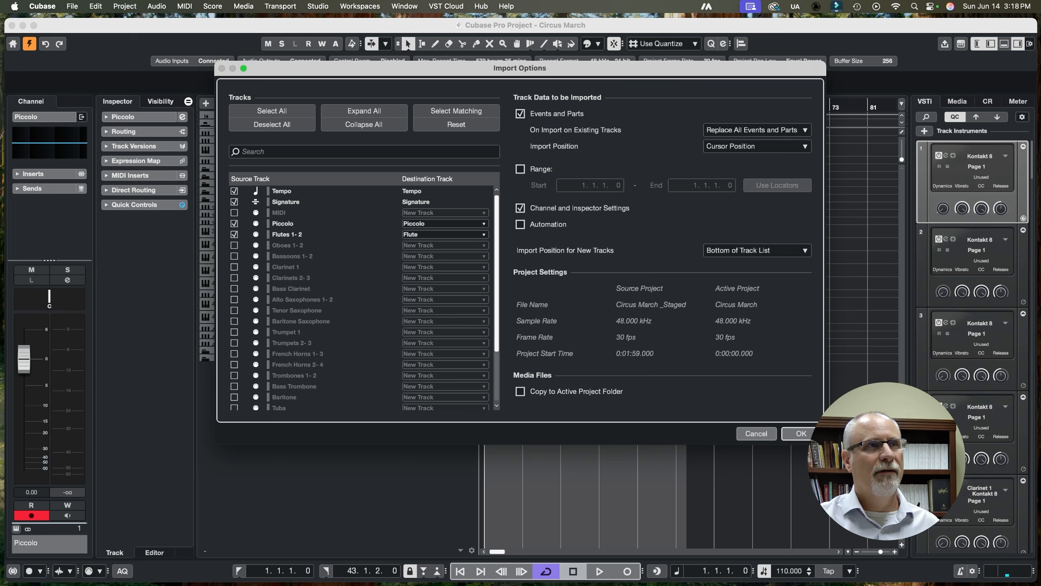
- Include Oboes 1-2 and Bassoons 1-2 in the import, assigning them to the Oboe and Bassoon destination tracks
{"action": "left_click", "coordinate": [234, 246]}
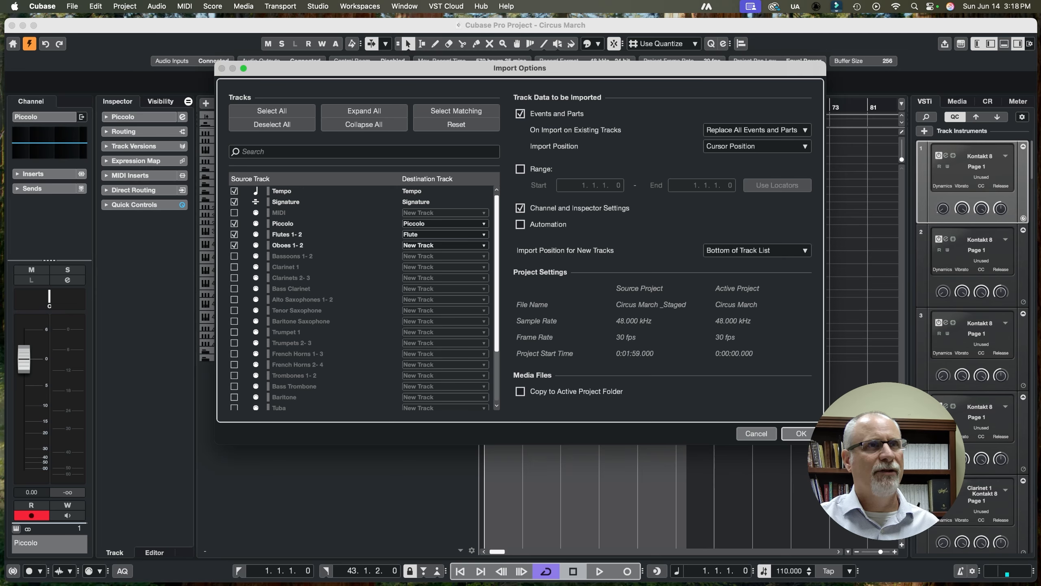
{"action": "left_click", "coordinate": [445, 245]}
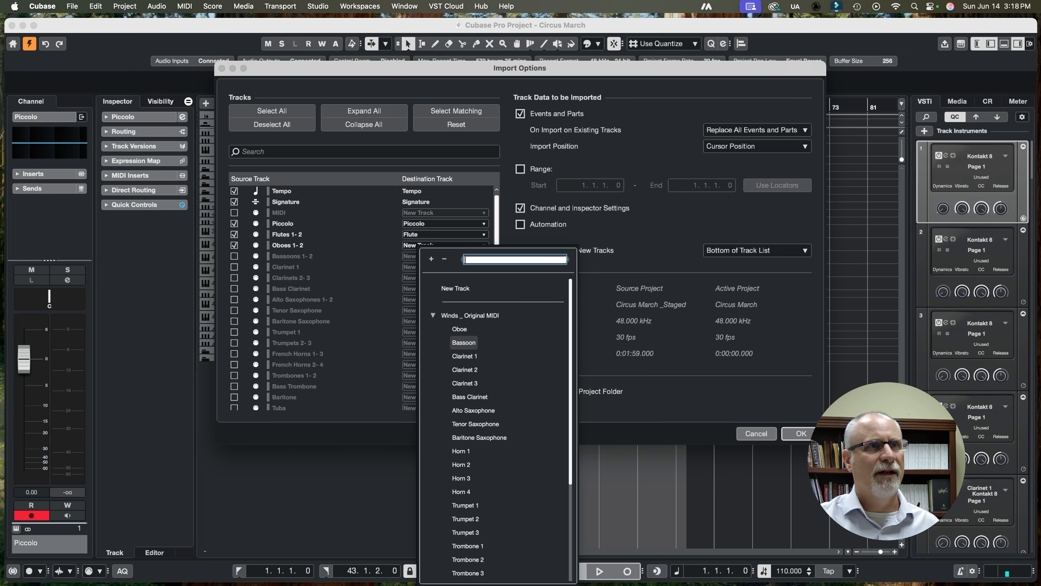
{"action": "left_click", "coordinate": [460, 329]}
{"action": "left_click", "coordinate": [234, 256]}
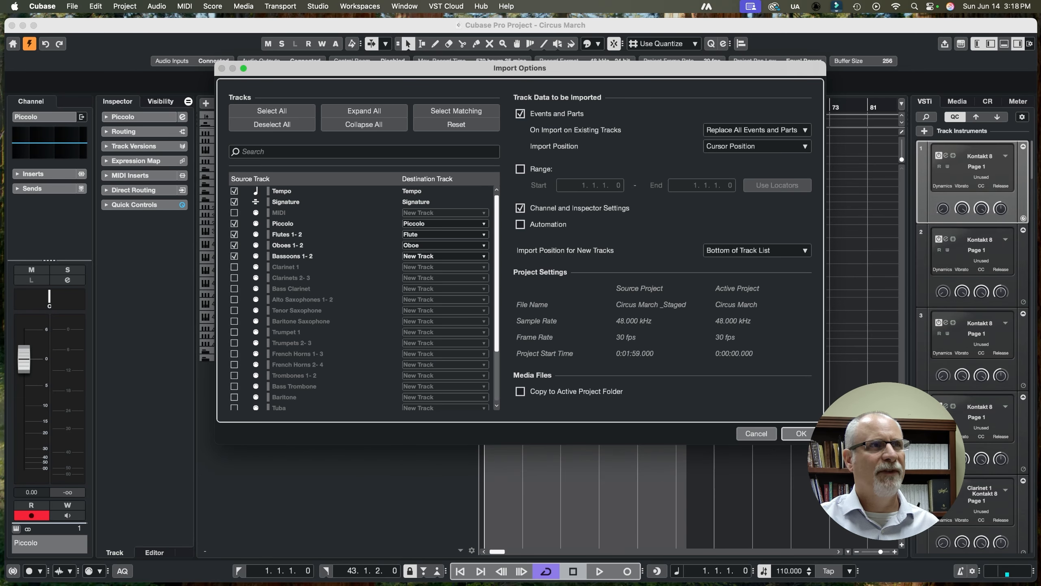
{"action": "left_click", "coordinate": [445, 256]}
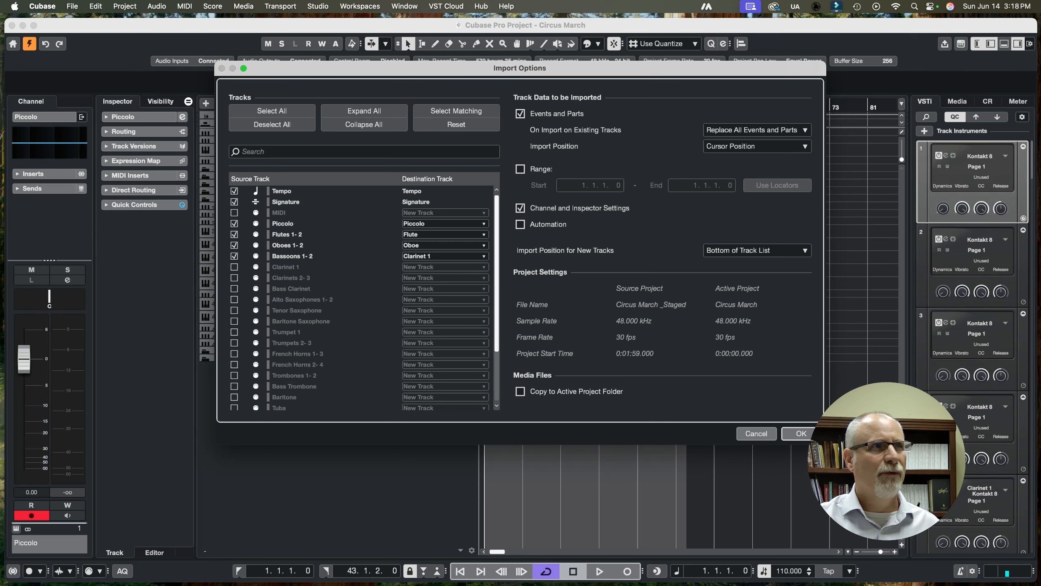
{"action": "left_click", "coordinate": [482, 257]}
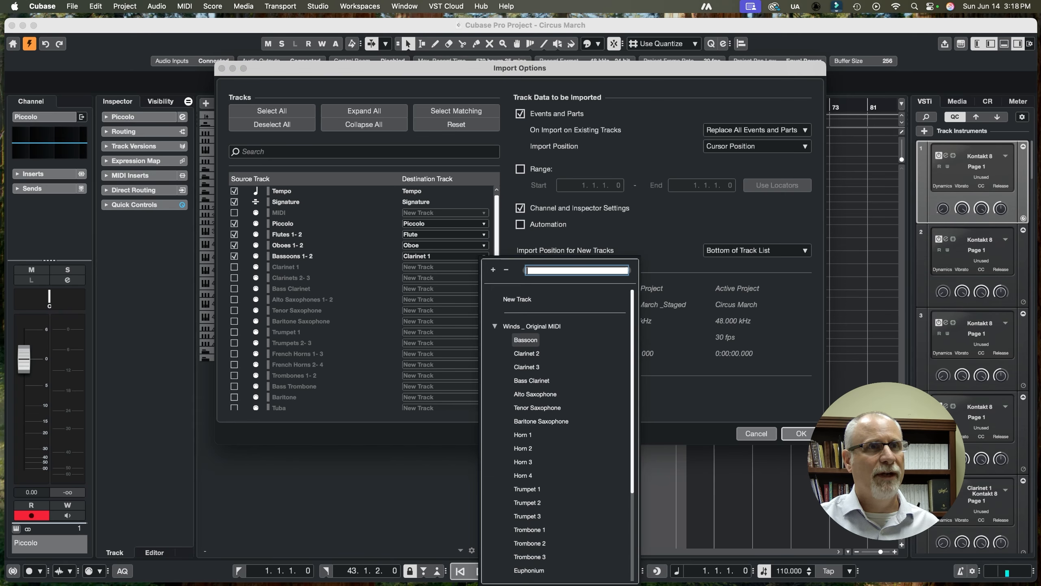
{"action": "left_click", "coordinate": [525, 340]}
- Include the clarinet section in the import, assigning Clarinet 1 to Clarinet 1, Clarinets 2-3 to Clarinet 2, and Bass Clarinet to Bass Clarinet
{"action": "left_click", "coordinate": [234, 267]}
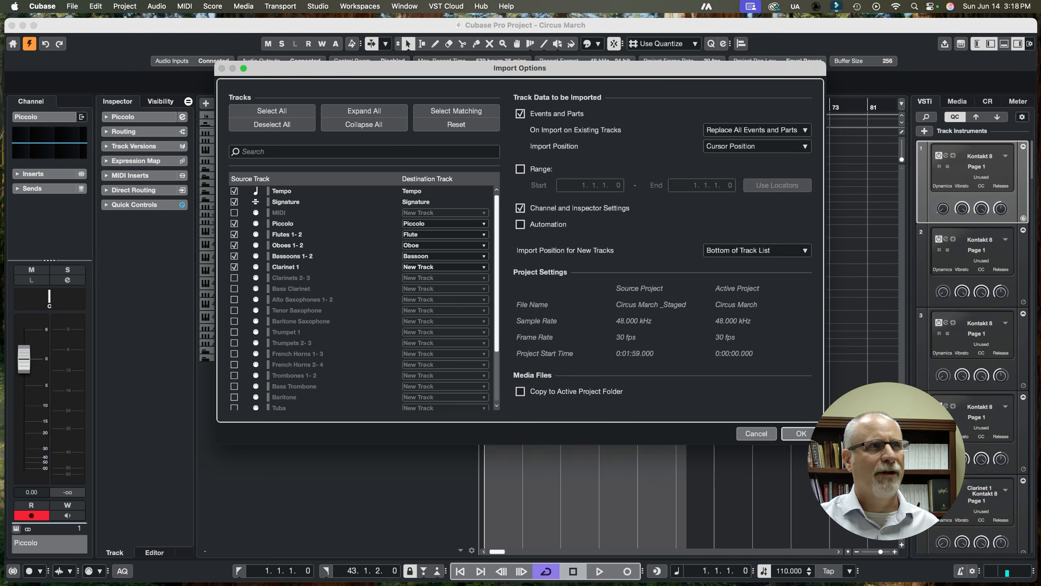
{"action": "left_click", "coordinate": [482, 267]}
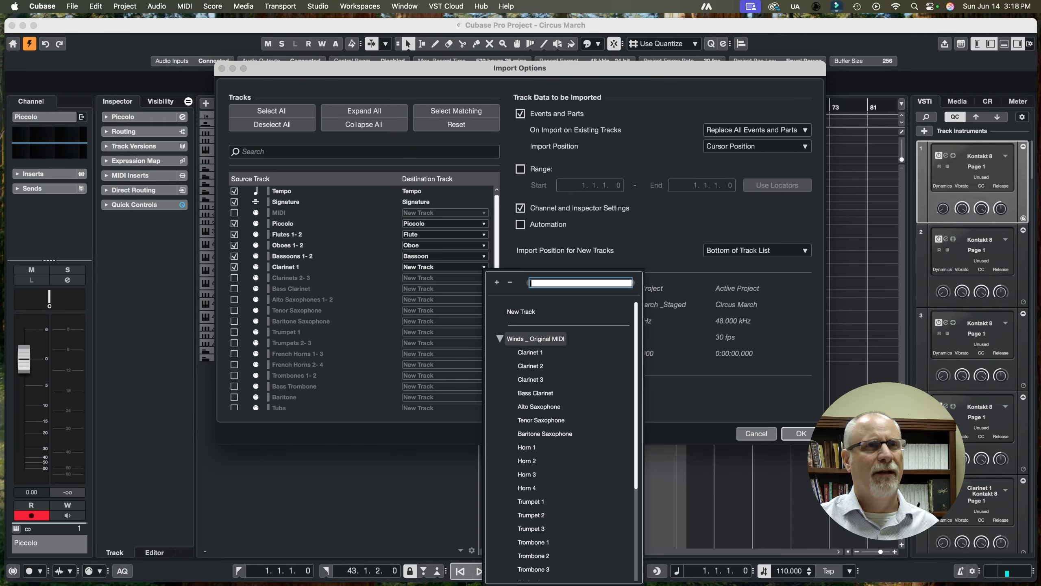
{"action": "left_click", "coordinate": [530, 352]}
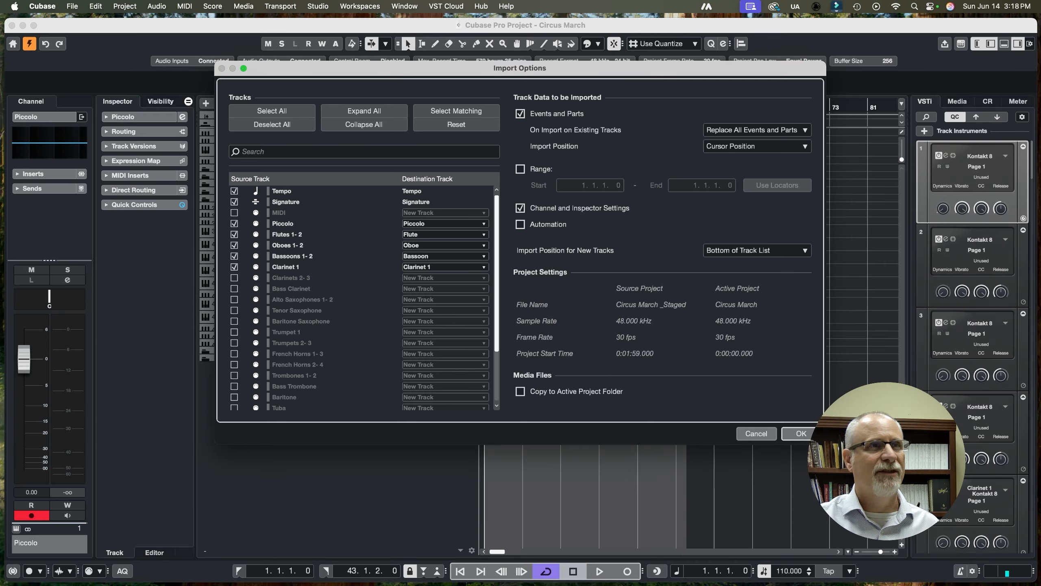
{"action": "left_click", "coordinate": [234, 278]}
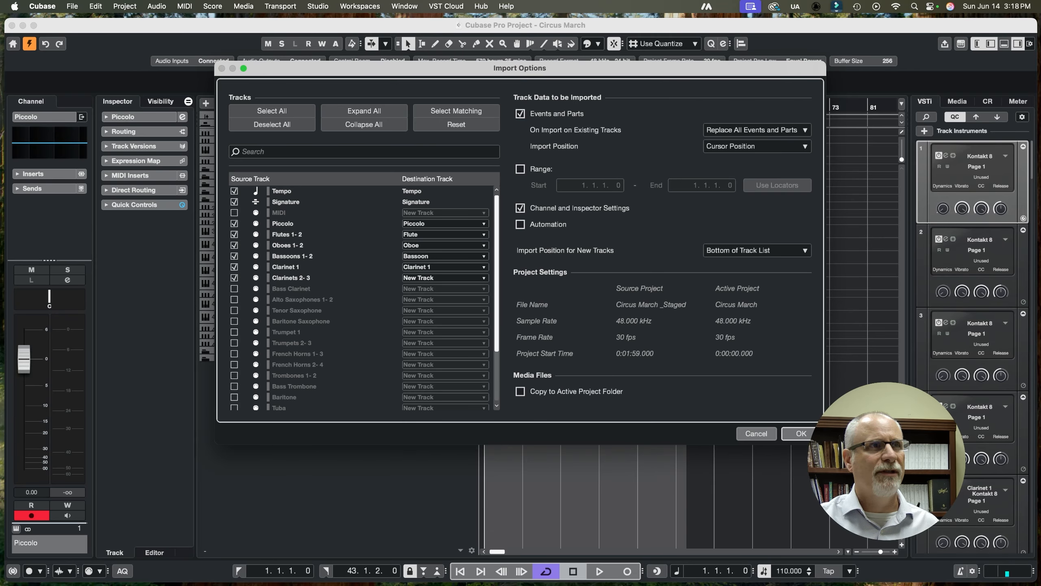
{"action": "left_click", "coordinate": [451, 278]}
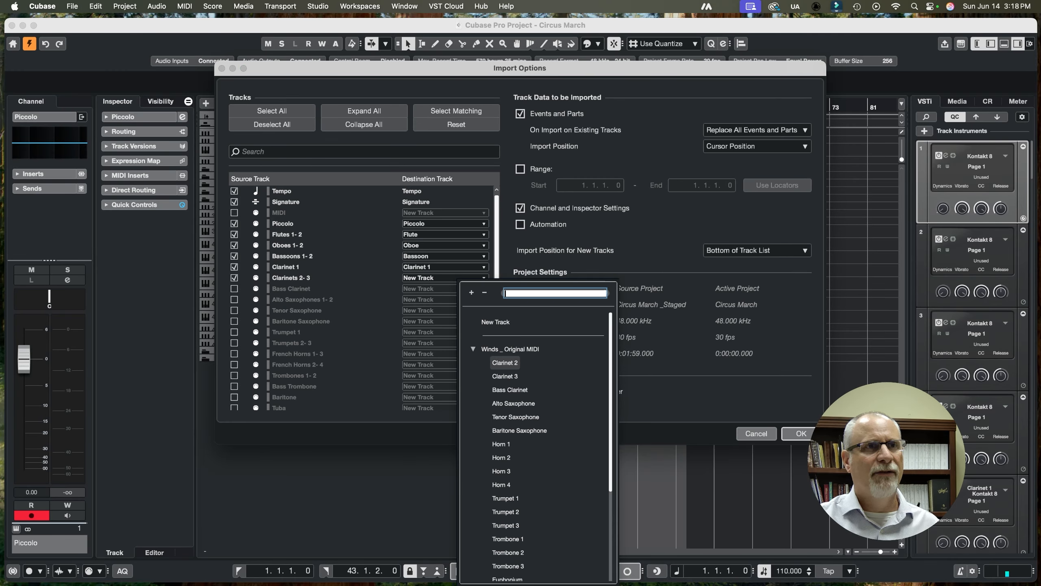
{"action": "left_click", "coordinate": [505, 362]}
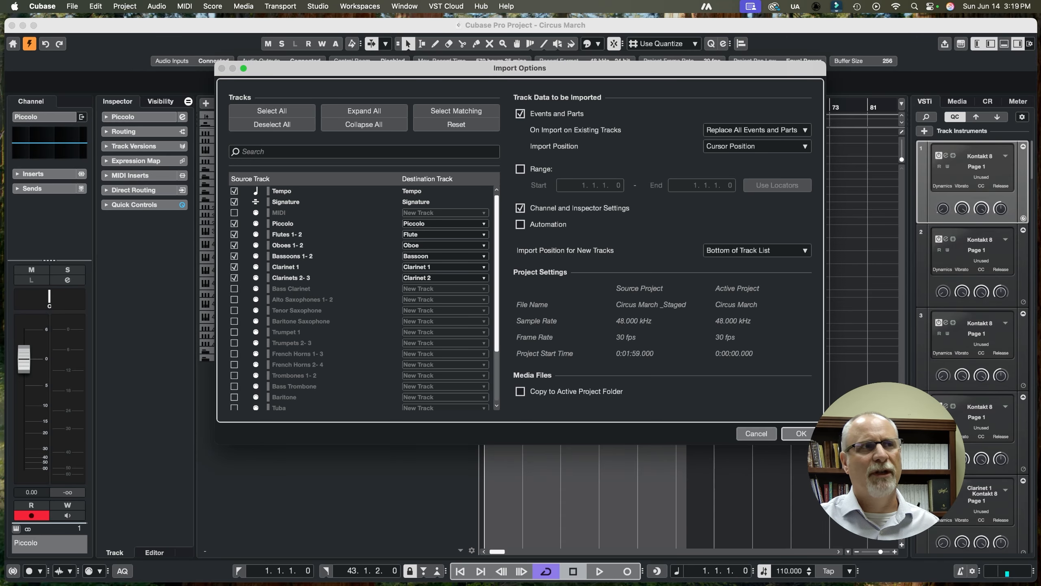
{"action": "left_click", "coordinate": [233, 289]}
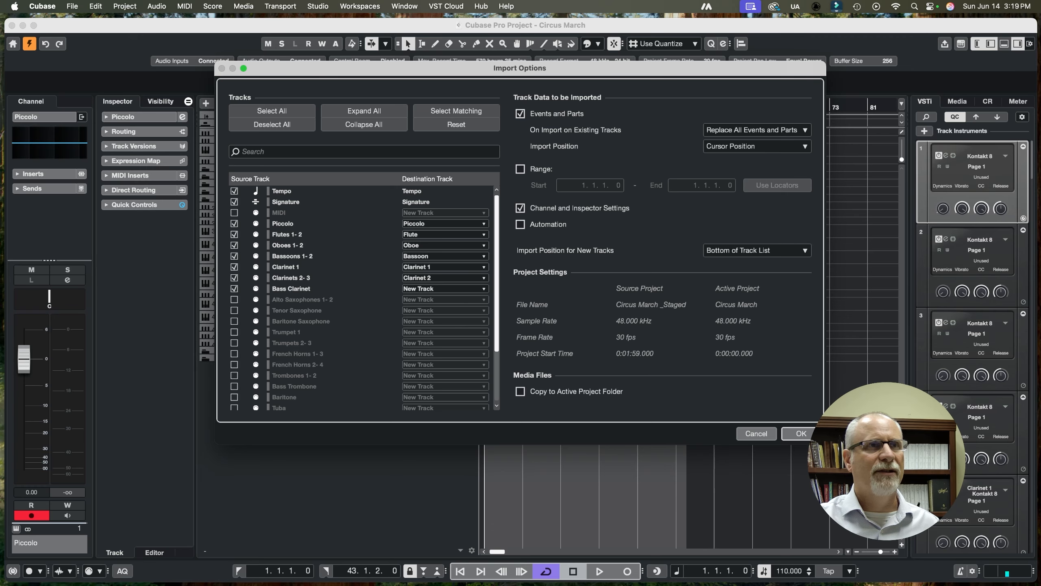
{"action": "left_click", "coordinate": [443, 289]}
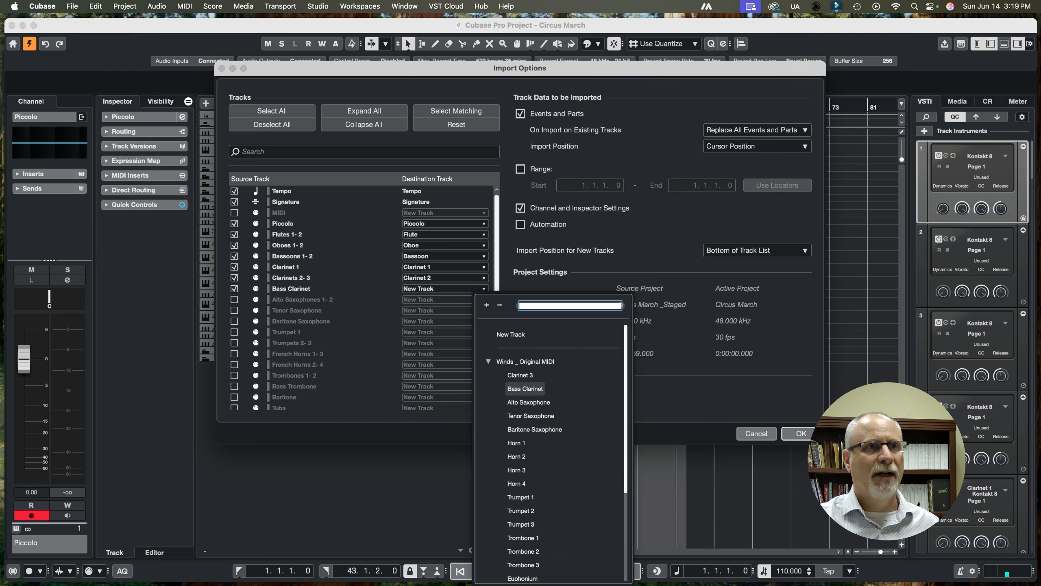
{"action": "left_click", "coordinate": [525, 388]}
- Include the saxophone section in the import, assigning Alto Saxophones 1-2, Tenor and Baritone to the Alto, Tenor and Baritone Saxophone destination tracks
{"action": "left_click", "coordinate": [234, 300]}
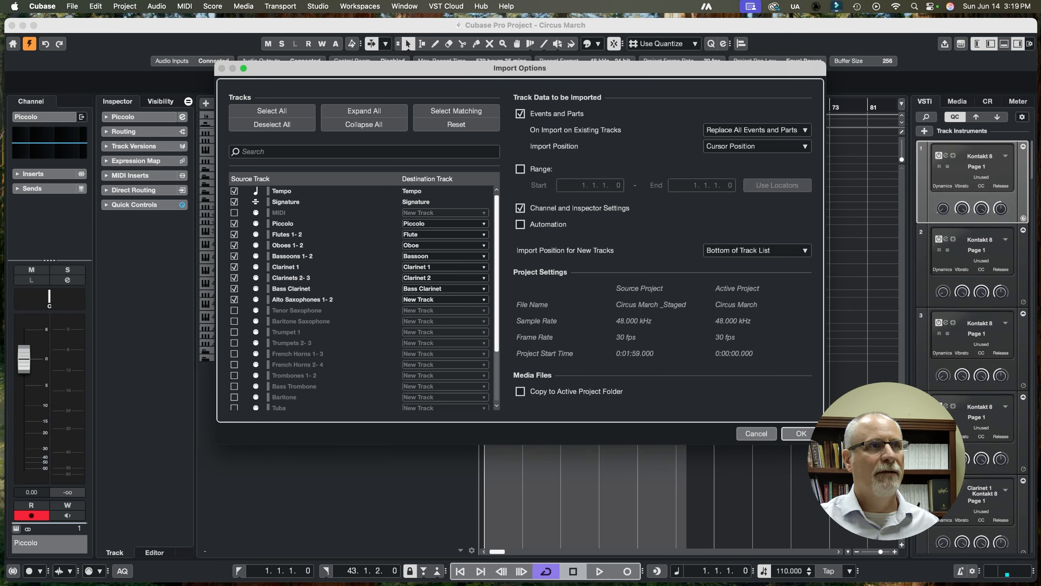
{"action": "left_click", "coordinate": [443, 300]}
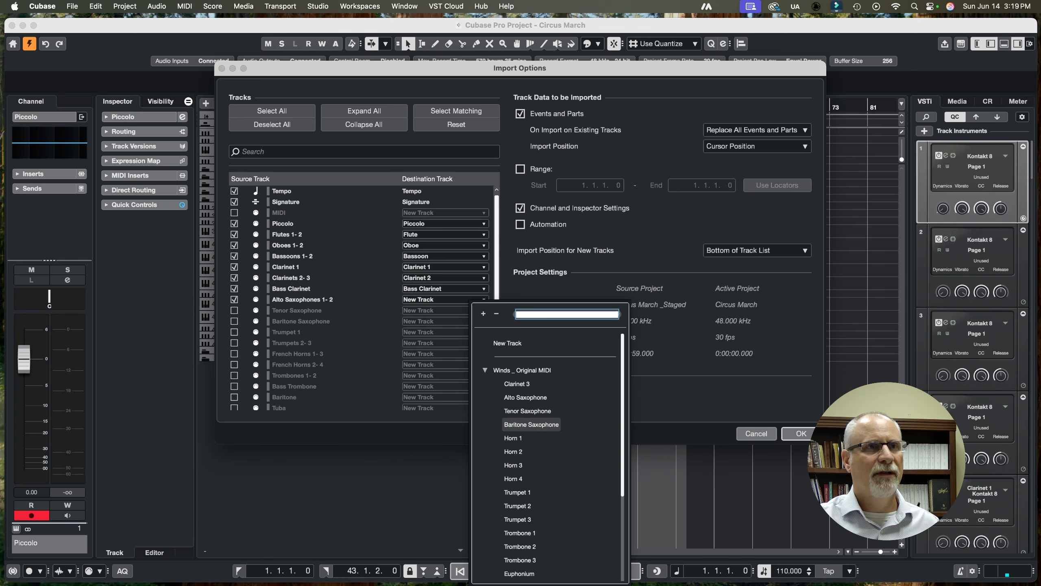
{"action": "left_click", "coordinate": [525, 397]}
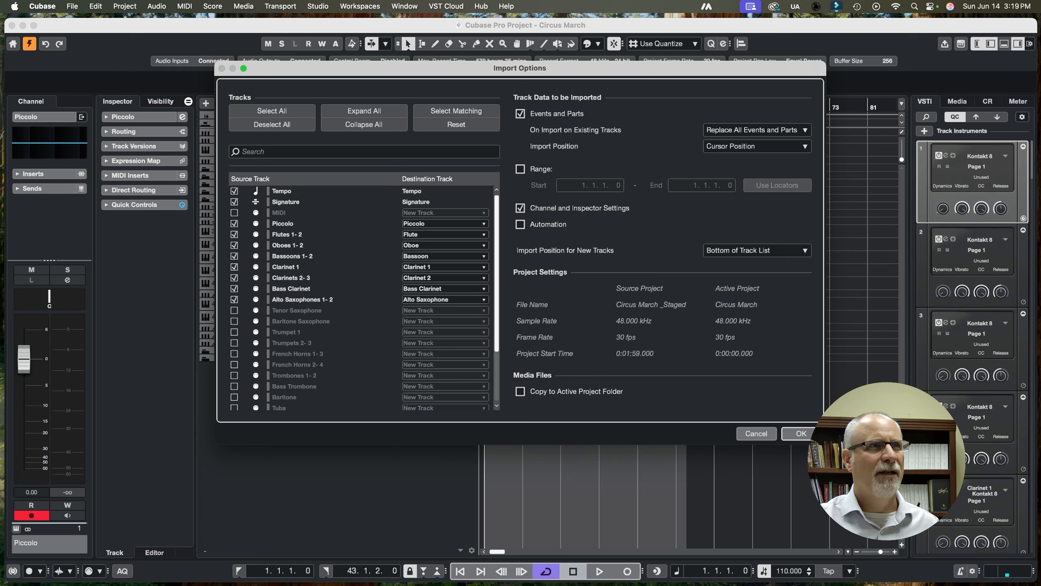
{"action": "left_click", "coordinate": [234, 311]}
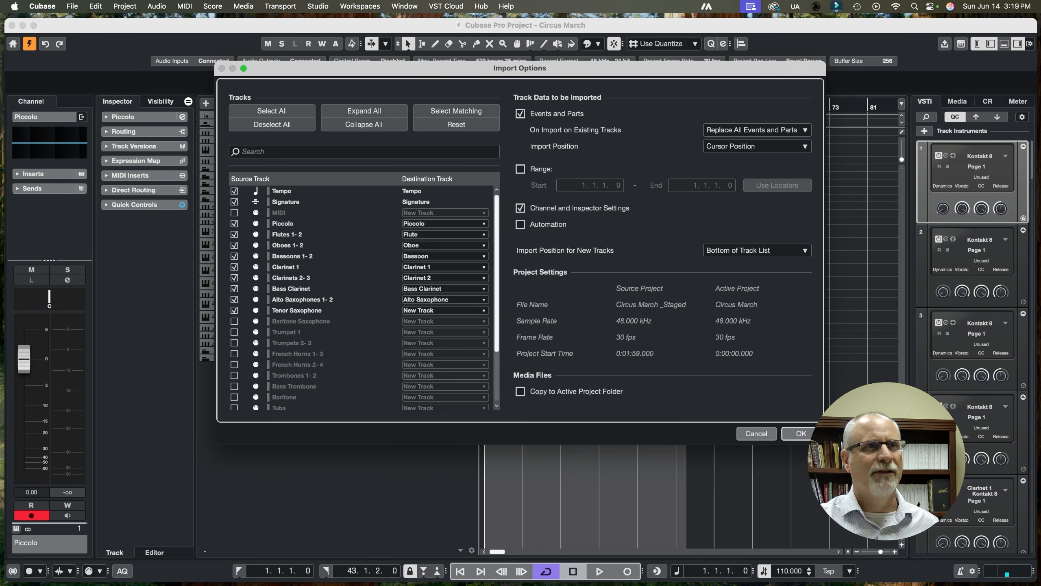
{"action": "left_click", "coordinate": [443, 310]}
{"action": "left_click", "coordinate": [512, 409]}
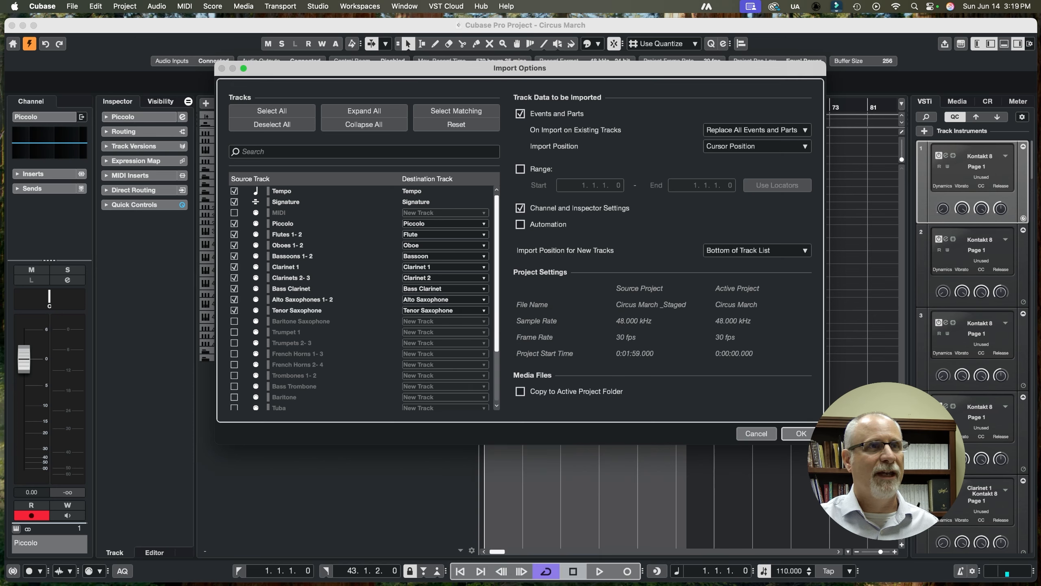
{"action": "left_click", "coordinate": [234, 321]}
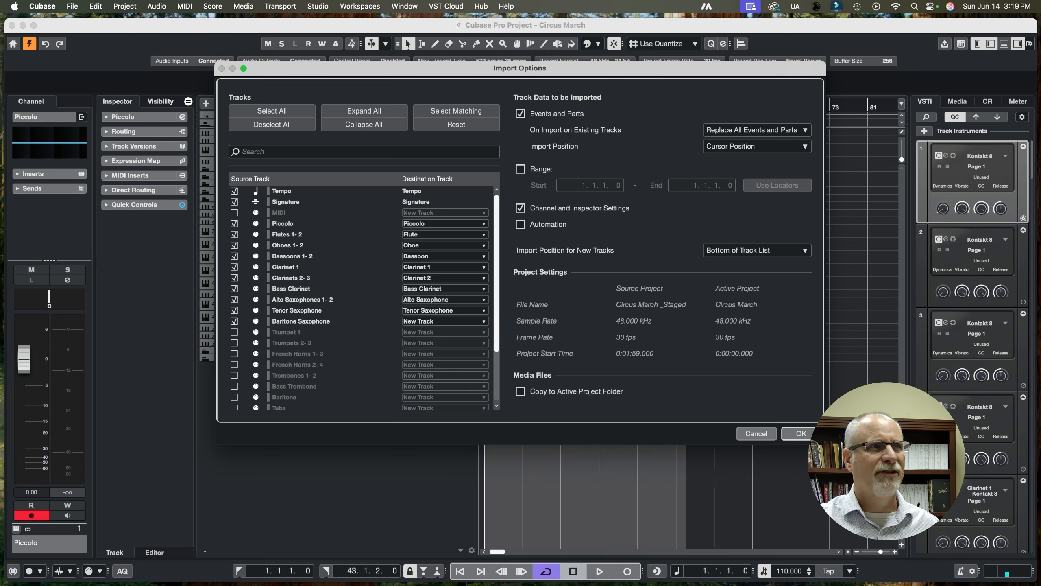
{"action": "left_click", "coordinate": [443, 322]}
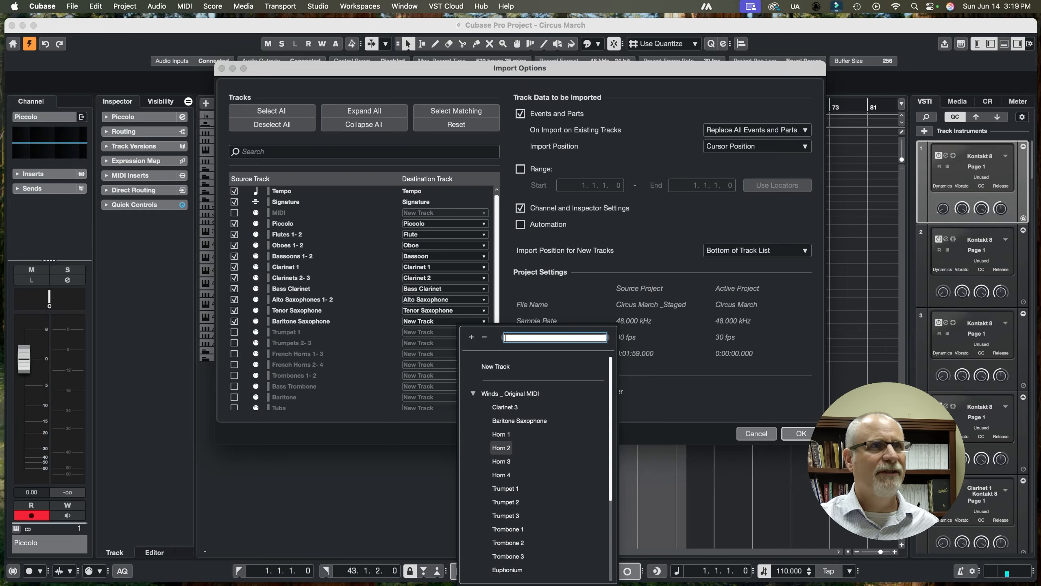
{"action": "left_click", "coordinate": [519, 420]}
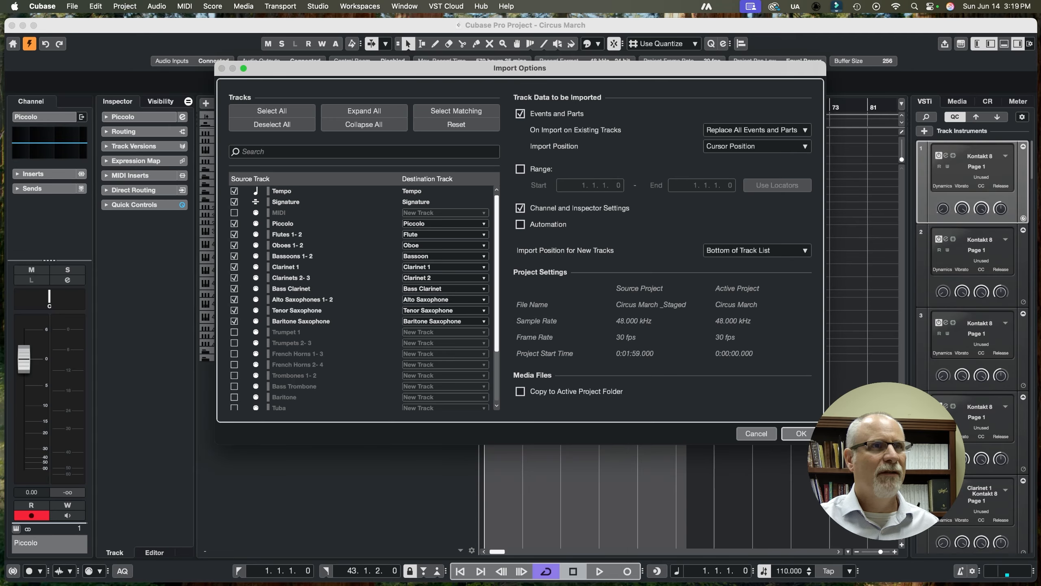
- Include the trumpet section in the import, assigning Trumpet 1 to Trumpet 1 and Trumpets 2-3 to Trumpet 2
{"action": "left_click", "coordinate": [234, 333]}
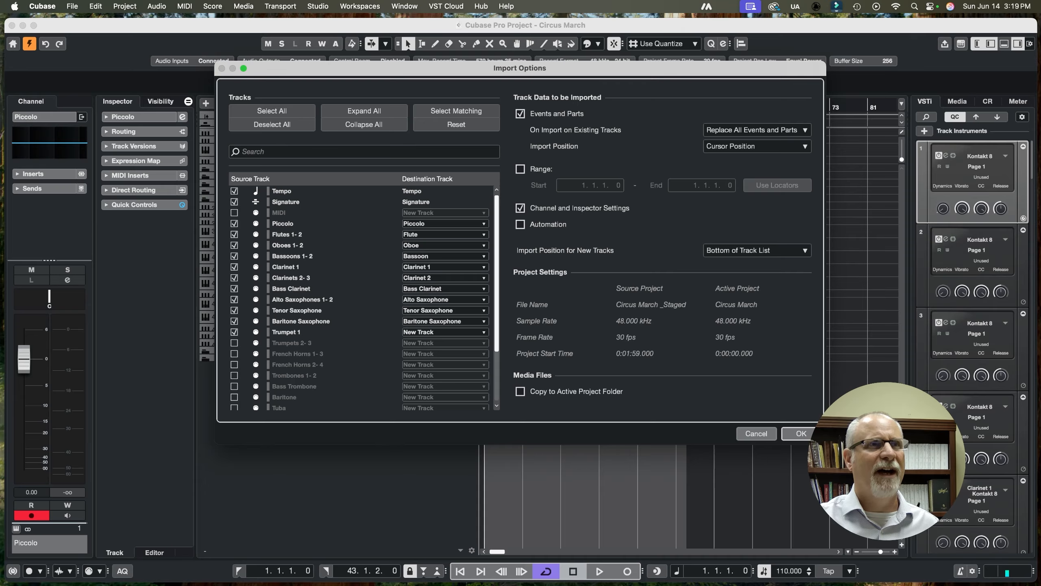
{"action": "left_click", "coordinate": [451, 332]}
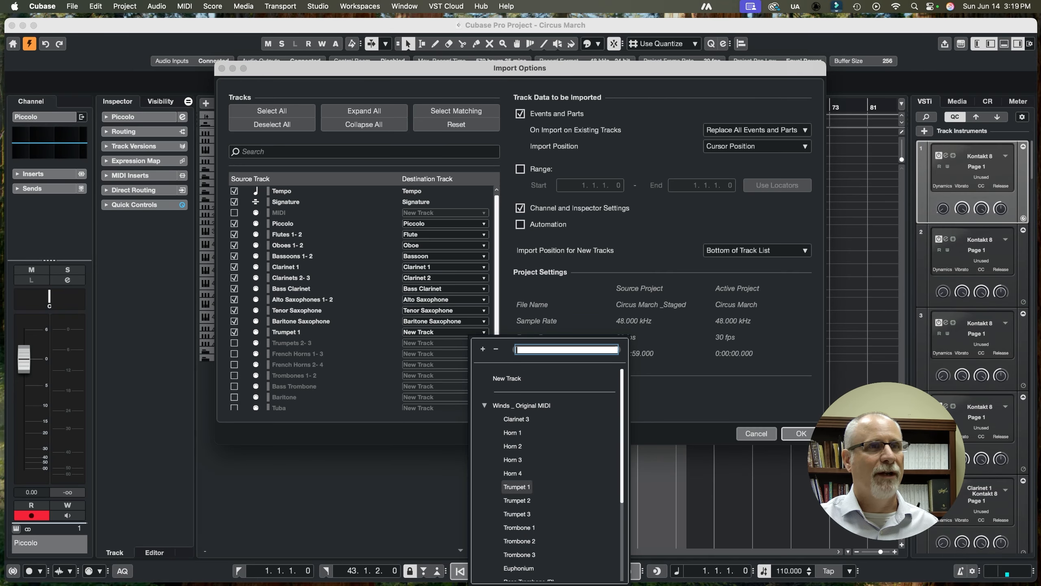
{"action": "left_click", "coordinate": [517, 486]}
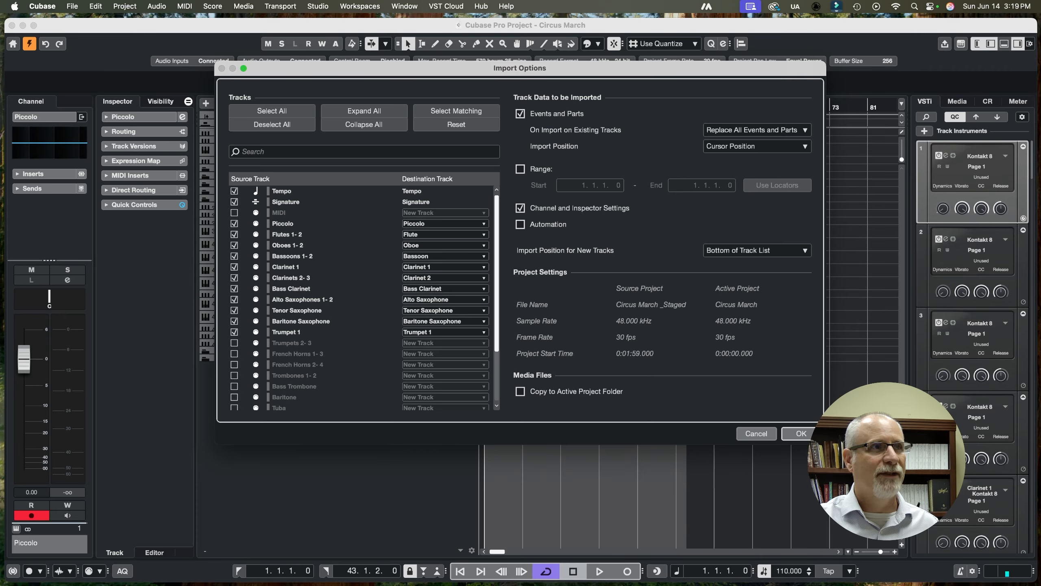
{"action": "left_click", "coordinate": [234, 343]}
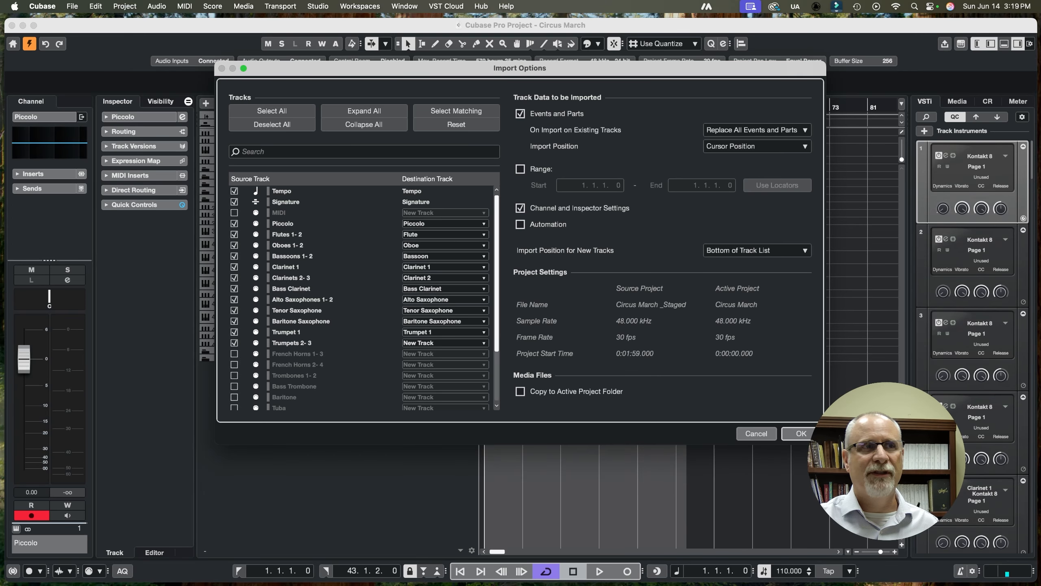
{"action": "left_click", "coordinate": [443, 343]}
{"action": "left_click", "coordinate": [484, 496]}
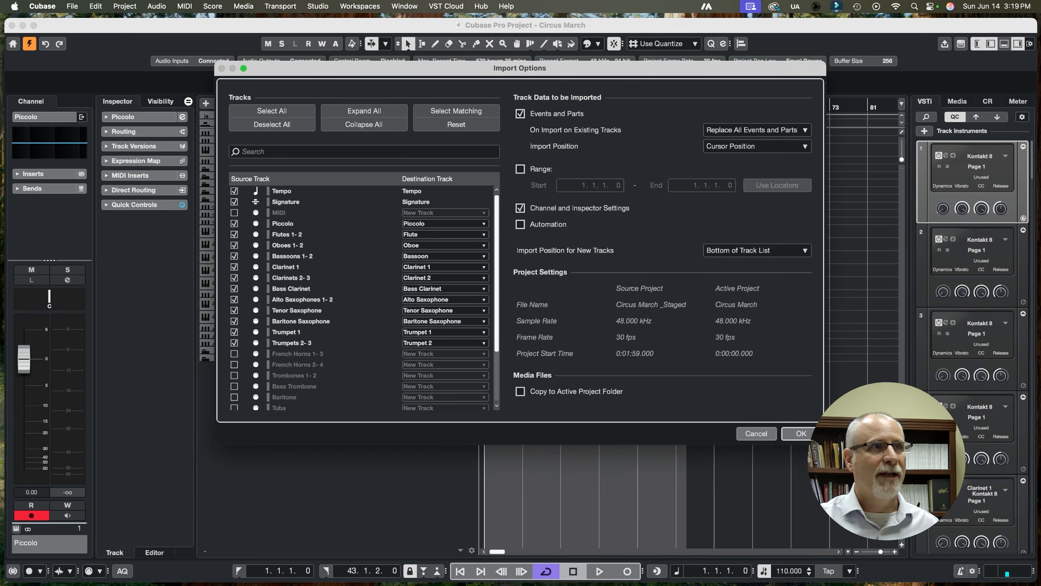
- Include the French horns in the import, assigning French Horns 1-3 to Horn 1 and French Horns 2-4 to Horn 2
{"action": "left_click", "coordinate": [234, 353]}
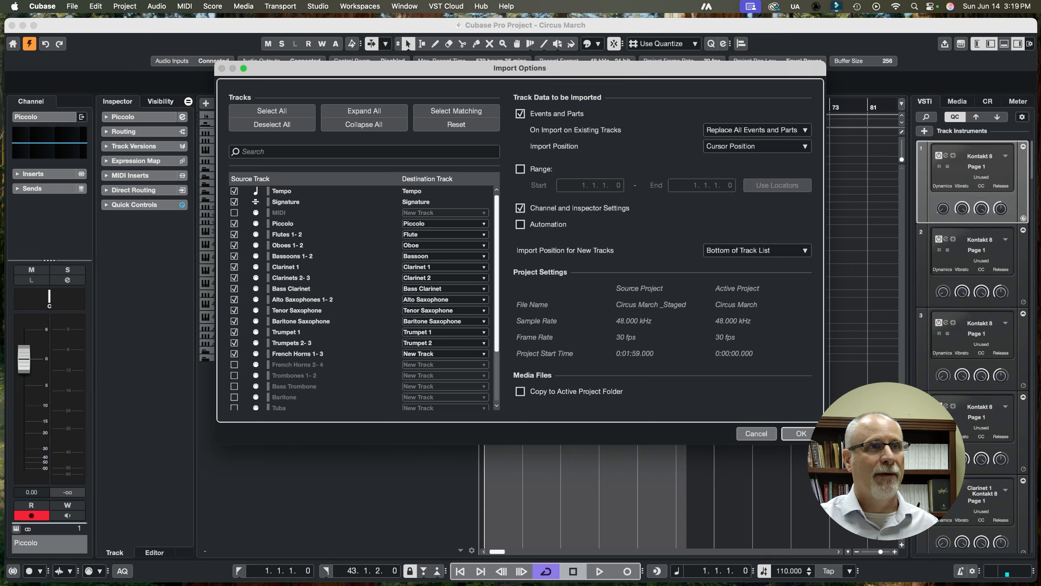
{"action": "left_click", "coordinate": [443, 354]}
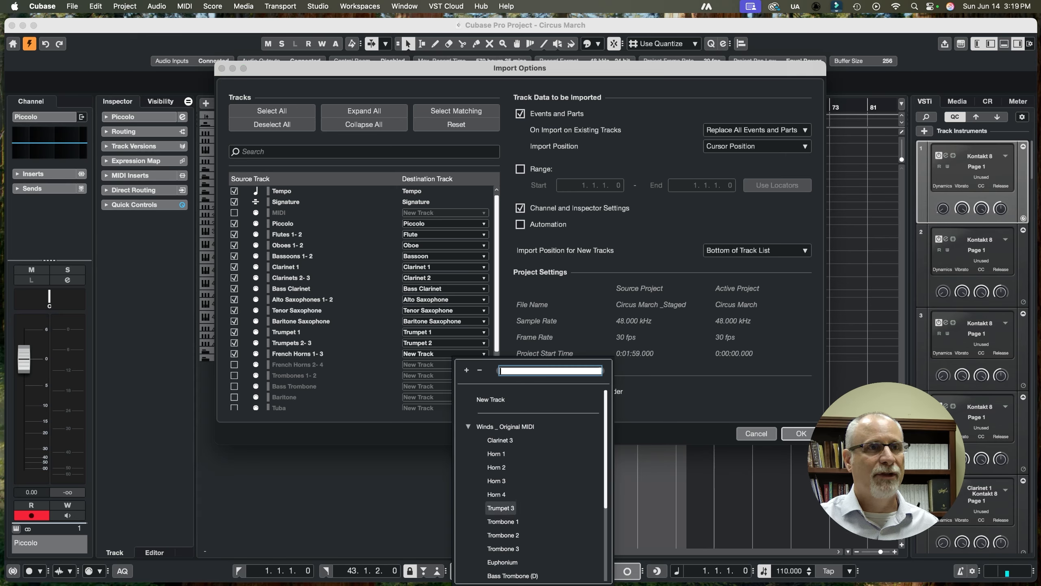
{"action": "left_click", "coordinate": [496, 453]}
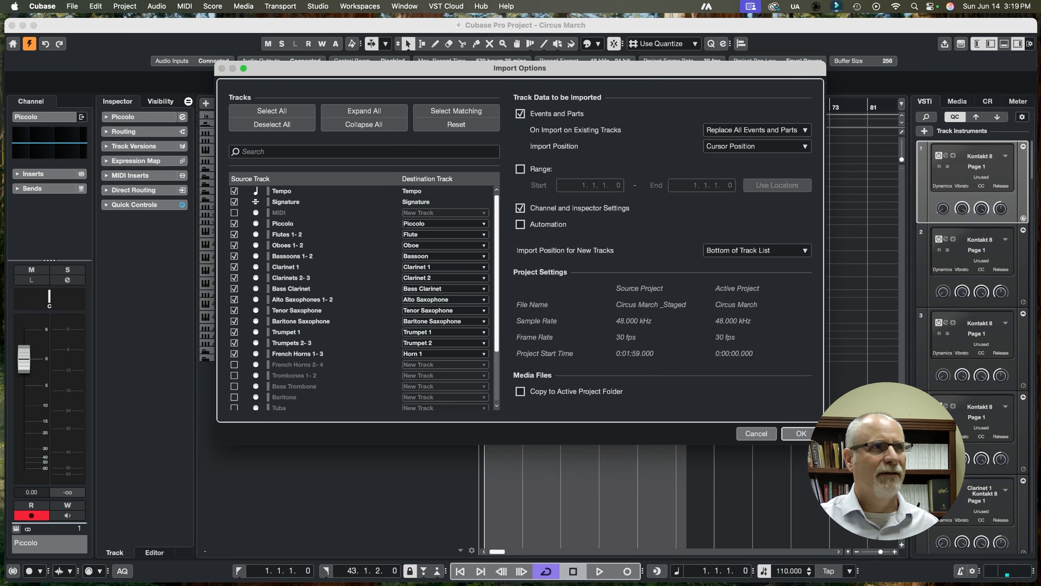
{"action": "left_click", "coordinate": [233, 364]}
{"action": "left_click", "coordinate": [443, 364]}
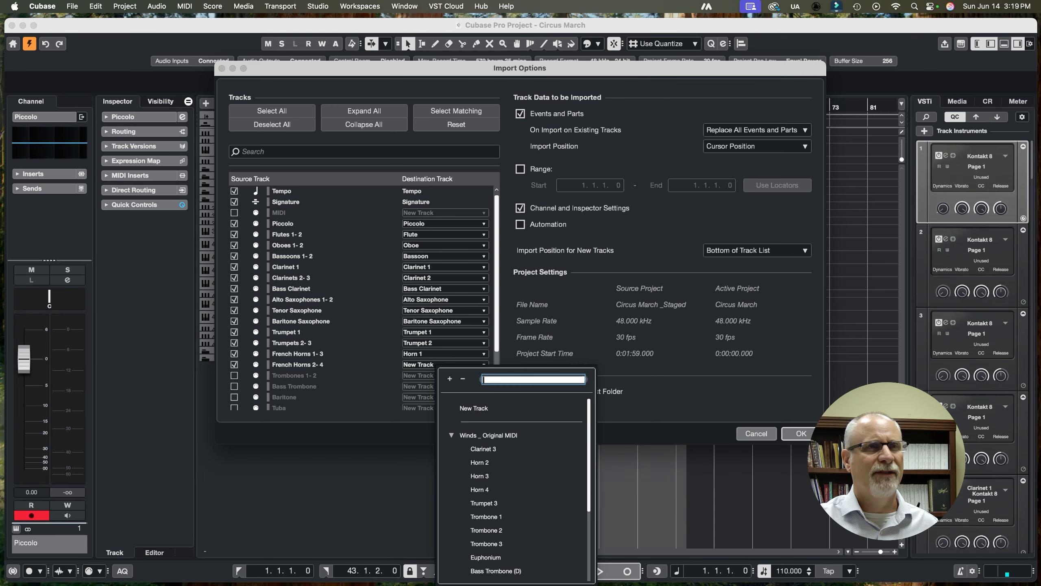
{"action": "left_click", "coordinate": [486, 463]}
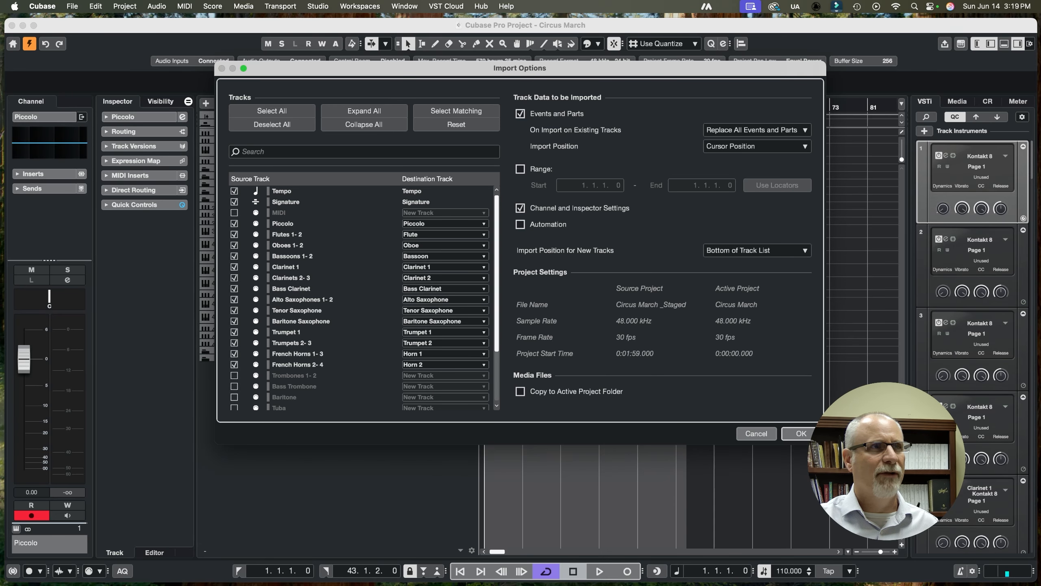
- Include the trombones in the import, assigning Trombones 1-2 to Trombone 1 and Bass Trombone to Bass Trombone (D)
{"action": "left_click", "coordinate": [234, 376]}
{"action": "left_click", "coordinate": [443, 375]}
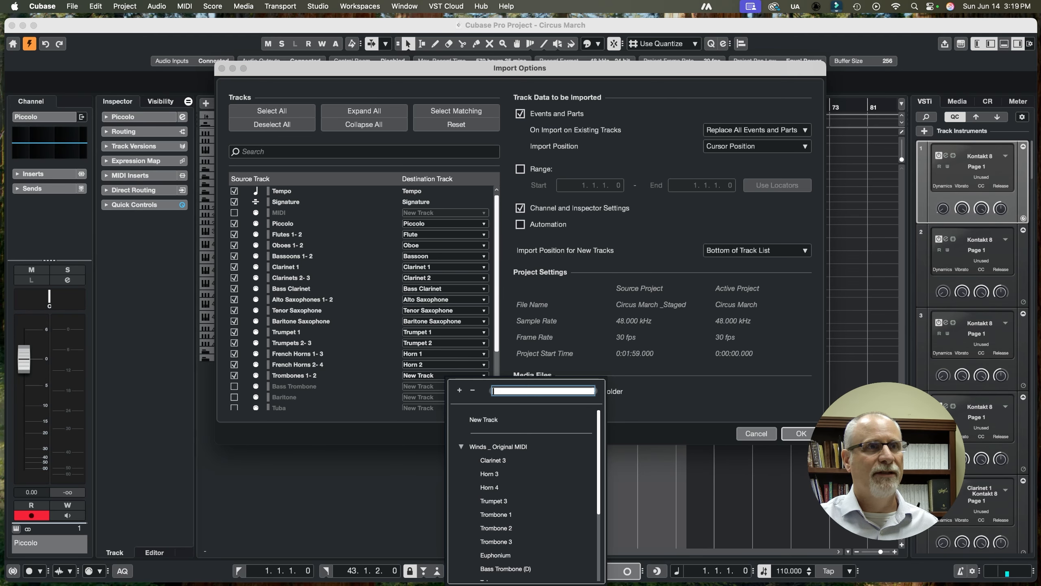
{"action": "left_click", "coordinate": [496, 514]}
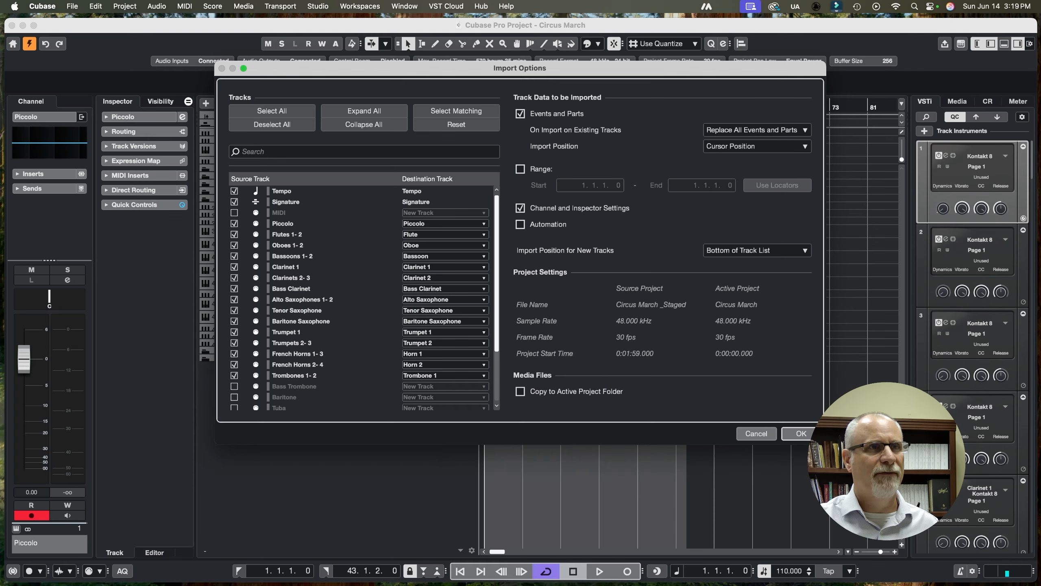
{"action": "scroll", "coordinate": [364, 298], "scroll_direction": "down", "scroll_amount": 4}
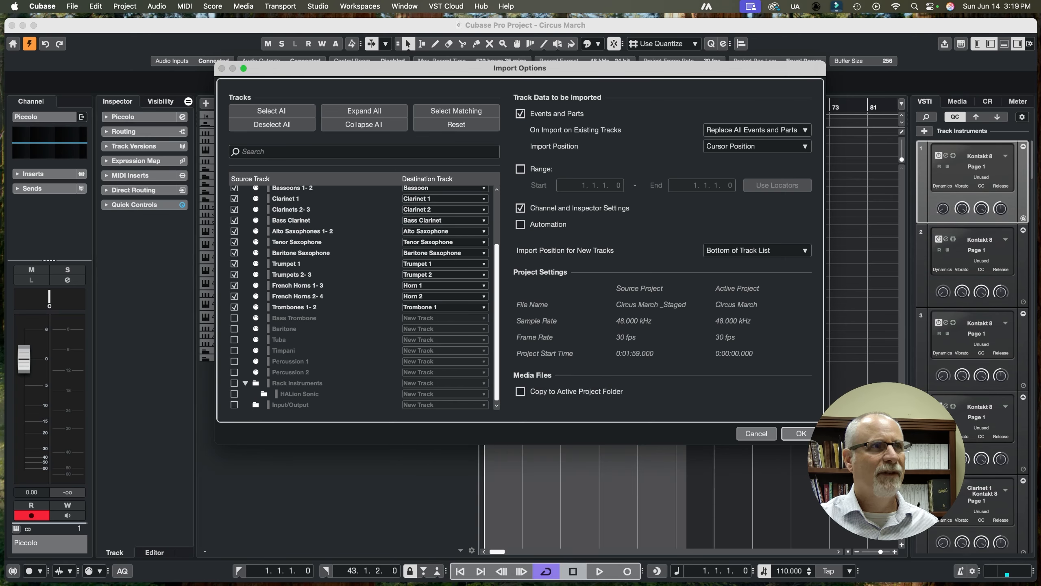
{"action": "left_click", "coordinate": [234, 319]}
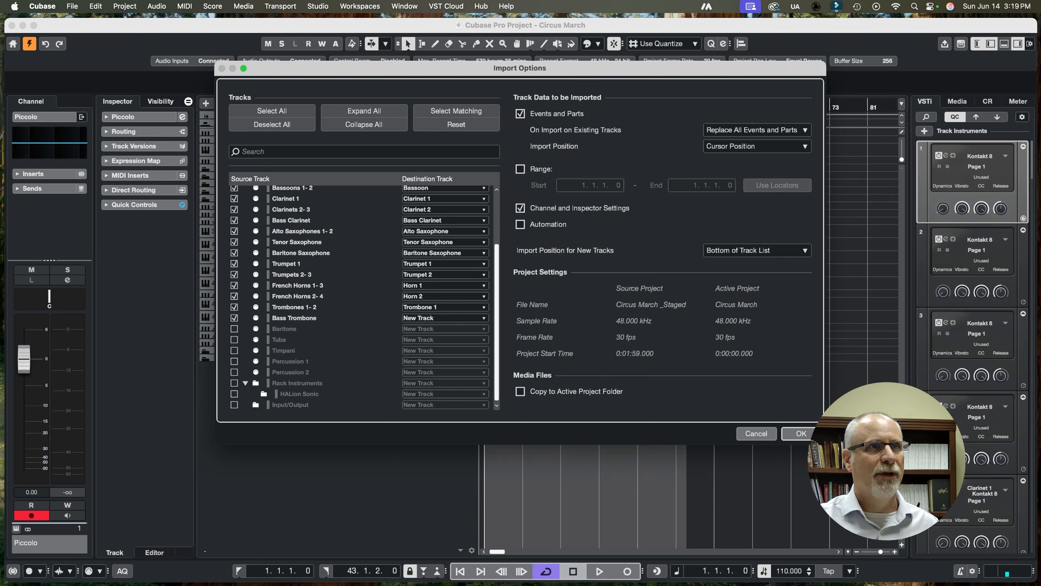
{"action": "left_click", "coordinate": [443, 318]}
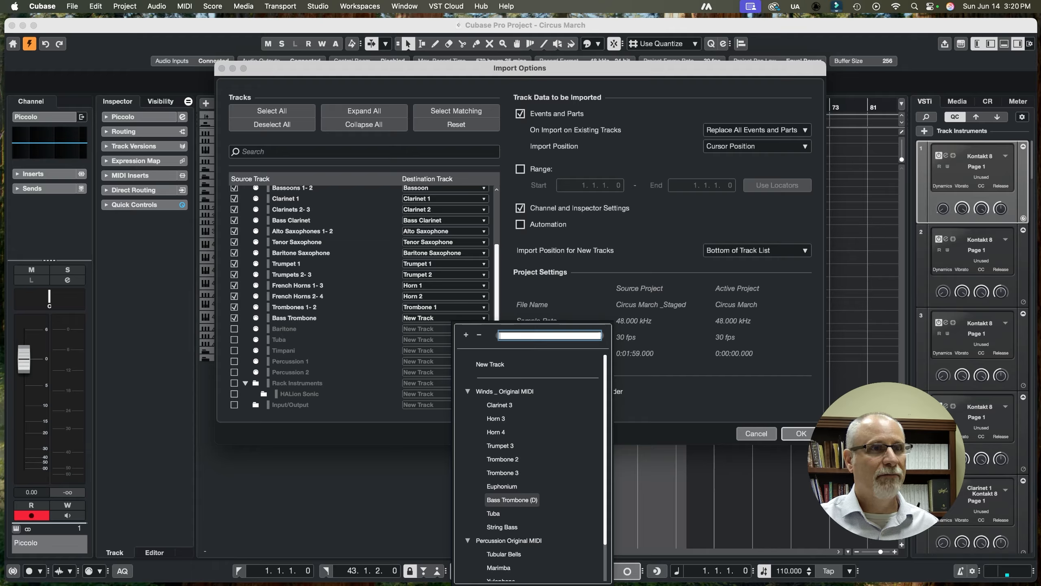
{"action": "left_click", "coordinate": [512, 500]}
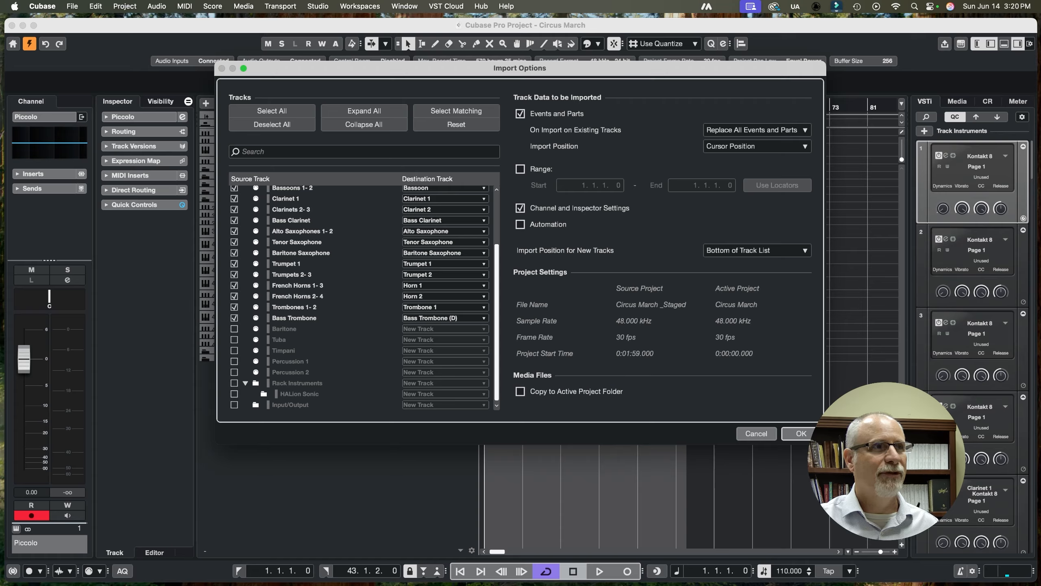
- Include Baritone and Tuba in the import, assigning them to the Euphonium and Tuba destination tracks
{"action": "left_click", "coordinate": [234, 329]}
{"action": "left_click", "coordinate": [445, 328]}
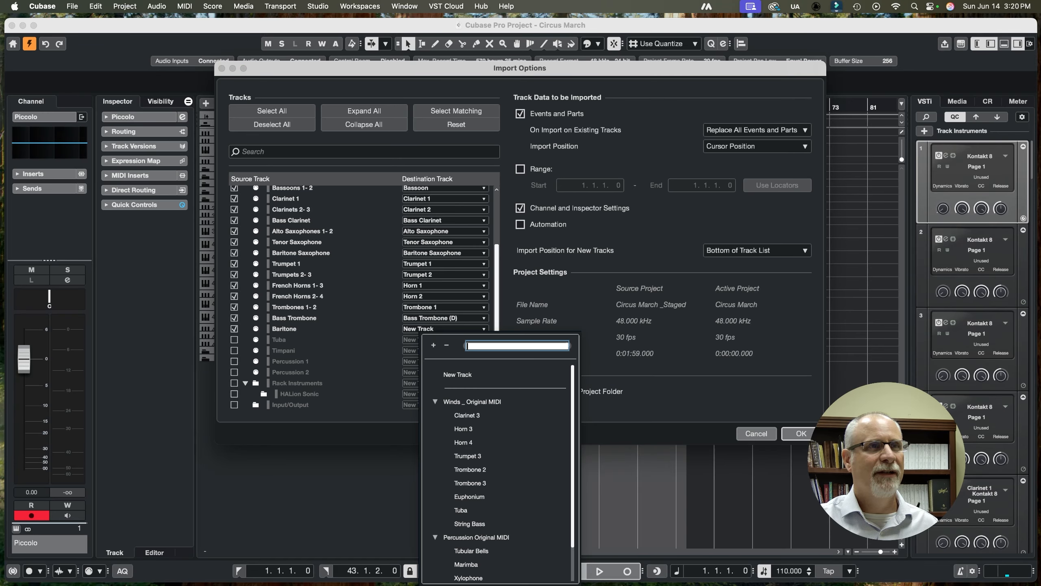
{"action": "left_click", "coordinate": [471, 497]}
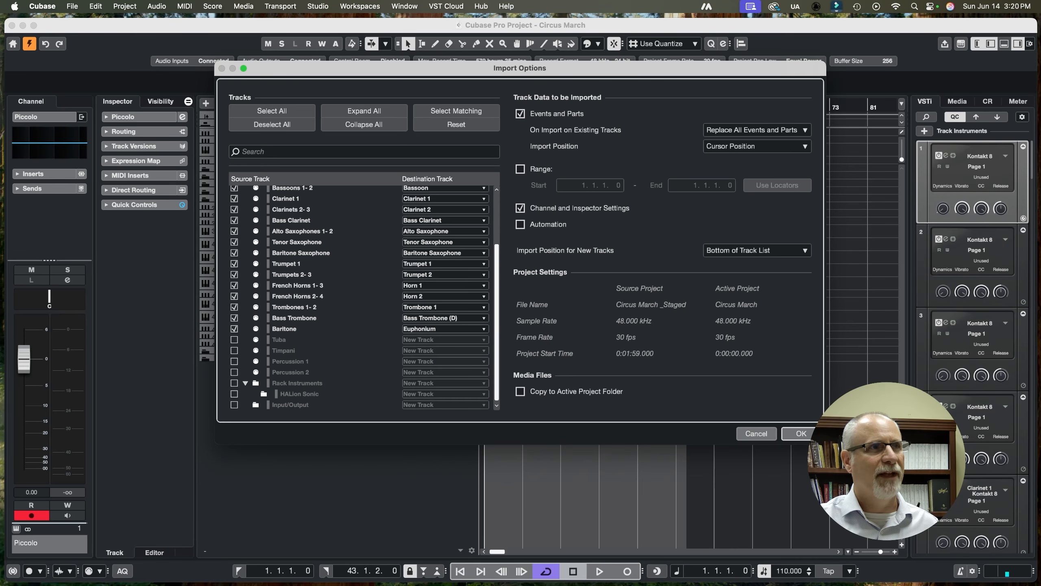
{"action": "left_click", "coordinate": [234, 340]}
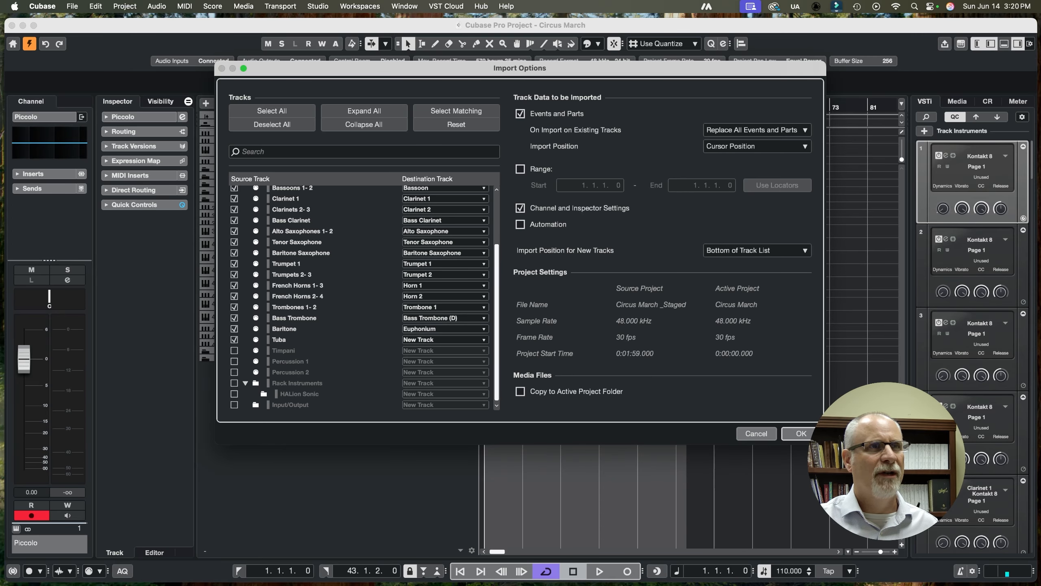
{"action": "left_click", "coordinate": [445, 340]}
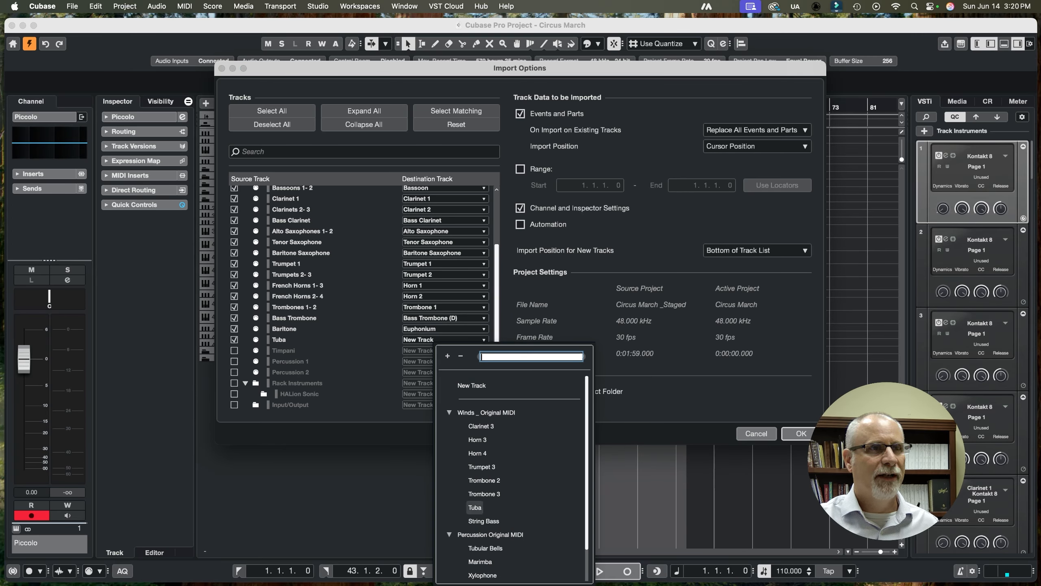
{"action": "left_click", "coordinate": [472, 508]}
- Include Timpani and Percussion 1 in the import, assigning them to the Timpani and Percussion 1 tracks under Percussion Original MIDI
{"action": "left_click", "coordinate": [234, 350]}
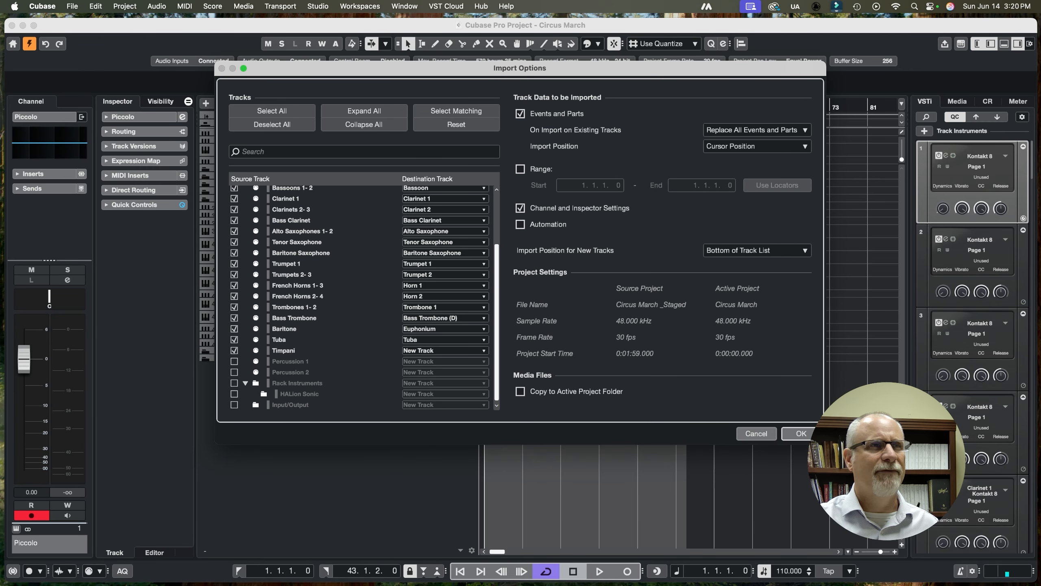
{"action": "left_click", "coordinate": [453, 351]}
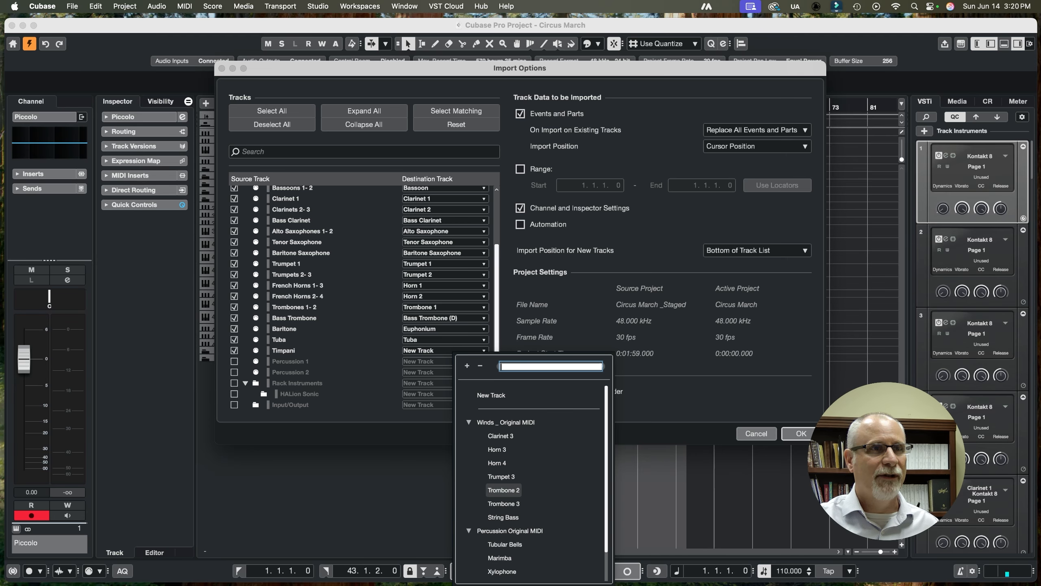
{"action": "scroll", "coordinate": [508, 526], "scroll_direction": "down", "scroll_amount": 3}
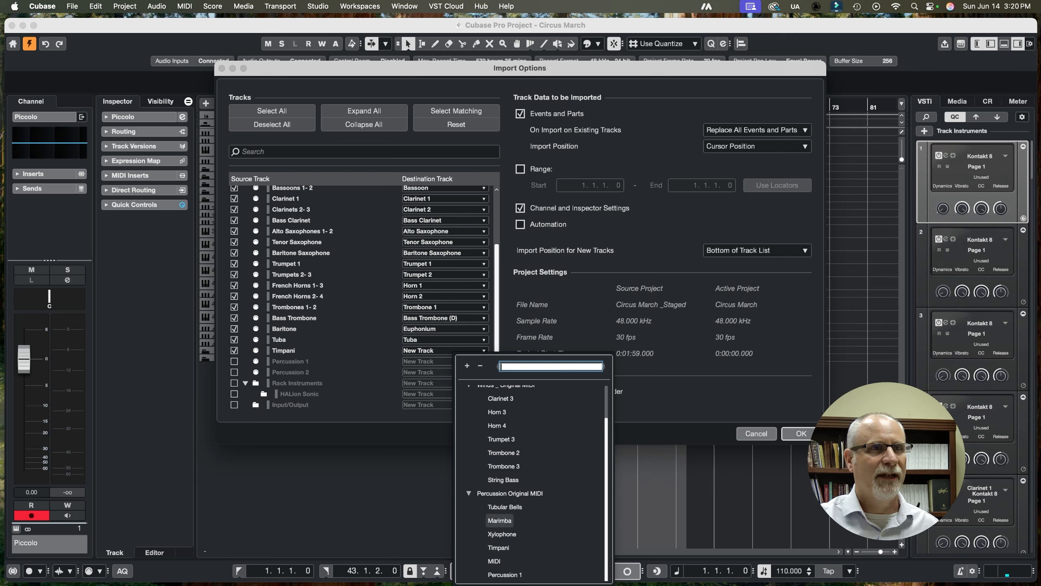
{"action": "left_click", "coordinate": [499, 547]}
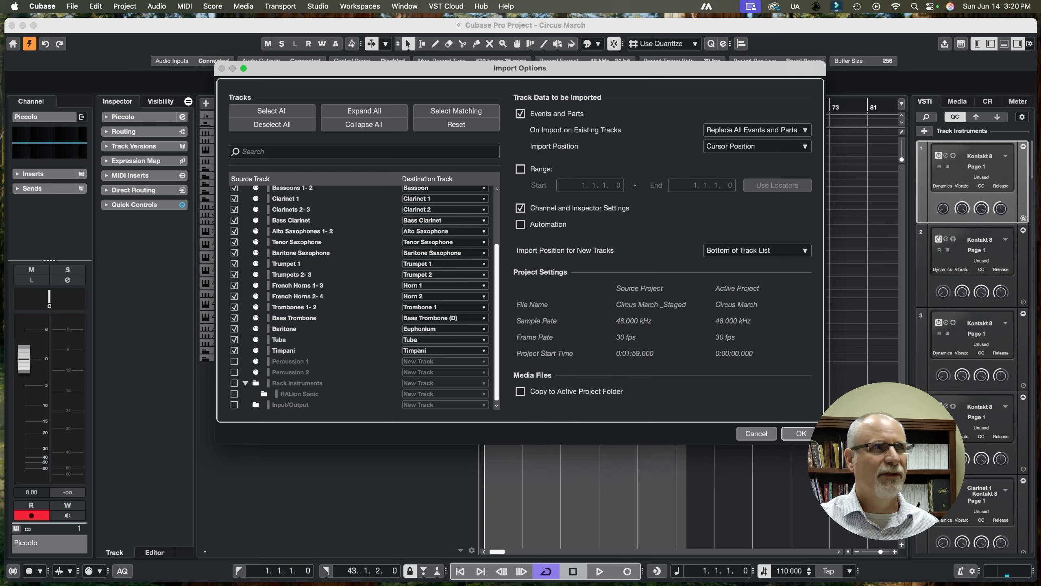
{"action": "left_click", "coordinate": [234, 361]}
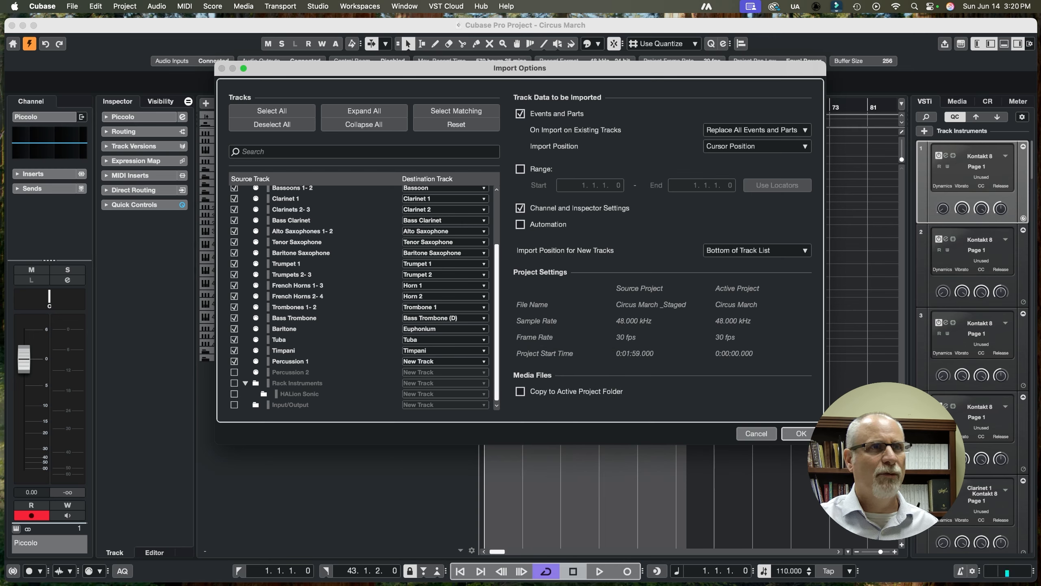
{"action": "left_click", "coordinate": [445, 361]}
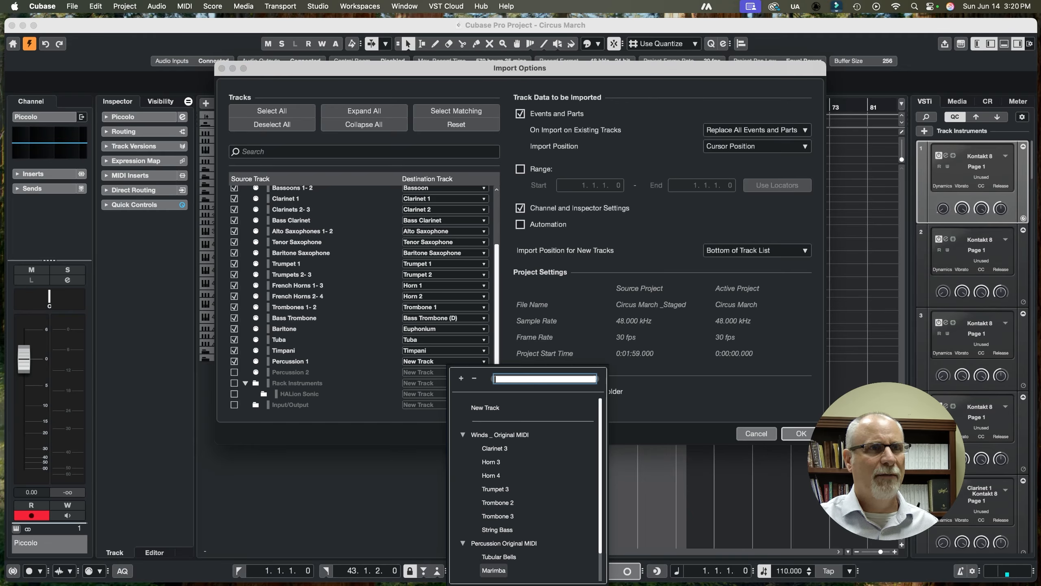
{"action": "scroll", "coordinate": [493, 571], "scroll_direction": "down", "scroll_amount": 3}
{"action": "left_click", "coordinate": [500, 575]}
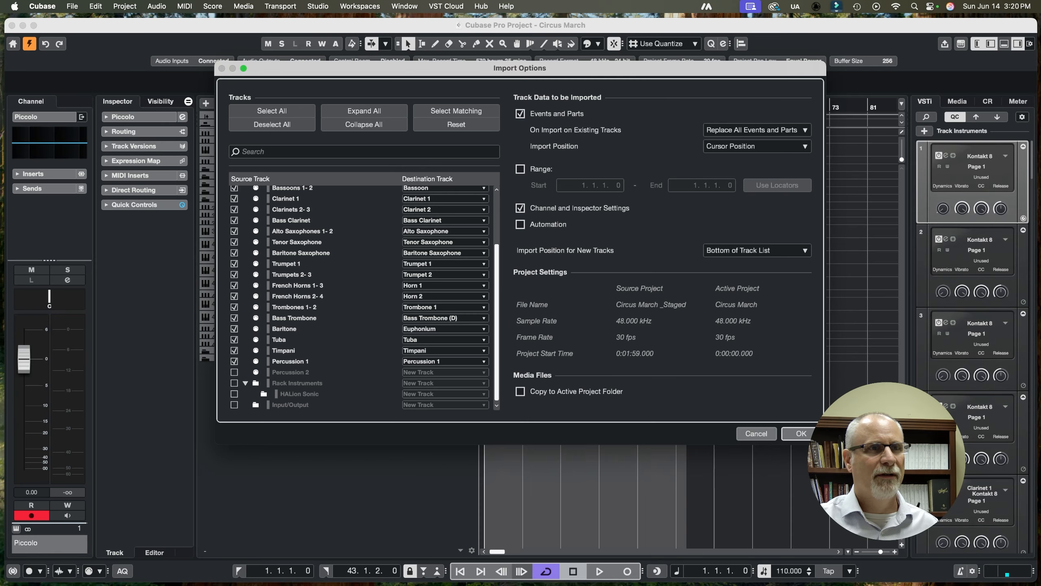
- Include Percussion 2 in the import as a new track, and collapse the Rack Instruments folder in the source list
{"action": "left_click", "coordinate": [234, 373]}
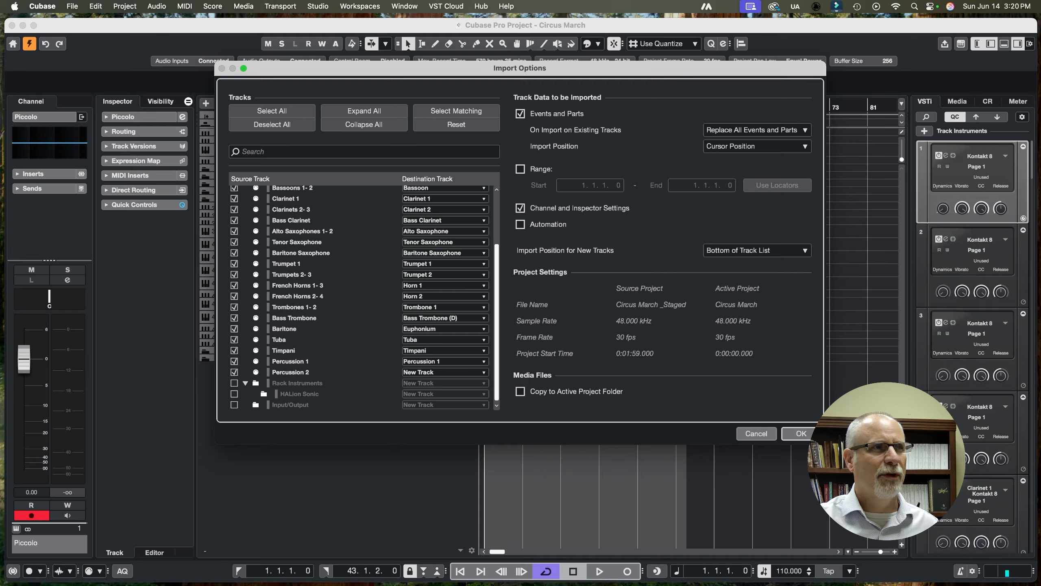
{"action": "left_click", "coordinate": [445, 372]}
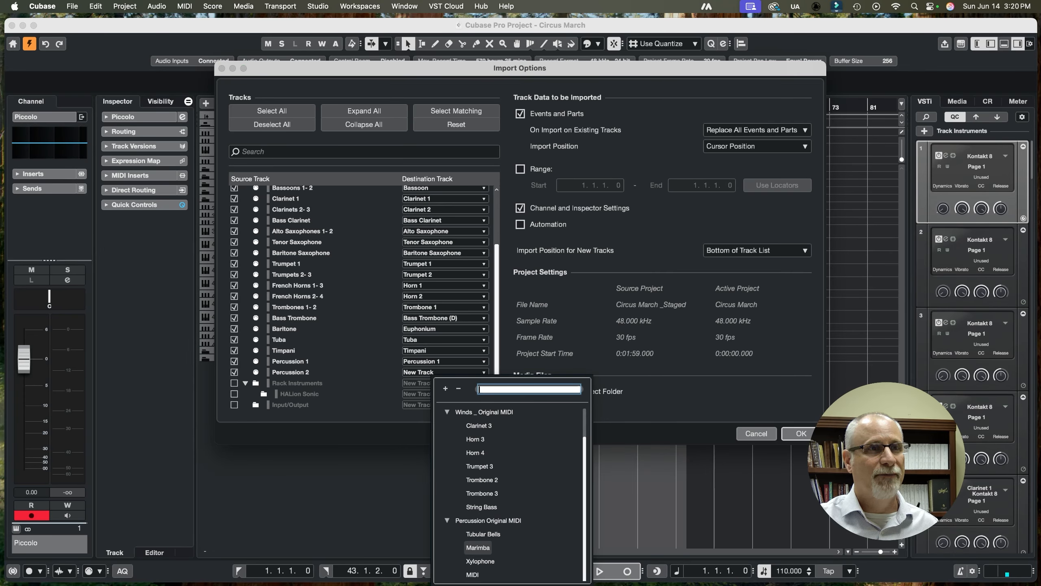
{"action": "scroll", "coordinate": [477, 550], "scroll_direction": "up", "scroll_amount": 2}
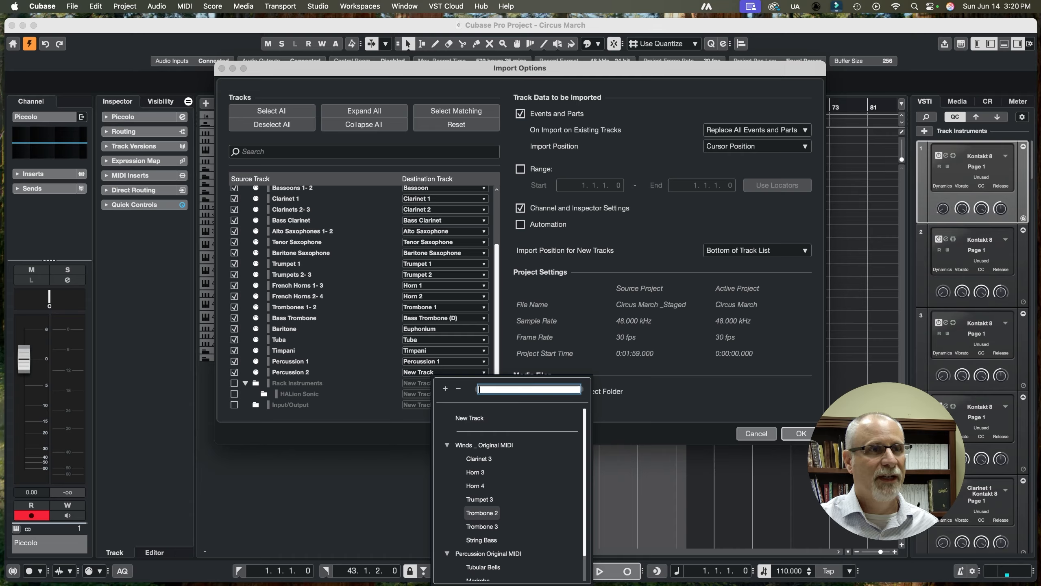
{"action": "scroll", "coordinate": [481, 553], "scroll_direction": "down", "scroll_amount": 2}
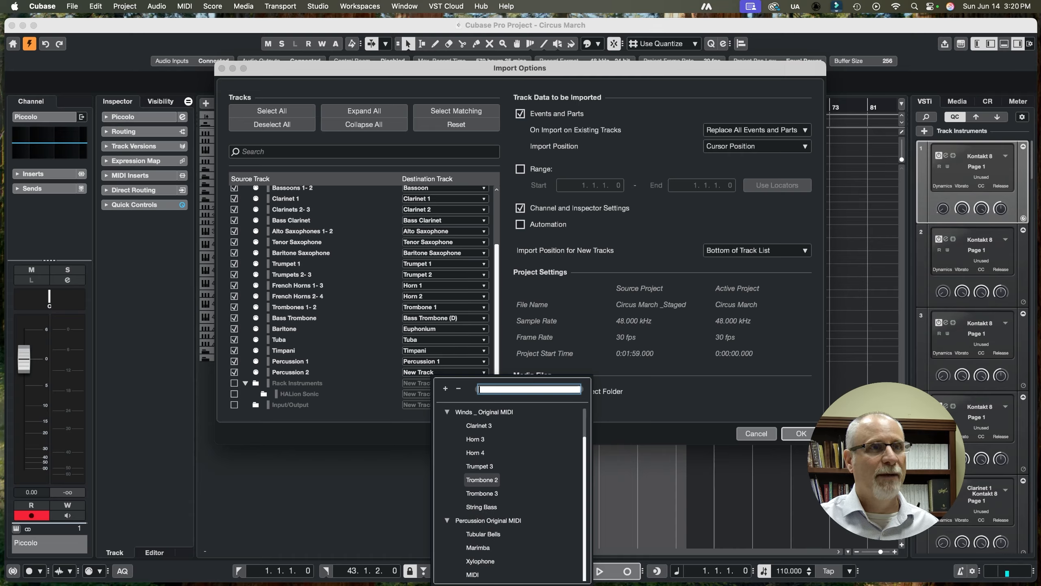
{"action": "scroll", "coordinate": [478, 463], "scroll_direction": "up", "scroll_amount": 2}
{"action": "left_click", "coordinate": [472, 414]}
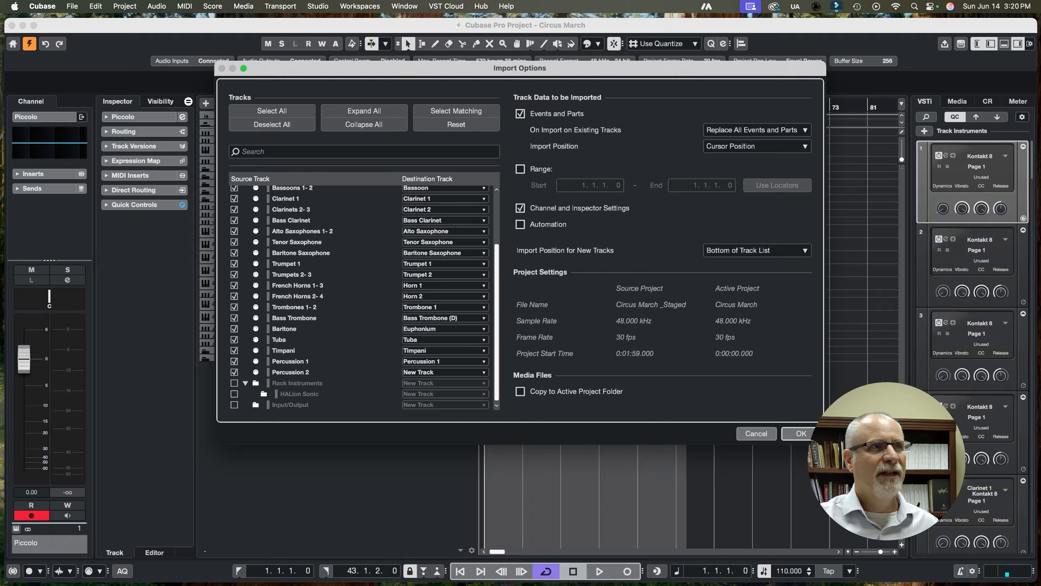
{"action": "left_click", "coordinate": [245, 384]}
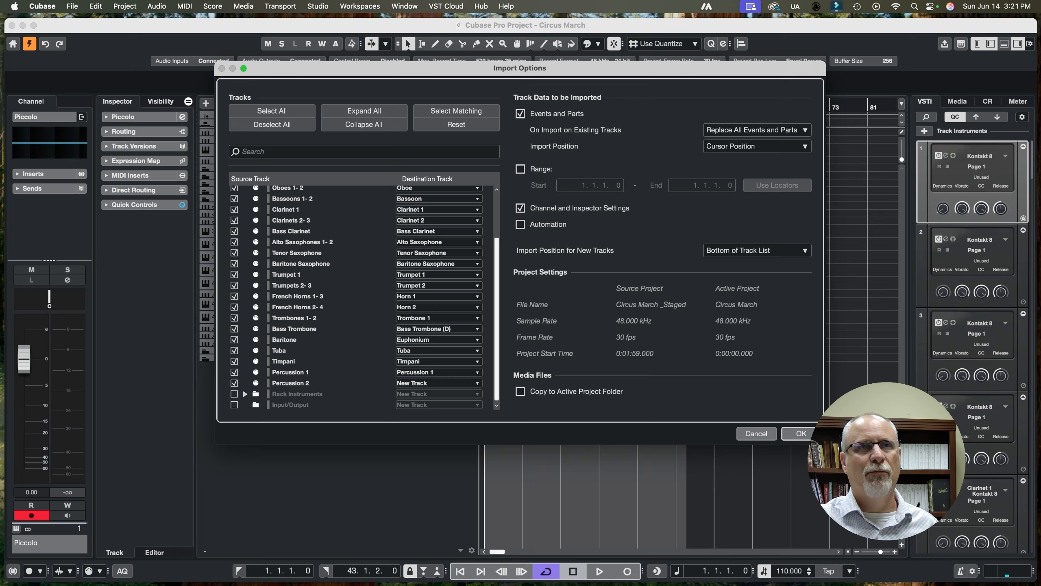
- Review the import position choices for events and parts, keeping Cursor Position
{"action": "left_click", "coordinate": [757, 146]}
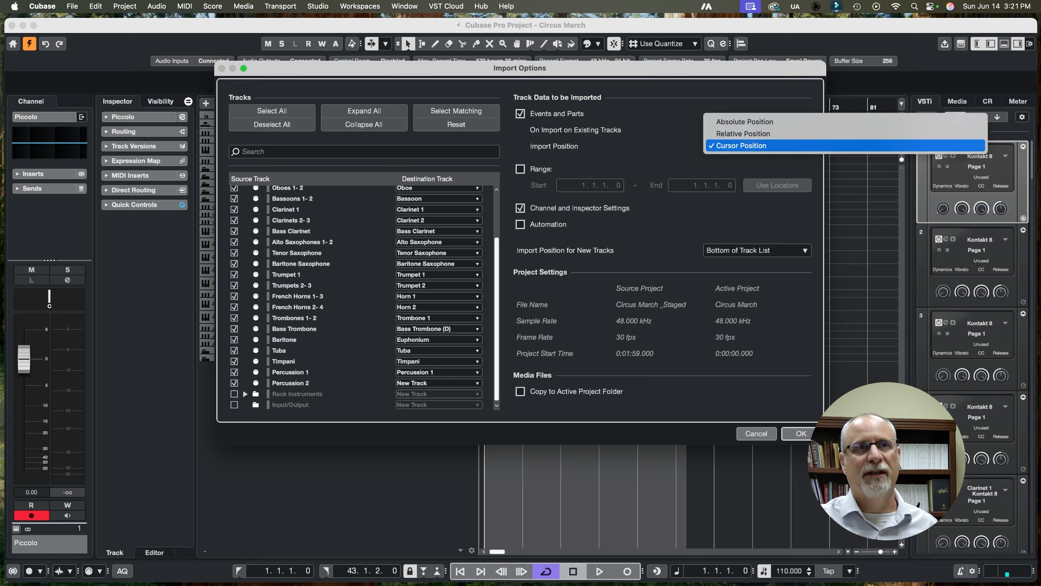
{"action": "left_click", "coordinate": [757, 146]}
{"action": "left_click", "coordinate": [757, 146]}
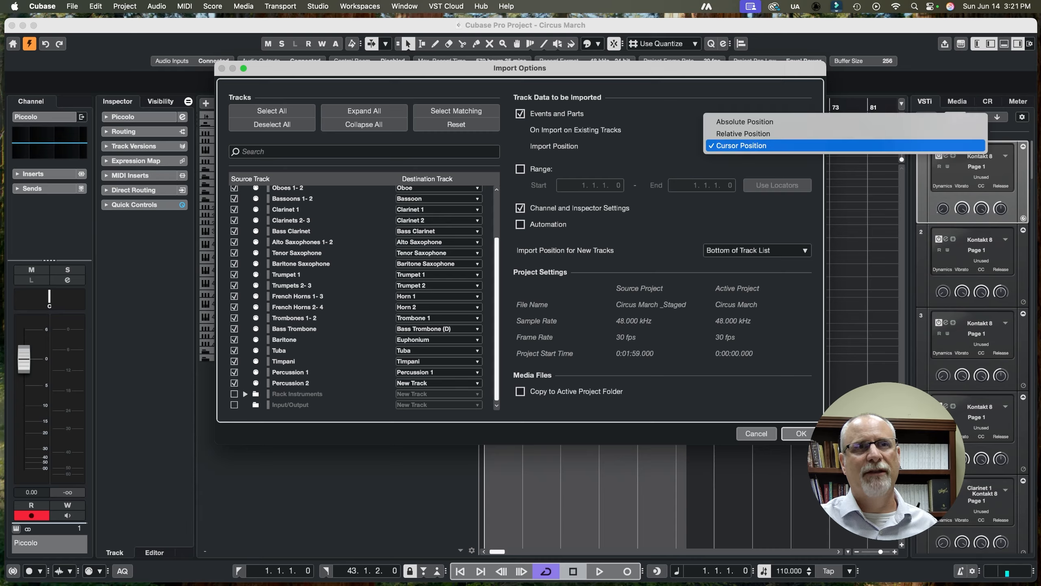
{"action": "left_click", "coordinate": [757, 146]}
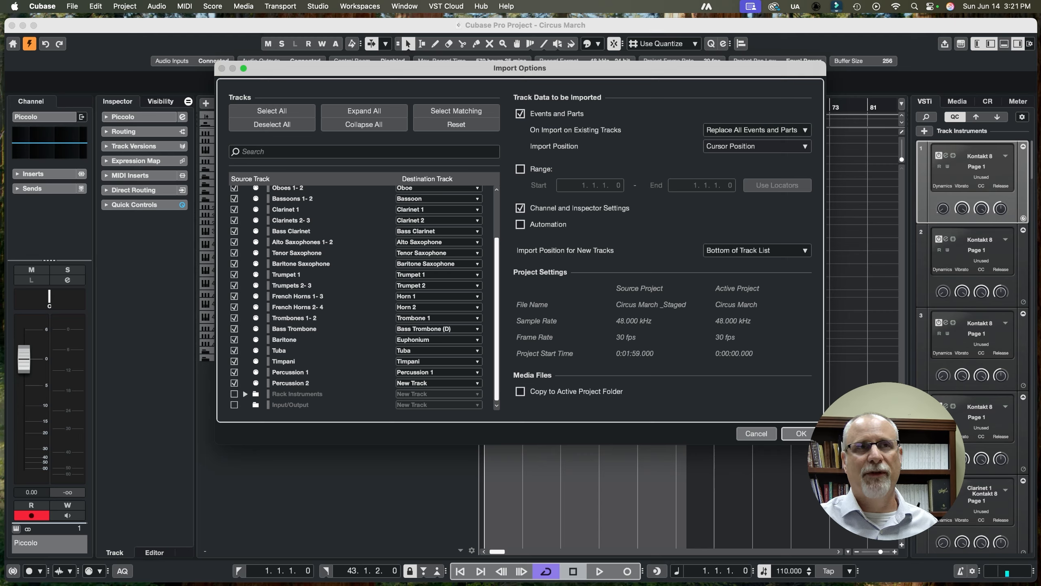
{"action": "left_click", "coordinate": [756, 146]}
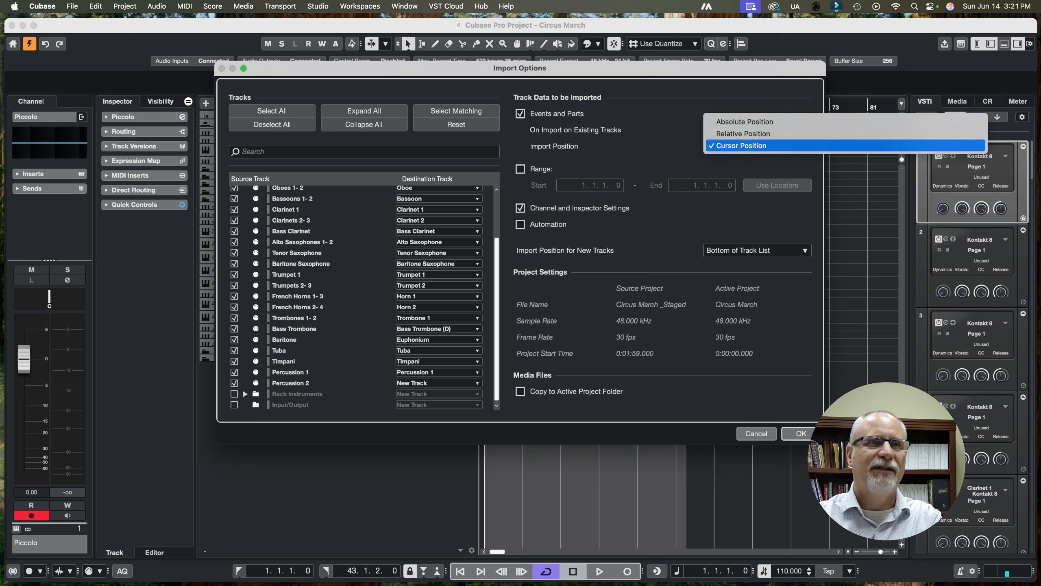
{"action": "left_click", "coordinate": [757, 146]}
{"action": "left_click_drag", "start_coordinate": [615, 68], "coordinate": [594, 80]}
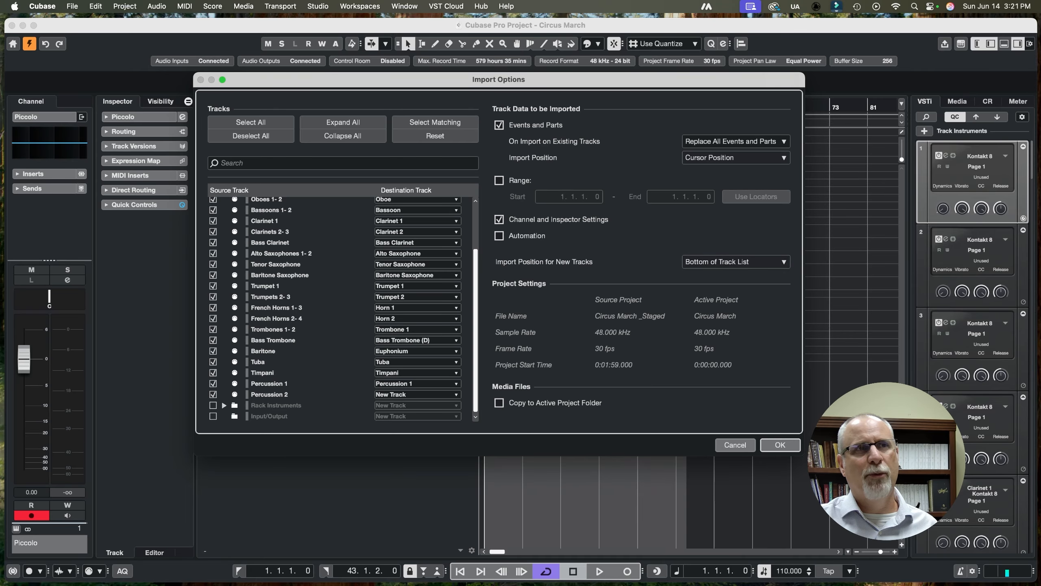
- Keep Bottom of Track List as the import position for new tracks and run the track import
{"action": "left_click", "coordinate": [763, 262]}
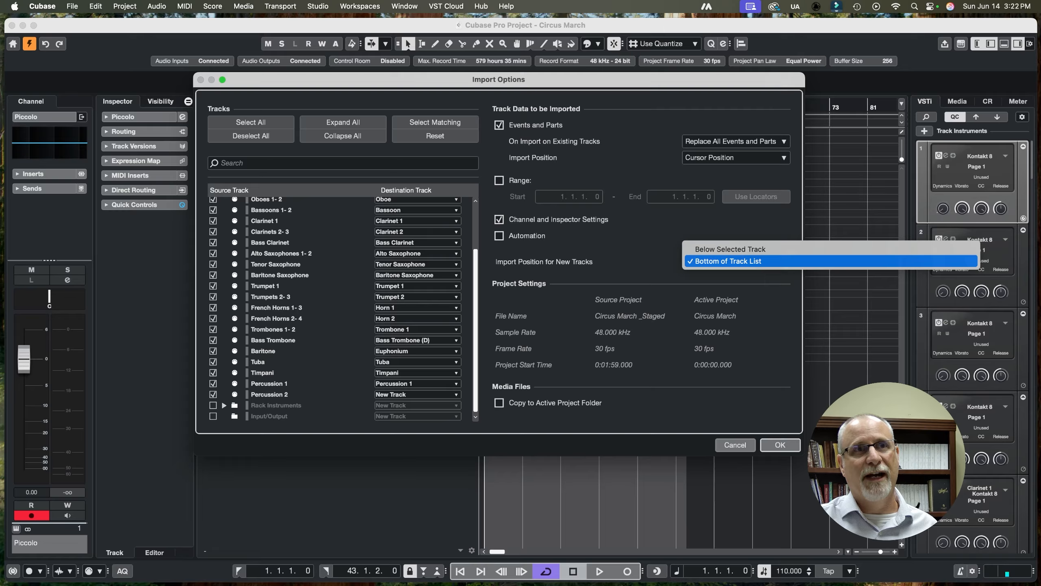
{"action": "left_click", "coordinate": [728, 261]}
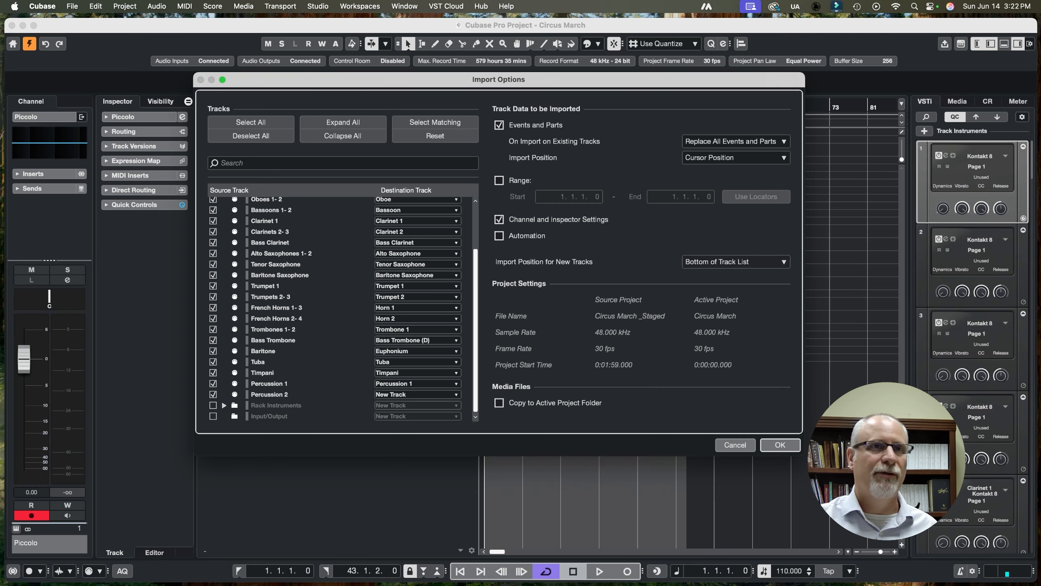
{"action": "left_click", "coordinate": [737, 261]}
{"action": "left_click", "coordinate": [736, 261]}
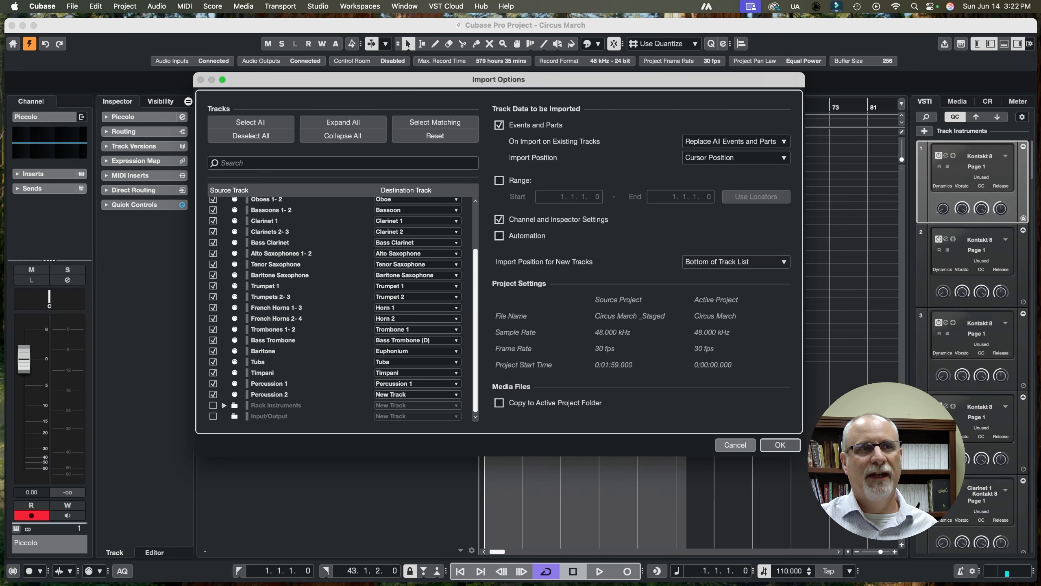
{"action": "left_click", "coordinate": [781, 445]}
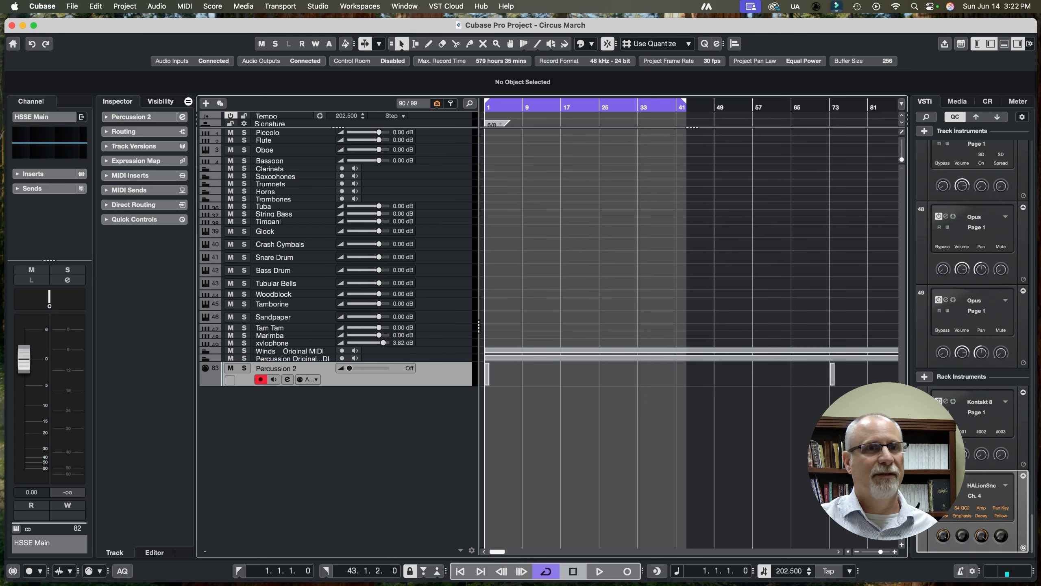
- Examine the beginning of the imported Percussion 2 part on the timeline at different magnifications
{"action": "key", "text": "g"}
{"action": "key", "text": "g"}
{"action": "key", "text": "g"}
{"action": "key", "text": "g"}
{"action": "key", "text": "g"}
{"action": "key", "text": "g"}
{"action": "key", "text": "g"}
{"action": "key", "text": "g"}
{"action": "key", "text": "h"}
{"action": "key", "text": "h"}
{"action": "key", "text": "h"}
{"action": "key", "text": "h"}
{"action": "key", "text": "h"}
{"action": "key", "text": "h"}
{"action": "key", "text": "h"}
{"action": "key", "text": "h"}
{"action": "key", "text": "h"}
{"action": "key", "text": "h"}
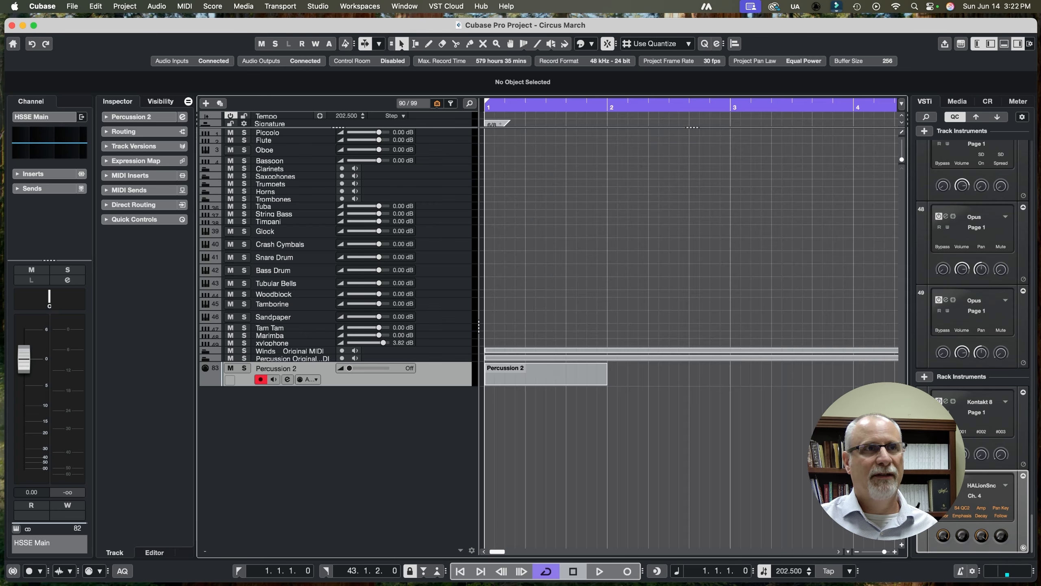
{"action": "key", "text": "g"}
{"action": "key", "text": "g"}
{"action": "key", "text": "g"}
{"action": "key", "text": "g"}
{"action": "key", "text": "g"}
{"action": "key", "text": "h"}
{"action": "key", "text": "h"}
{"action": "key", "text": "h"}
{"action": "key", "text": "h"}
{"action": "key", "text": "h"}
{"action": "key", "text": "h"}
{"action": "key", "text": "h"}
{"action": "key", "text": "h"}
{"action": "key", "text": "h"}
{"action": "key", "text": "h"}
{"action": "key", "text": "h"}
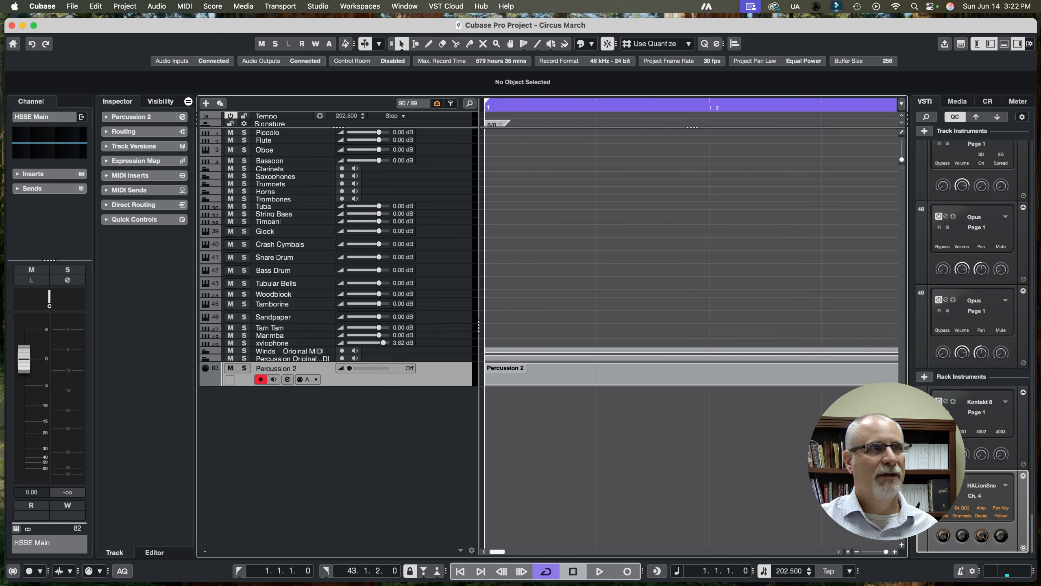
- Expand the Winds Original MIDI and Percussion Original MIDI folders and look through their imported parts
{"action": "left_click", "coordinate": [216, 350]}
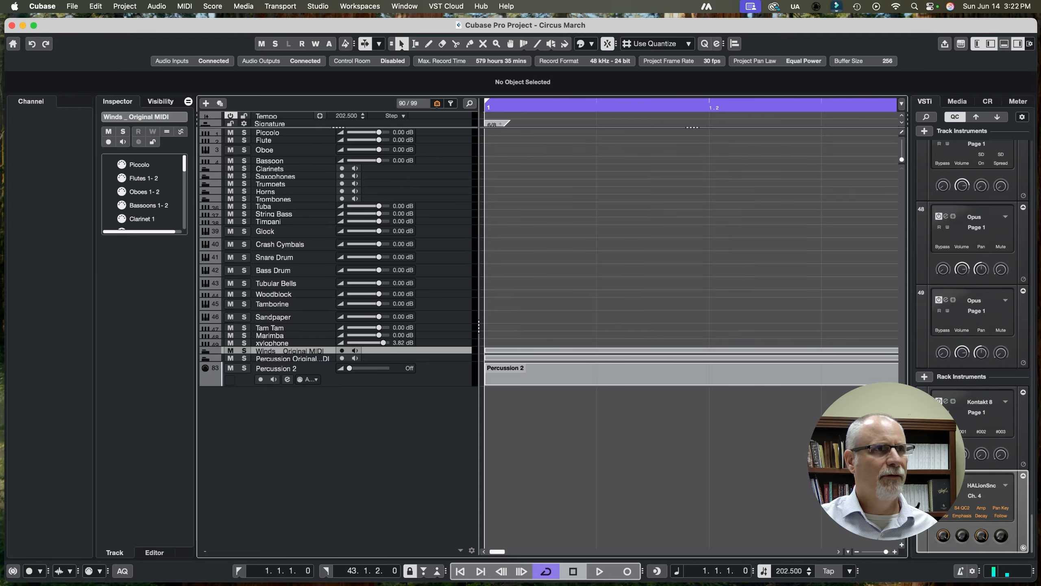
{"action": "left_click", "coordinate": [205, 351]}
{"action": "scroll", "coordinate": [298, 398], "scroll_direction": "down", "scroll_amount": 12}
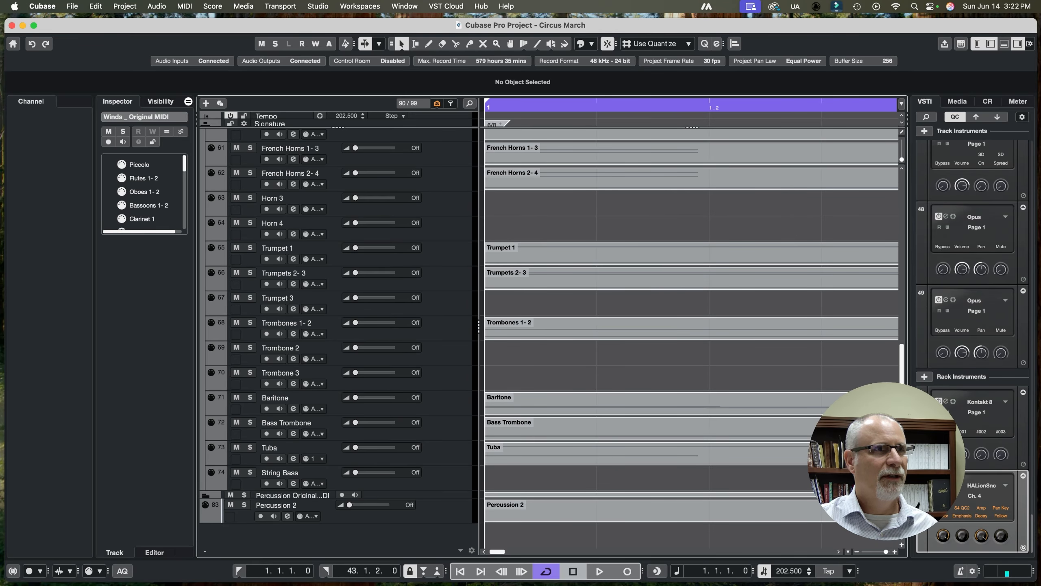
{"action": "left_click", "coordinate": [206, 495]}
{"action": "scroll", "coordinate": [336, 337], "scroll_direction": "up", "scroll_amount": 15}
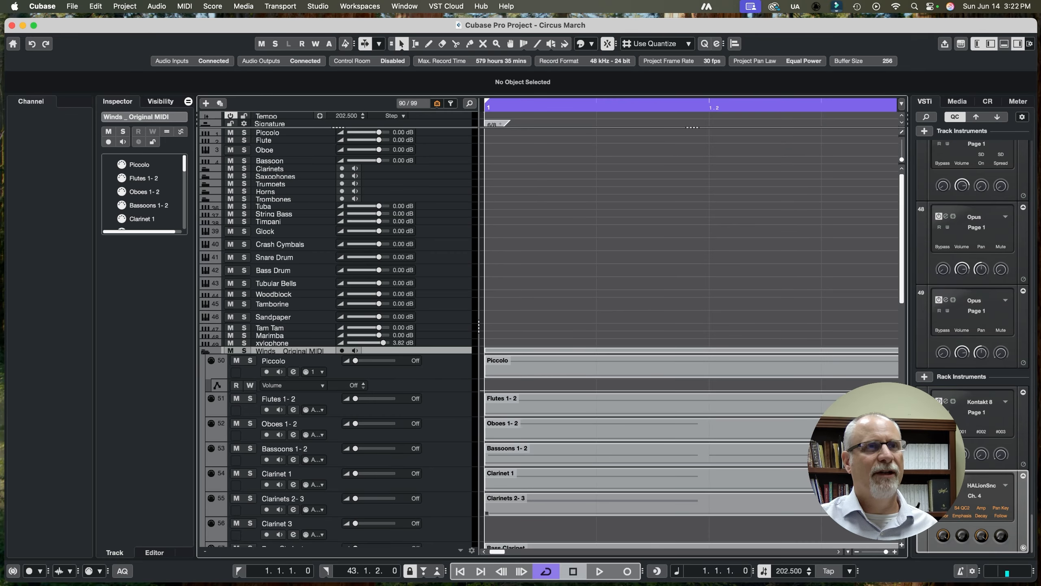
{"action": "scroll", "coordinate": [336, 328], "scroll_direction": "down", "scroll_amount": 15}
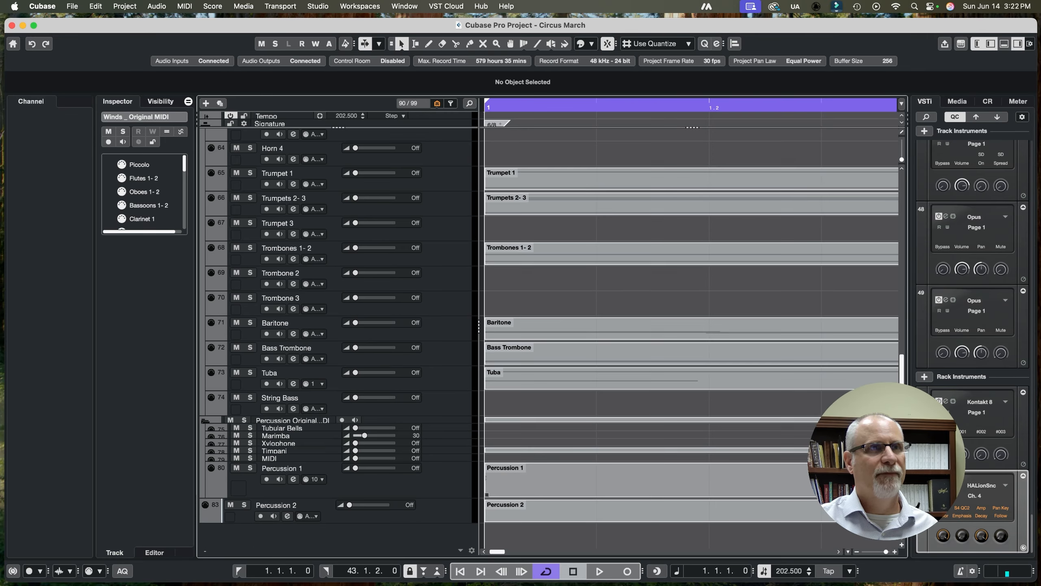
{"action": "scroll", "coordinate": [336, 329], "scroll_direction": "up", "scroll_amount": 15}
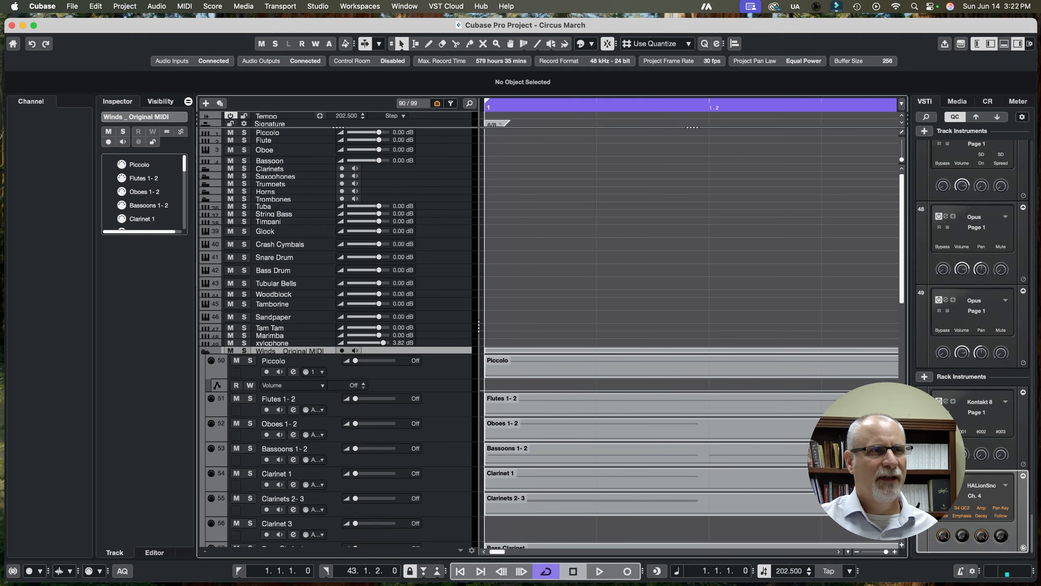
- Show the Pan and Mute automation lanes under the imported Piccolo track, reduce the Pan lane's height and select the track
{"action": "left_click", "coordinate": [369, 409]}
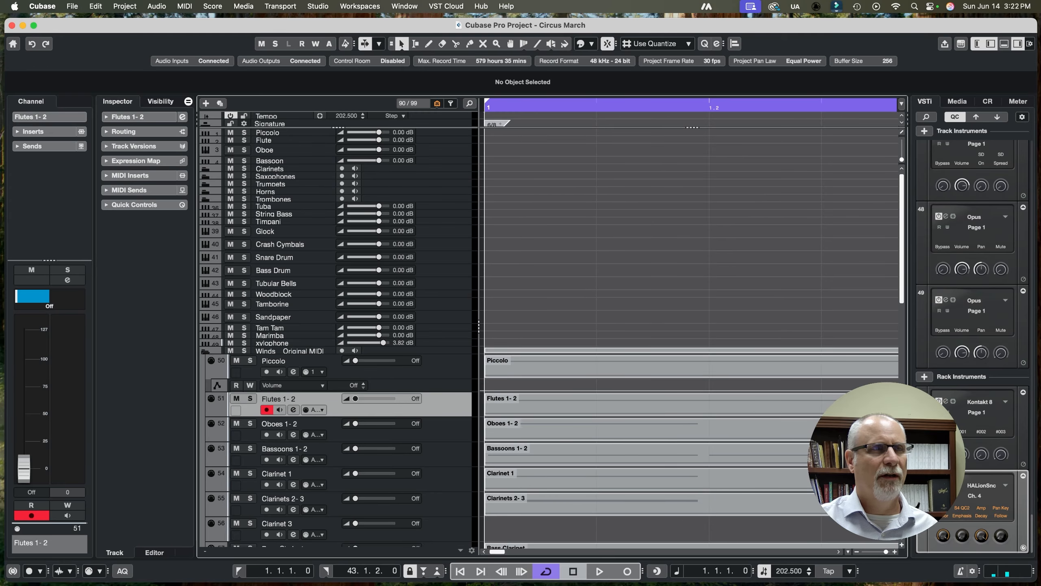
{"action": "left_click", "coordinate": [216, 386]}
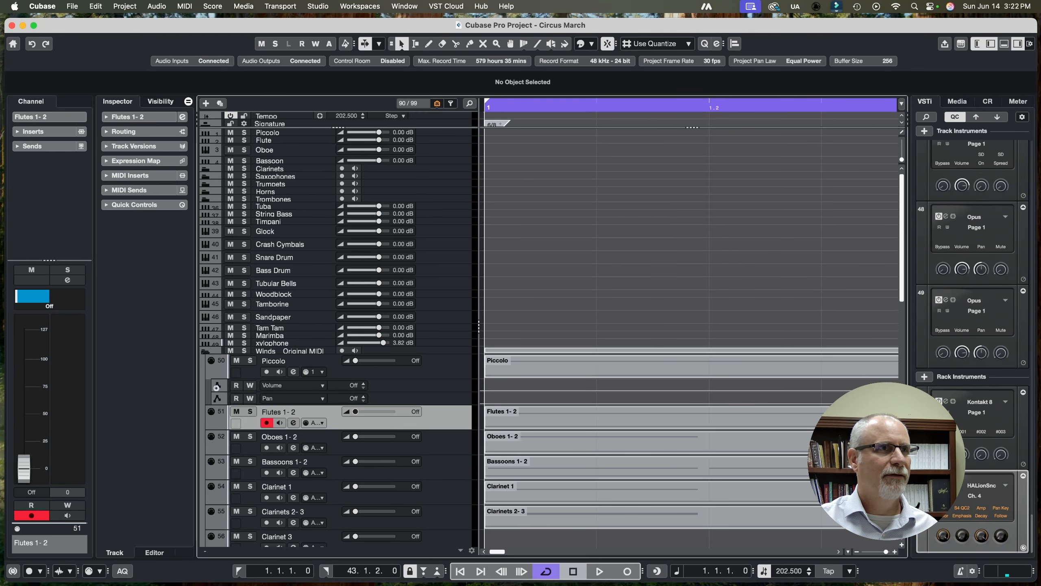
{"action": "left_click", "coordinate": [216, 386]}
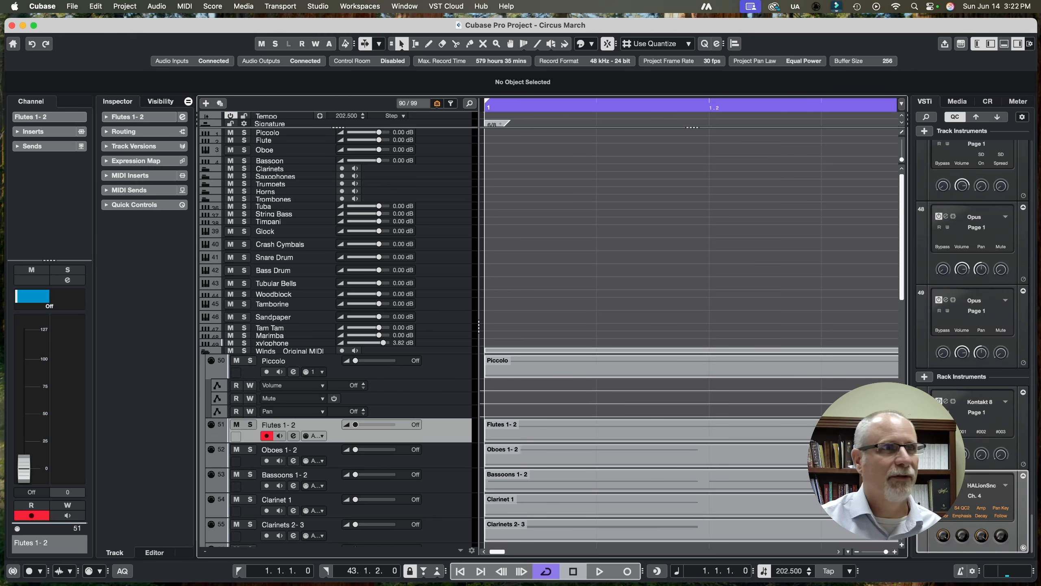
{"action": "left_click_drag", "start_coordinate": [217, 417], "coordinate": [217, 411]}
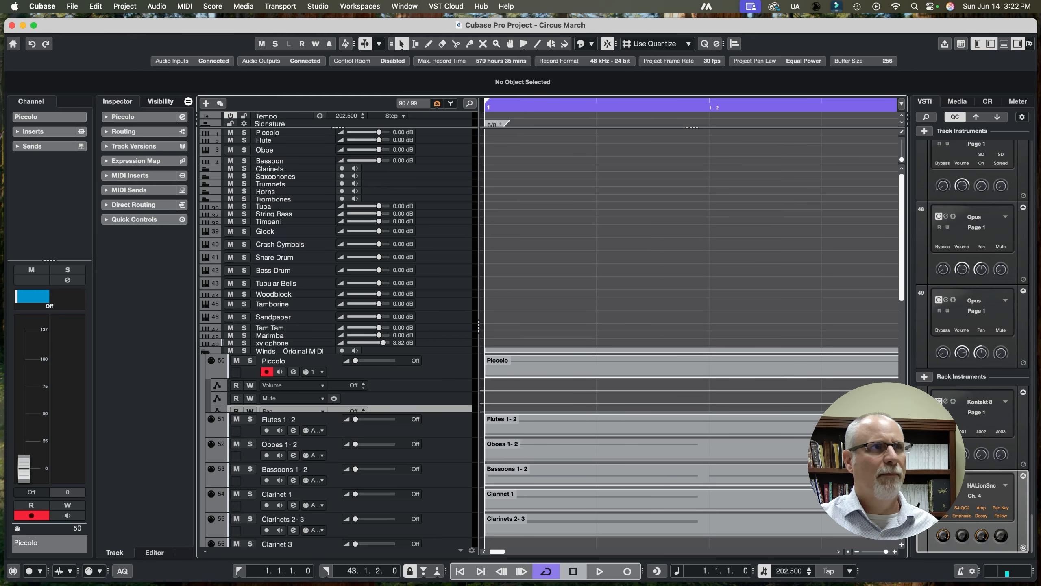
{"action": "left_click", "coordinate": [295, 362]}
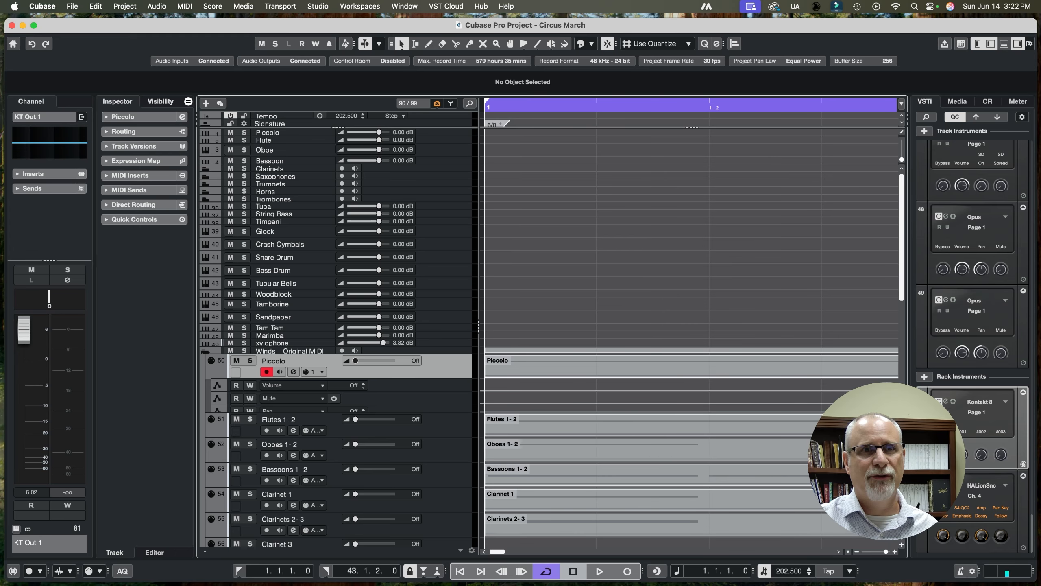
- Enlarge the divided track area and the Signature track, and delete the 3/4 time signature at bar 462
{"action": "key", "text": "shift+f"}
{"action": "left_click_drag", "start_coordinate": [877, 551], "coordinate": [878, 552]}
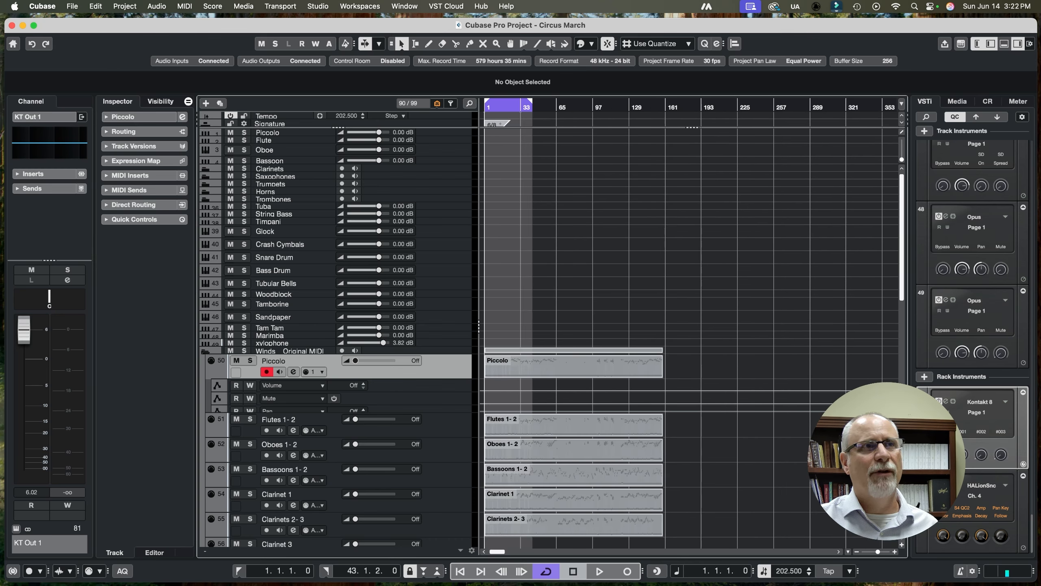
{"action": "left_click_drag", "start_coordinate": [338, 128], "coordinate": [338, 213]}
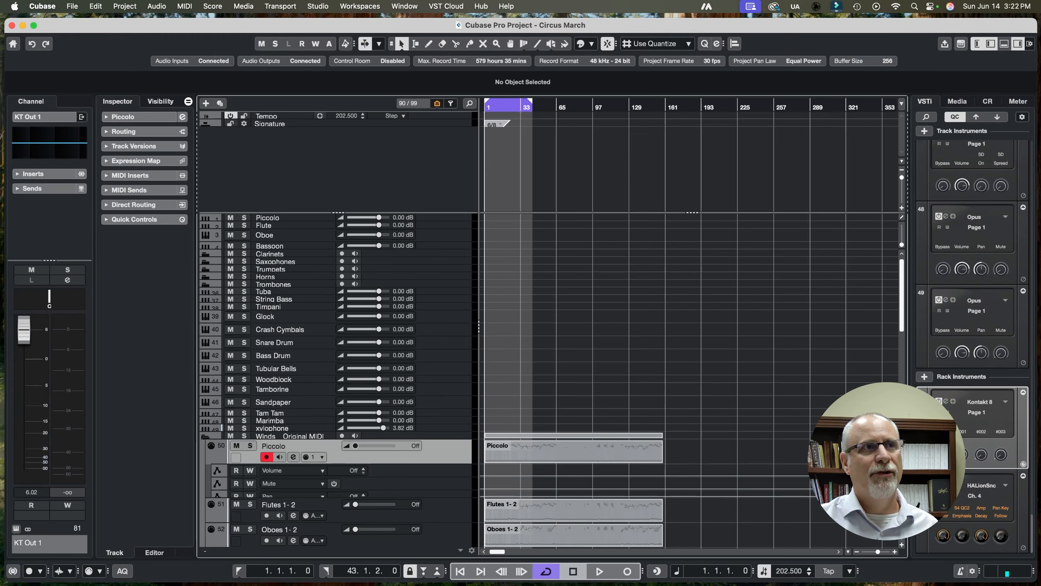
{"action": "left_click", "coordinate": [288, 123]}
{"action": "left_click_drag", "start_coordinate": [287, 127], "coordinate": [288, 179]}
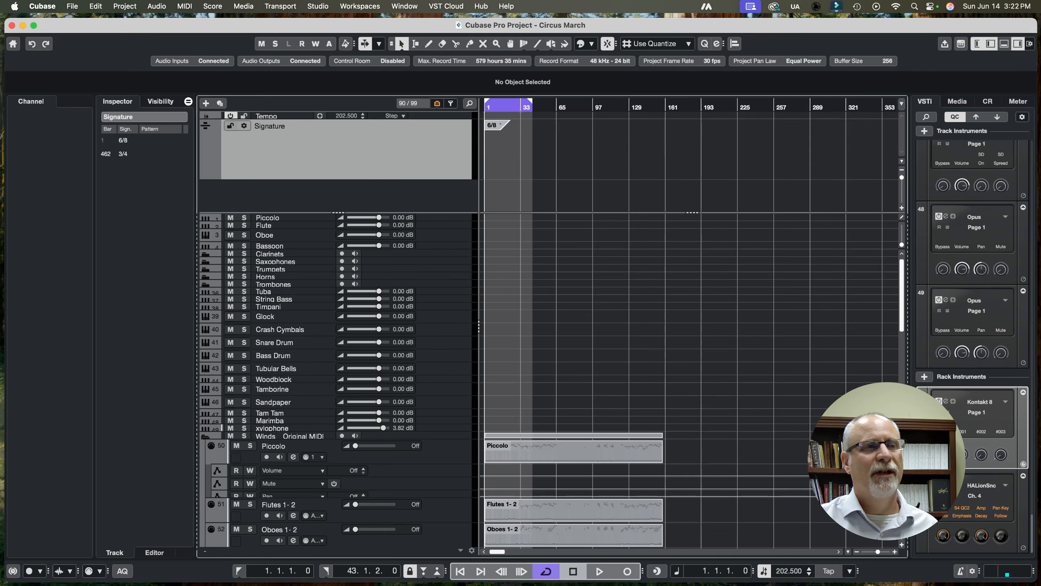
{"action": "mouse_move", "coordinate": [543, 108]}
{"action": "left_mouse_down"}
{"action": "mouse_move", "coordinate": [751, 109]}
{"action": "mouse_move", "coordinate": [533, 108]}
{"action": "left_mouse_up"}
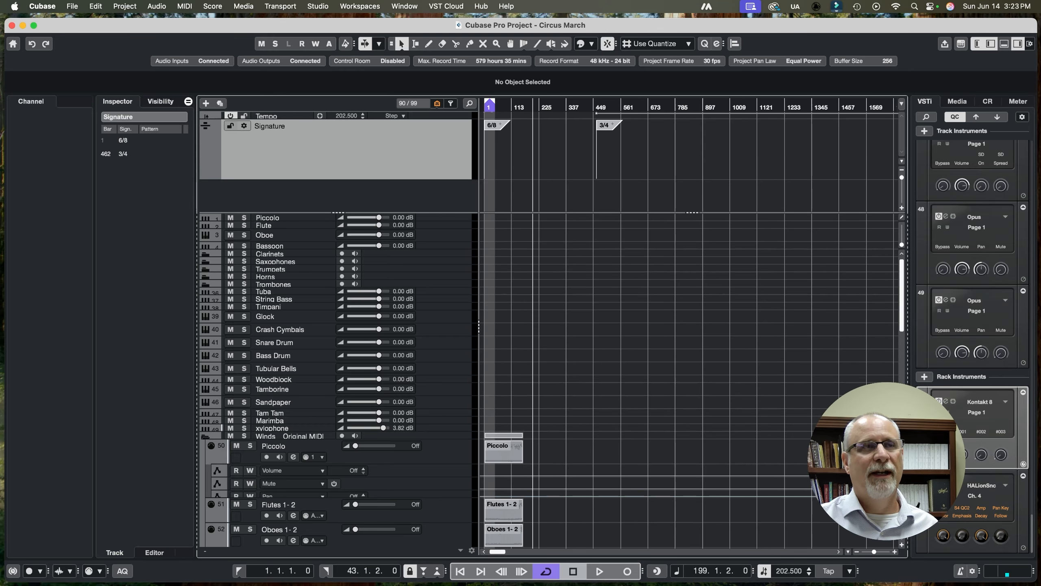
{"action": "left_click", "coordinate": [604, 125]}
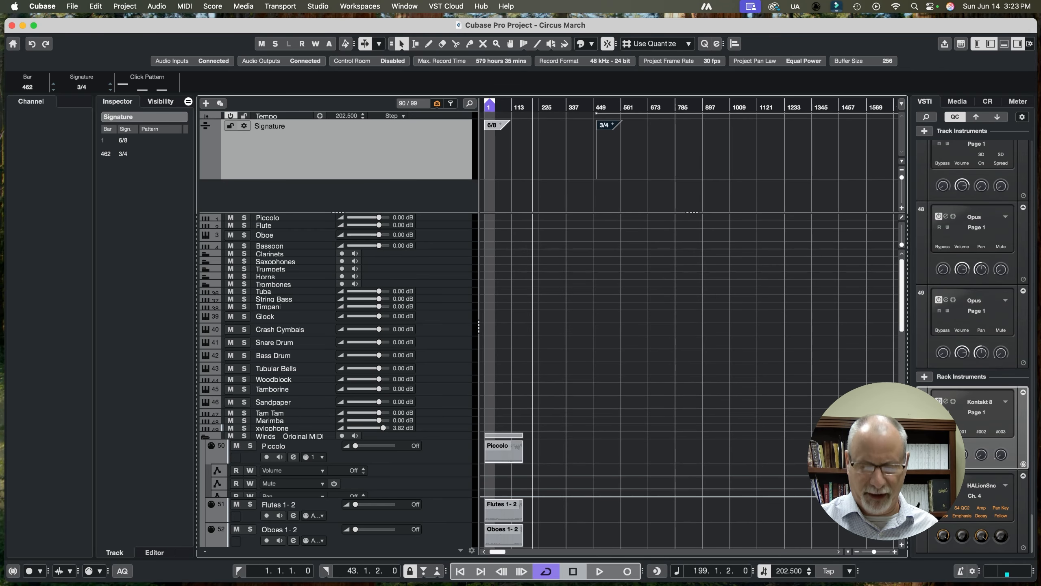
{"action": "key", "text": "Delete"}
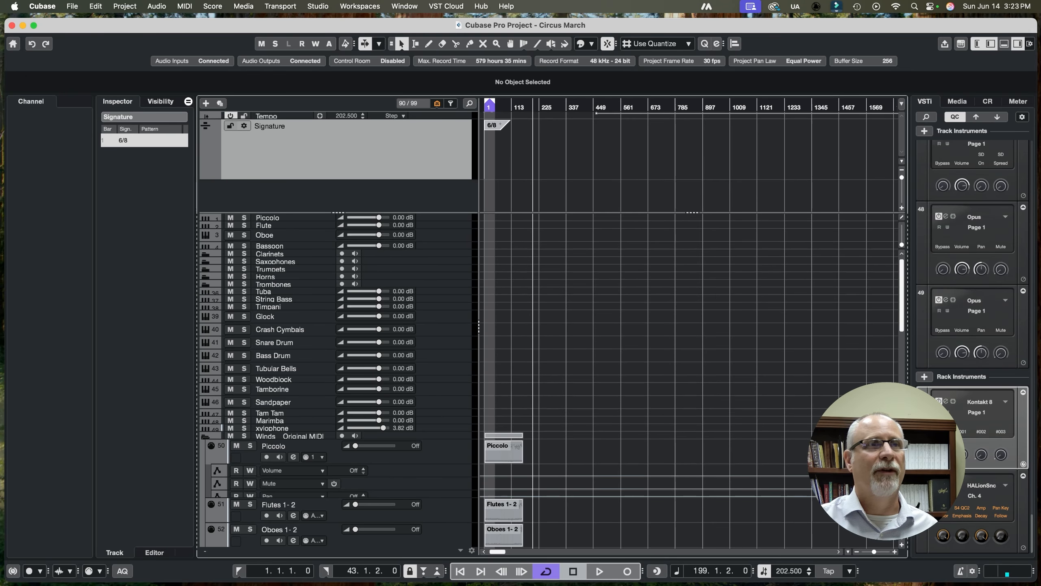
- Enlarge the Tempo track and delete the 140 tempo event at bar 462
{"action": "left_click_drag", "start_coordinate": [288, 119], "coordinate": [288, 196]}
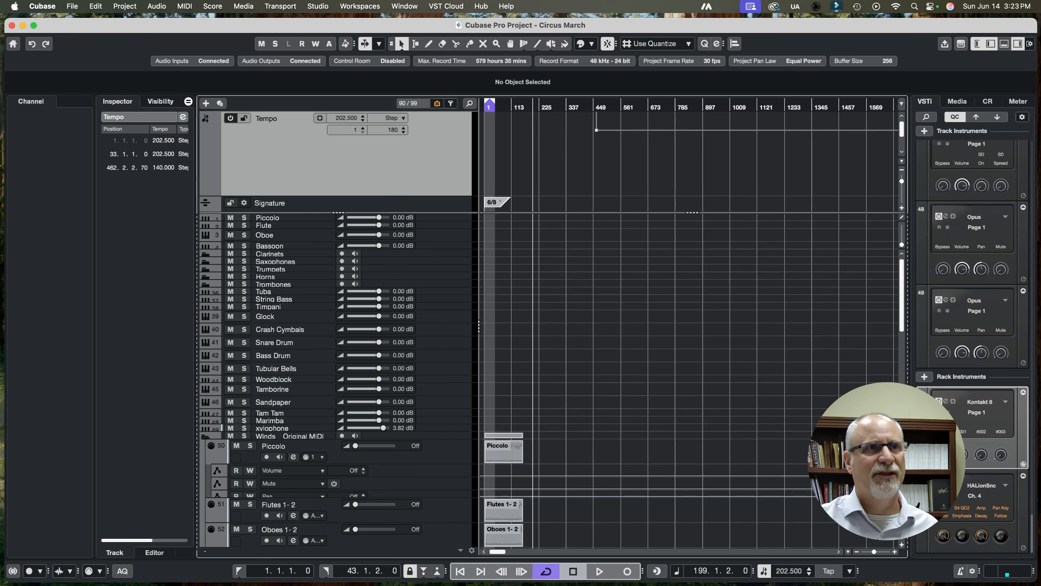
{"action": "left_click_drag", "start_coordinate": [584, 120], "coordinate": [604, 137]}
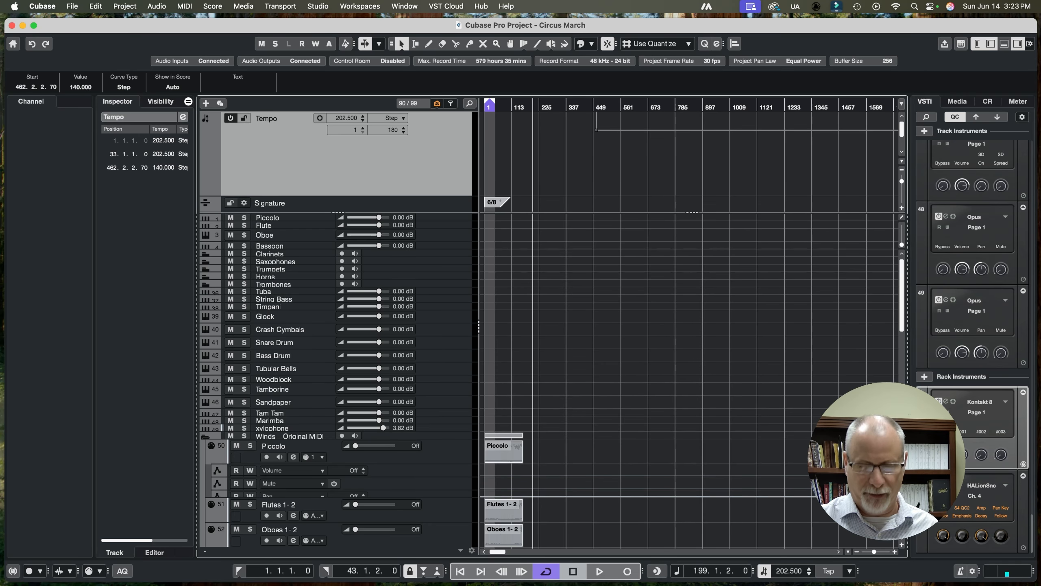
{"action": "key", "text": "Delete"}
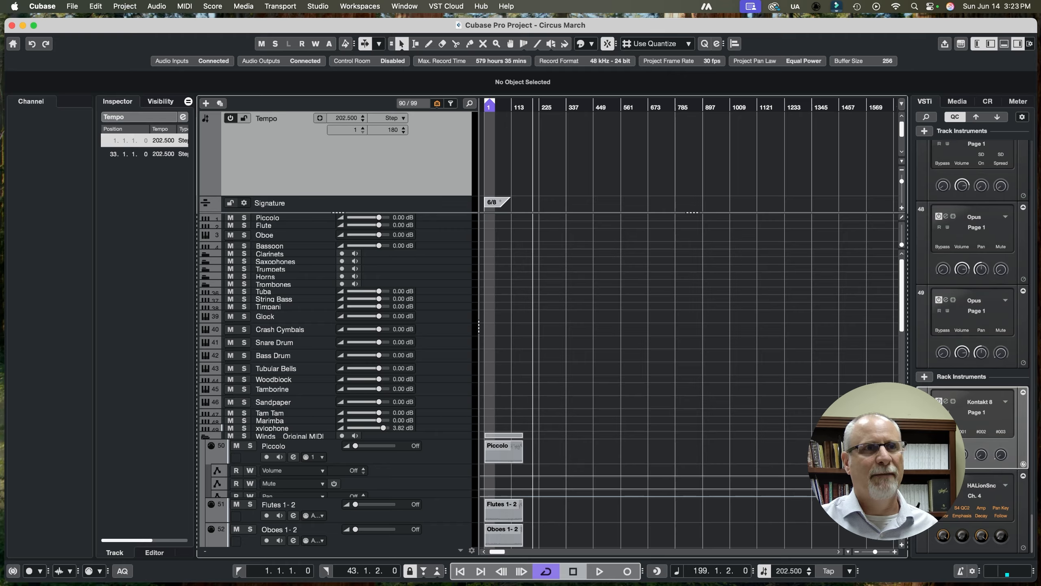
- Return the cursor to the project start and play back the imported march
{"action": "scroll", "coordinate": [336, 382], "scroll_direction": "down", "scroll_amount": 10}
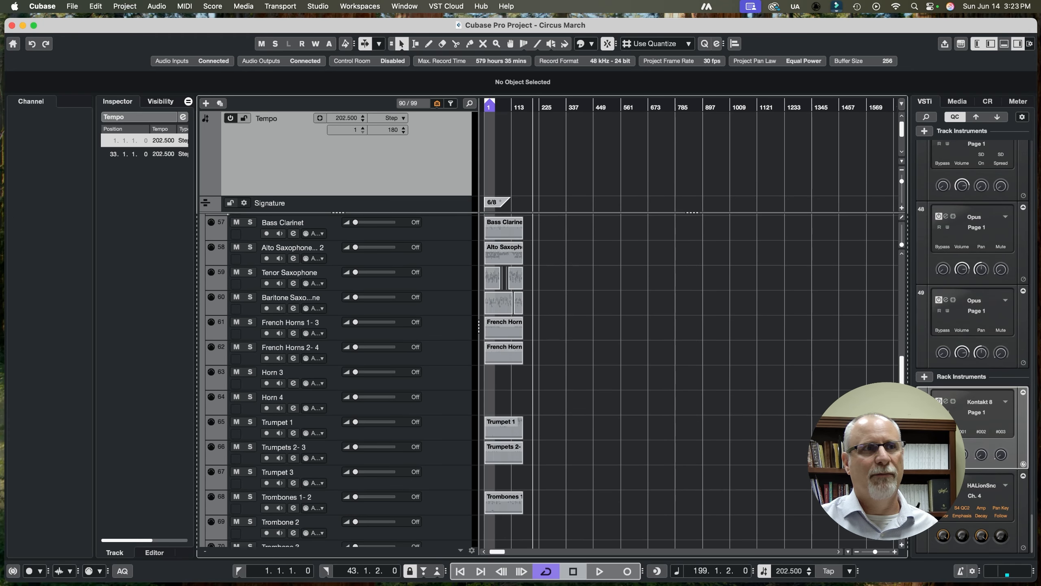
{"action": "key", "text": "h"}
{"action": "key", "text": "h"}
{"action": "key", "text": "h"}
{"action": "key", "text": "h"}
{"action": "key", "text": "h"}
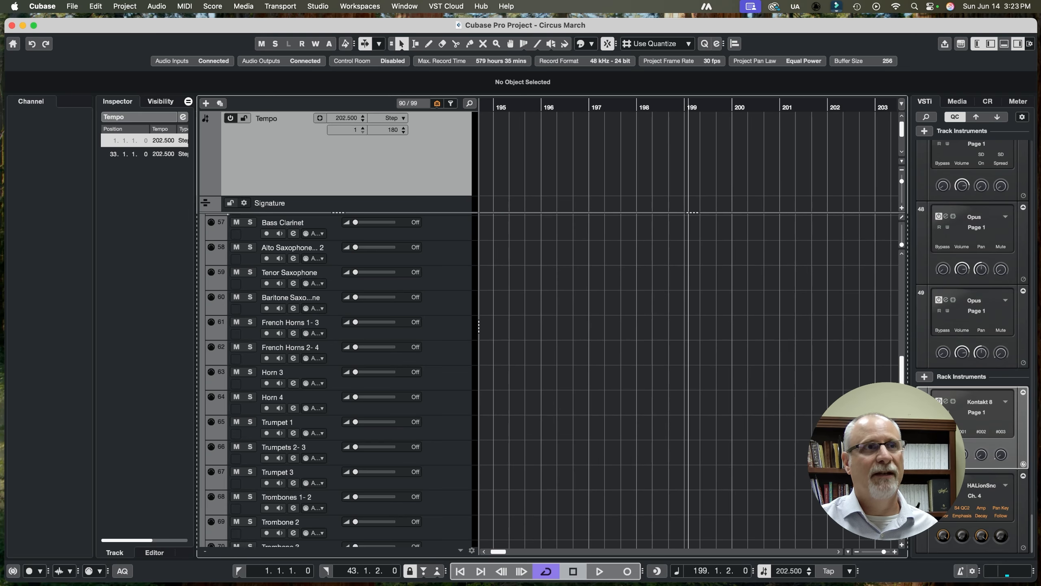
{"action": "key", "text": "g"}
{"action": "key", "text": "h"}
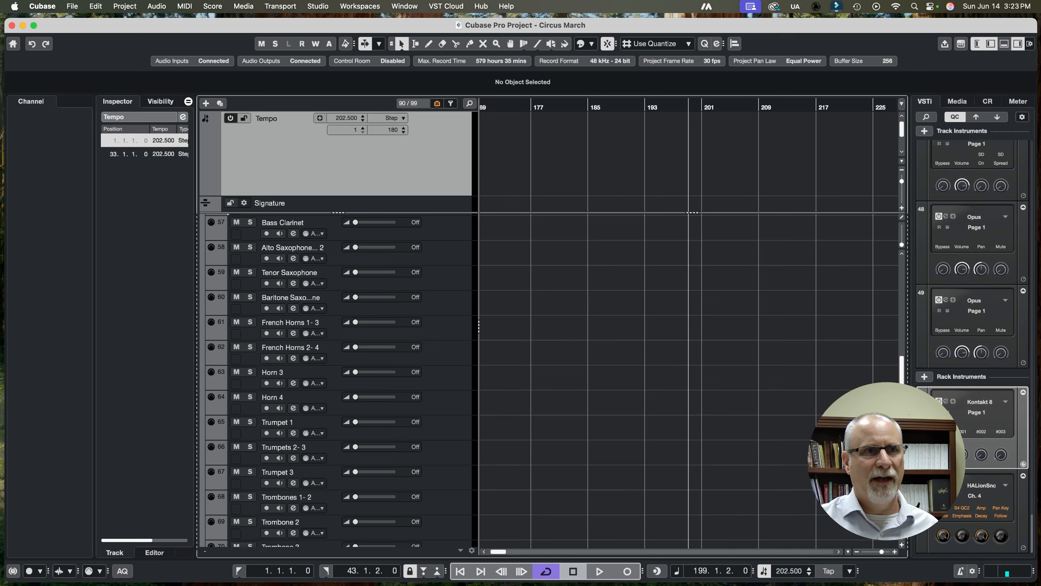
{"action": "left_click", "coordinate": [573, 571]}
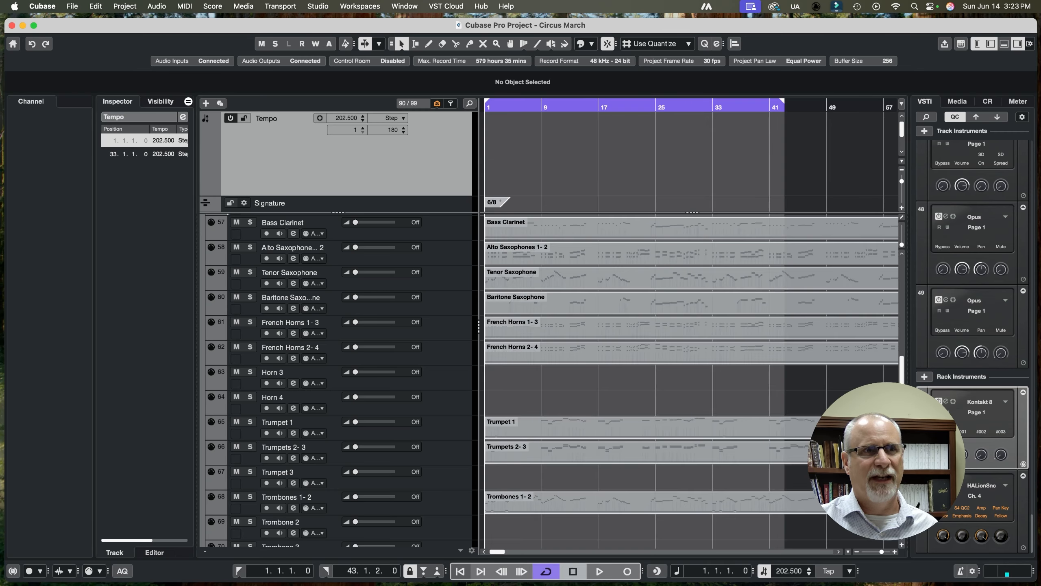
{"action": "key", "text": "space"}
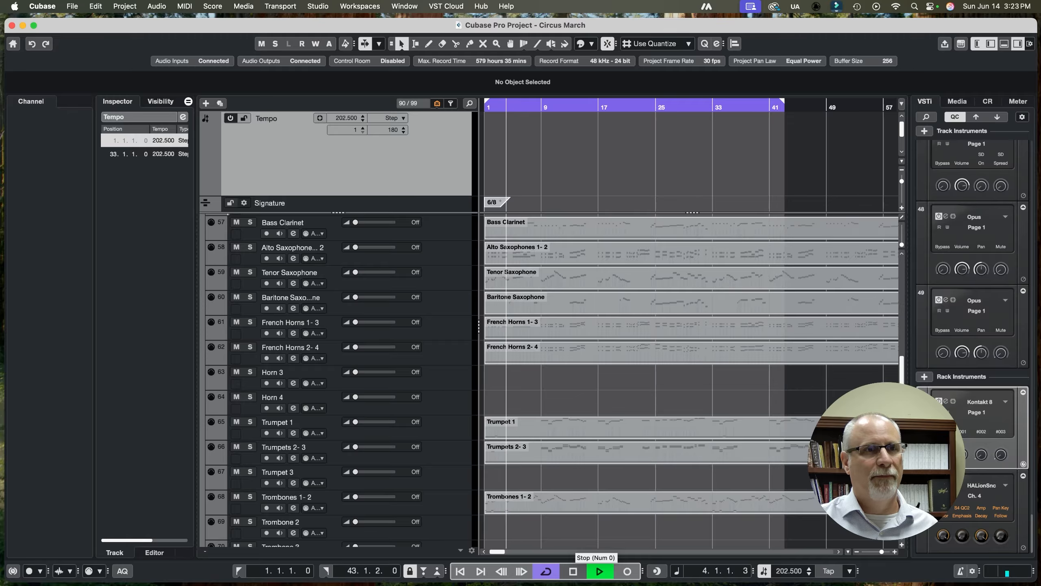
- Stop playback and copy the imported Piccolo part onto the Piccolo instrument track at the project start
{"action": "key", "text": "space"}
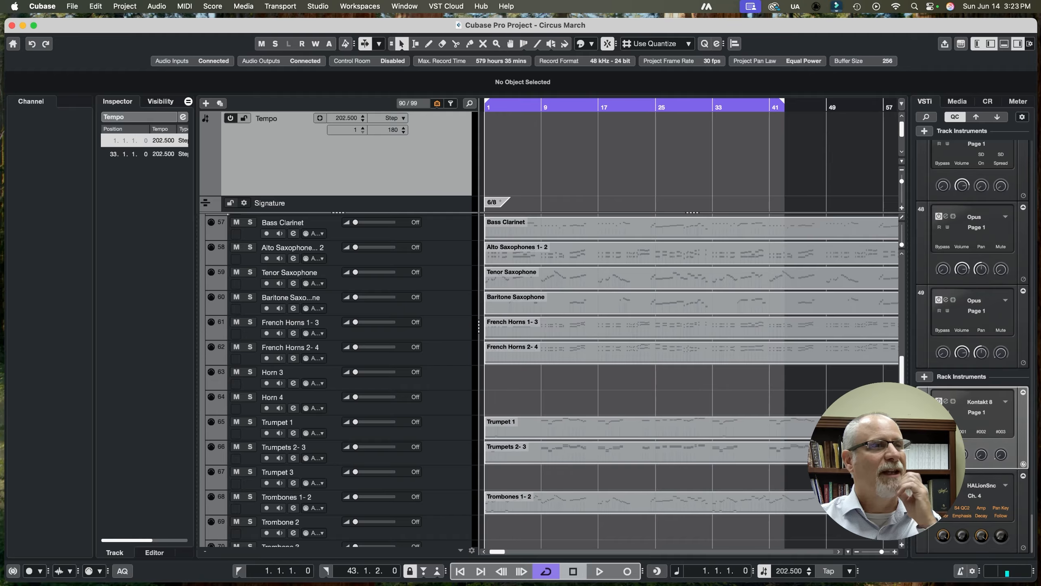
{"action": "left_click", "coordinate": [287, 223]}
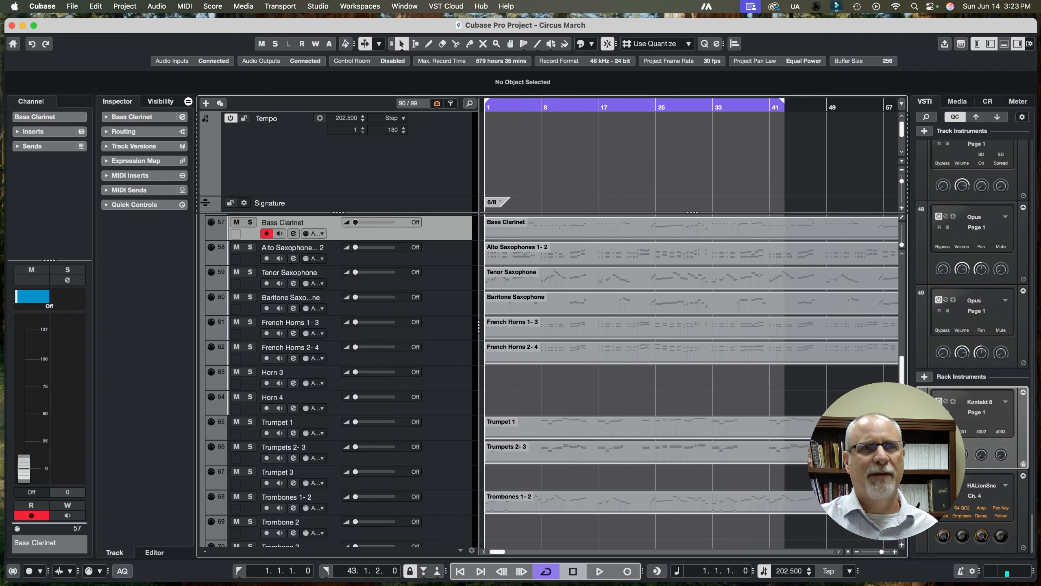
{"action": "scroll", "coordinate": [341, 381], "scroll_direction": "up", "scroll_amount": 15}
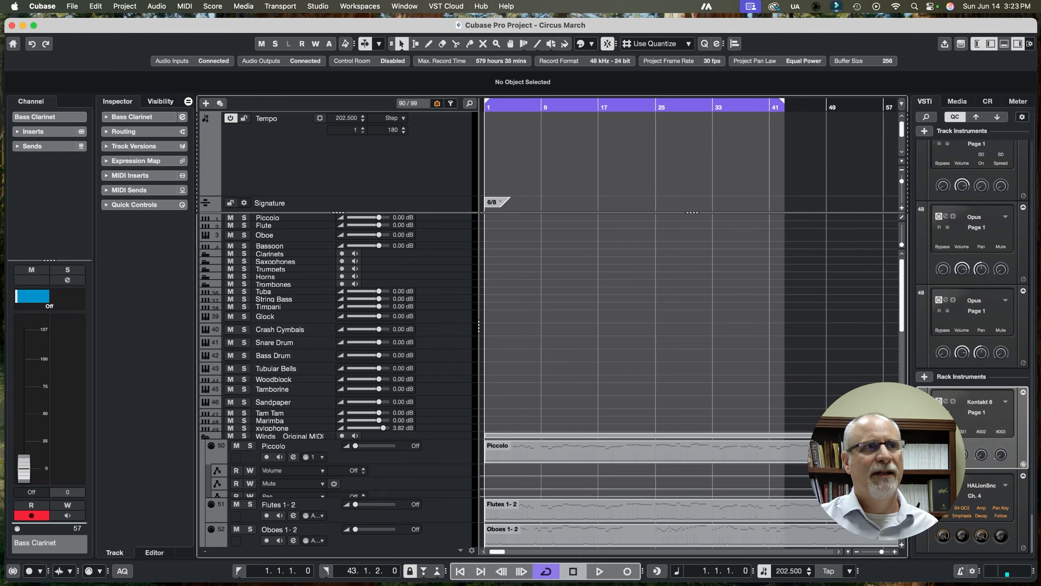
{"action": "left_click", "coordinate": [287, 218]}
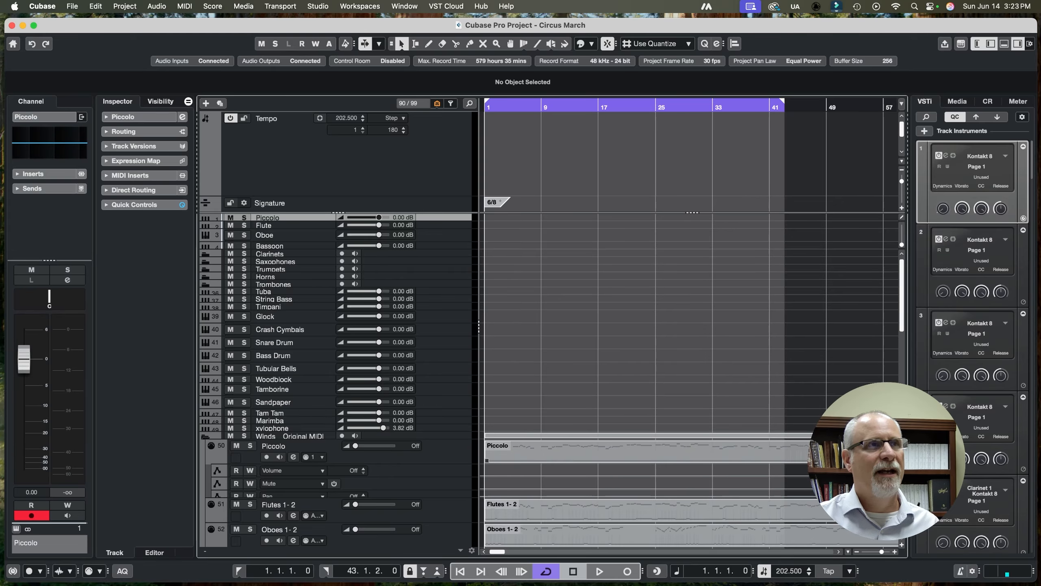
{"action": "left_click", "coordinate": [646, 454]}
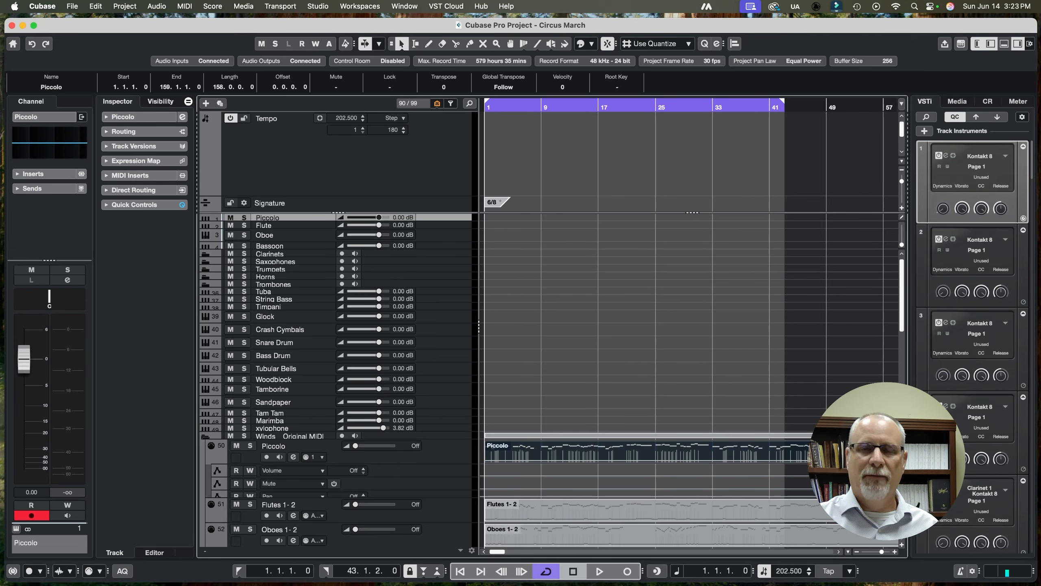
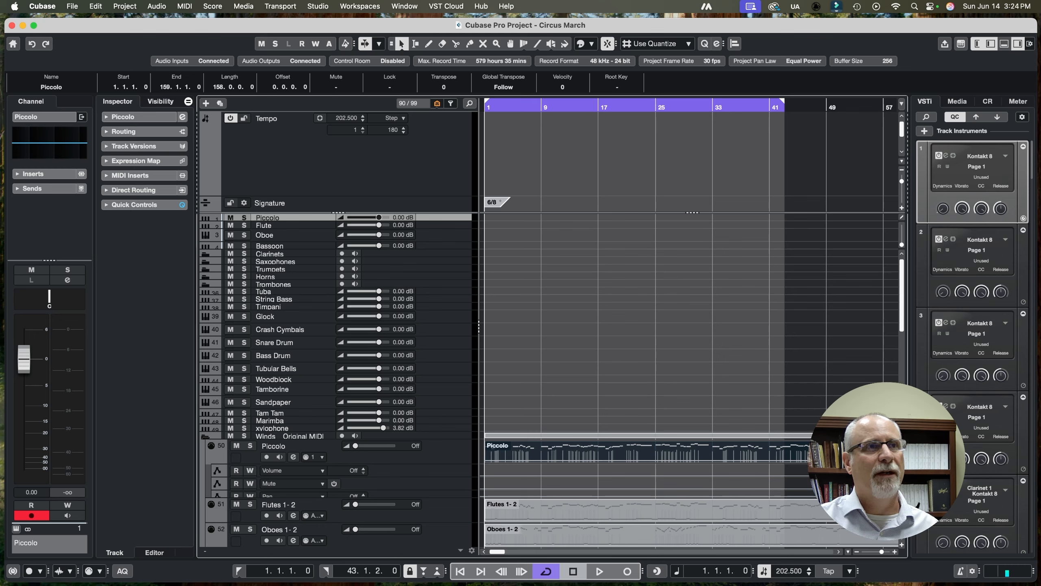
{"action": "key", "text": "Down"}
{"action": "key", "text": "Up"}
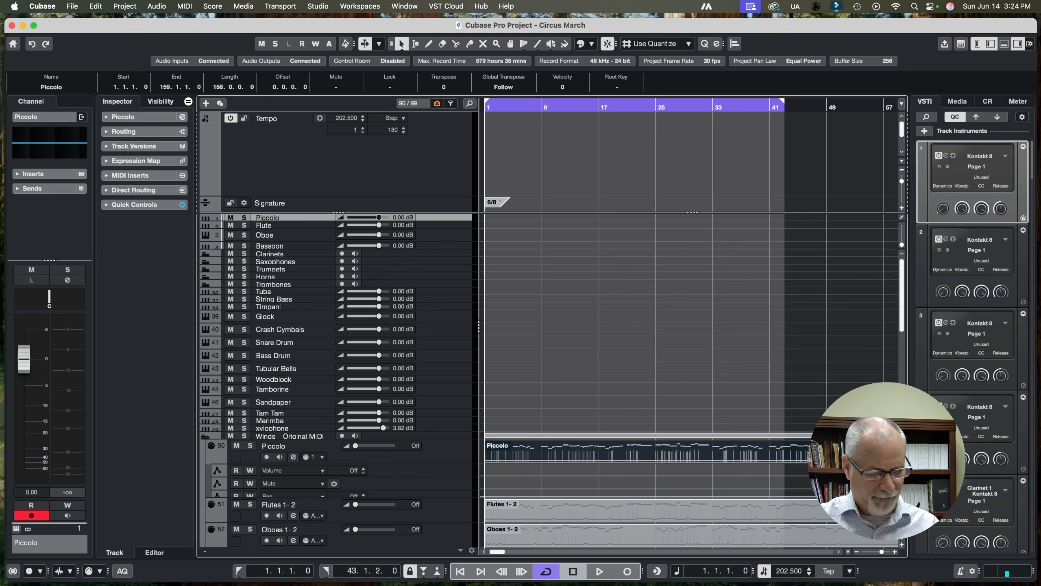
{"action": "key", "text": "super+v"}
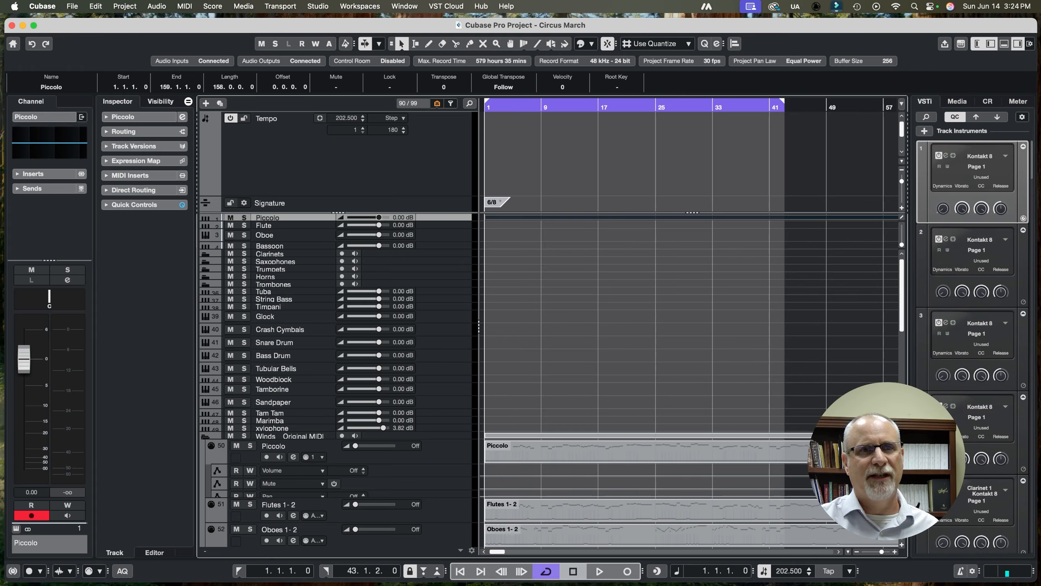
- Extend the end of the cycle range to bar 169 so it covers the whole march
{"action": "key", "text": "g"}
{"action": "key", "text": "g"}
{"action": "key", "text": "g"}
{"action": "key", "text": "g"}
{"action": "key", "text": "g"}
{"action": "key", "text": "h"}
{"action": "key", "text": "h"}
{"action": "key", "text": "h"}
{"action": "key", "text": "h"}
{"action": "key", "text": "g"}
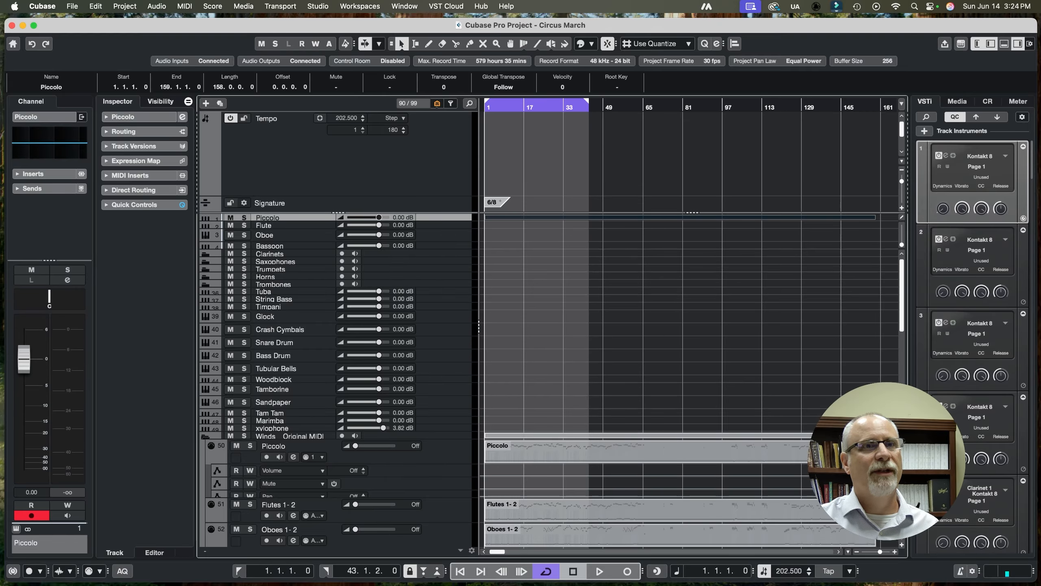
{"action": "left_click_drag", "start_coordinate": [588, 101], "coordinate": [847, 101]}
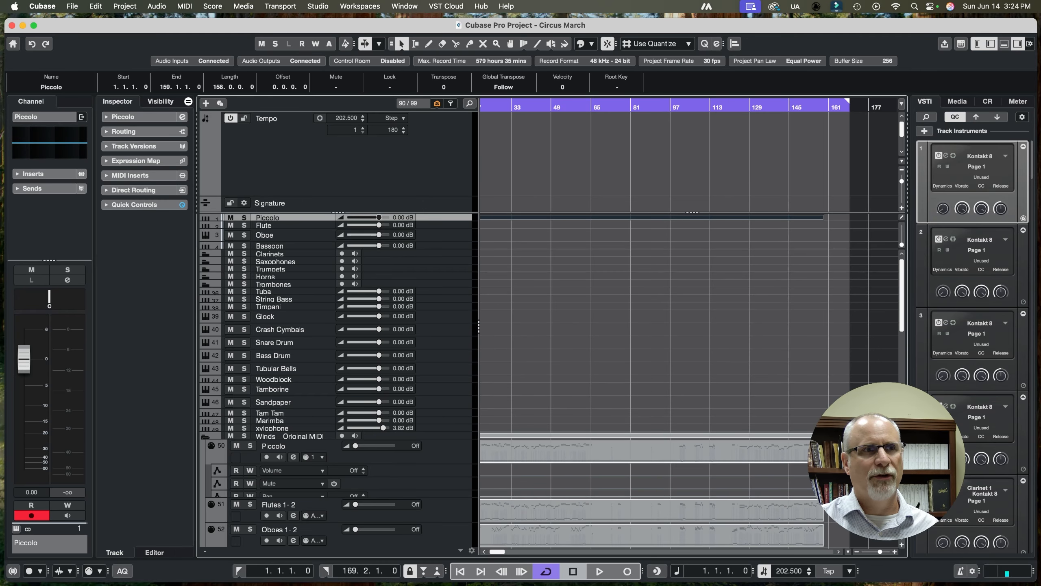
{"action": "scroll", "coordinate": [689, 312], "scroll_direction": "left", "scroll_amount": 3}
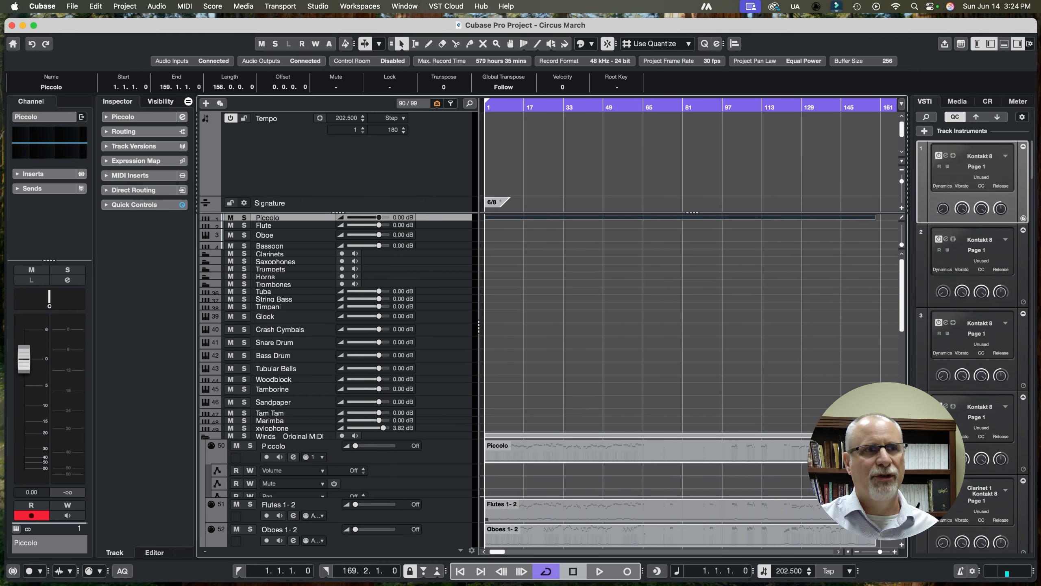
- Glue the split Tenor Saxophone parts into one continuous part, and do the same for the Baritone Saxophone parts
{"action": "left_click", "coordinate": [639, 511]}
{"action": "scroll", "coordinate": [640, 510], "scroll_direction": "down", "scroll_amount": 3}
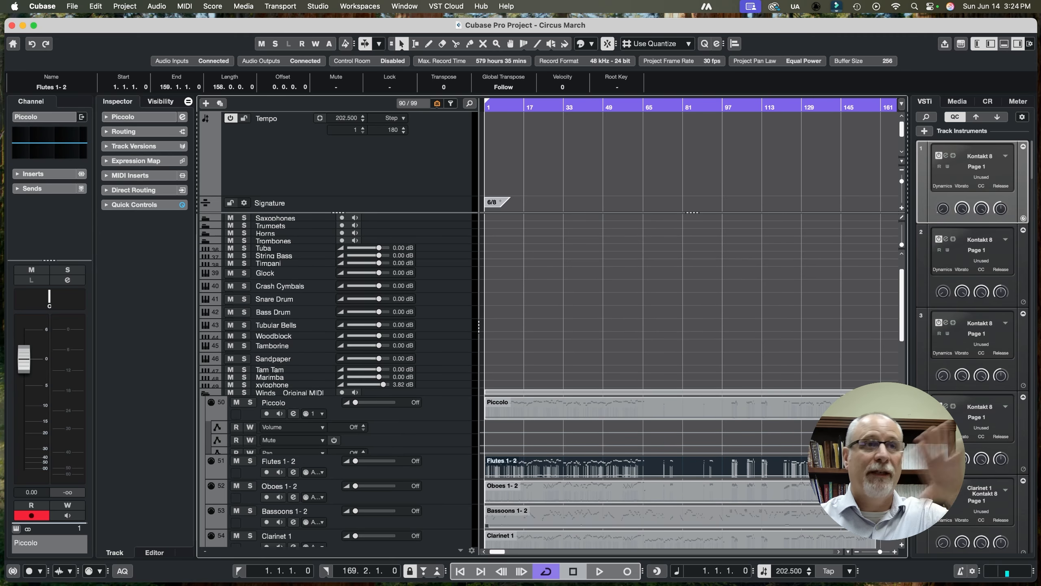
{"action": "scroll", "coordinate": [689, 369], "scroll_direction": "down", "scroll_amount": 5}
{"action": "scroll", "coordinate": [689, 381], "scroll_direction": "down", "scroll_amount": 1}
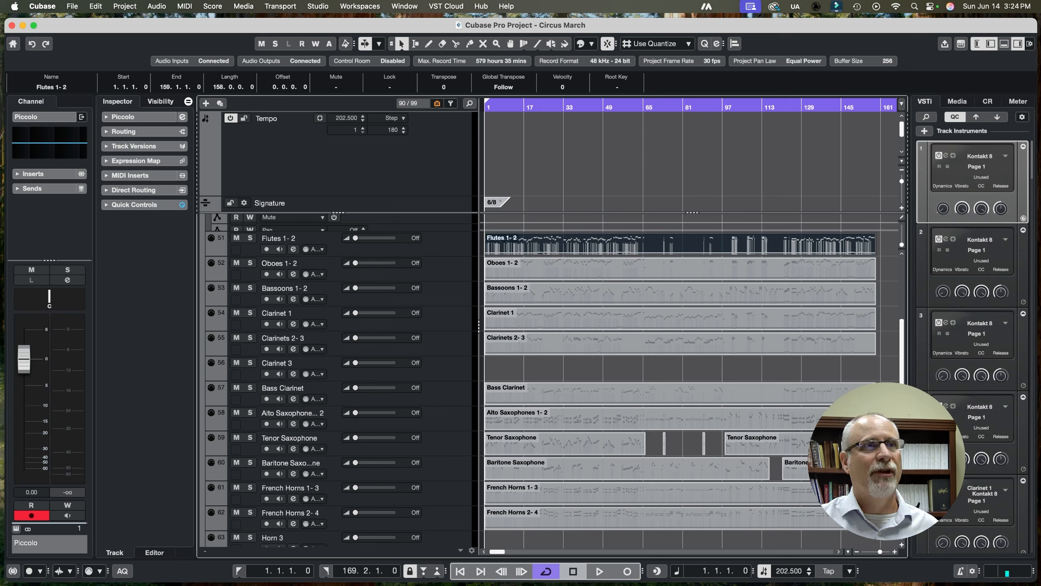
{"action": "left_click", "coordinate": [470, 44]}
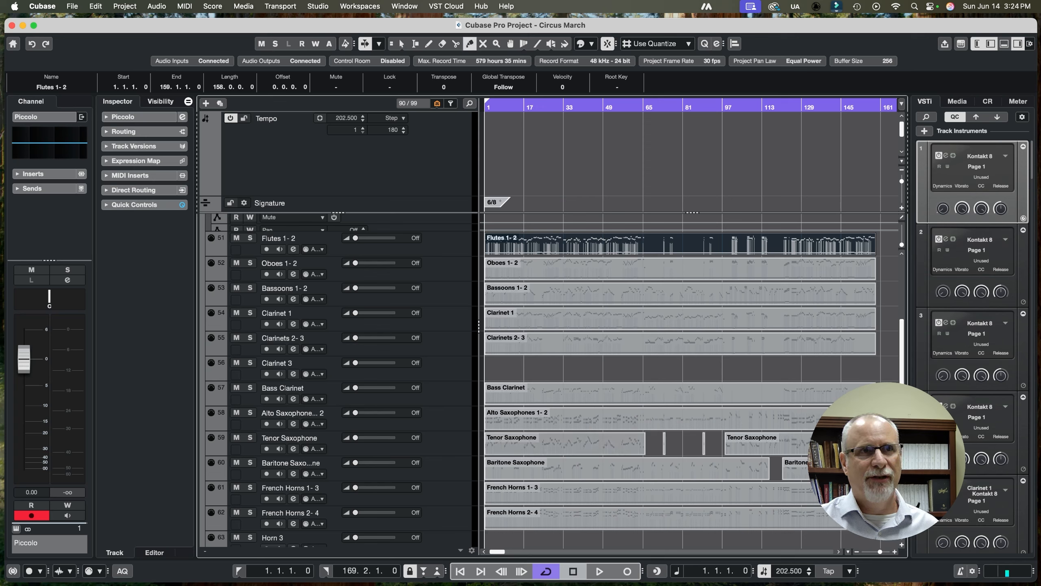
{"action": "left_click", "coordinate": [607, 444]}
{"action": "left_click", "coordinate": [607, 444]}
{"action": "left_click", "coordinate": [607, 444]}
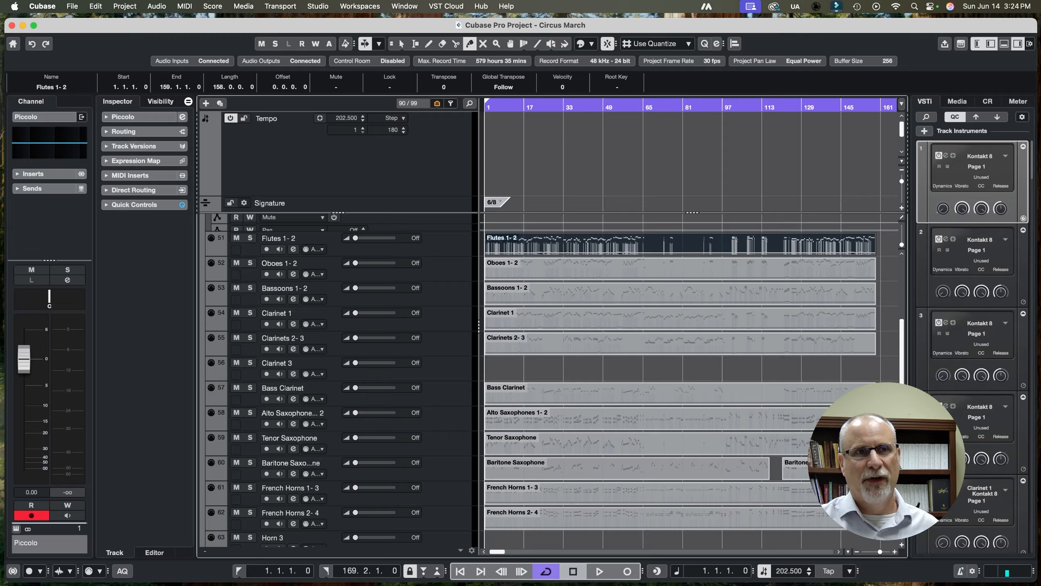
{"action": "left_click", "coordinate": [607, 469]}
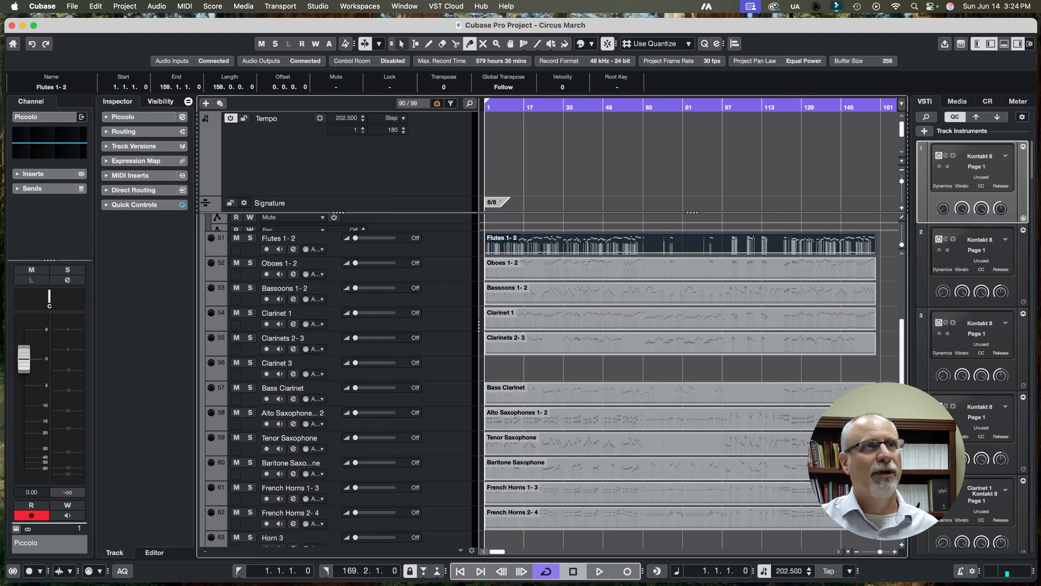
{"action": "left_click", "coordinate": [401, 43]}
{"action": "left_click", "coordinate": [693, 369]}
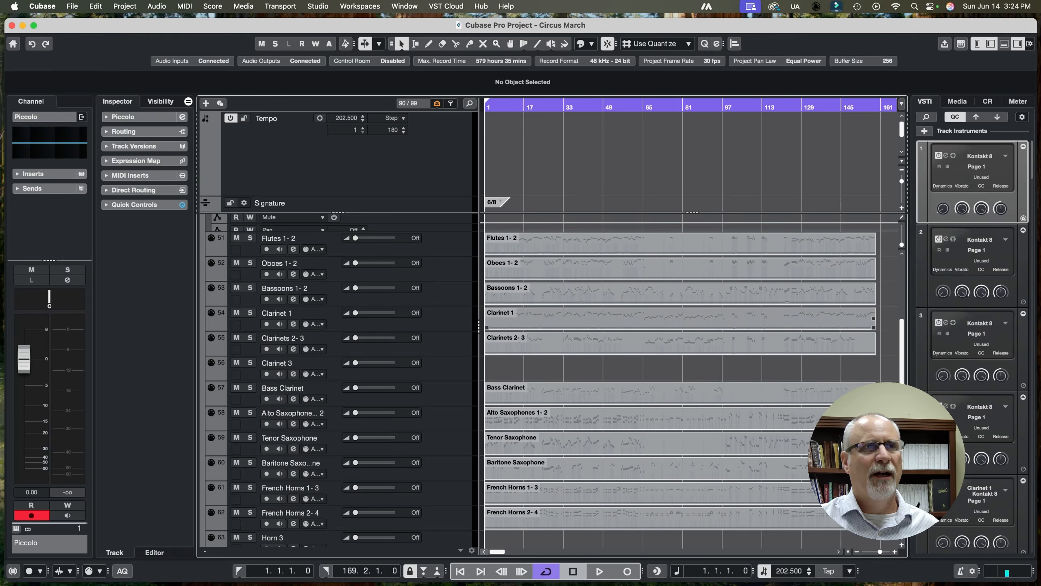
- Copy the imported Flutes 1-2, Oboes 1-2 and Bassoons 1-2 parts onto the Flute, Oboe and Bassoon instrument tracks
{"action": "scroll", "coordinate": [693, 368], "scroll_direction": "down", "scroll_amount": 6}
{"action": "scroll", "coordinate": [693, 368], "scroll_direction": "up", "scroll_amount": 12}
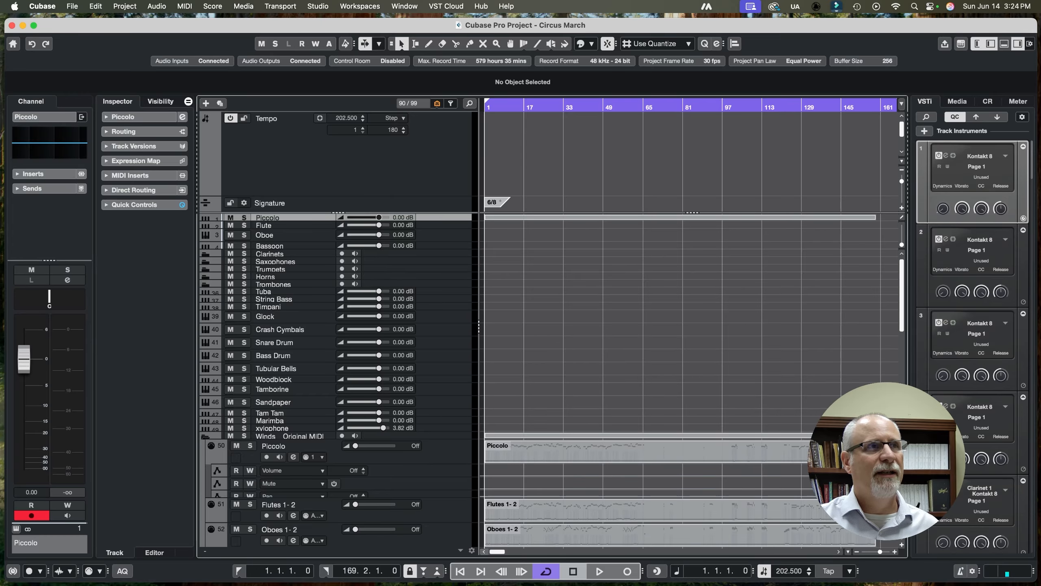
{"action": "scroll", "coordinate": [693, 368], "scroll_direction": "down", "scroll_amount": 2}
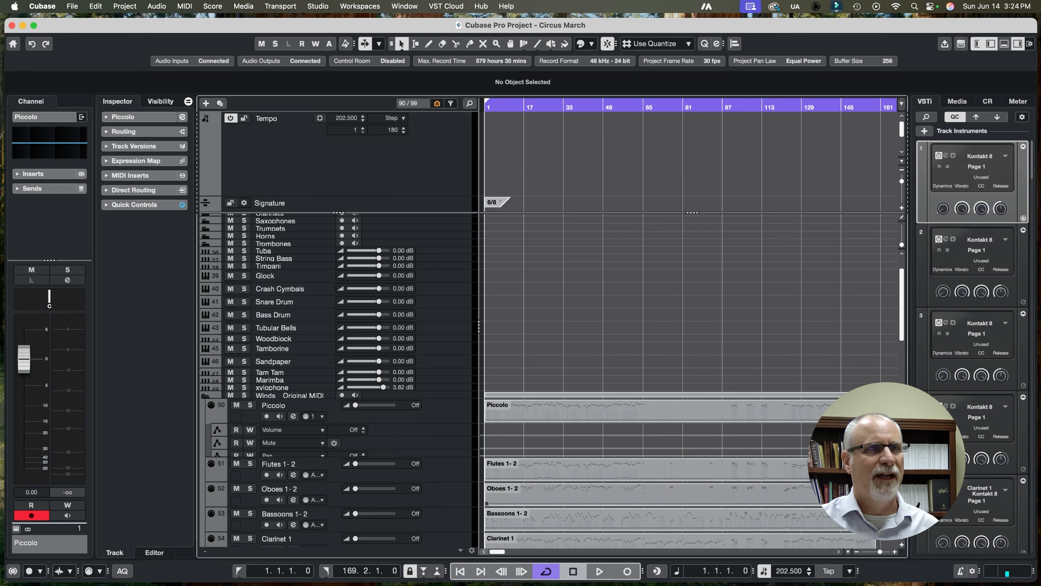
{"action": "left_click", "coordinate": [582, 470]}
{"action": "left_click", "coordinate": [582, 495], "text": "shift"}
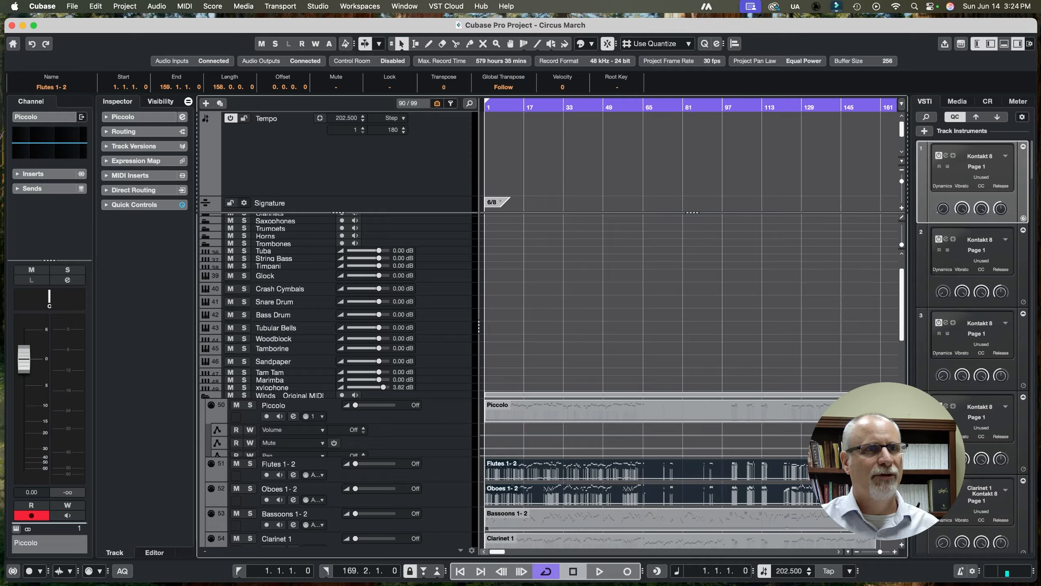
{"action": "left_click", "coordinate": [582, 520], "text": "shift"}
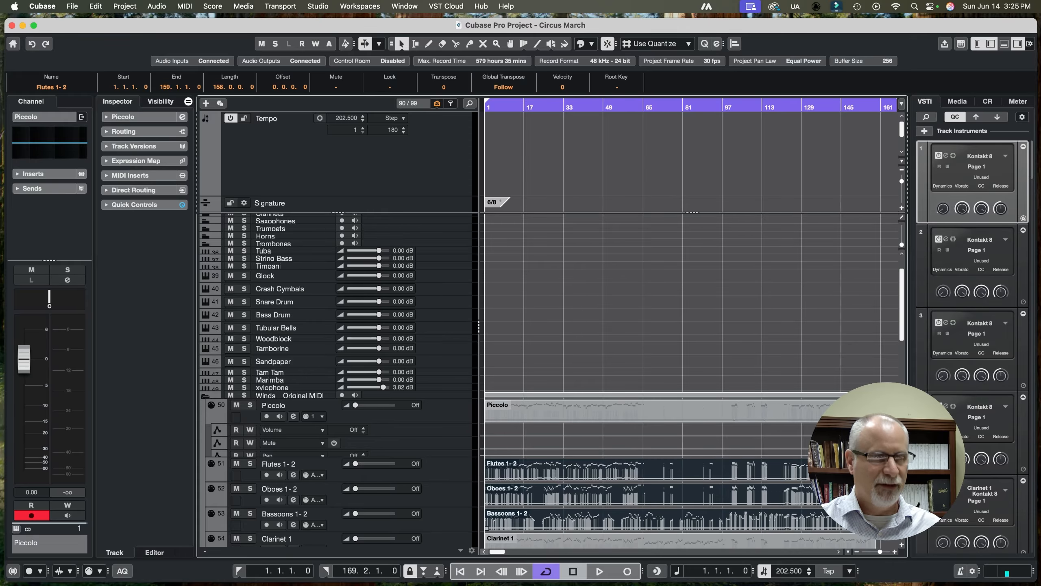
{"action": "key", "text": "super+c"}
{"action": "scroll", "coordinate": [582, 471], "scroll_direction": "up", "scroll_amount": 3}
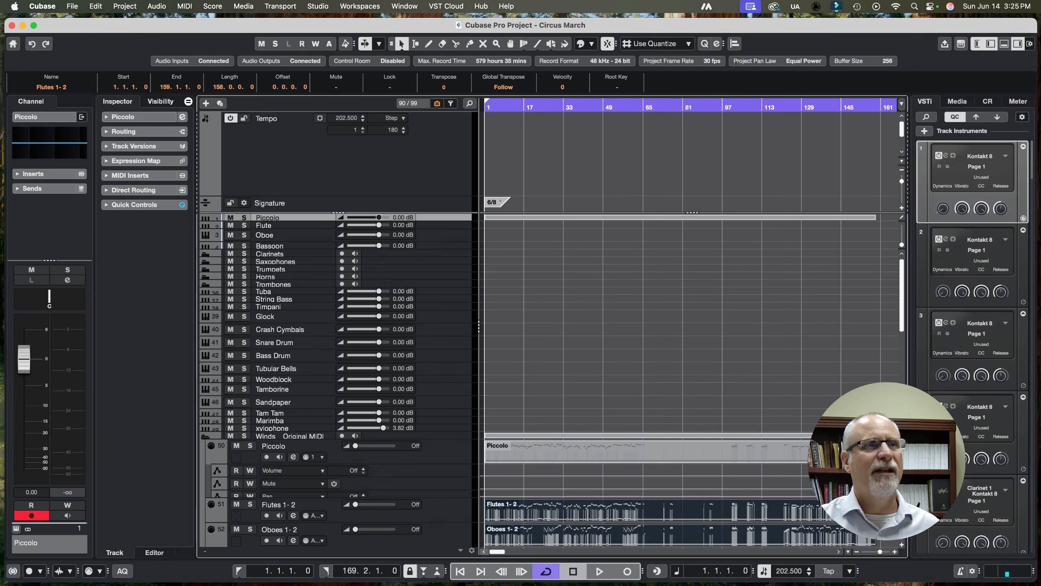
{"action": "left_click", "coordinate": [295, 226]}
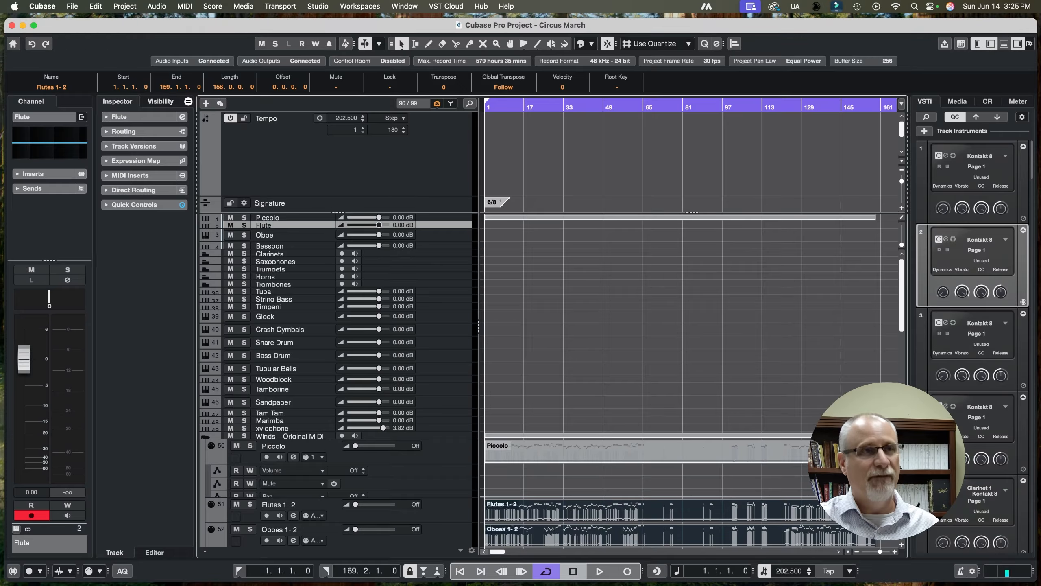
{"action": "key", "text": "super+v"}
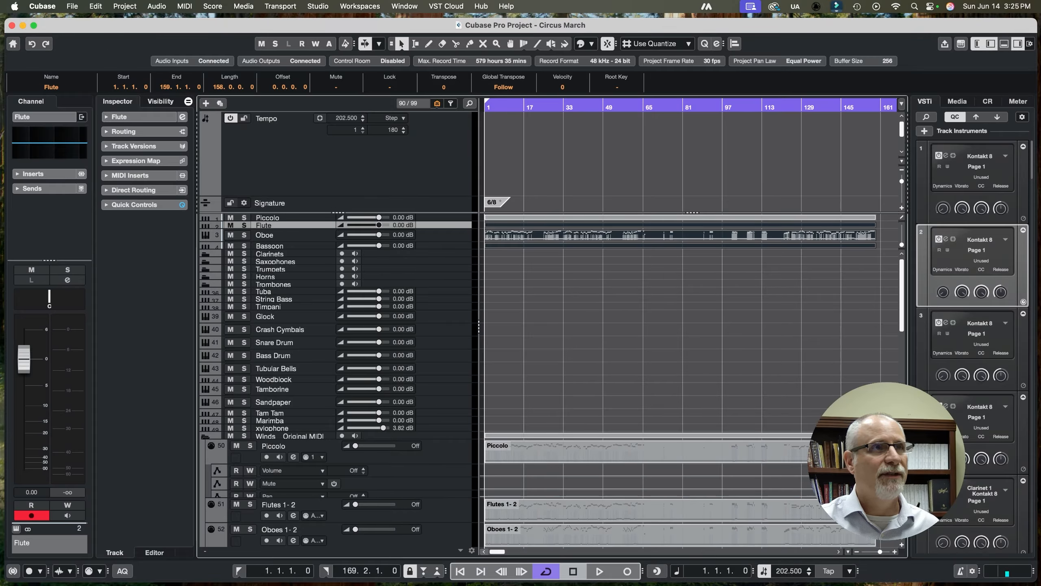
{"action": "left_click", "coordinate": [582, 296]}
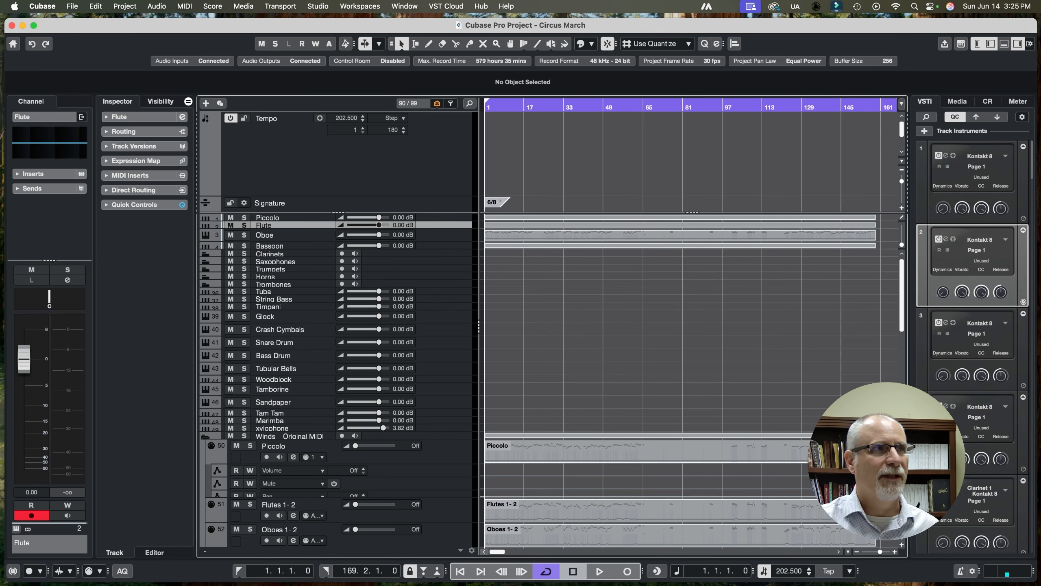
- Expand the Clarinets folder and copy the imported Clarinet 1 and Clarinets 2-3 parts onto its Clarinet 1 and Clarinet 2 tracks
{"action": "left_click", "coordinate": [270, 254]}
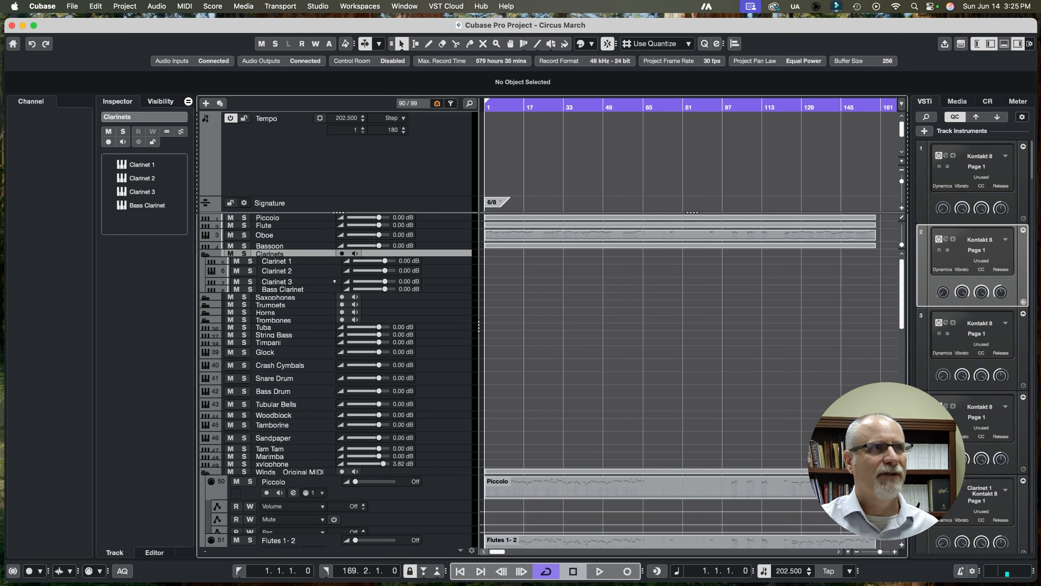
{"action": "scroll", "coordinate": [336, 381], "scroll_direction": "down", "scroll_amount": 5}
{"action": "scroll", "coordinate": [336, 382], "scroll_direction": "down", "scroll_amount": 2}
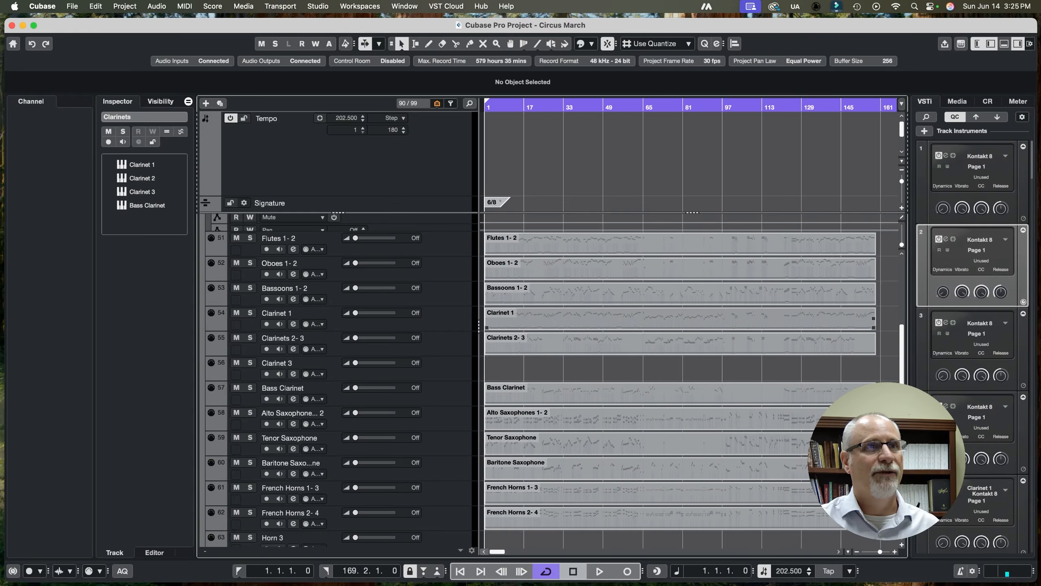
{"action": "left_click", "coordinate": [615, 319]}
{"action": "left_click", "coordinate": [615, 344], "text": "shift"}
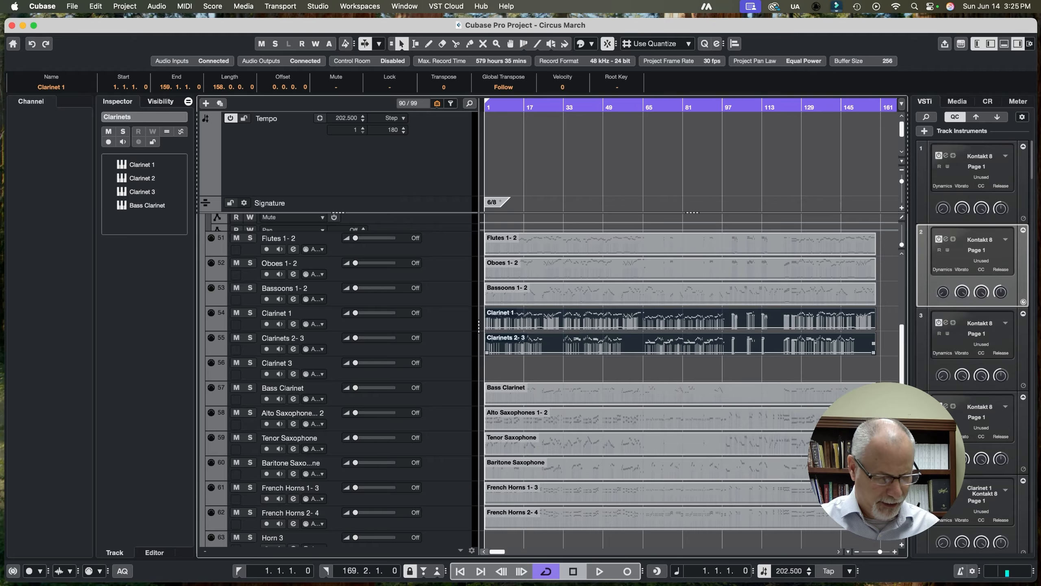
{"action": "scroll", "coordinate": [336, 382], "scroll_direction": "up", "scroll_amount": 6}
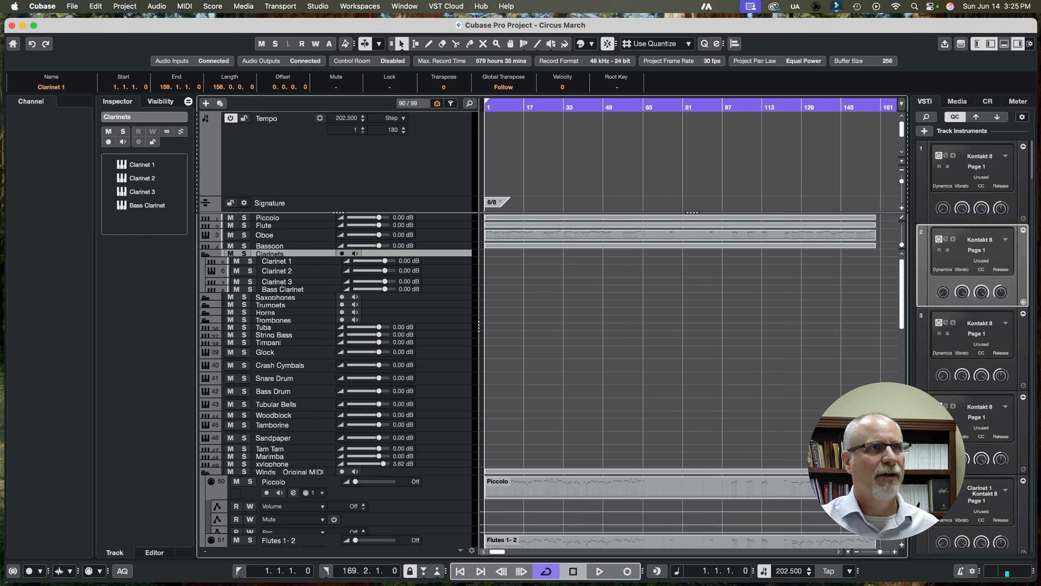
{"action": "left_click", "coordinate": [276, 261]}
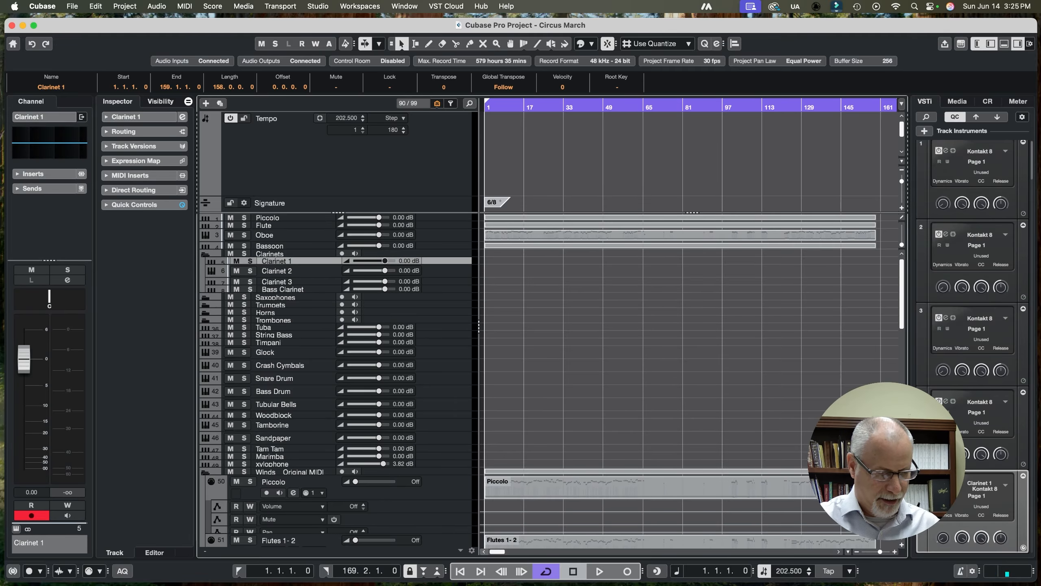
{"action": "key", "text": "super+v"}
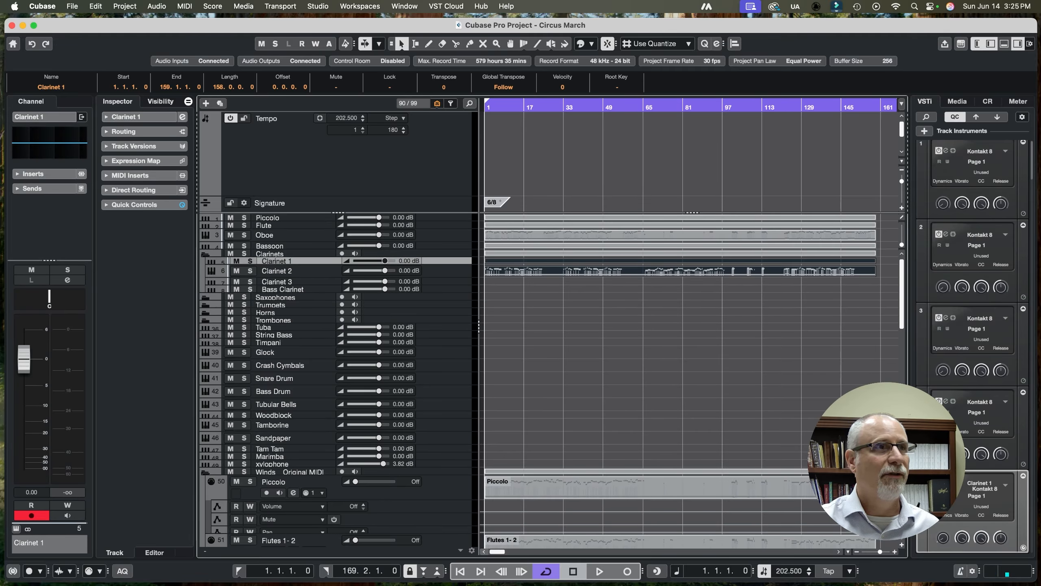
- Copy the imported Bass Clarinet part onto the Bass Clarinet instrument track in the Clarinets folder
{"action": "scroll", "coordinate": [549, 382], "scroll_direction": "down", "scroll_amount": 10}
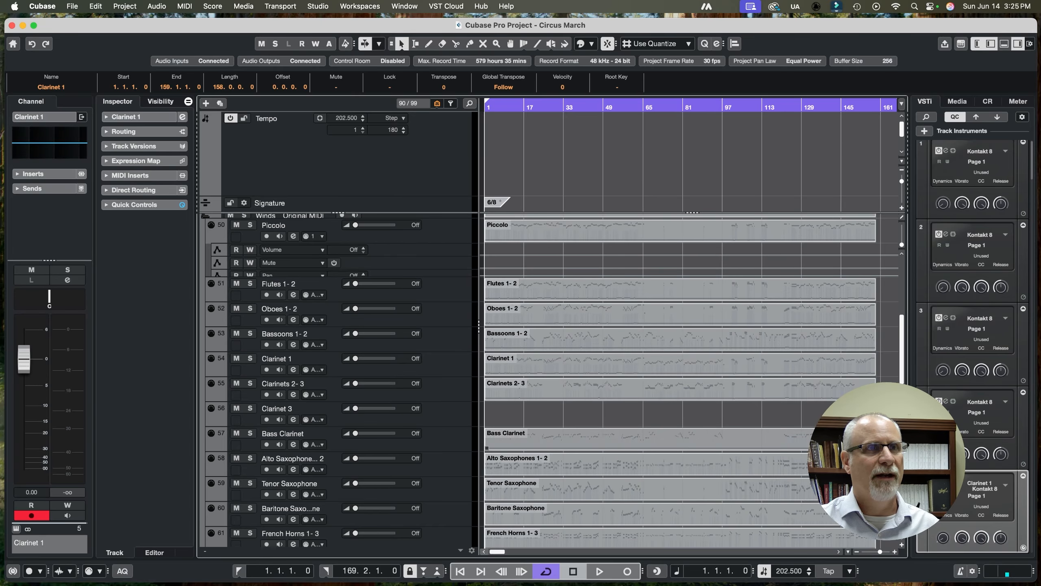
{"action": "left_click", "coordinate": [574, 439]}
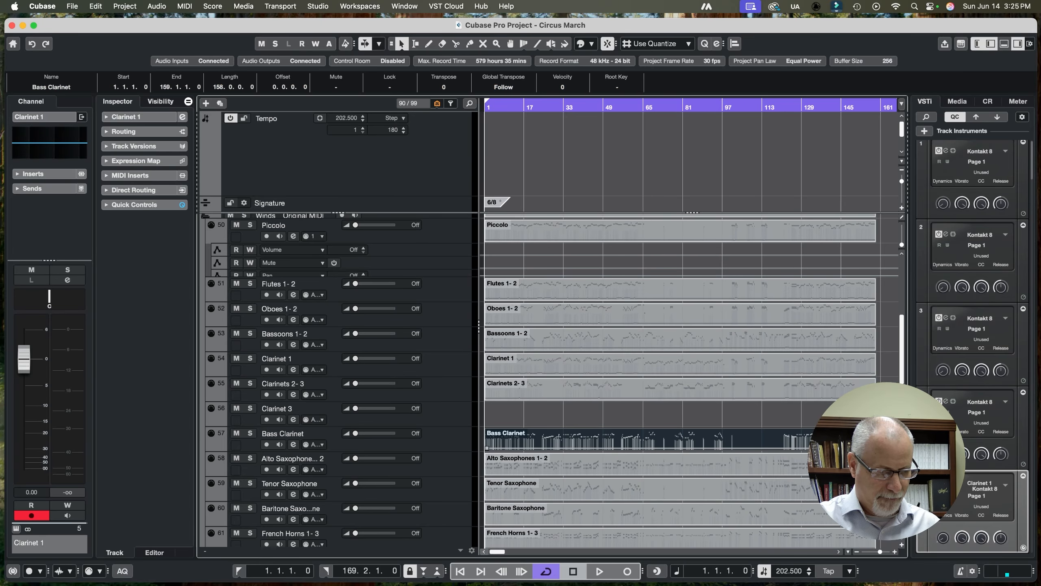
{"action": "scroll", "coordinate": [336, 382], "scroll_direction": "up", "scroll_amount": 6}
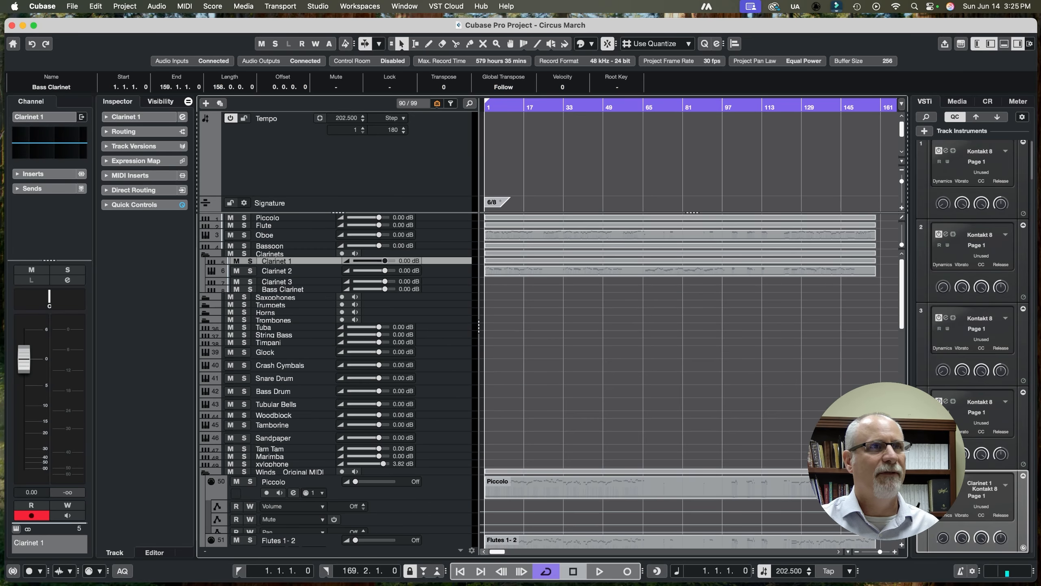
{"action": "scroll", "coordinate": [336, 381], "scroll_direction": "down", "scroll_amount": 8}
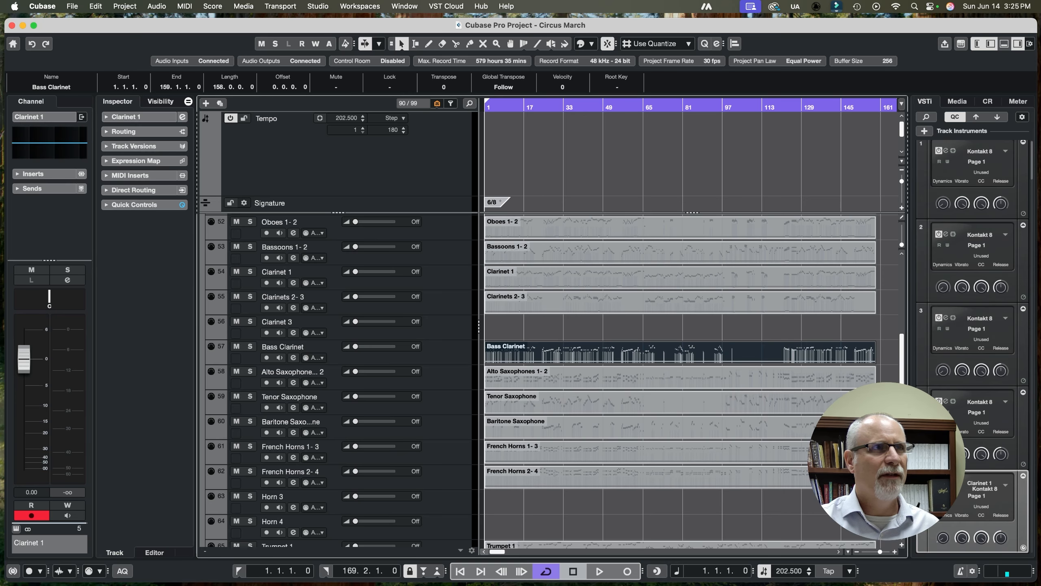
{"action": "scroll", "coordinate": [336, 381], "scroll_direction": "up", "scroll_amount": 8}
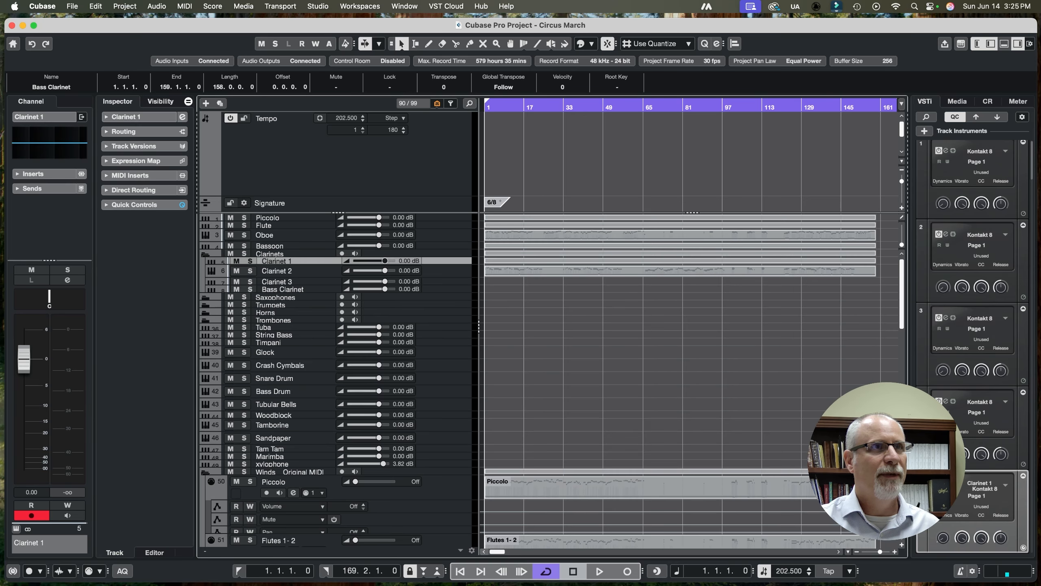
{"action": "left_click", "coordinate": [287, 290]}
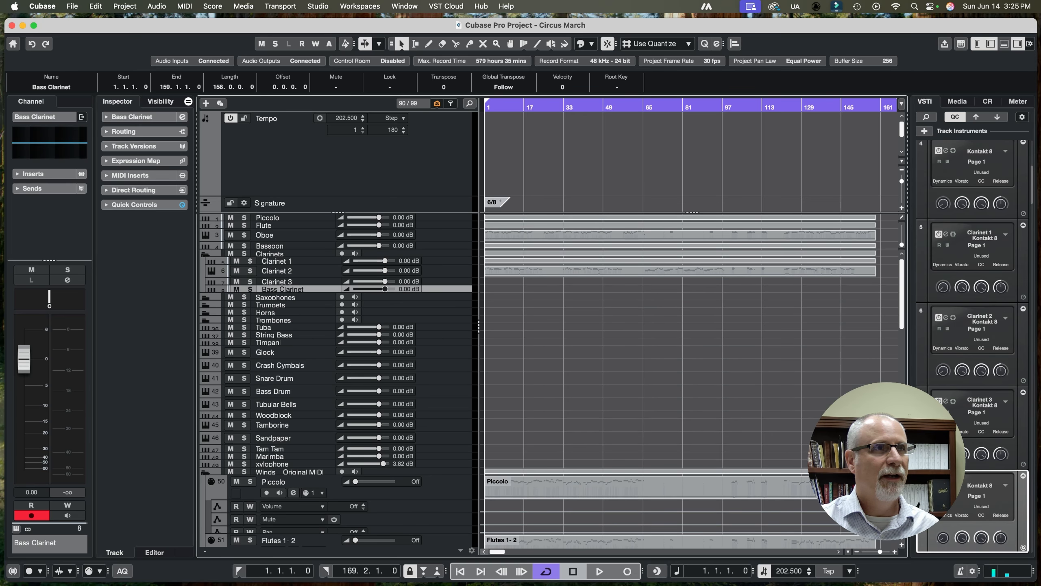
{"action": "key", "text": "super+v"}
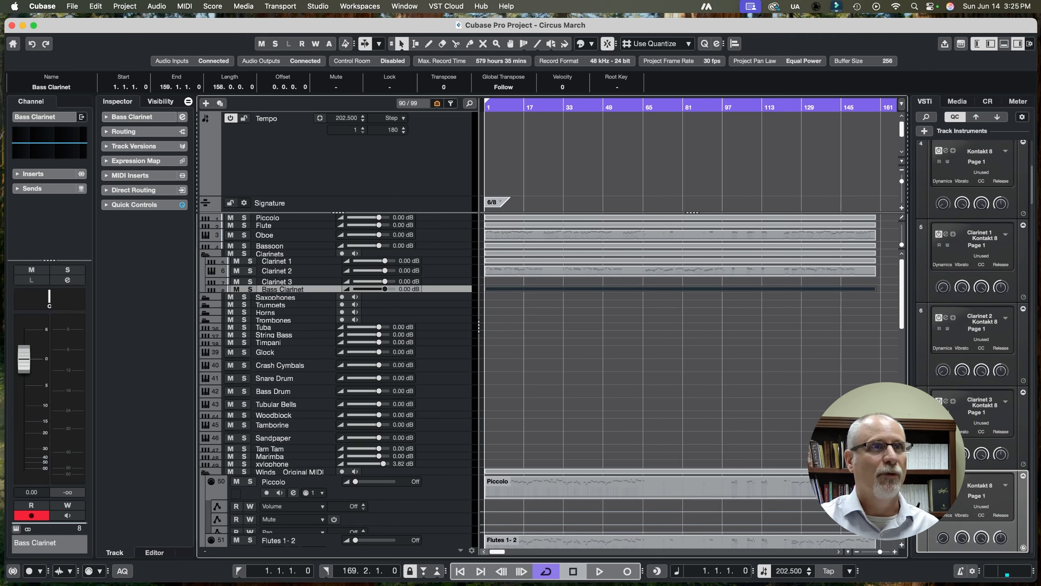
- Copy the imported Alto Saxophones 1-2, Tenor Saxophone and Baritone Saxophone parts onto the alto, tenor and baritone tracks in the Saxophones folder
{"action": "scroll", "coordinate": [336, 381], "scroll_direction": "down", "scroll_amount": 10}
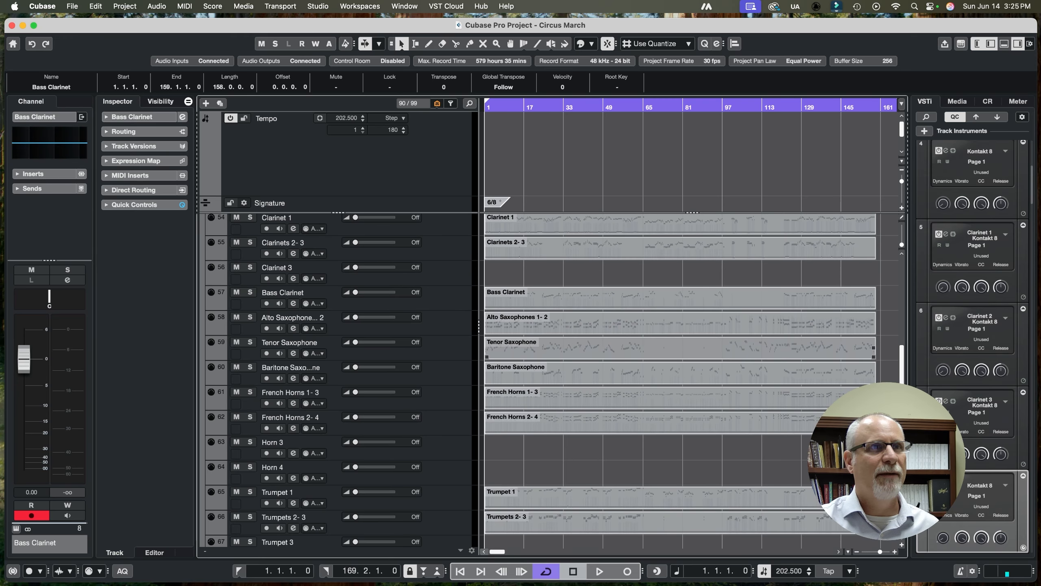
{"action": "left_click", "coordinate": [607, 324]}
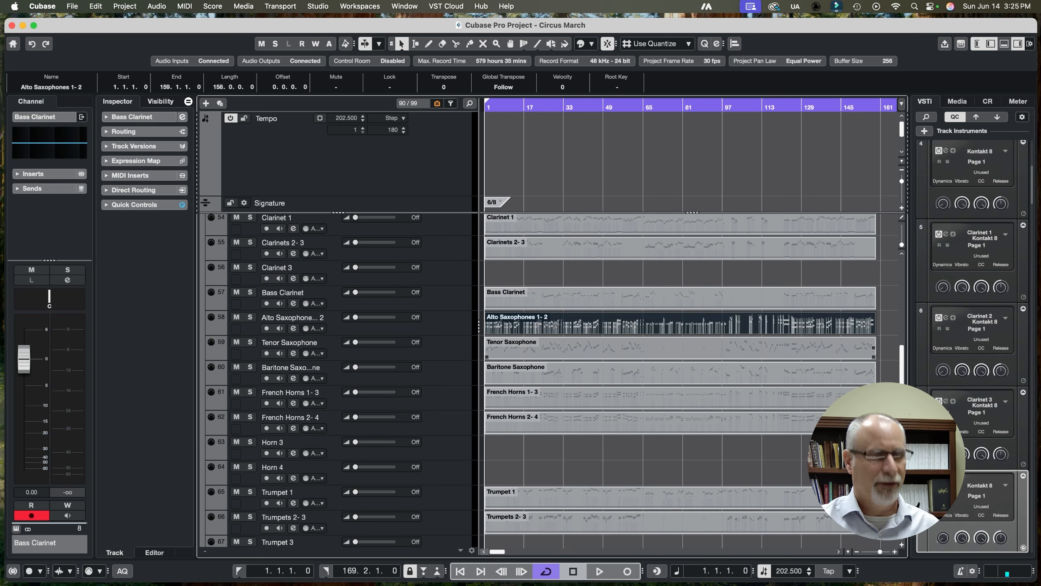
{"action": "left_click", "coordinate": [607, 349], "text": "shift"}
{"action": "left_click", "coordinate": [607, 374], "text": "shift"}
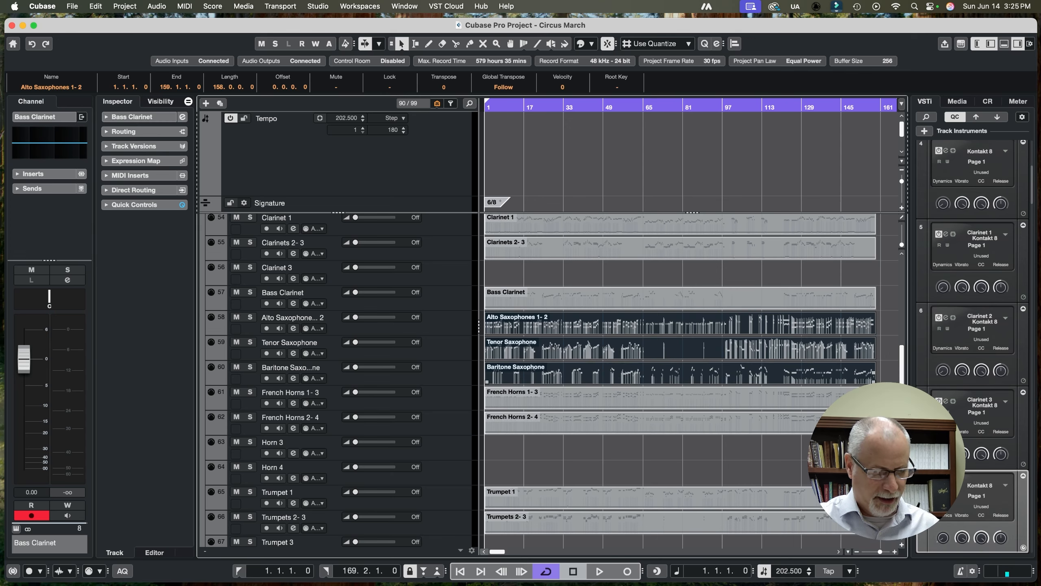
{"action": "scroll", "coordinate": [607, 373], "scroll_direction": "up", "scroll_amount": 10}
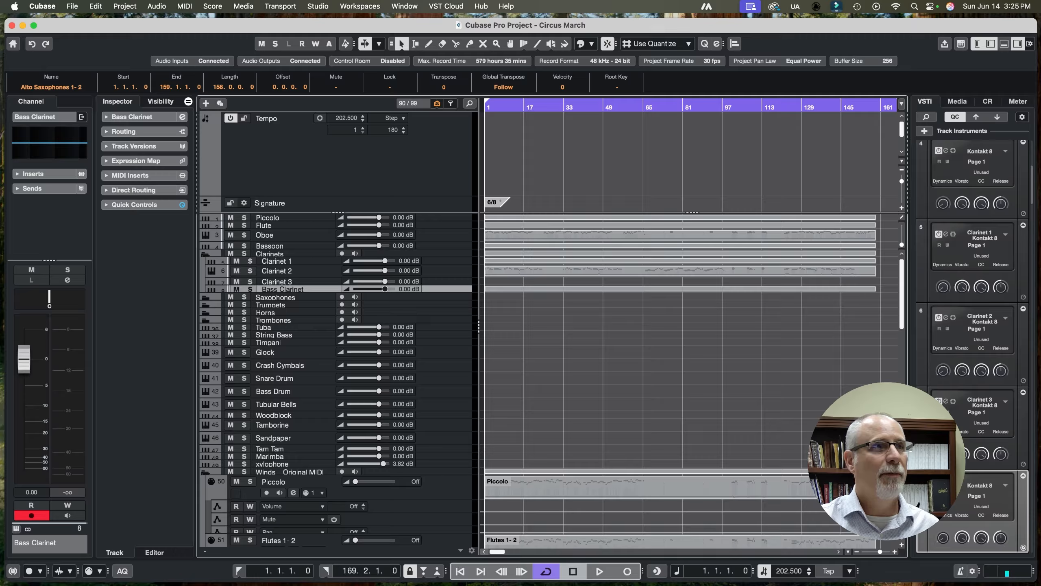
{"action": "left_click", "coordinate": [205, 297]}
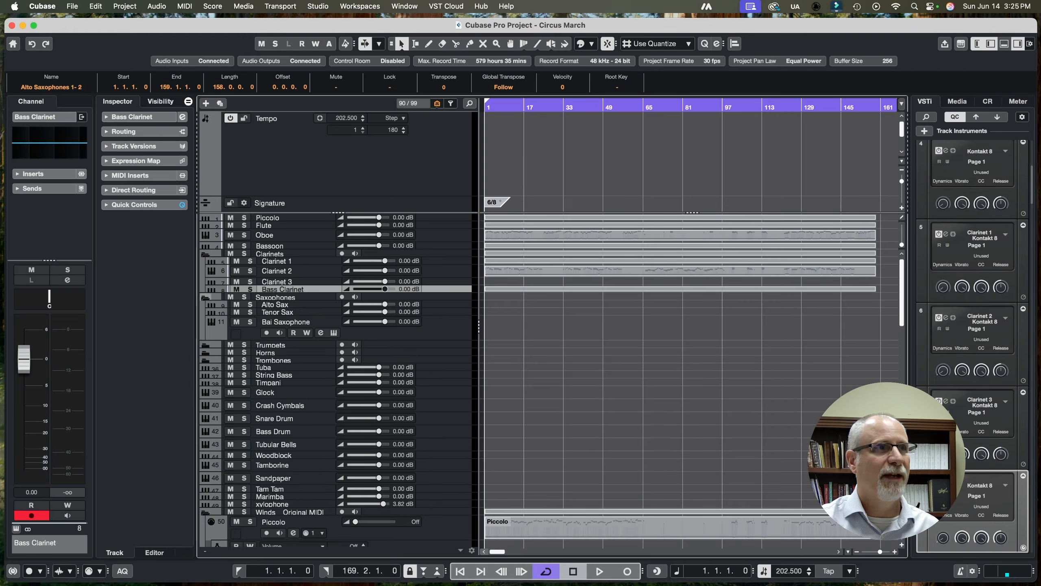
{"action": "left_click", "coordinate": [275, 304]}
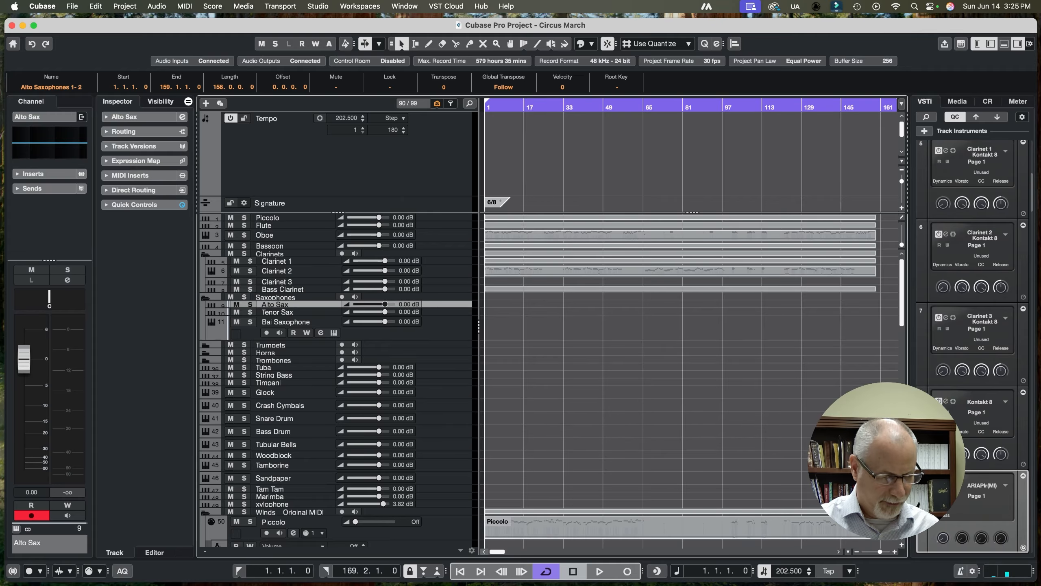
- Expand the Trombones and Horns folders and copy the imported French Horns 1-3 and 2-4 parts onto the Horn 1 and Horn 2 tracks
{"action": "scroll", "coordinate": [336, 381], "scroll_direction": "down", "scroll_amount": 15}
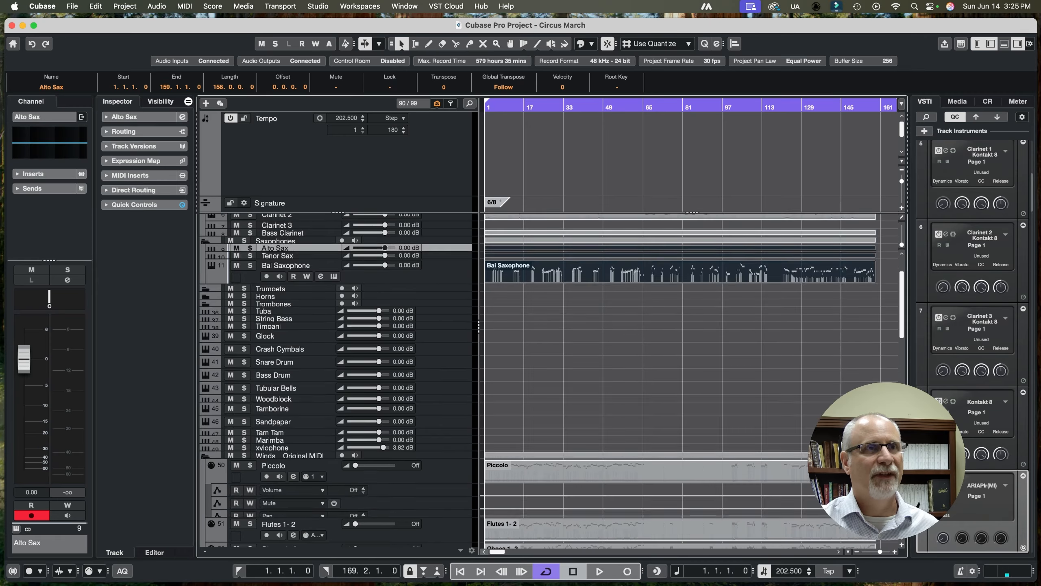
{"action": "scroll", "coordinate": [689, 400], "scroll_direction": "up", "scroll_amount": 1}
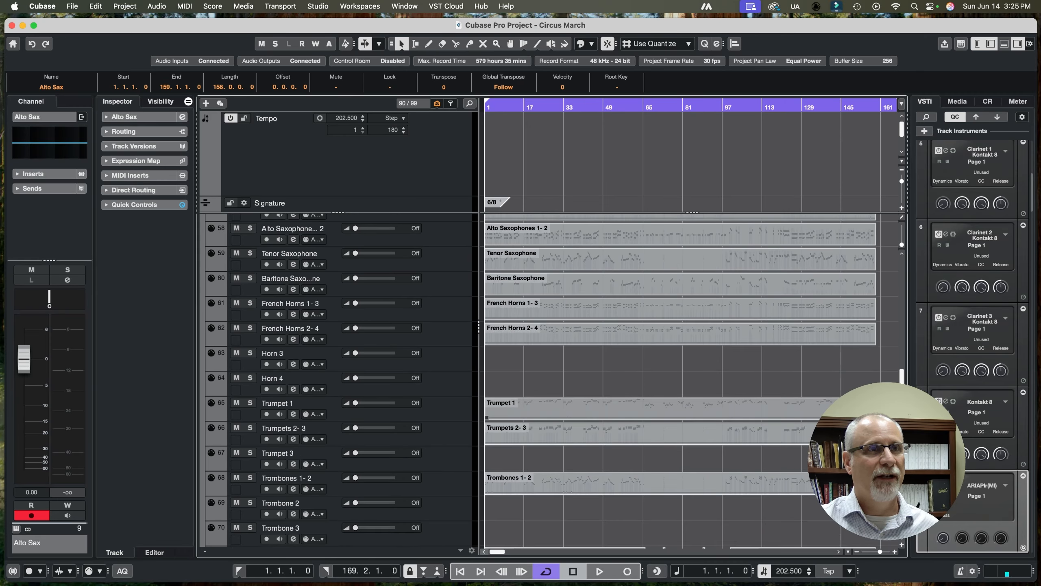
{"action": "left_click", "coordinate": [681, 310]}
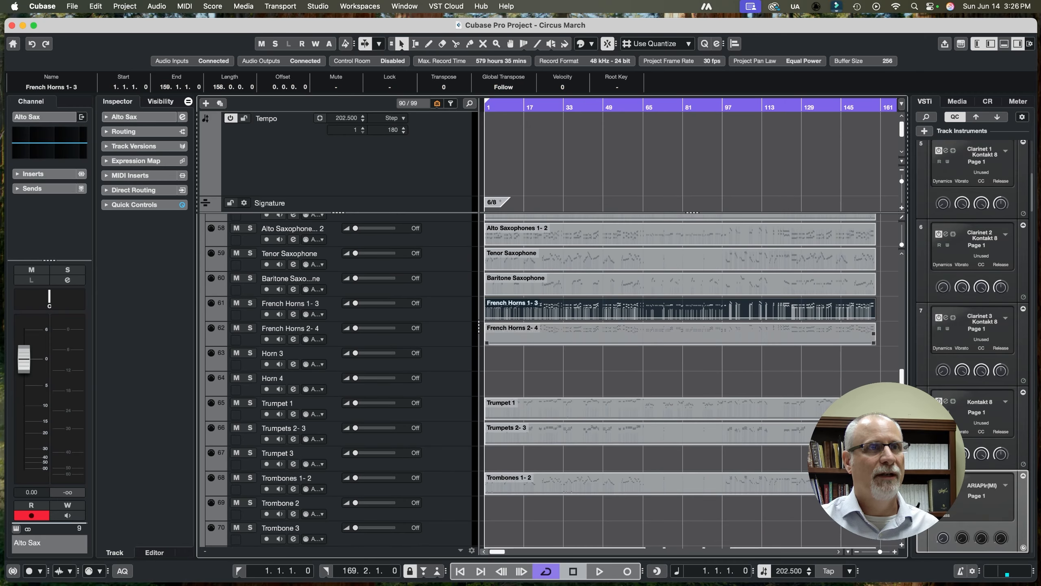
{"action": "left_click", "coordinate": [681, 335], "text": "shift"}
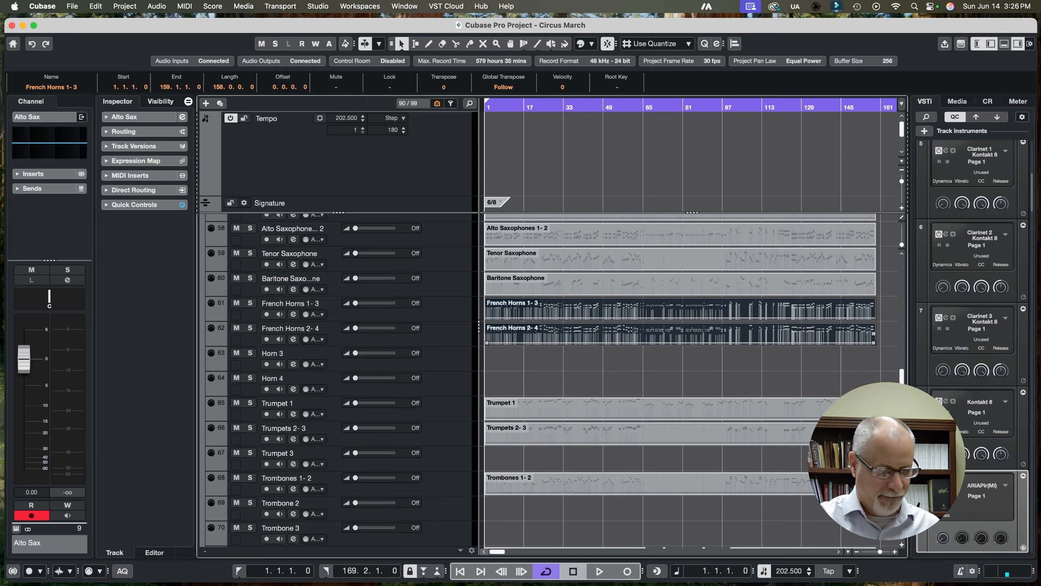
{"action": "scroll", "coordinate": [680, 382], "scroll_direction": "up", "scroll_amount": 6}
{"action": "scroll", "coordinate": [681, 382], "scroll_direction": "up", "scroll_amount": 5}
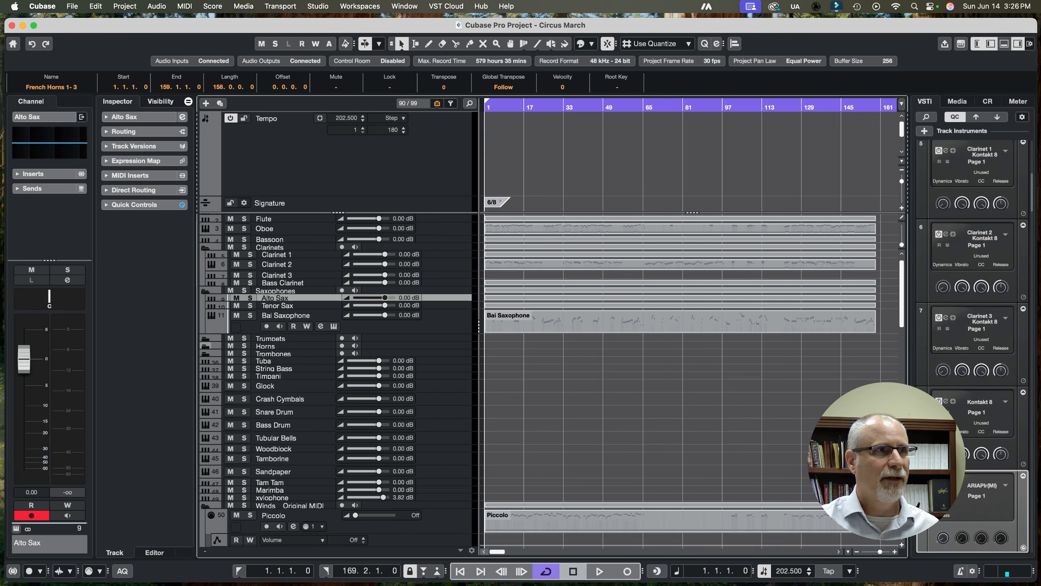
{"action": "left_click", "coordinate": [205, 346]}
{"action": "left_click", "coordinate": [205, 346]}
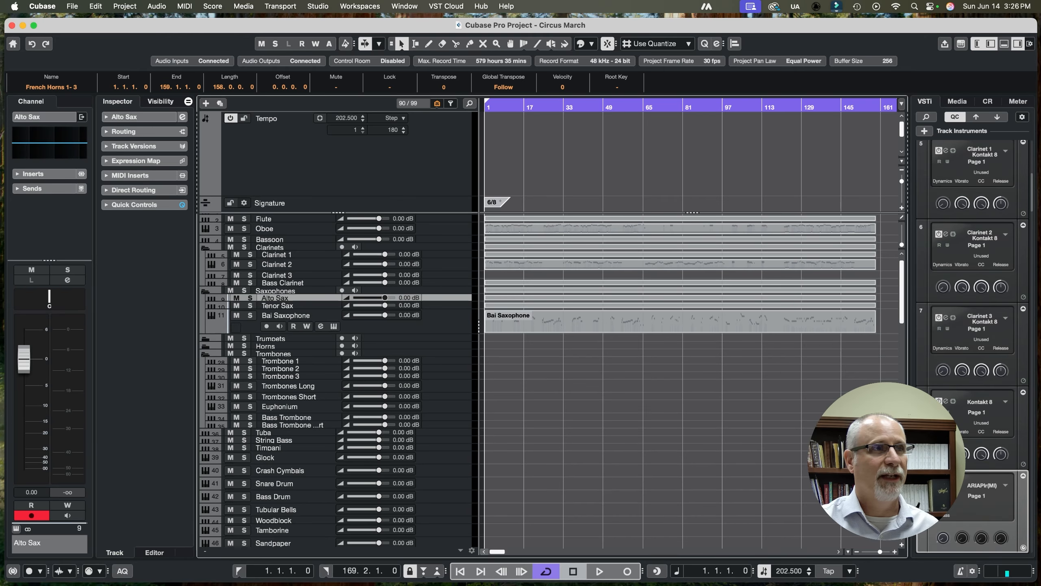
{"action": "left_click", "coordinate": [205, 346]}
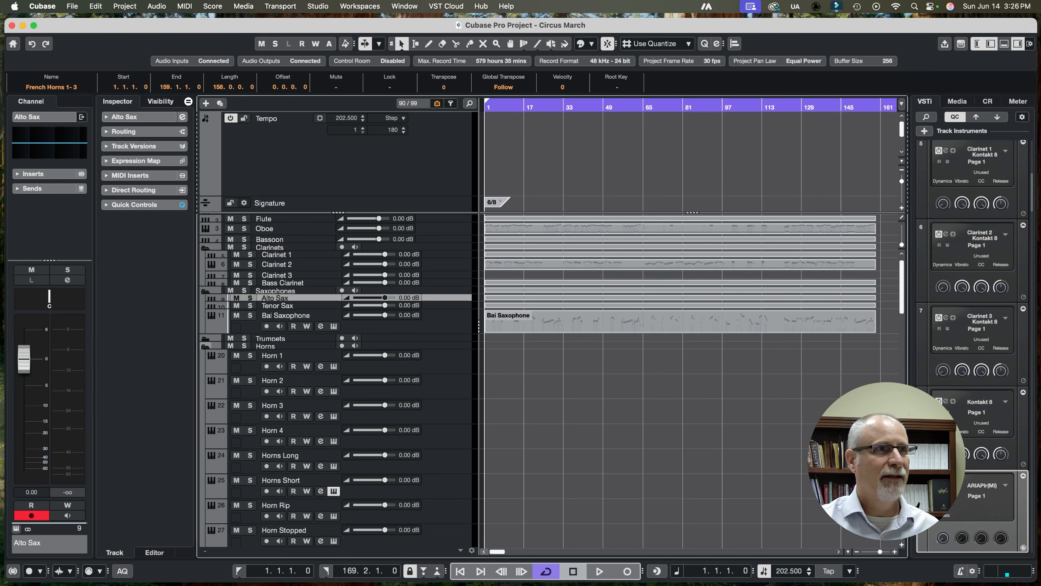
{"action": "left_click", "coordinate": [272, 355]}
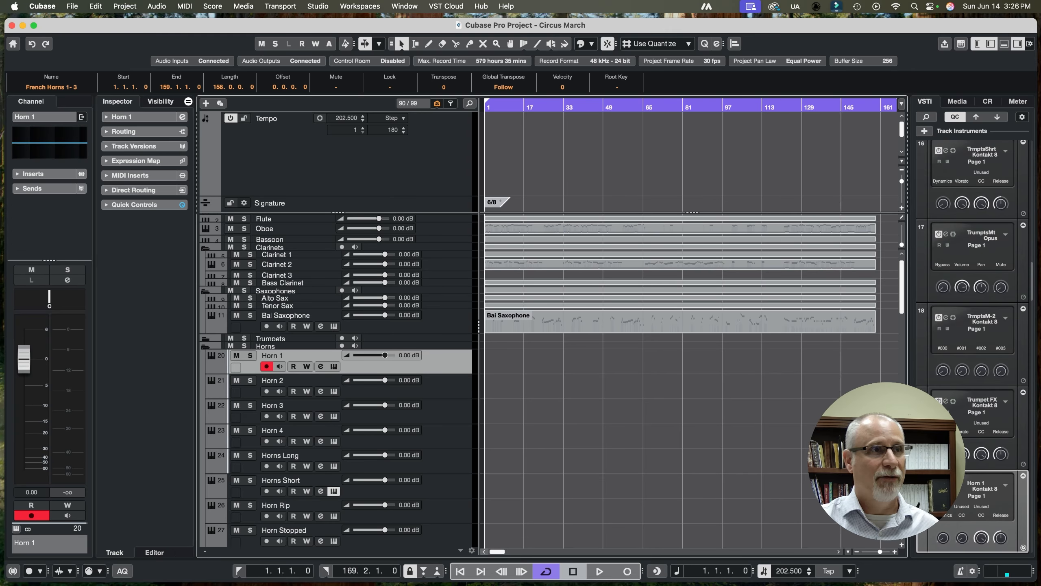
{"action": "key", "text": "super+v"}
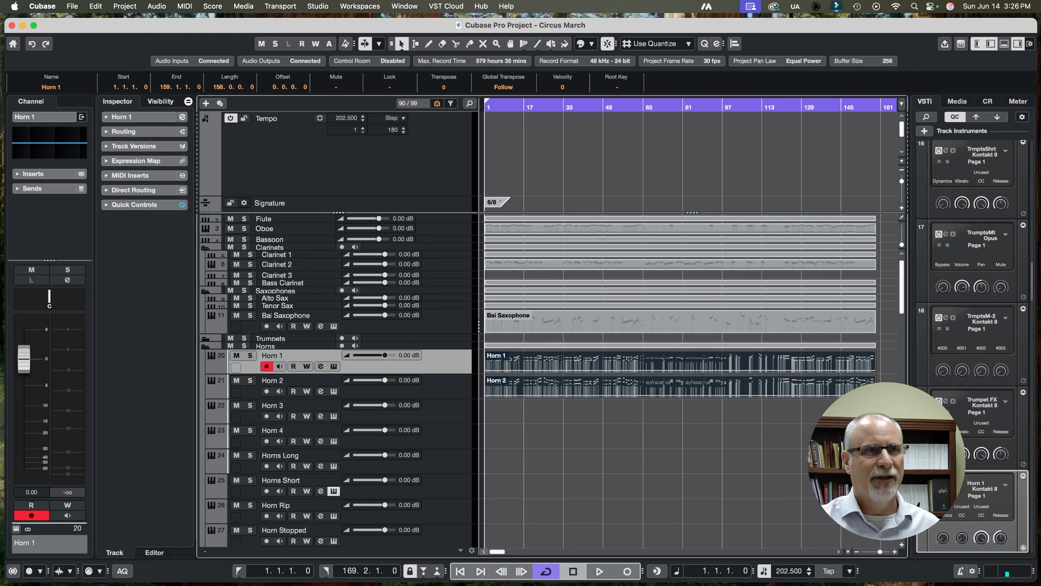
- Expand the Trumpets folder and copy the imported Trumpet 1 and Trumpets 2-3 parts onto its Trumpet 1 and Trumpet 2 tracks
{"action": "scroll", "coordinate": [680, 381], "scroll_direction": "down", "scroll_amount": 3}
{"action": "scroll", "coordinate": [681, 381], "scroll_direction": "down", "scroll_amount": 15}
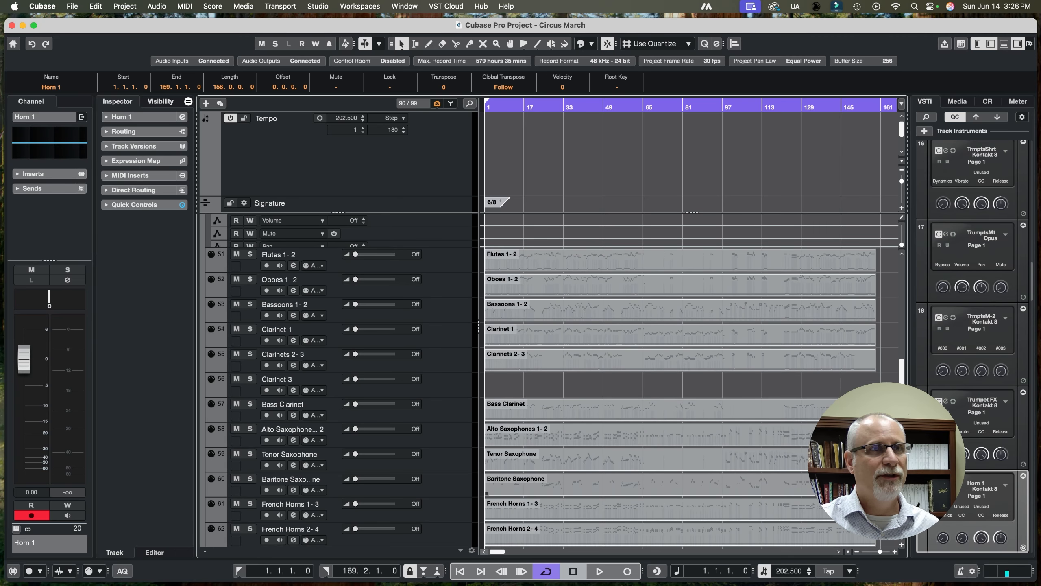
{"action": "scroll", "coordinate": [680, 382], "scroll_direction": "down", "scroll_amount": 5}
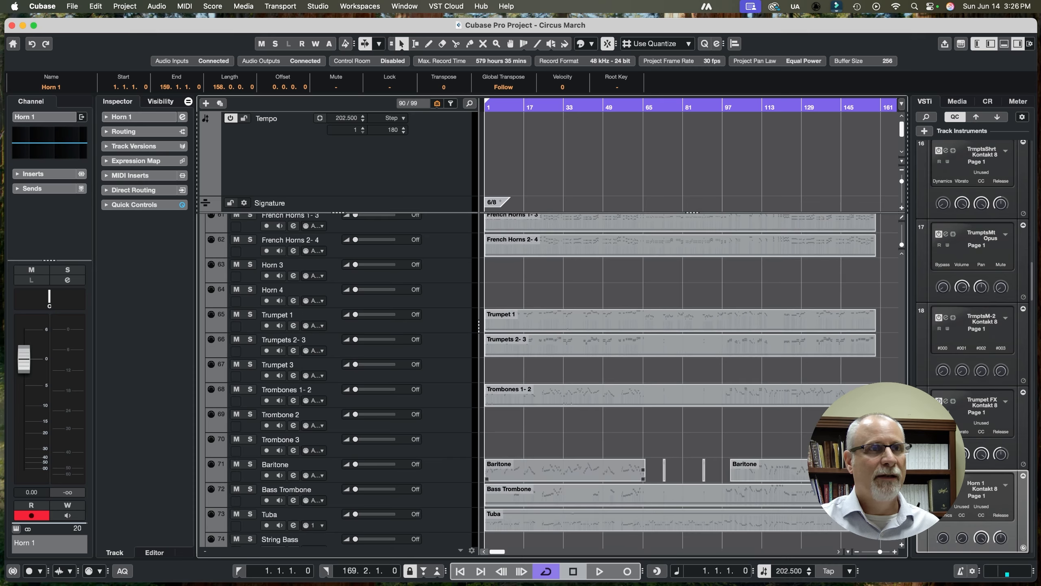
{"action": "left_click", "coordinate": [681, 321]}
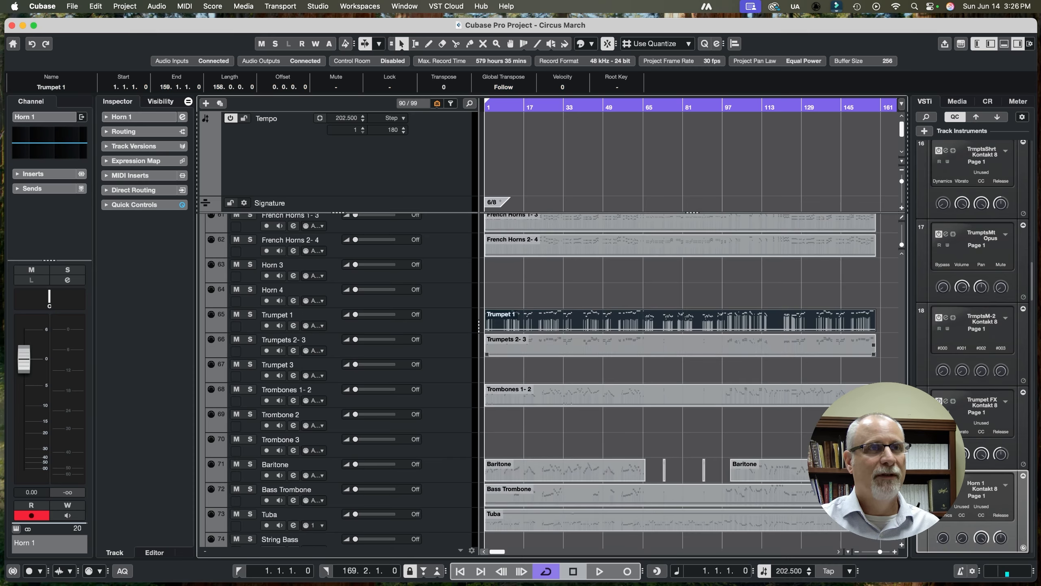
{"action": "left_click", "coordinate": [681, 345], "text": "shift"}
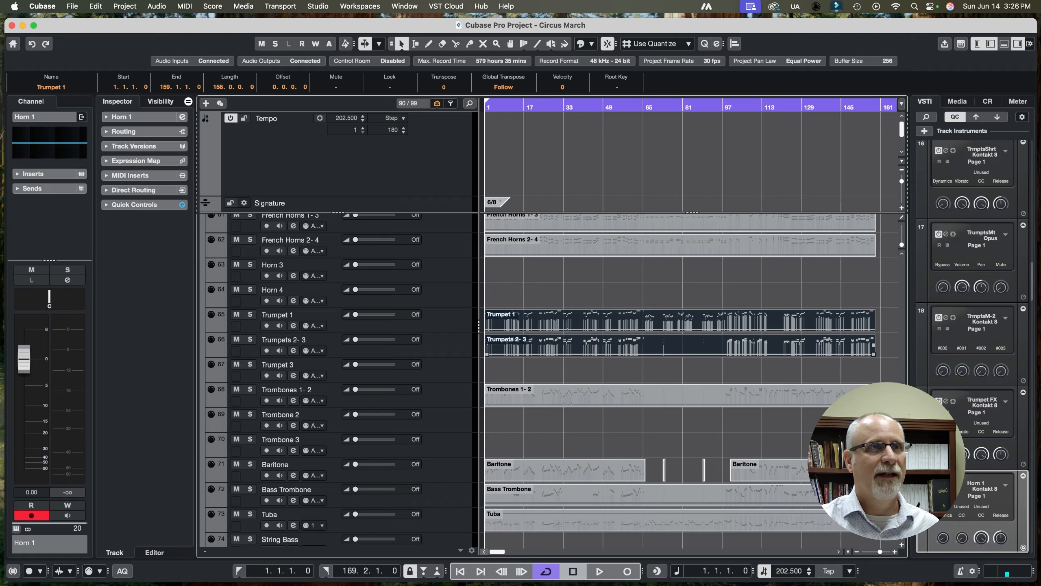
{"action": "scroll", "coordinate": [680, 356], "scroll_direction": "up", "scroll_amount": 20}
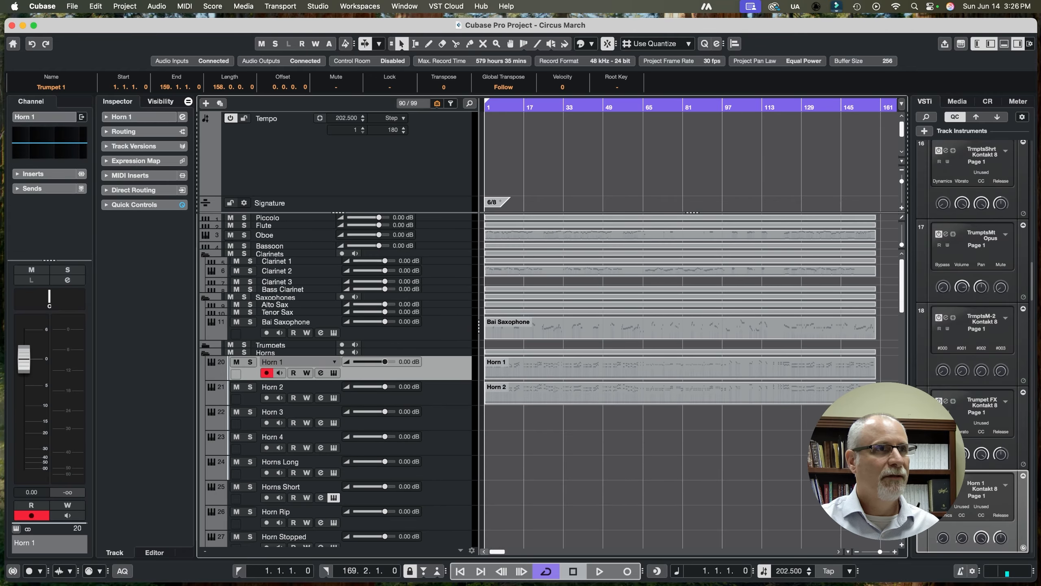
{"action": "left_click", "coordinate": [206, 345]}
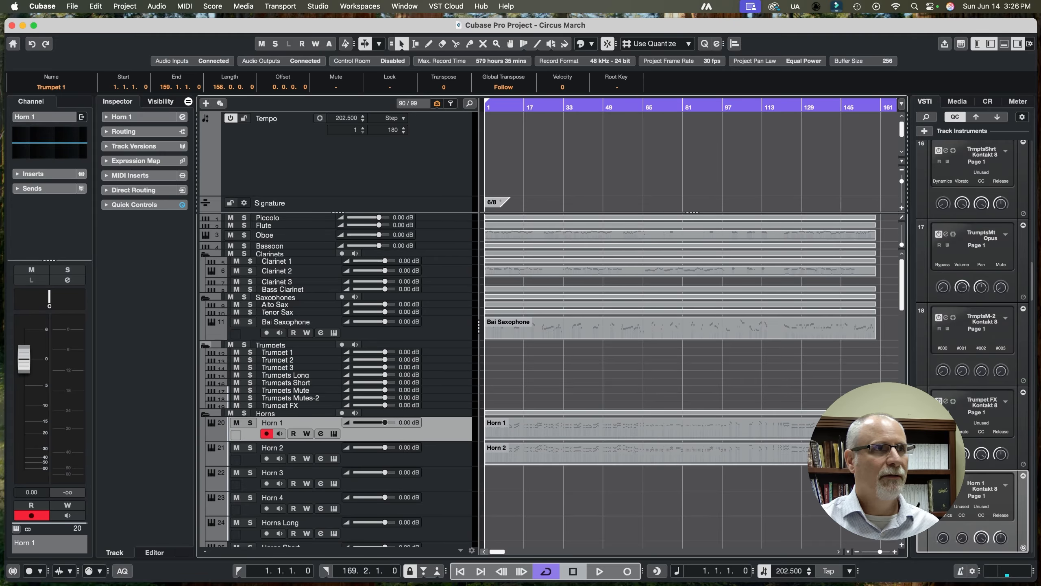
{"action": "left_click", "coordinate": [278, 352]}
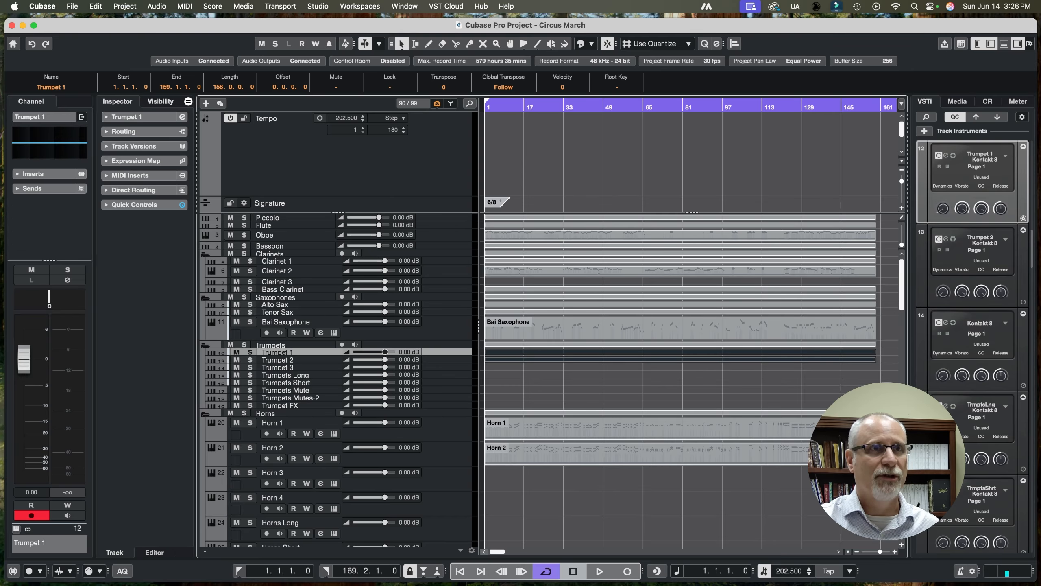
- Copy the imported Trombones 1-2 part onto the Trombone 1 track in the Trombones folder
{"action": "scroll", "coordinate": [336, 370], "scroll_direction": "down", "scroll_amount": 5}
{"action": "scroll", "coordinate": [336, 369], "scroll_direction": "down", "scroll_amount": 20}
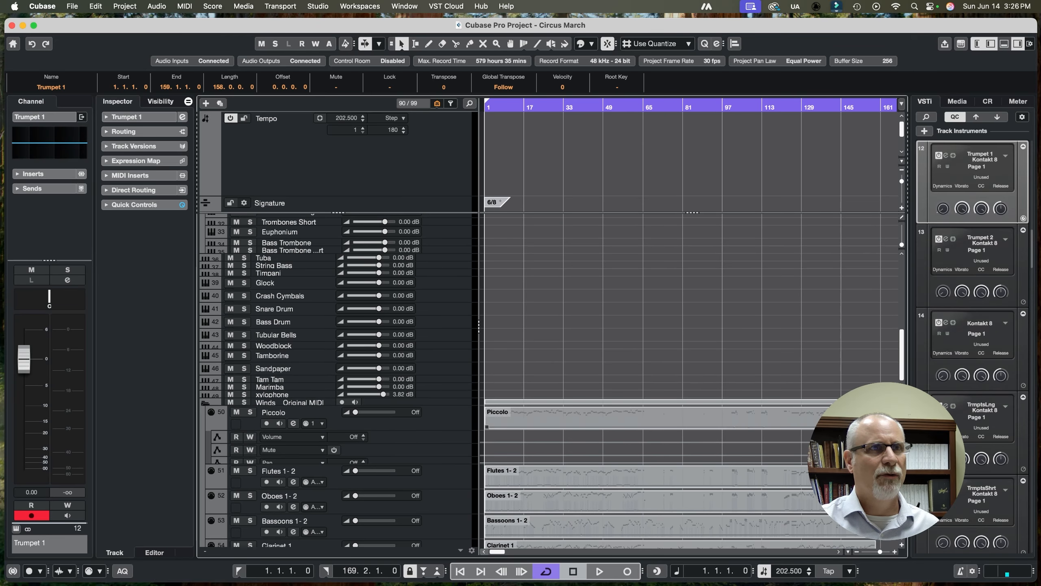
{"action": "scroll", "coordinate": [336, 369], "scroll_direction": "down", "scroll_amount": 9}
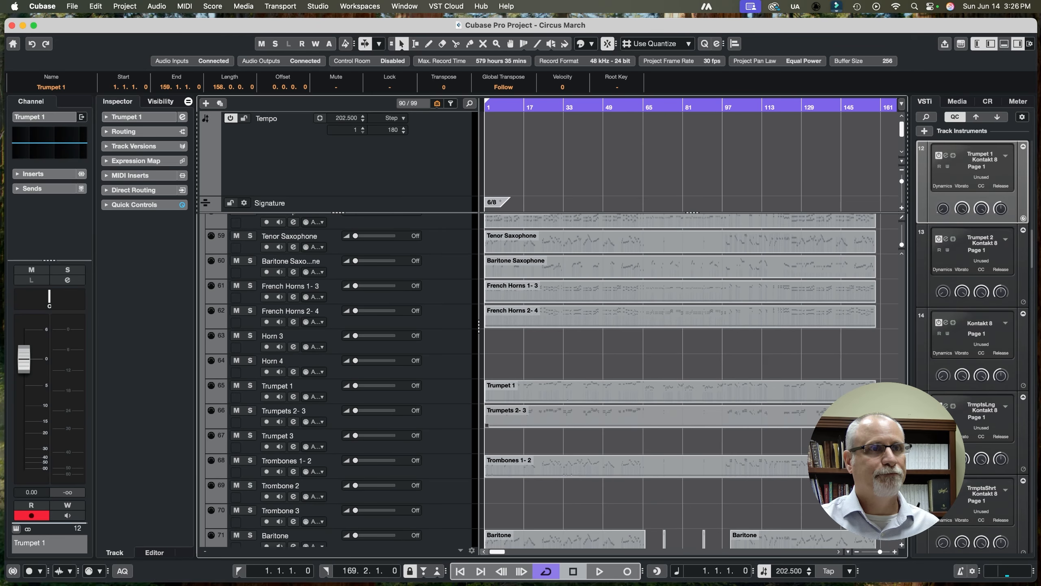
{"action": "scroll", "coordinate": [336, 369], "scroll_direction": "up", "scroll_amount": 1}
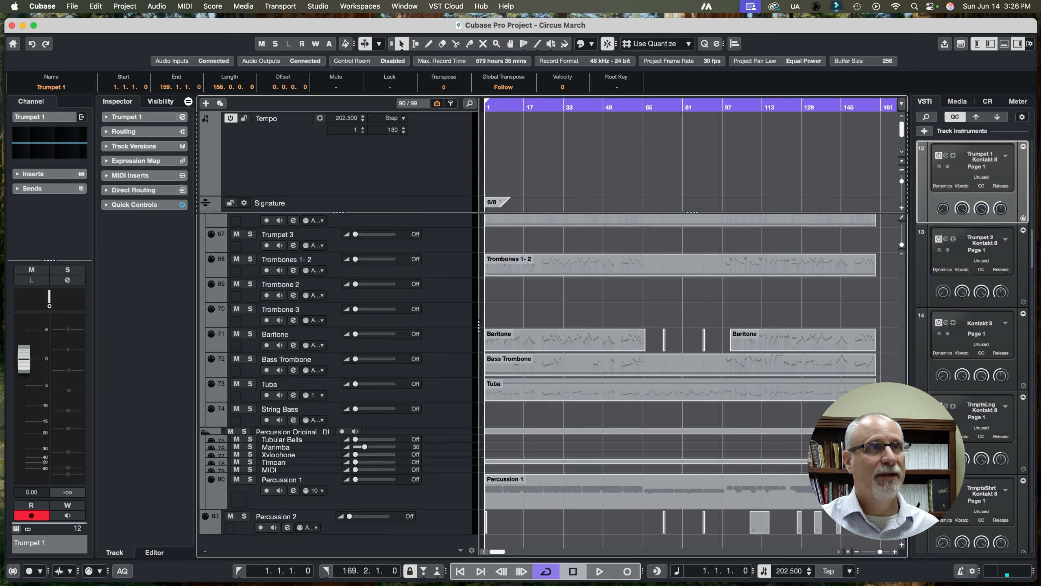
{"action": "left_click", "coordinate": [574, 267]}
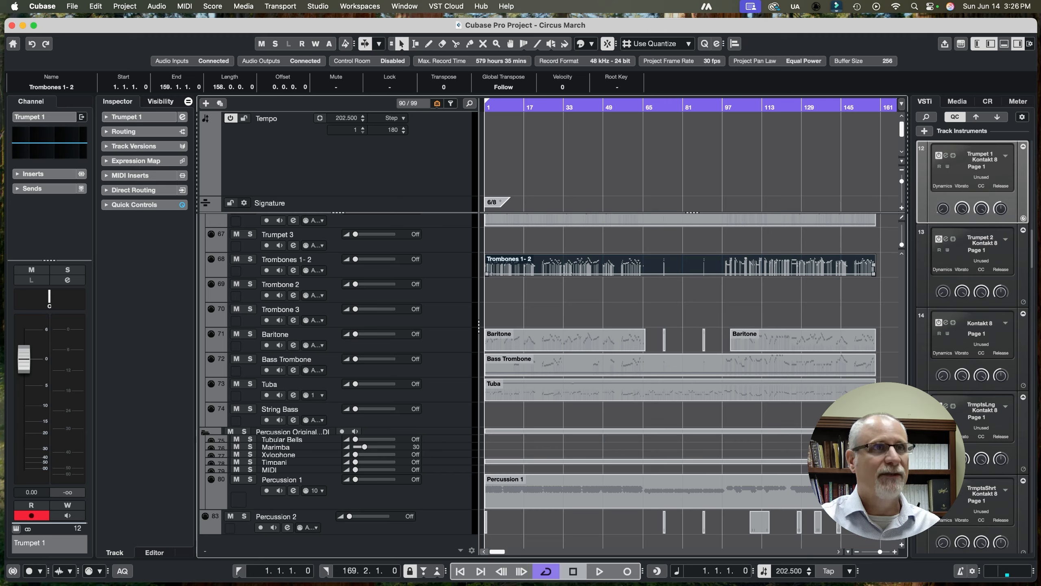
{"action": "scroll", "coordinate": [680, 369], "scroll_direction": "up", "scroll_amount": 15}
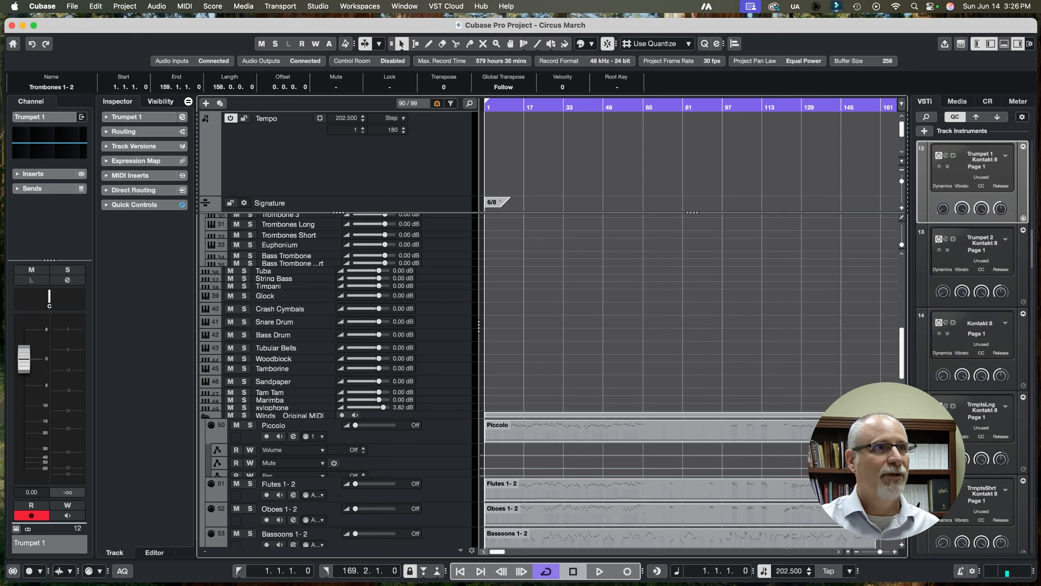
{"action": "scroll", "coordinate": [681, 369], "scroll_direction": "up", "scroll_amount": 8}
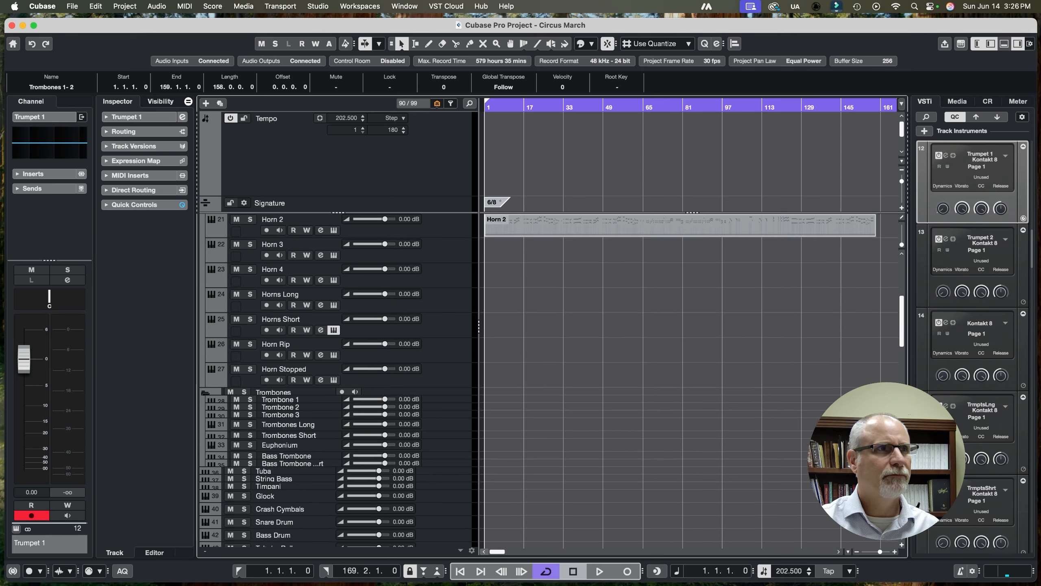
{"action": "left_click", "coordinate": [280, 407]}
{"action": "left_click", "coordinate": [280, 399]}
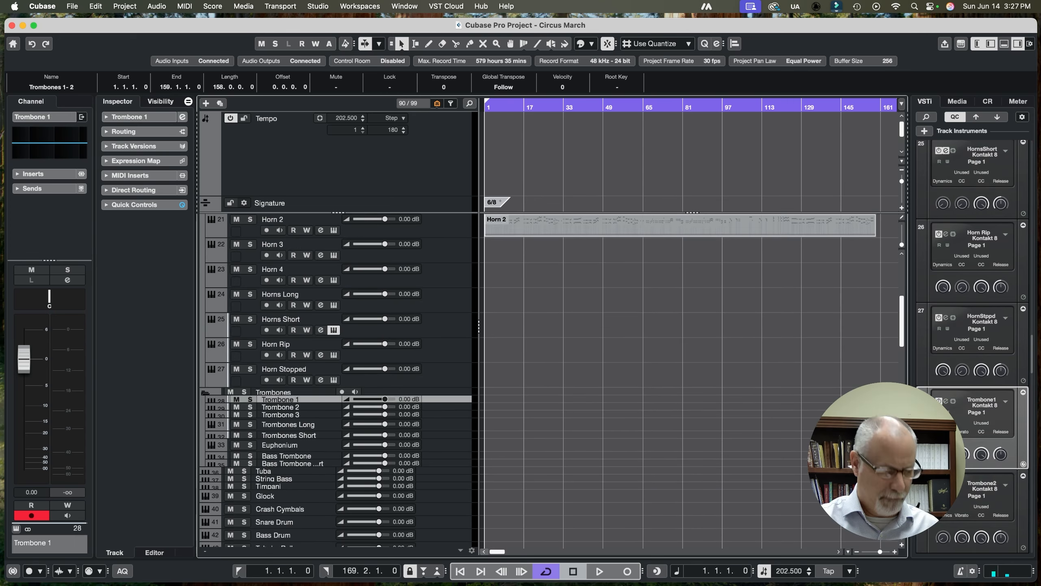
{"action": "scroll", "coordinate": [476, 443], "scroll_direction": "down", "scroll_amount": 5}
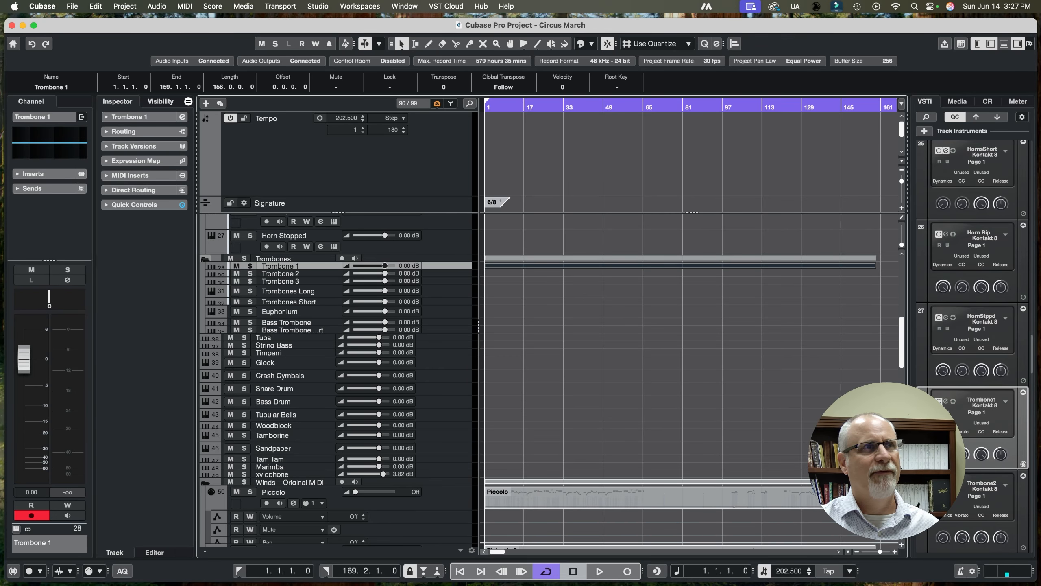
{"action": "left_click", "coordinate": [205, 259]}
{"action": "left_click", "coordinate": [205, 258]}
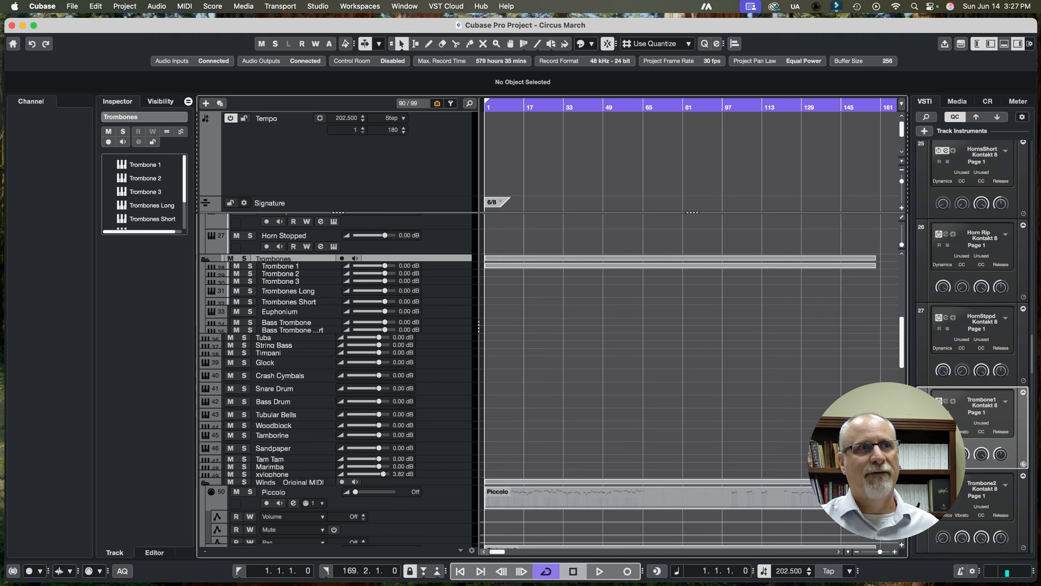
- Glue the separate parts on the imported Baritone track into one continuous part
{"action": "scroll", "coordinate": [336, 381], "scroll_direction": "down", "scroll_amount": 15}
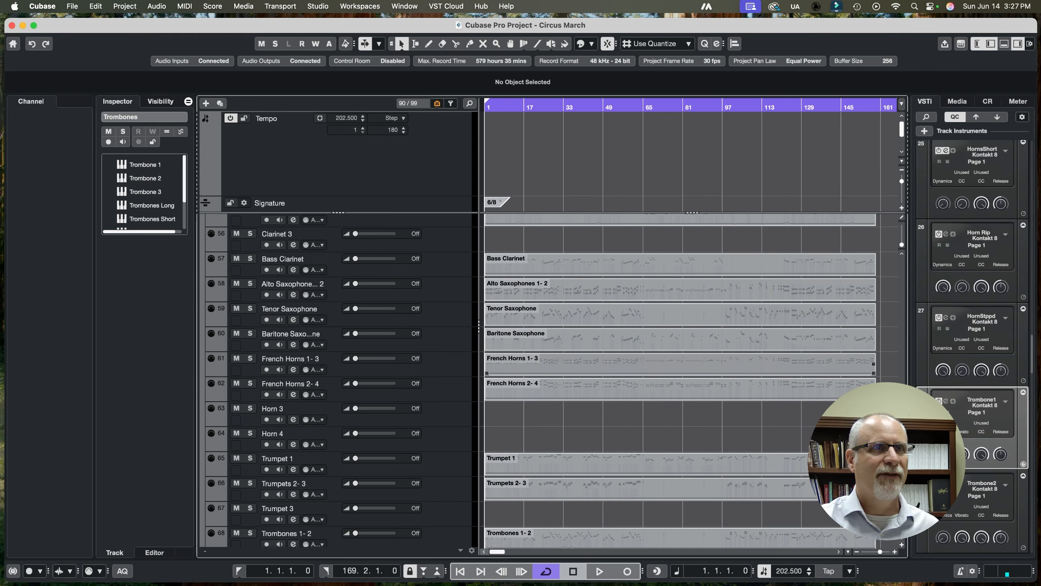
{"action": "scroll", "coordinate": [336, 381], "scroll_direction": "down", "scroll_amount": 2}
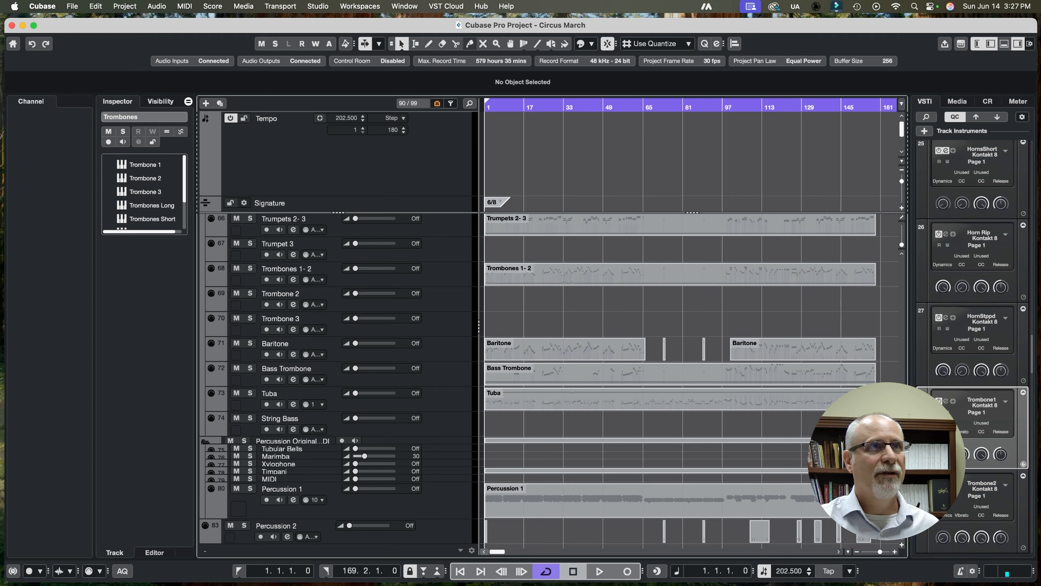
{"action": "left_click", "coordinate": [470, 44]}
{"action": "left_click", "coordinate": [638, 350]}
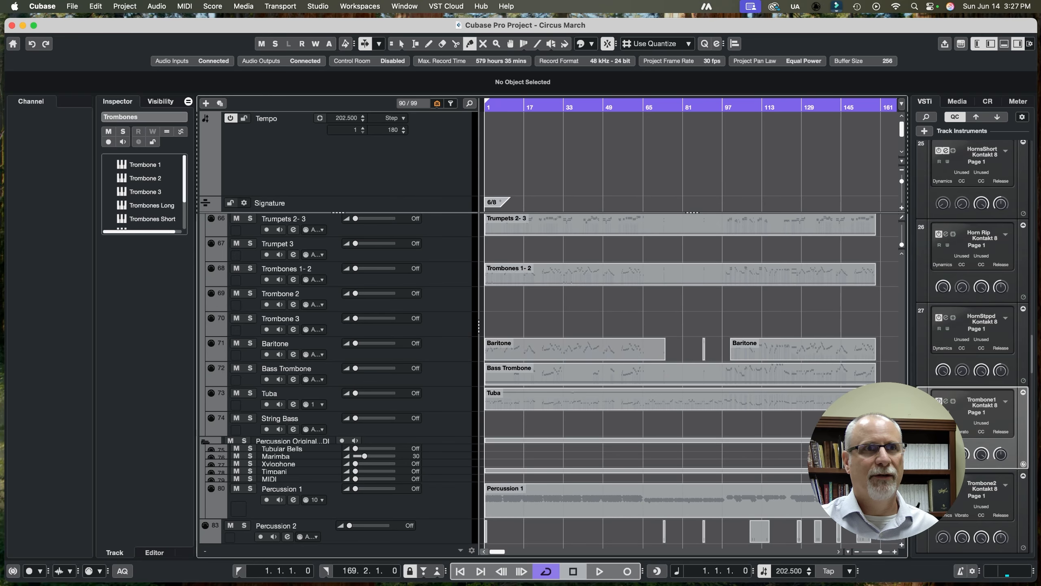
{"action": "left_click", "coordinate": [638, 350]}
{"action": "left_click", "coordinate": [638, 350]}
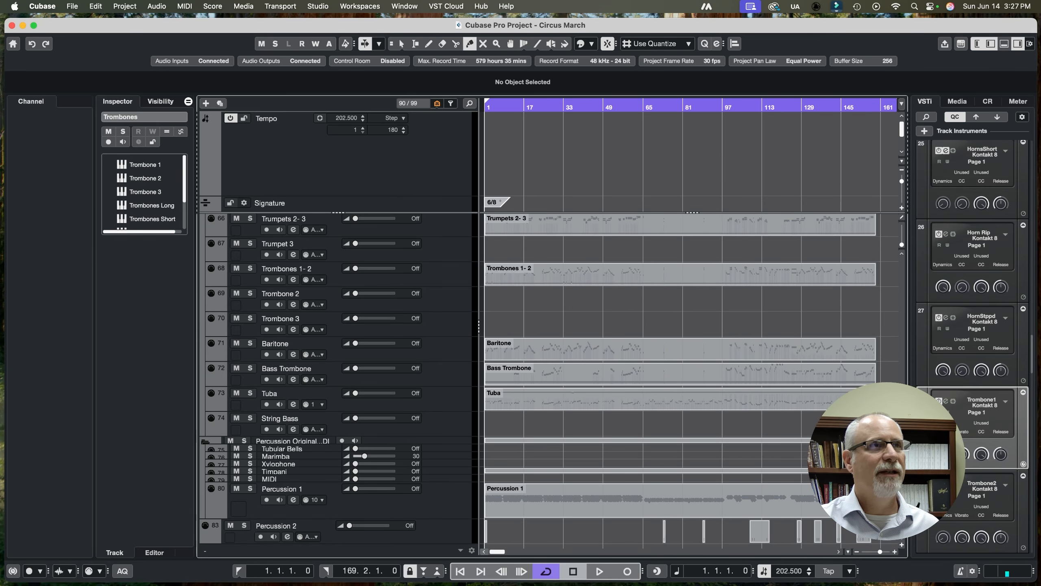
{"action": "left_click", "coordinate": [401, 44]}
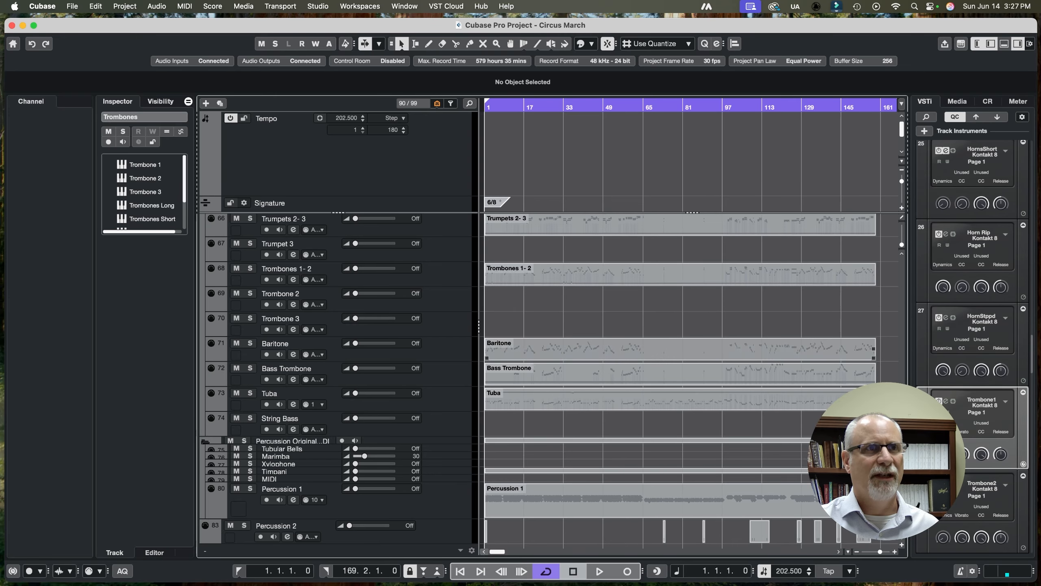
- Copy the joined Baritone part onto the Euphonium instrument track in the Trombones folder
{"action": "left_click", "coordinate": [666, 349]}
{"action": "key", "text": "super+c"}
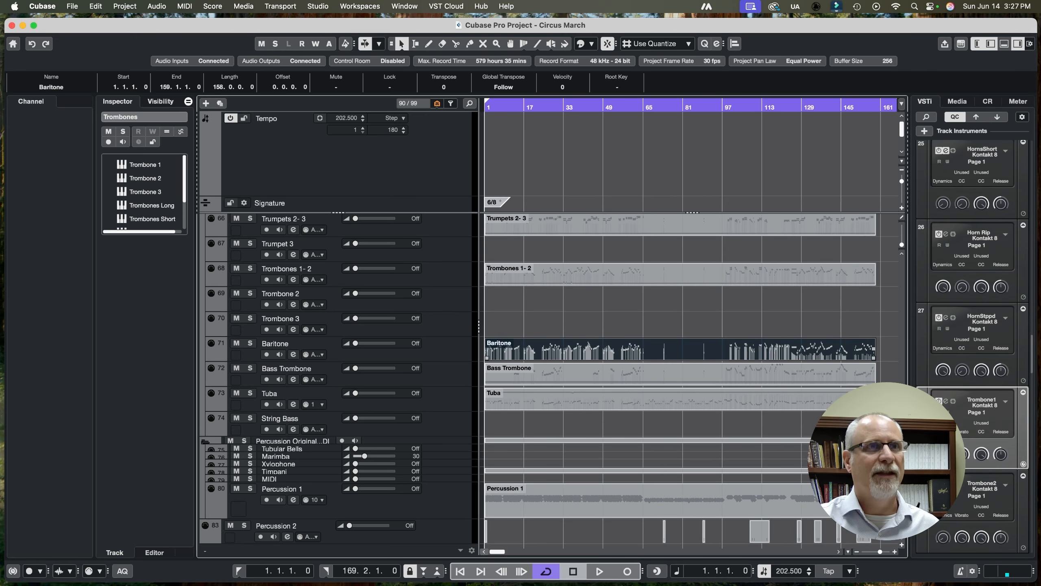
{"action": "scroll", "coordinate": [681, 370], "scroll_direction": "up", "scroll_amount": 15}
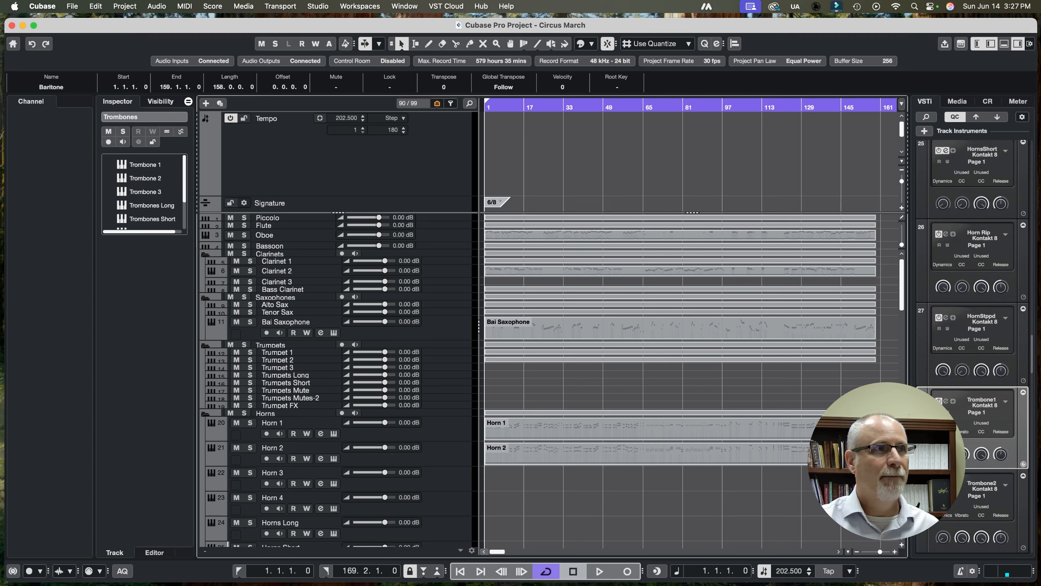
{"action": "scroll", "coordinate": [681, 369], "scroll_direction": "down", "scroll_amount": 5}
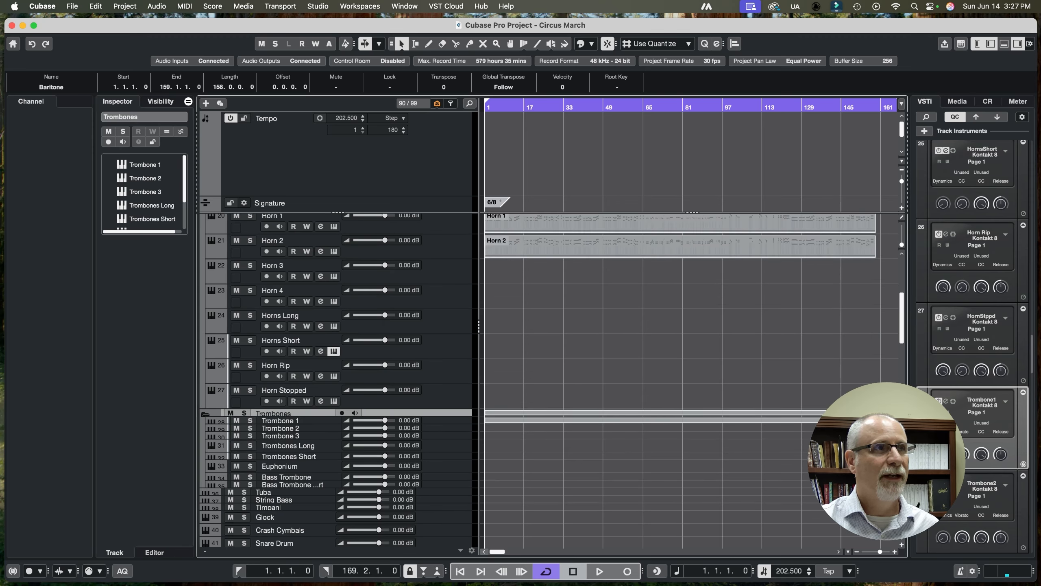
{"action": "left_click", "coordinate": [280, 466]}
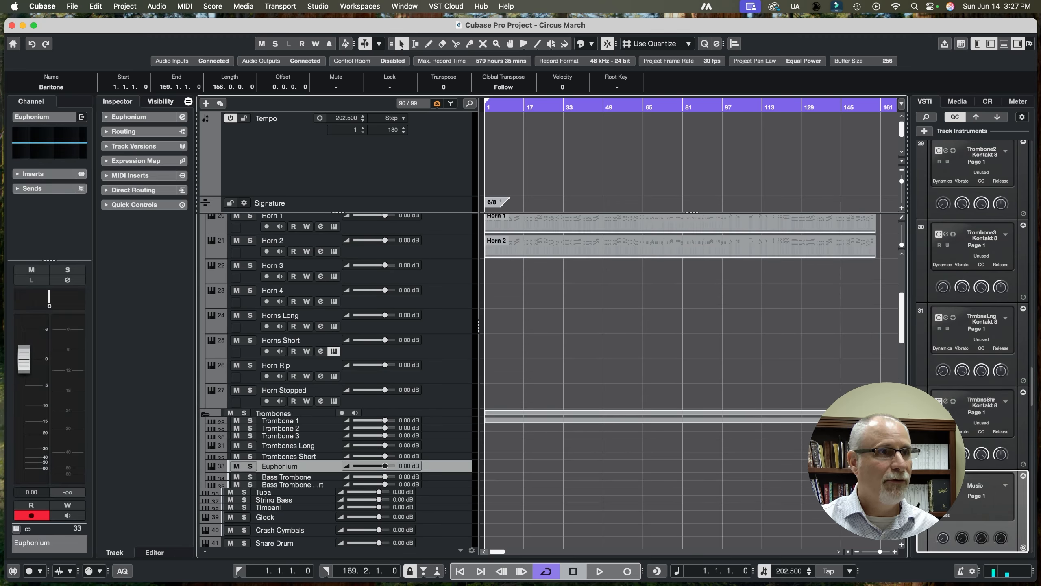
{"action": "key", "text": "super+v"}
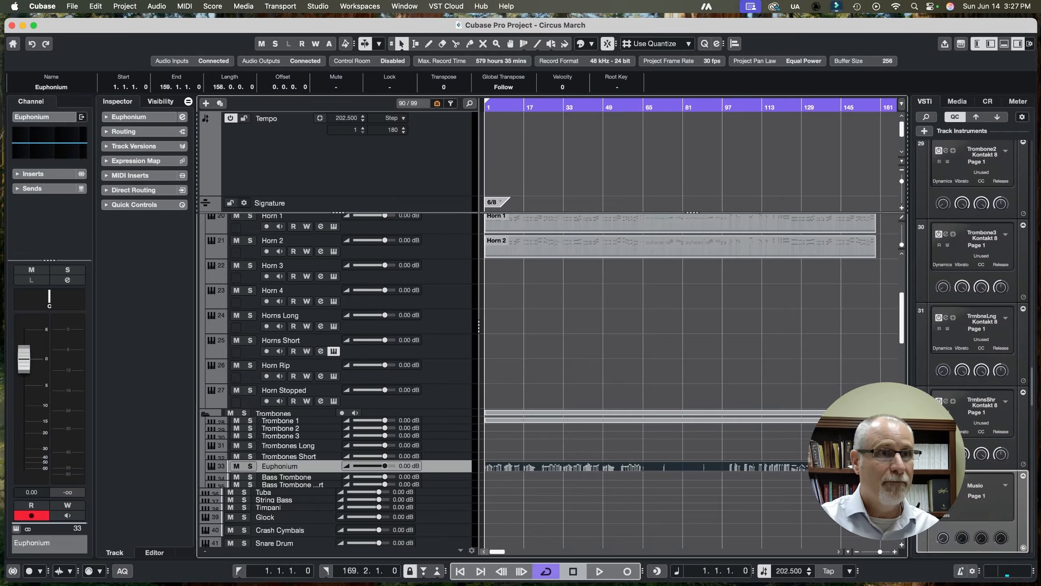
- Copy the imported Bass Trombone part onto the Bass Trombone instrument track in the Trombones folder
{"action": "scroll", "coordinate": [681, 380], "scroll_direction": "down", "scroll_amount": 6}
{"action": "scroll", "coordinate": [681, 380], "scroll_direction": "down", "scroll_amount": 8}
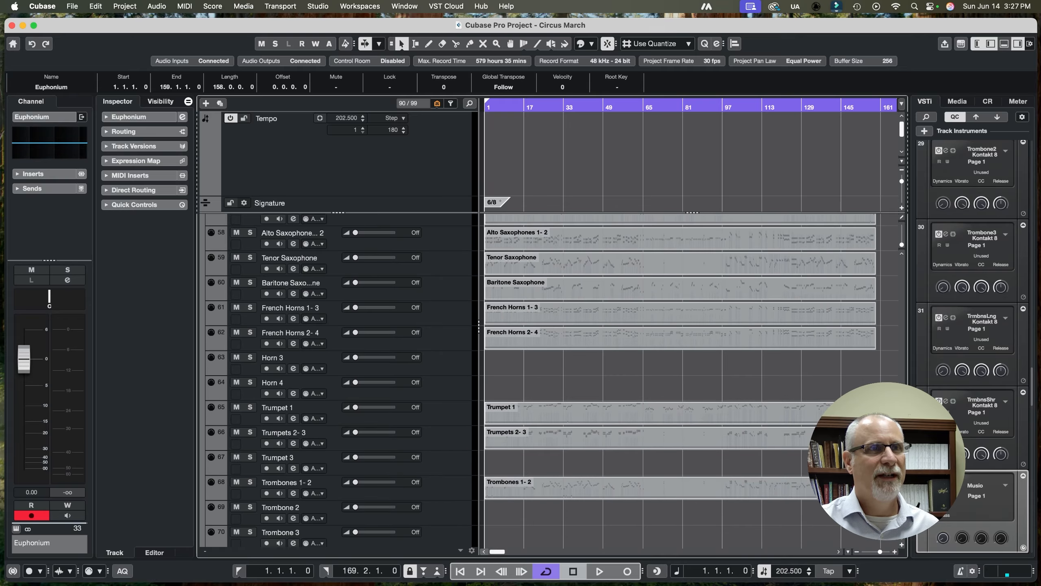
{"action": "scroll", "coordinate": [681, 481], "scroll_direction": "down", "scroll_amount": 1}
{"action": "left_click", "coordinate": [657, 480]}
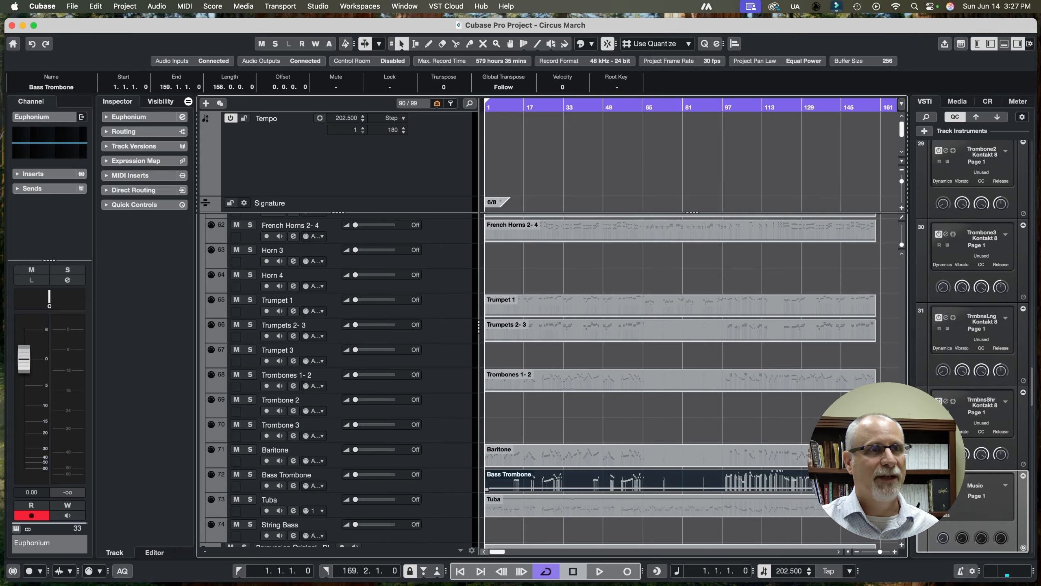
{"action": "scroll", "coordinate": [681, 380], "scroll_direction": "up", "scroll_amount": 15}
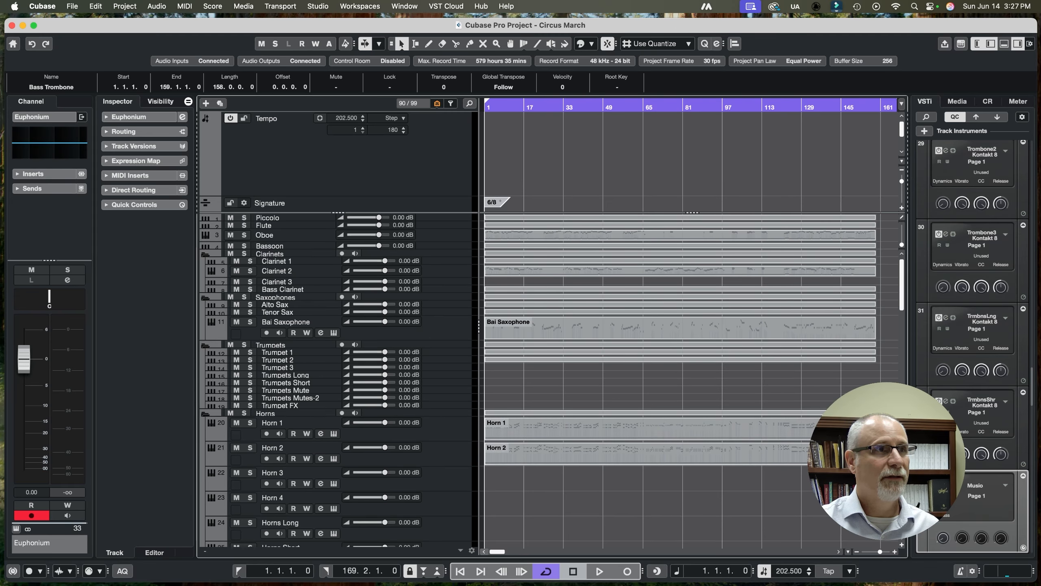
{"action": "scroll", "coordinate": [681, 380], "scroll_direction": "down", "scroll_amount": 10}
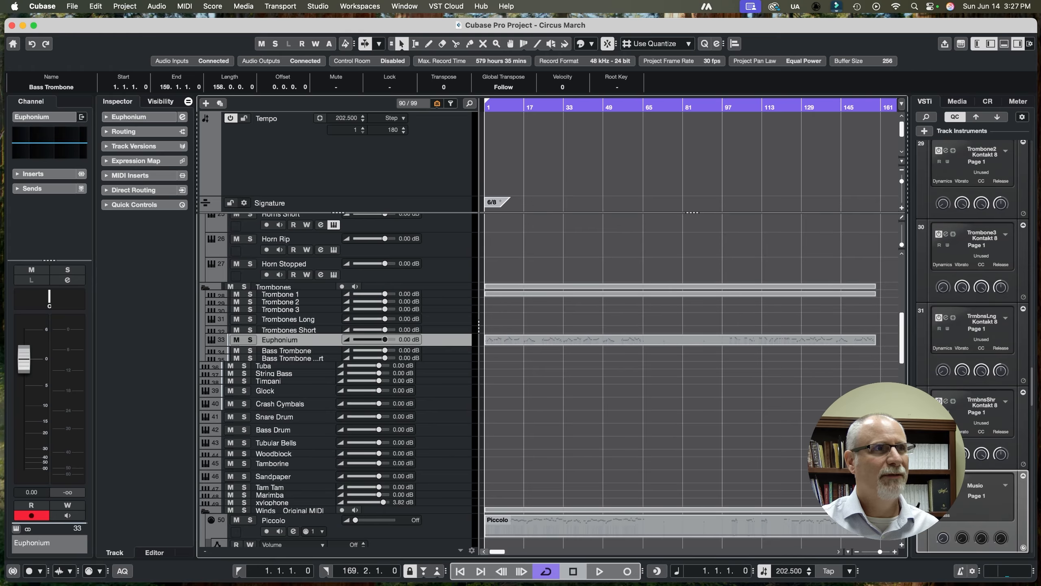
{"action": "left_click", "coordinate": [286, 350]}
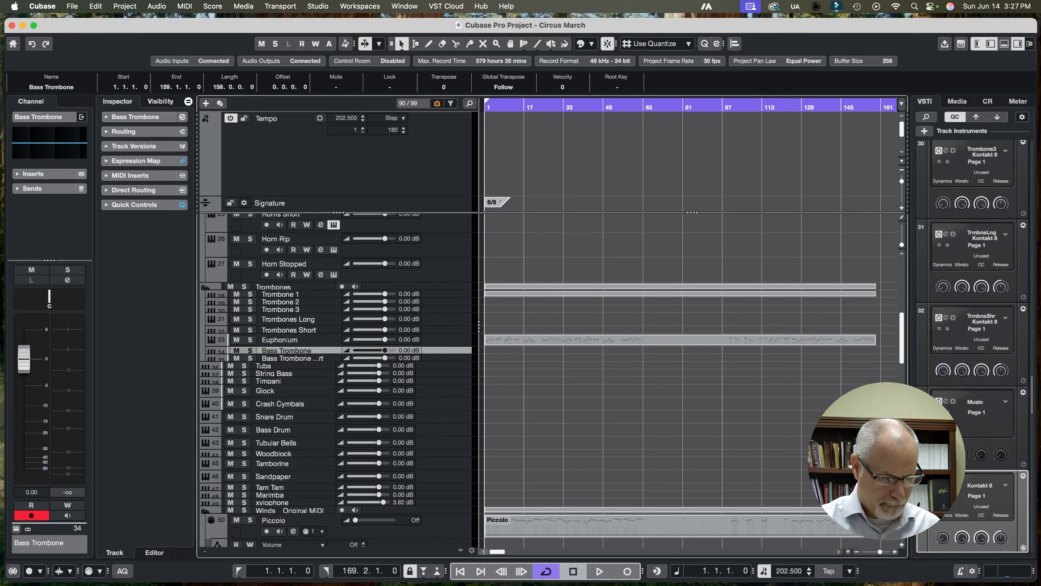
{"action": "key", "text": "super+v"}
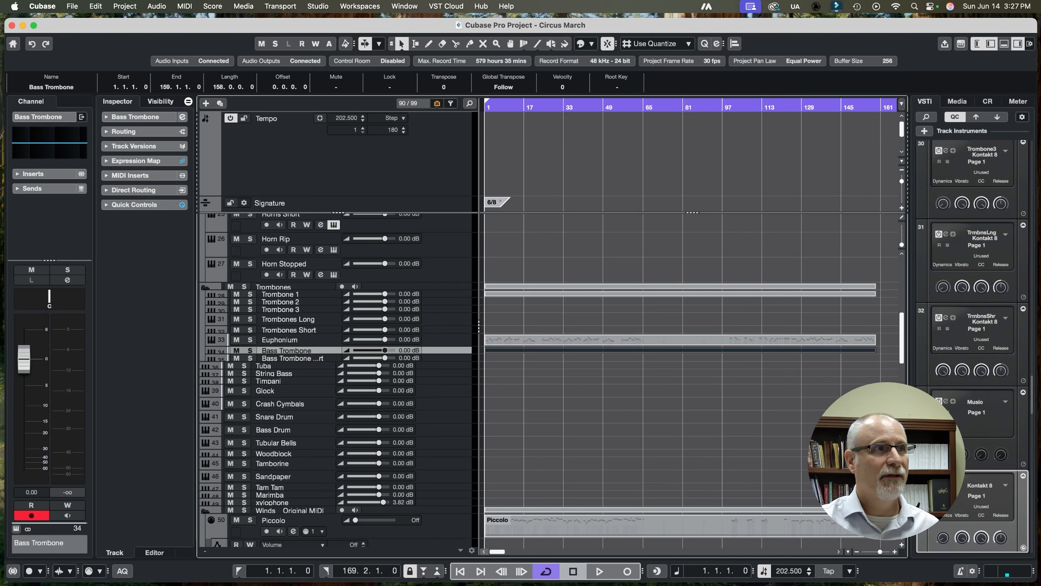
- Copy the imported Tuba part onto the Tuba instrument track
{"action": "scroll", "coordinate": [680, 369], "scroll_direction": "down", "scroll_amount": 15}
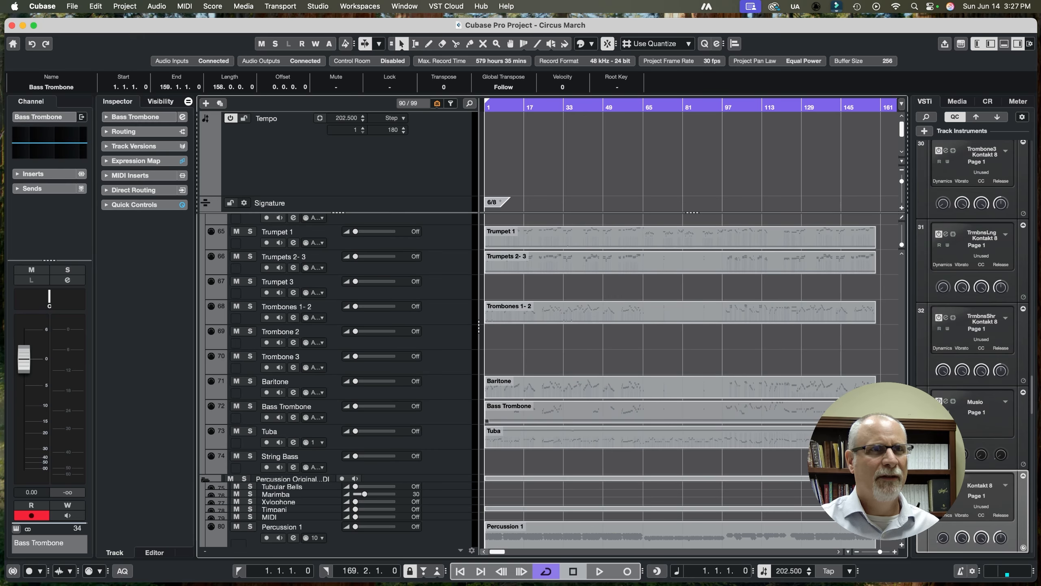
{"action": "scroll", "coordinate": [680, 369], "scroll_direction": "down", "scroll_amount": 2}
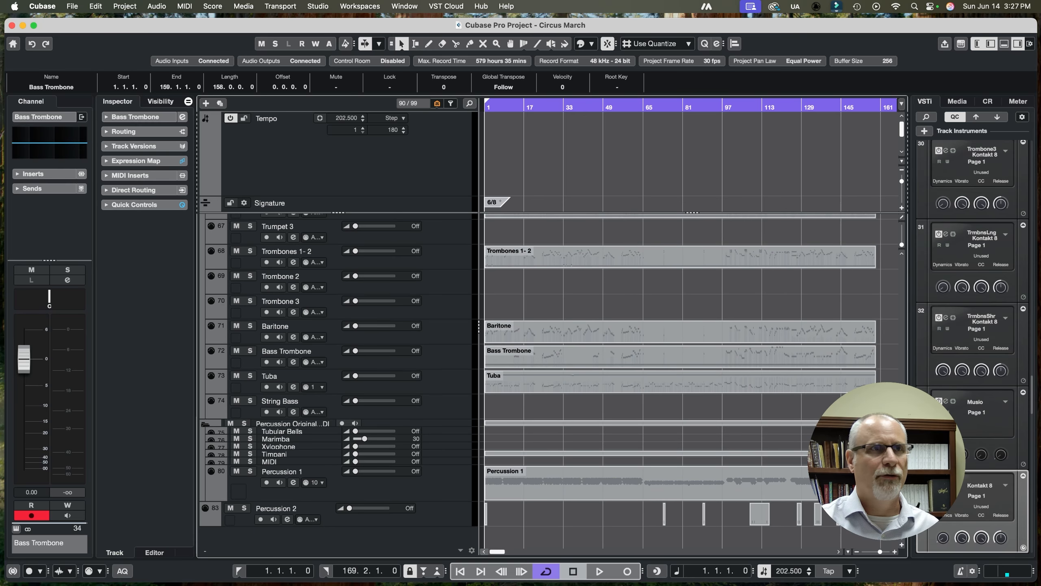
{"action": "scroll", "coordinate": [680, 388], "scroll_direction": "up", "scroll_amount": 1}
{"action": "left_click", "coordinate": [681, 389]}
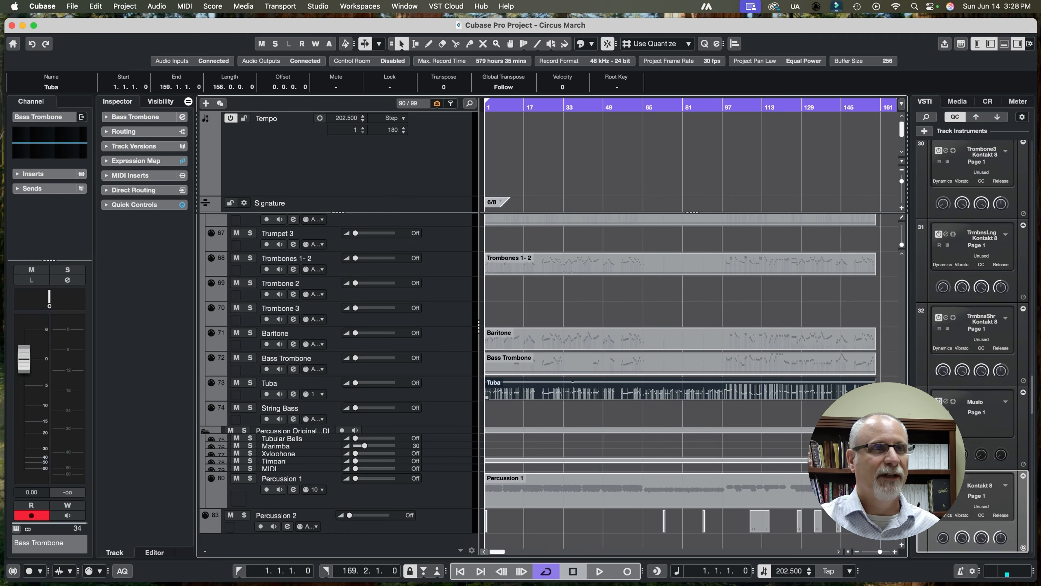
{"action": "scroll", "coordinate": [680, 369], "scroll_direction": "up", "scroll_amount": 15}
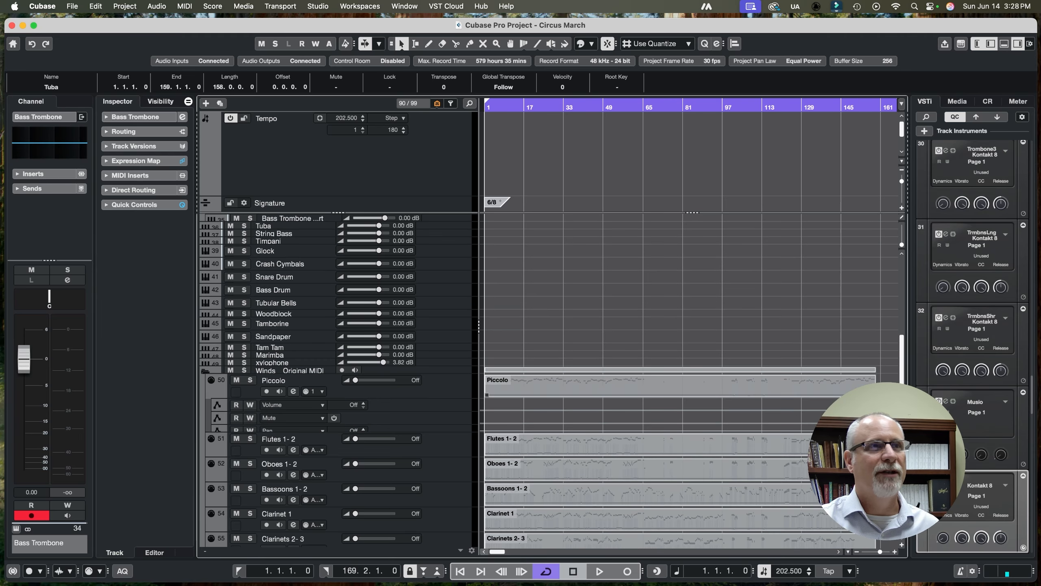
{"action": "scroll", "coordinate": [680, 369], "scroll_direction": "down", "scroll_amount": 2}
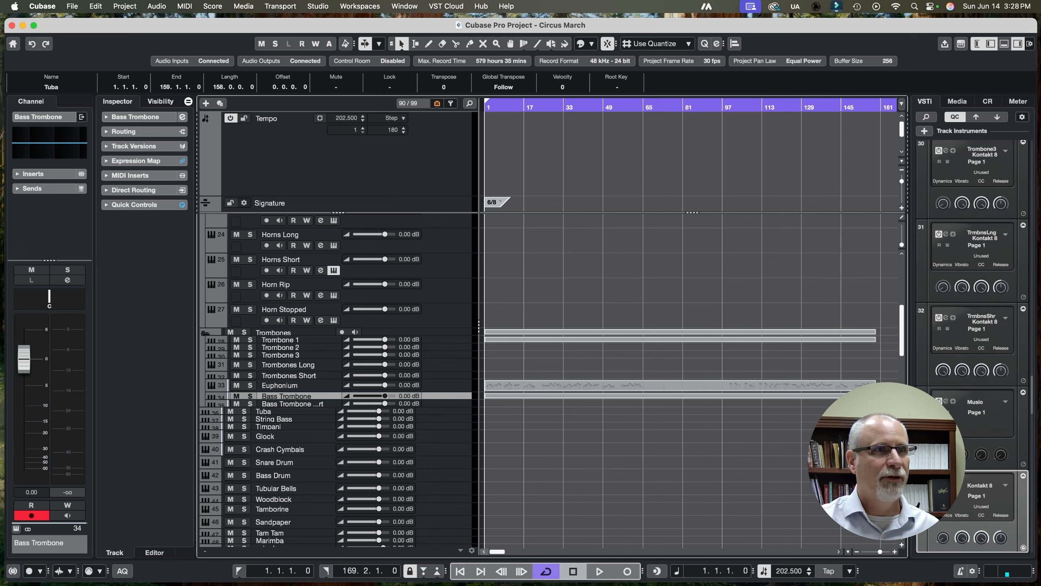
{"action": "left_click", "coordinate": [278, 411]}
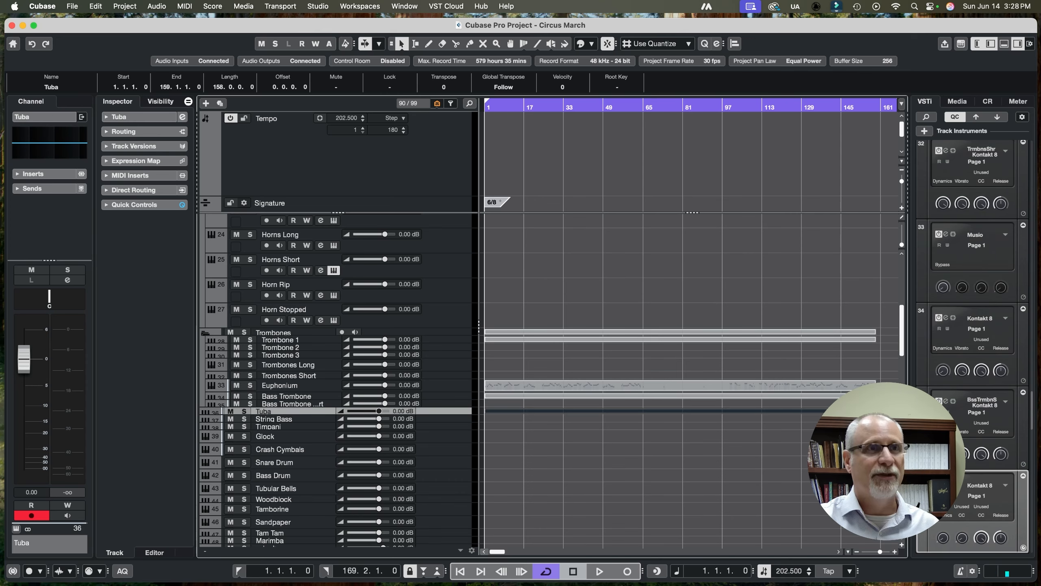
- Copy the imported Percussion 1 part onto the Bass Drum instrument track
{"action": "scroll", "coordinate": [336, 382], "scroll_direction": "up", "scroll_amount": 8}
{"action": "scroll", "coordinate": [336, 381], "scroll_direction": "down", "scroll_amount": 15}
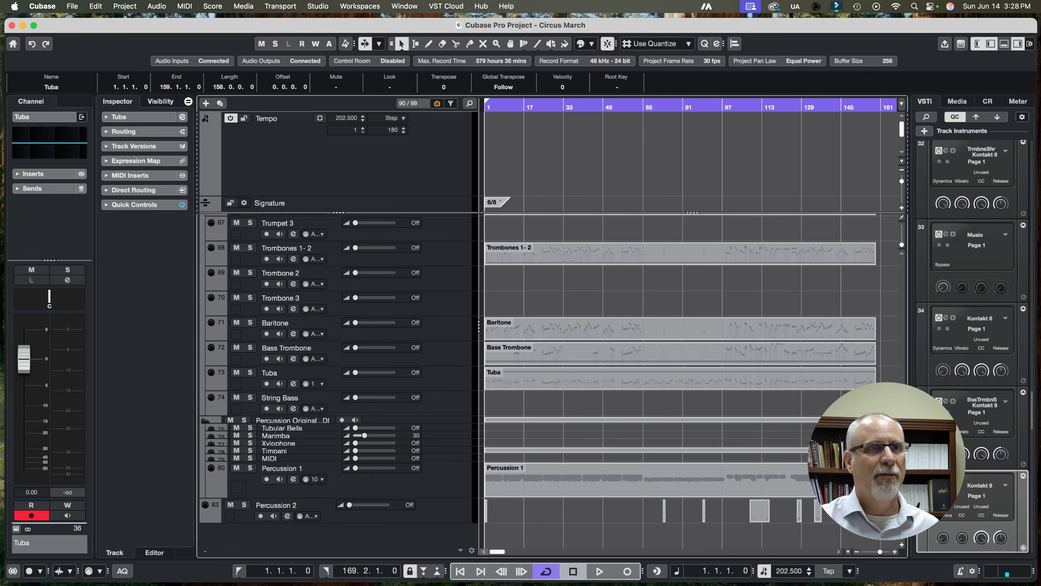
{"action": "scroll", "coordinate": [336, 381], "scroll_direction": "up", "scroll_amount": 1}
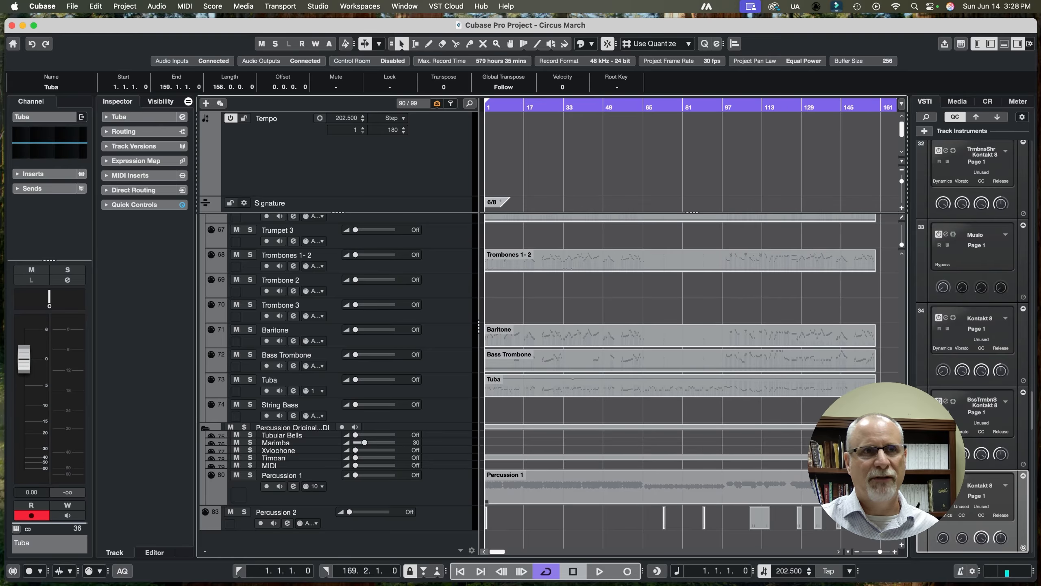
{"action": "scroll", "coordinate": [538, 372], "scroll_direction": "down", "scroll_amount": 1}
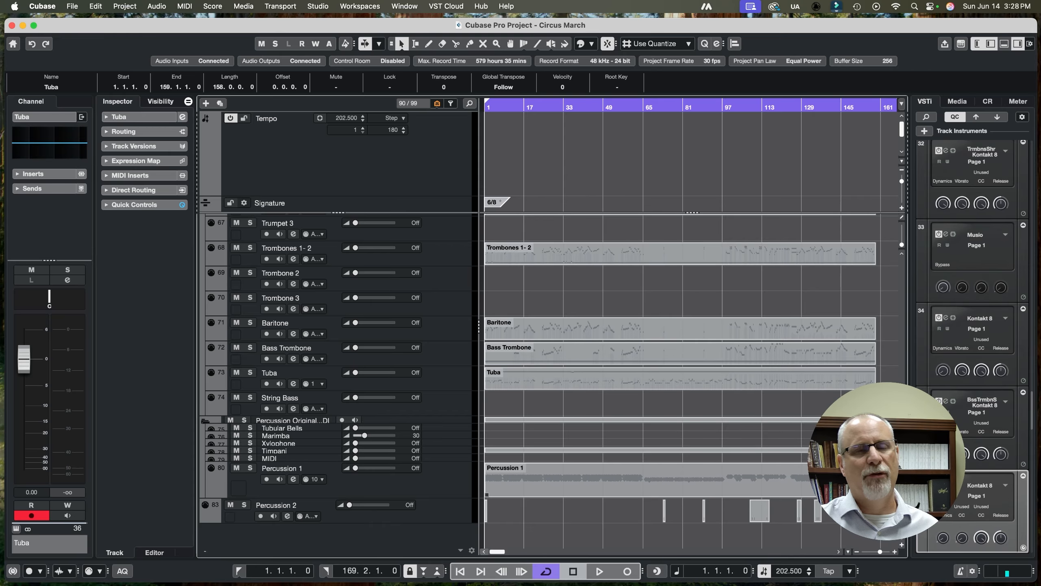
{"action": "left_click", "coordinate": [646, 484]}
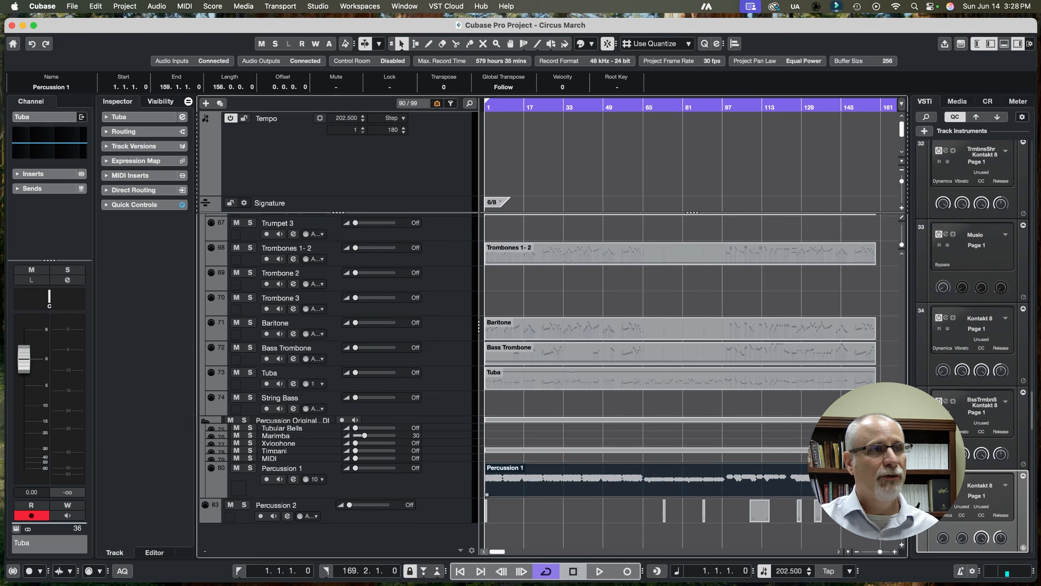
{"action": "scroll", "coordinate": [646, 382], "scroll_direction": "up", "scroll_amount": 10}
{"action": "scroll", "coordinate": [646, 382], "scroll_direction": "down", "scroll_amount": 10}
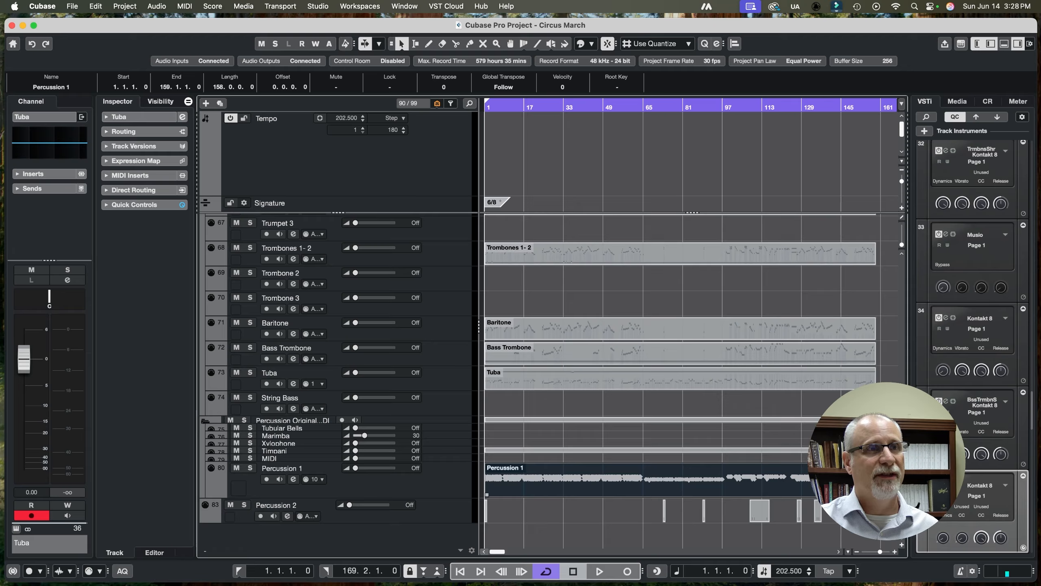
{"action": "left_click", "coordinate": [615, 534]}
{"action": "left_click", "coordinate": [615, 486]}
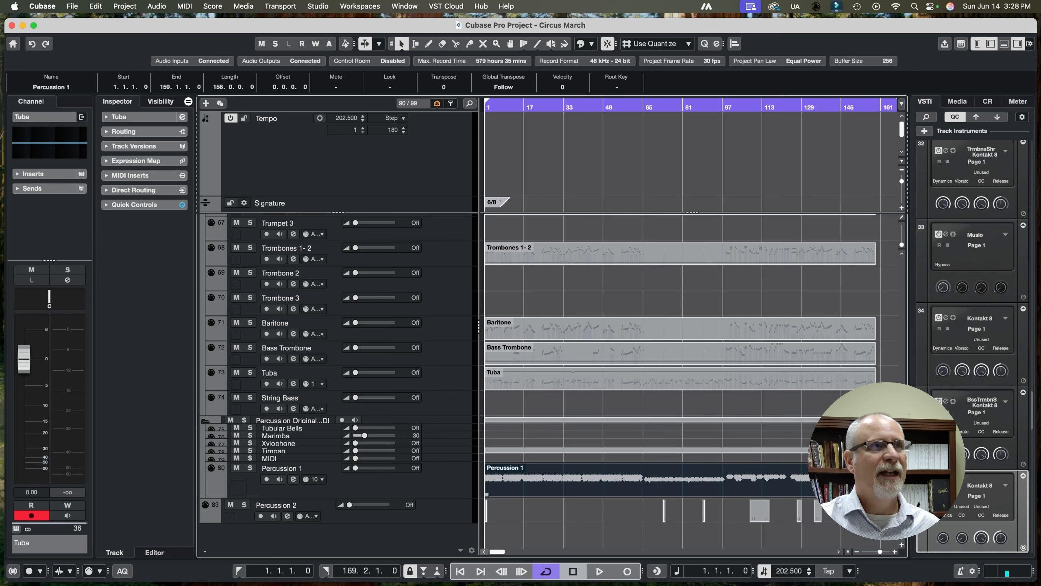
{"action": "scroll", "coordinate": [681, 382], "scroll_direction": "up", "scroll_amount": 20}
{"action": "scroll", "coordinate": [680, 381], "scroll_direction": "up", "scroll_amount": 10}
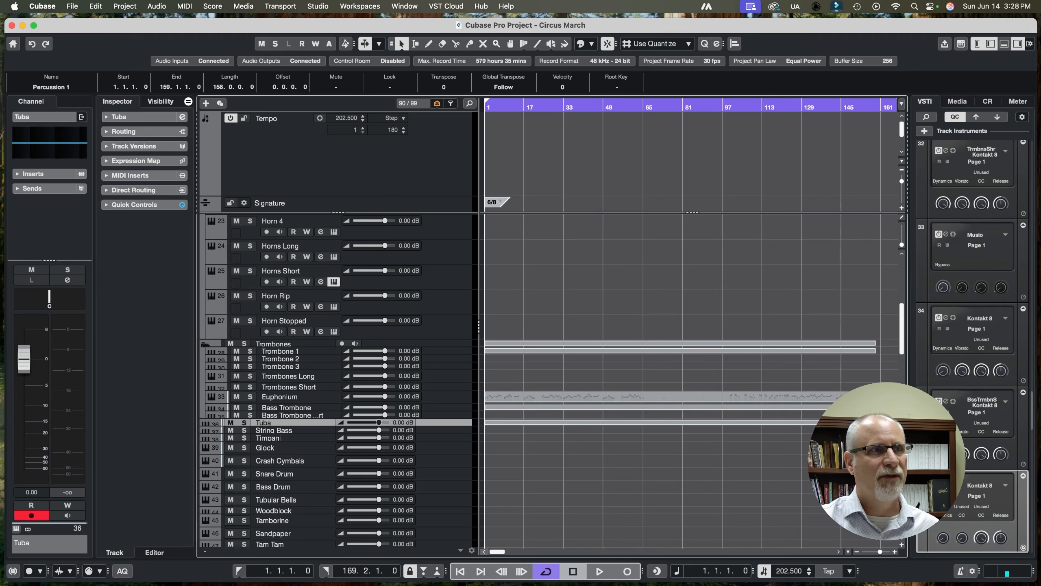
{"action": "left_click", "coordinate": [274, 487]}
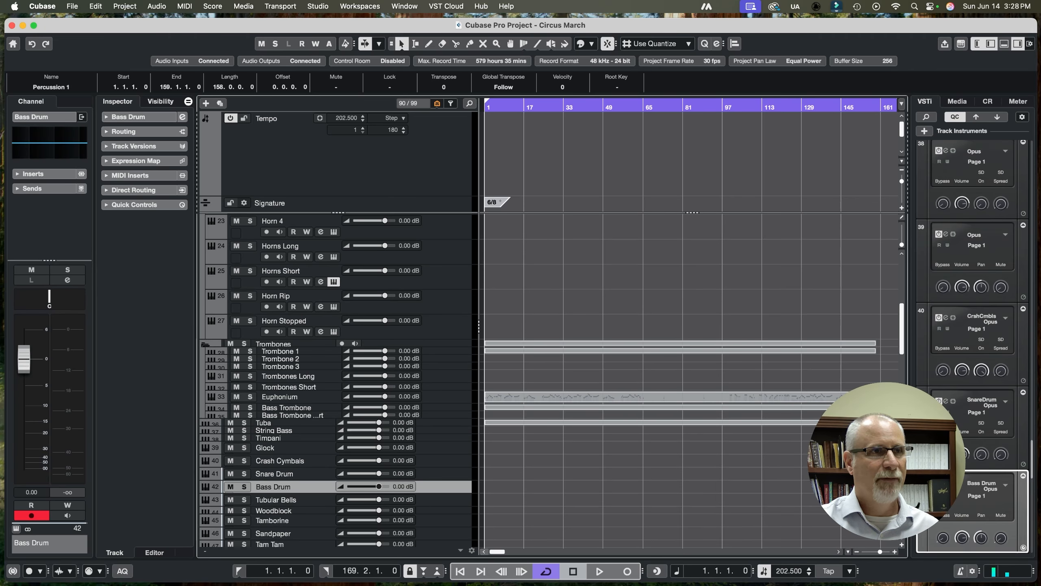
{"action": "key", "text": "super+v"}
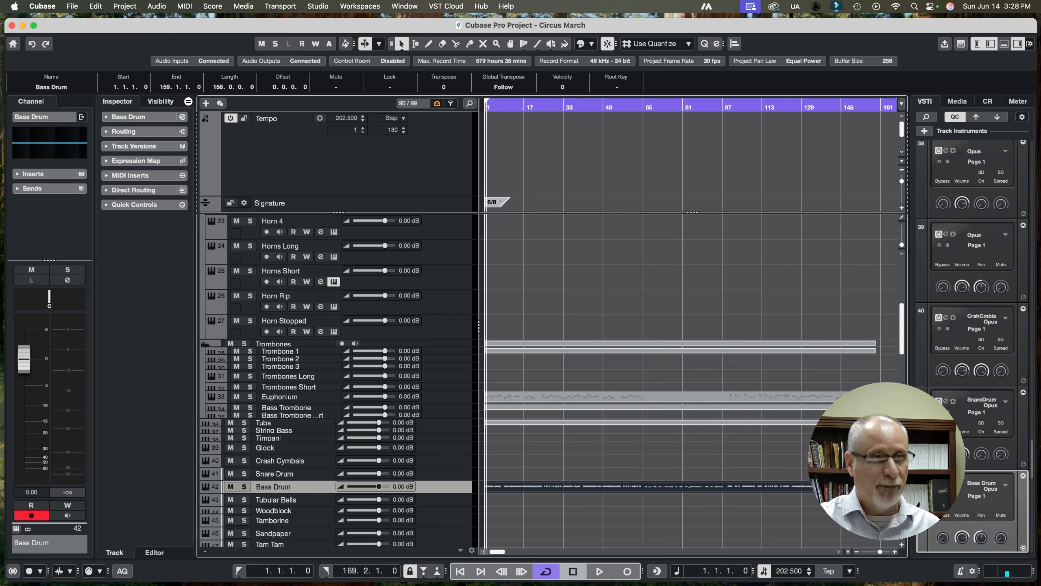
- Examine the notes of the copied Bass Drum part in the Key Editor, and return to the full project view
{"action": "left_click", "coordinate": [574, 513]}
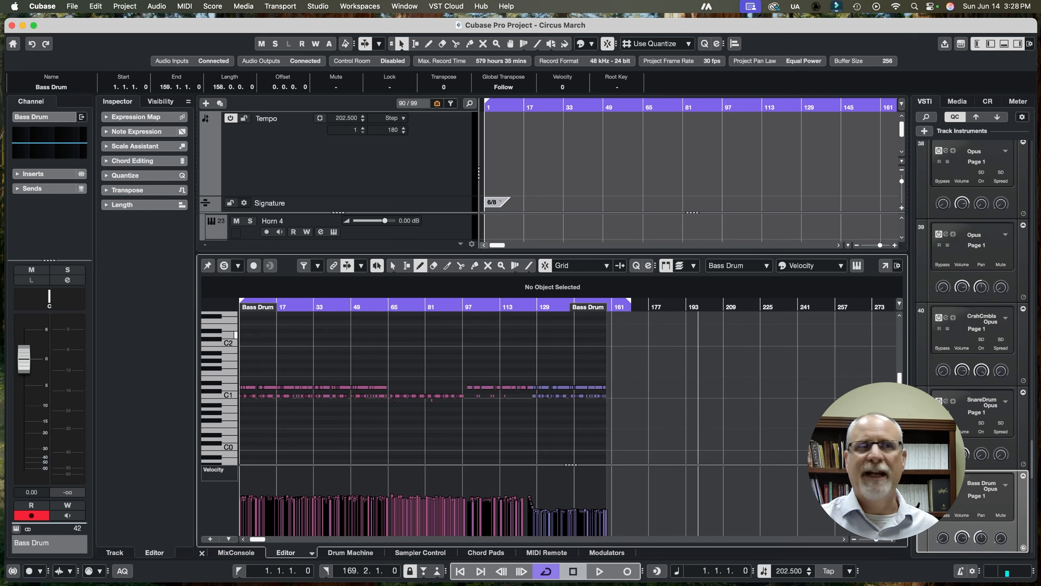
{"action": "key", "text": "Return"}
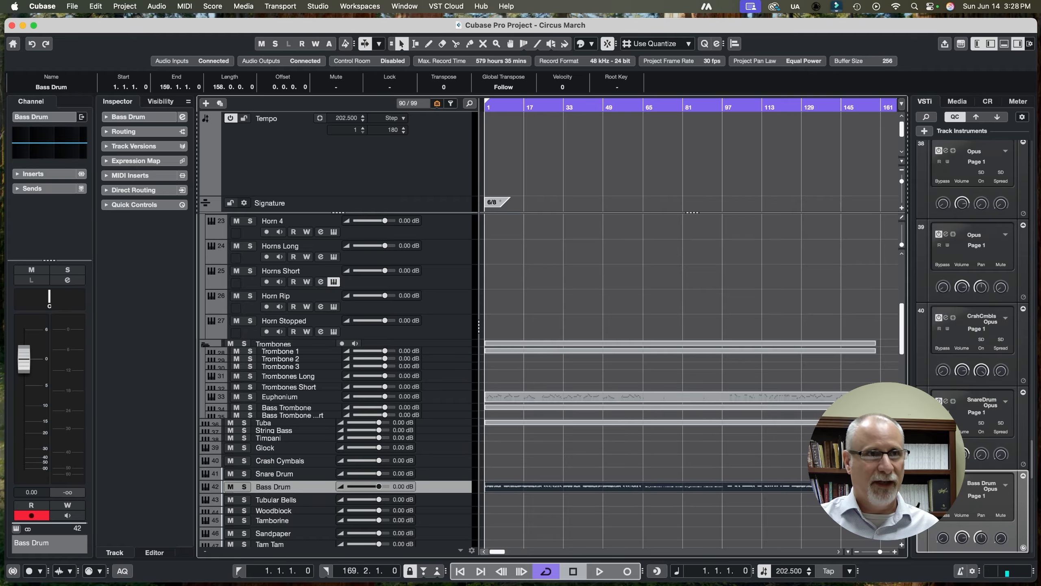
{"action": "key", "text": "Return"}
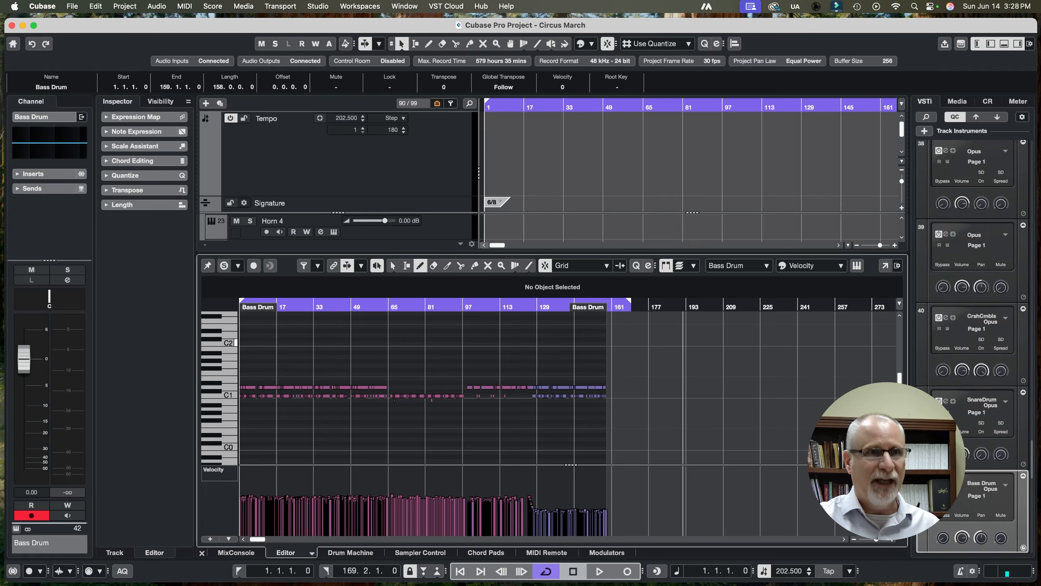
{"action": "key", "text": "Return"}
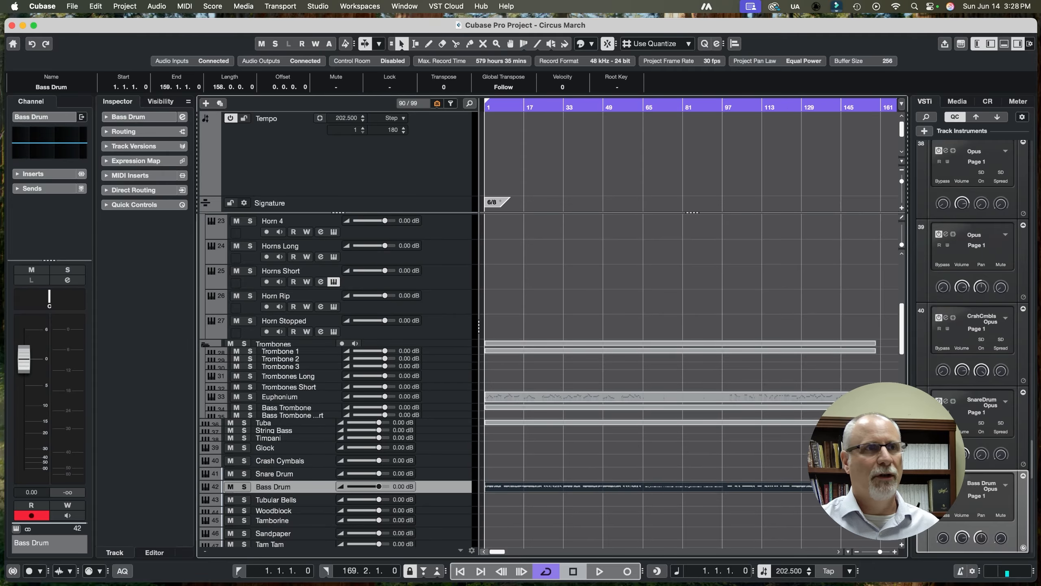
- Copy all the separate imported Percussion 2 parts onto the Crash Cymbals instrument track and deselect everything
{"action": "scroll", "coordinate": [336, 369], "scroll_direction": "down", "scroll_amount": 15}
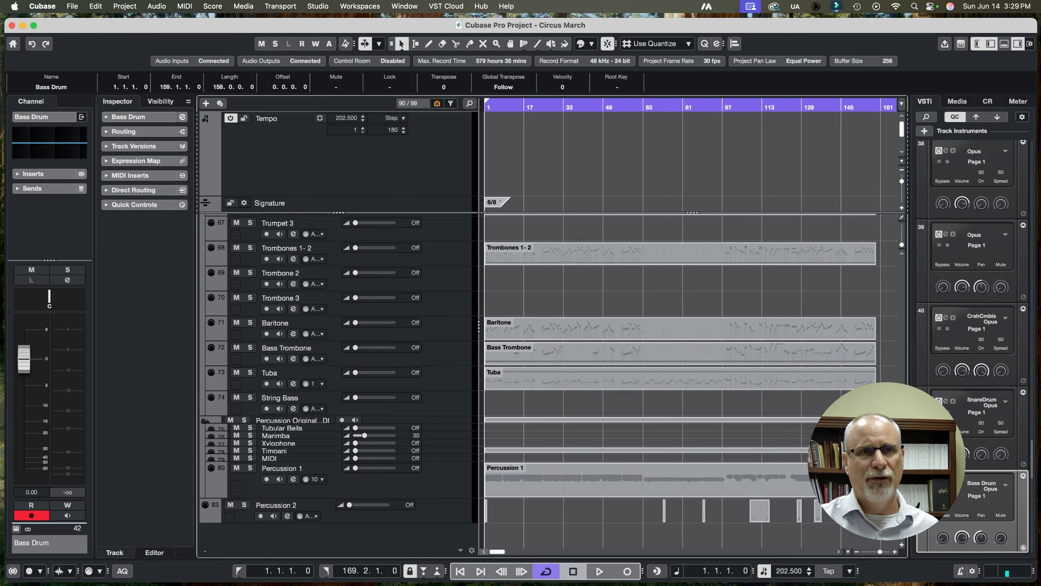
{"action": "left_click_drag", "start_coordinate": [882, 509], "coordinate": [485, 513]}
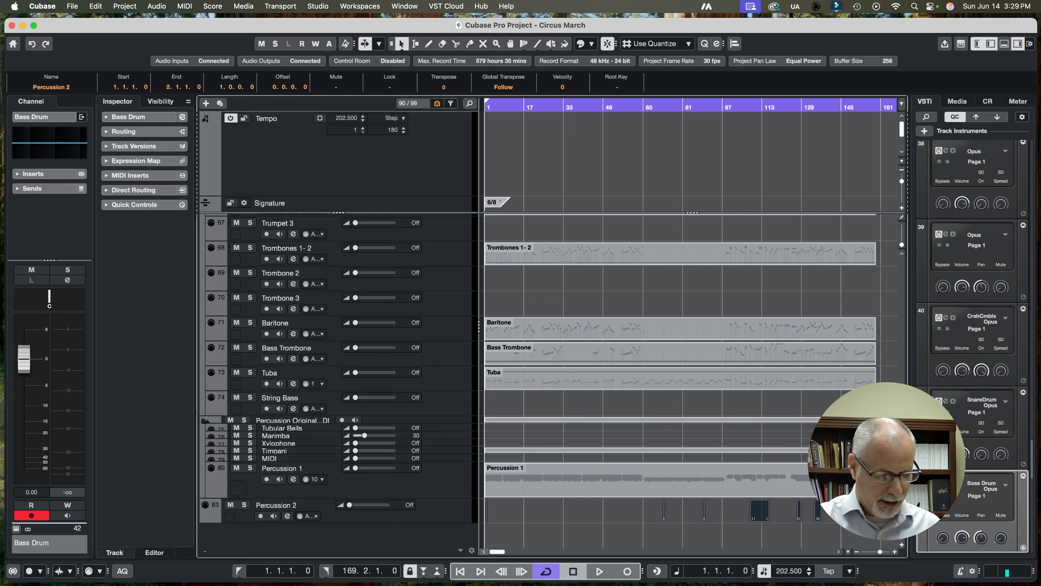
{"action": "scroll", "coordinate": [551, 380], "scroll_direction": "up", "scroll_amount": 20}
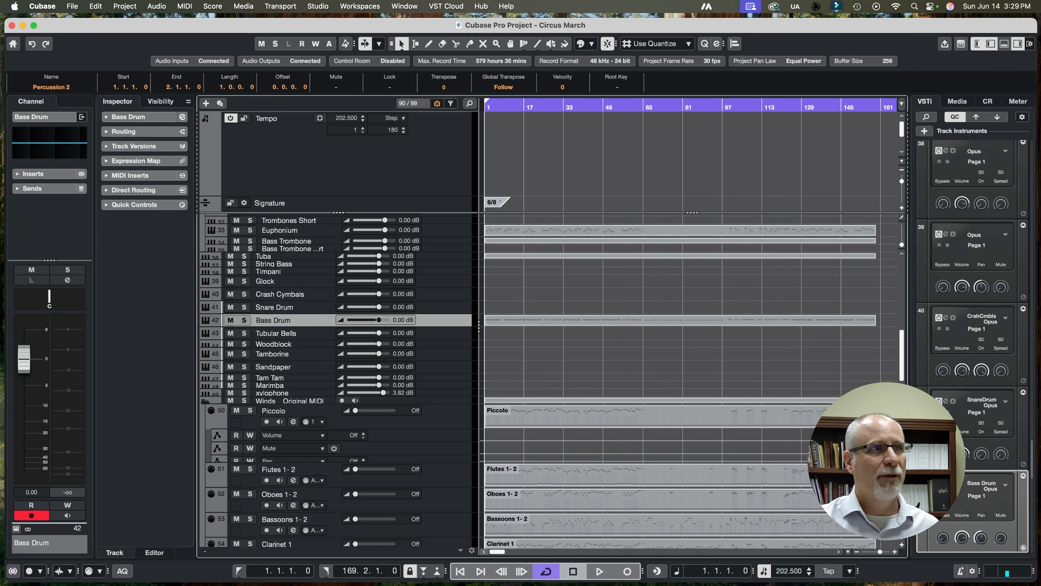
{"action": "left_click", "coordinate": [280, 294]}
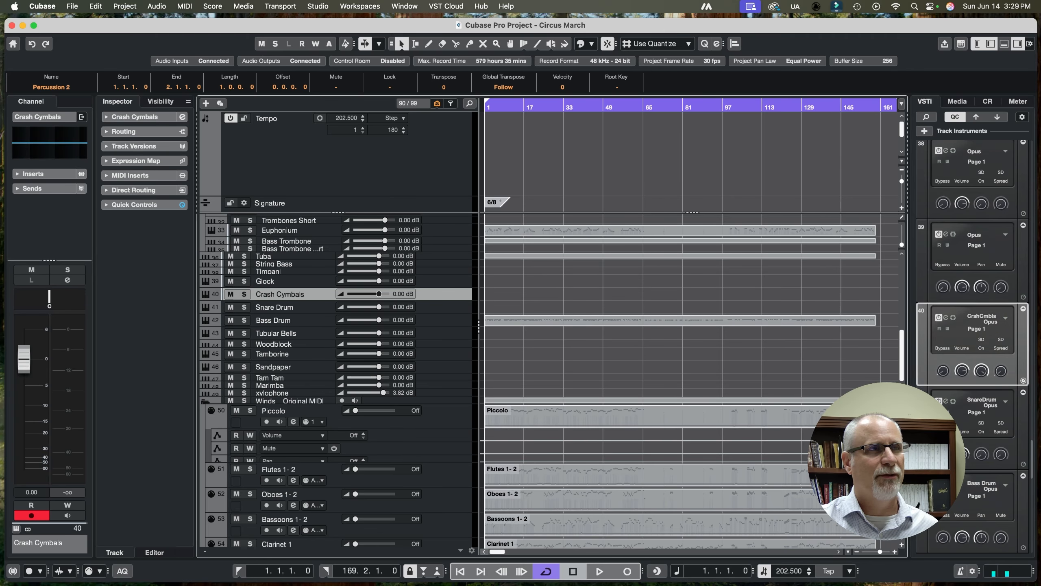
{"action": "key", "text": "super+v"}
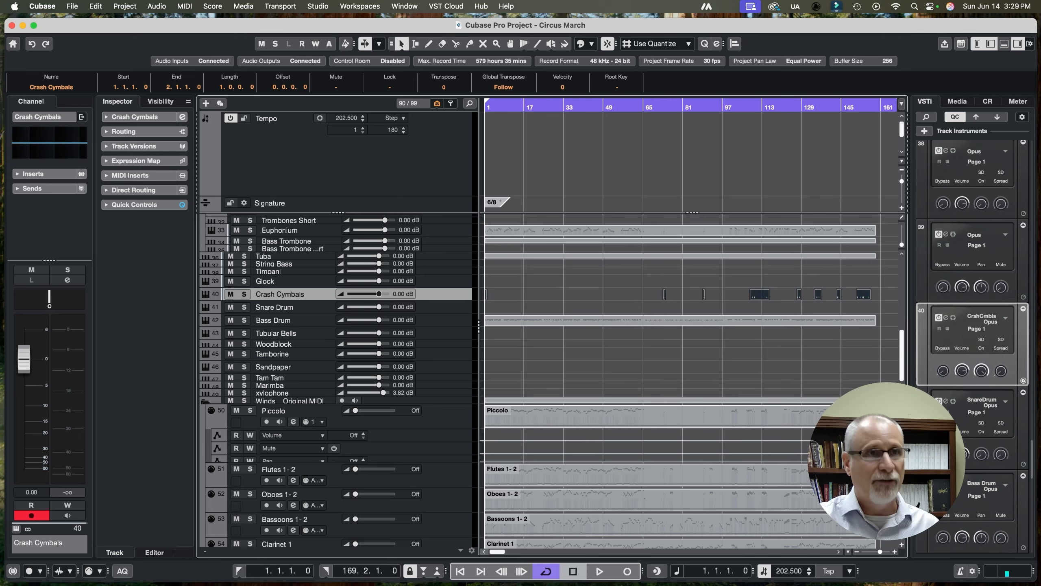
{"action": "key", "text": "super+shift+a"}
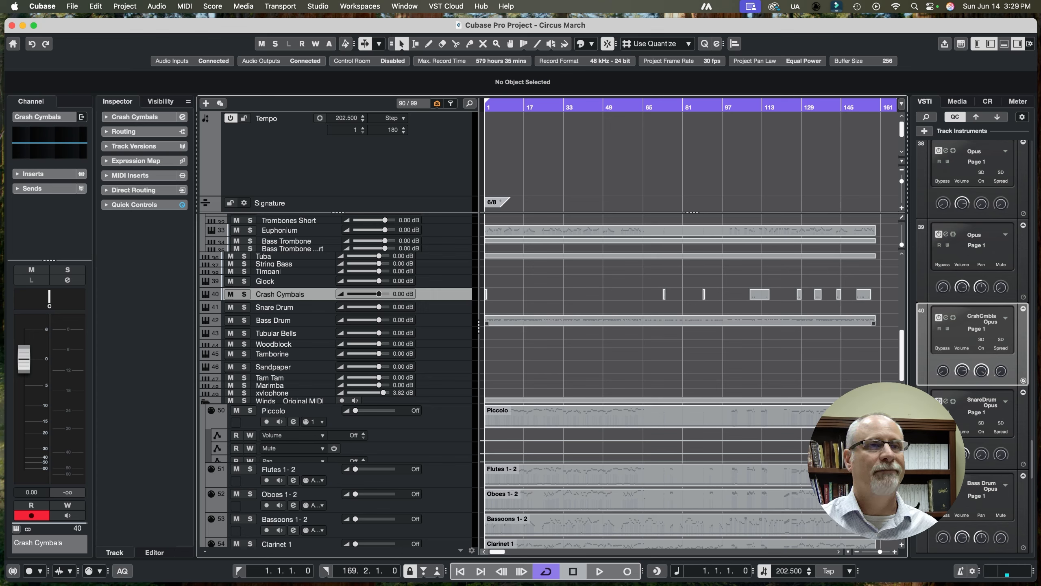
- Glue the separate parts on the Crash Cymbals track into one continuous part and save the project
{"action": "left_click", "coordinate": [470, 44]}
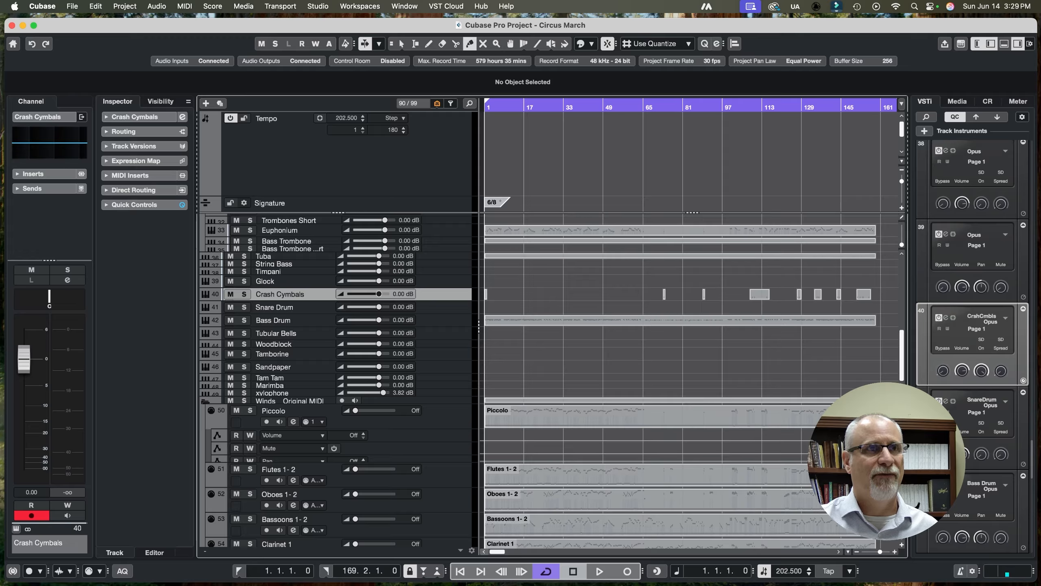
{"action": "left_click", "coordinate": [486, 293]}
{"action": "left_click", "coordinate": [487, 293]}
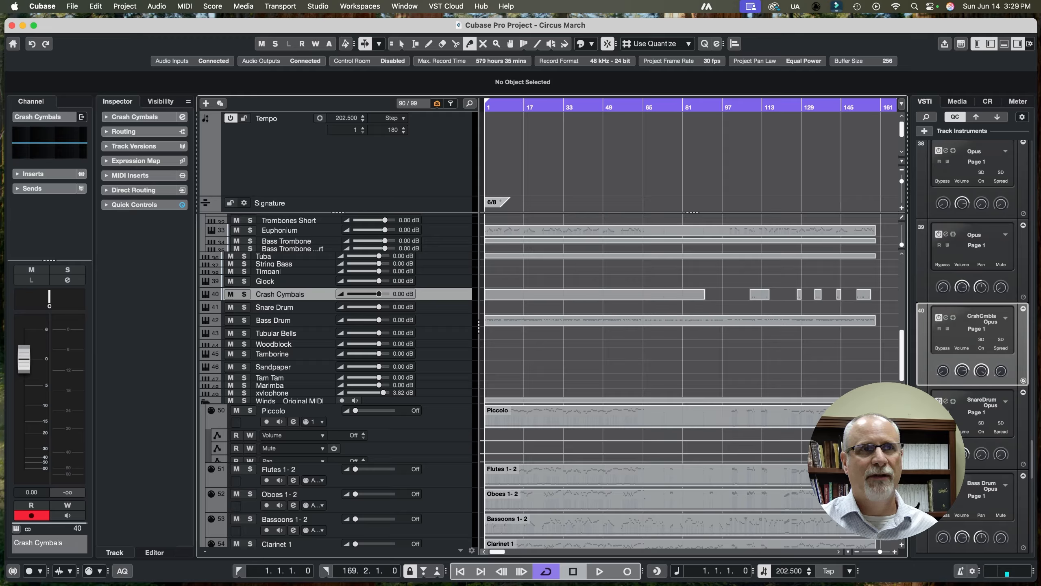
{"action": "left_click", "coordinate": [486, 294]}
{"action": "left_click", "coordinate": [487, 294]}
{"action": "left_click", "coordinate": [487, 294]}
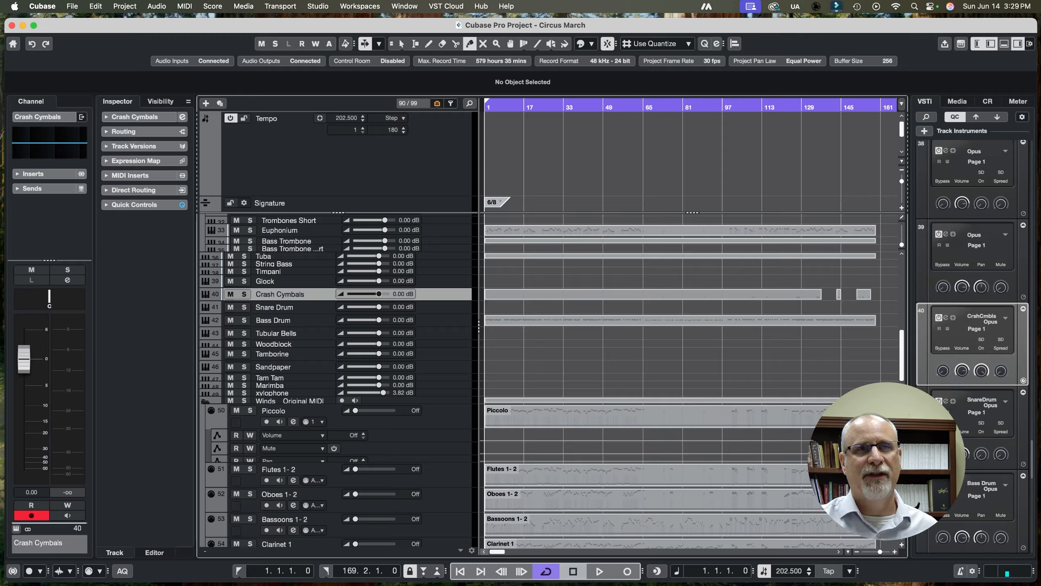
{"action": "left_click", "coordinate": [486, 293]}
{"action": "left_click", "coordinate": [486, 294]}
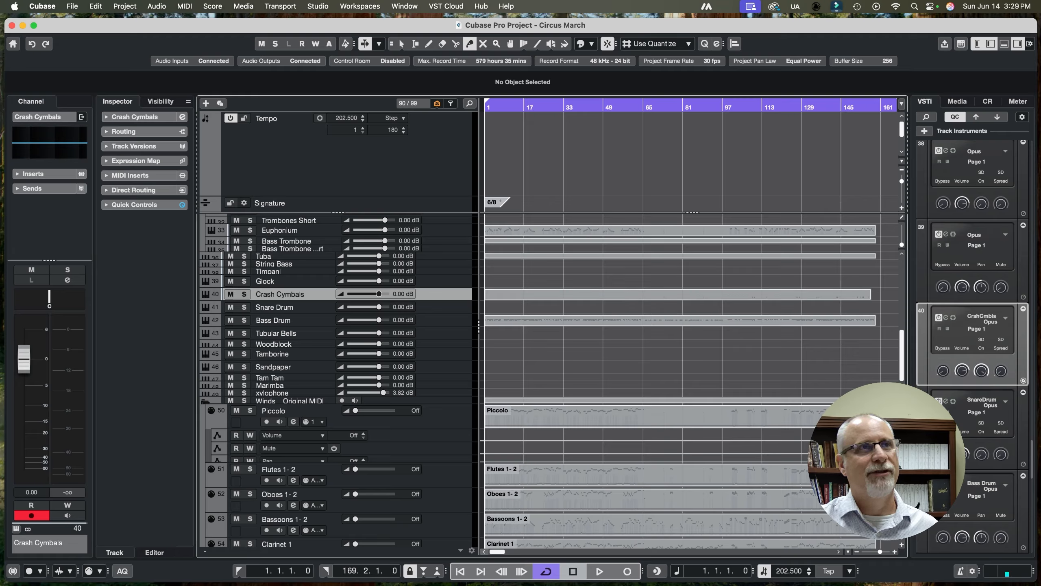
{"action": "left_click", "coordinate": [402, 44]}
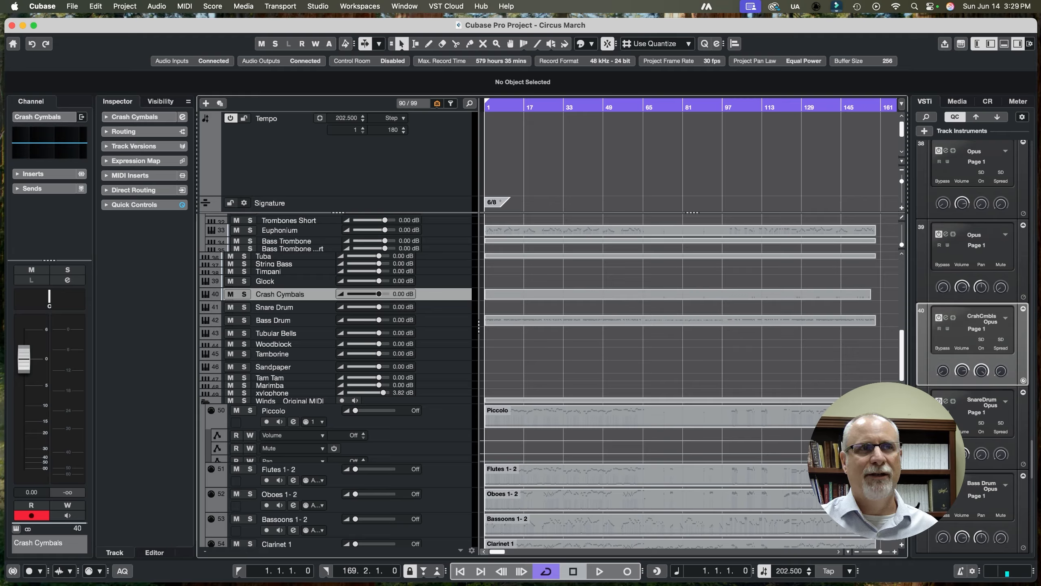
{"action": "key", "text": "super+s"}
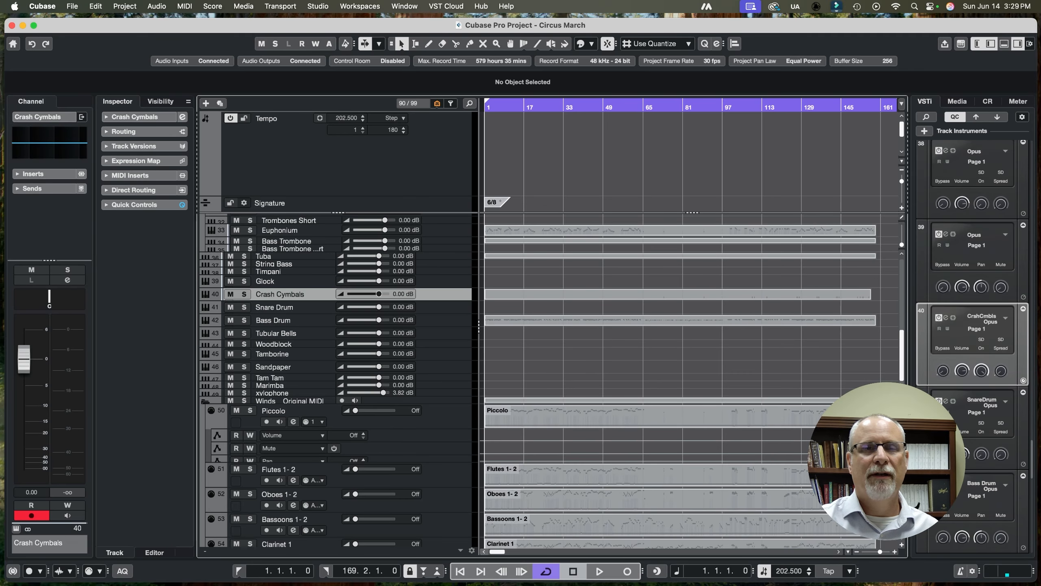
- Mute the Winds Original MIDI folder with all its imported tracks and collapse it
{"action": "scroll", "coordinate": [538, 381], "scroll_direction": "up", "scroll_amount": 15}
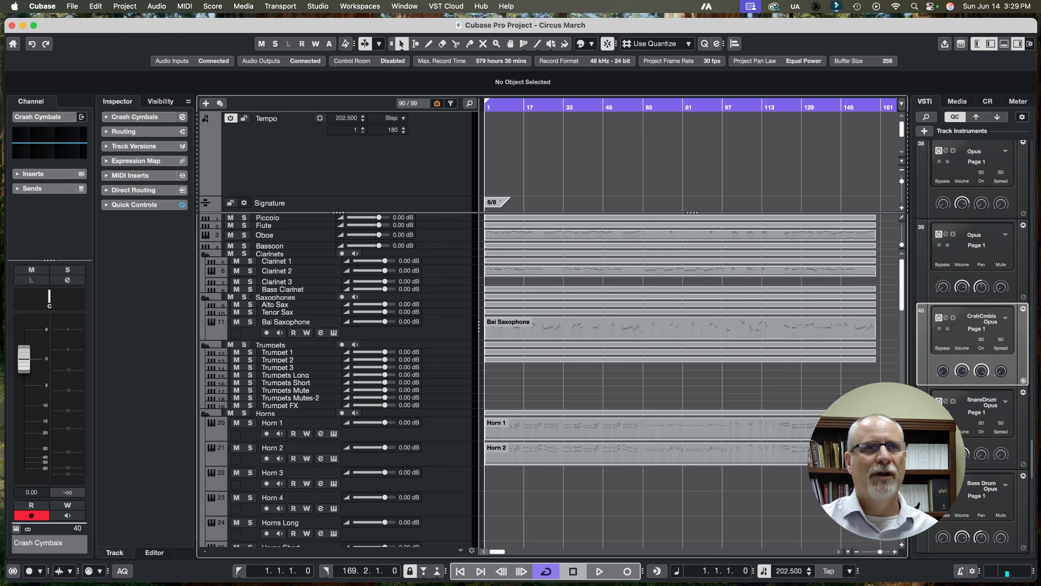
{"action": "scroll", "coordinate": [538, 381], "scroll_direction": "down", "scroll_amount": 11}
{"action": "scroll", "coordinate": [543, 381], "scroll_direction": "down", "scroll_amount": 8}
{"action": "scroll", "coordinate": [543, 381], "scroll_direction": "up", "scroll_amount": 5}
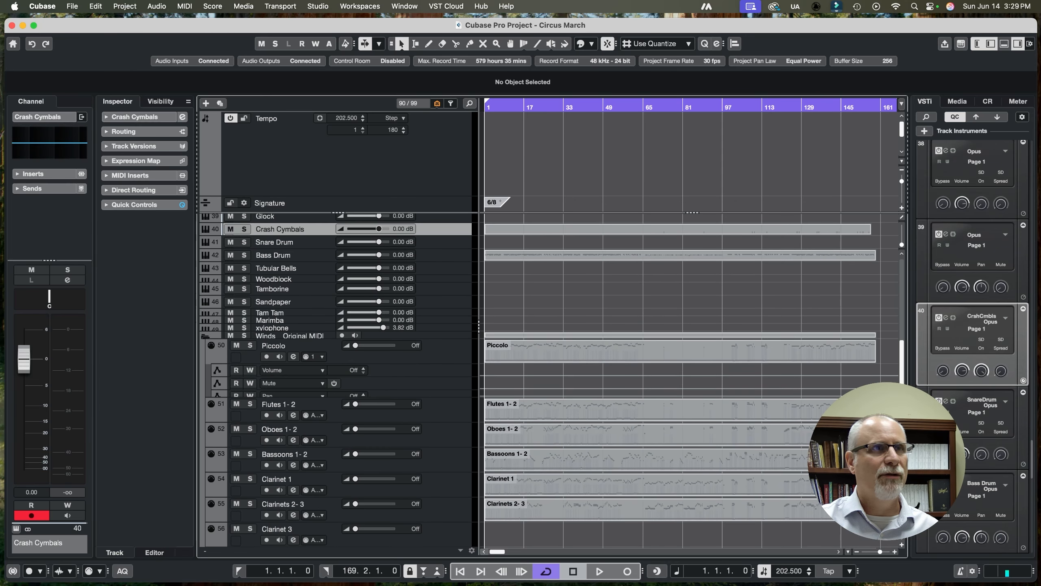
{"action": "scroll", "coordinate": [543, 380], "scroll_direction": "down", "scroll_amount": 1}
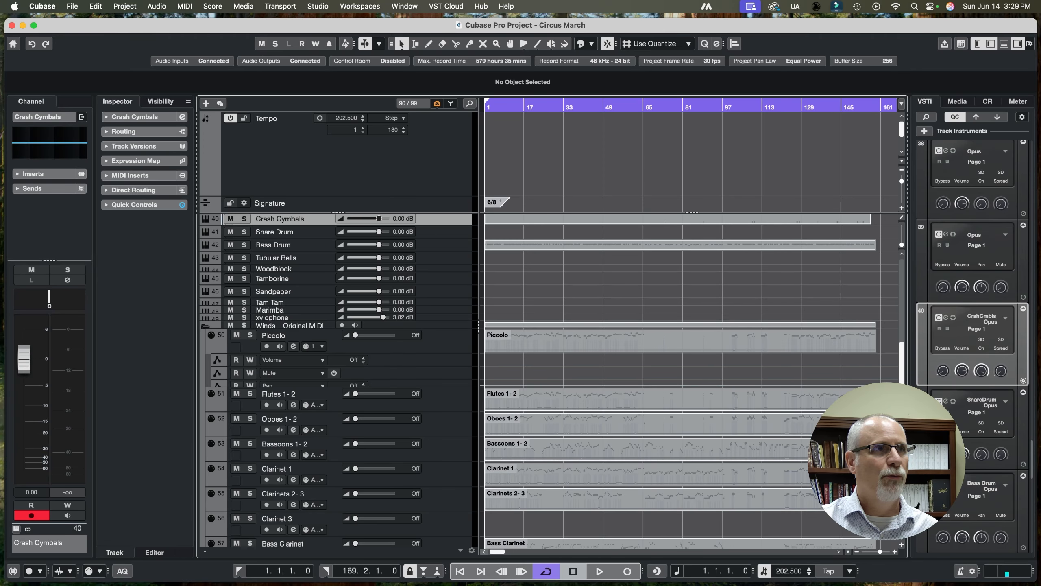
{"action": "left_click", "coordinate": [263, 326]}
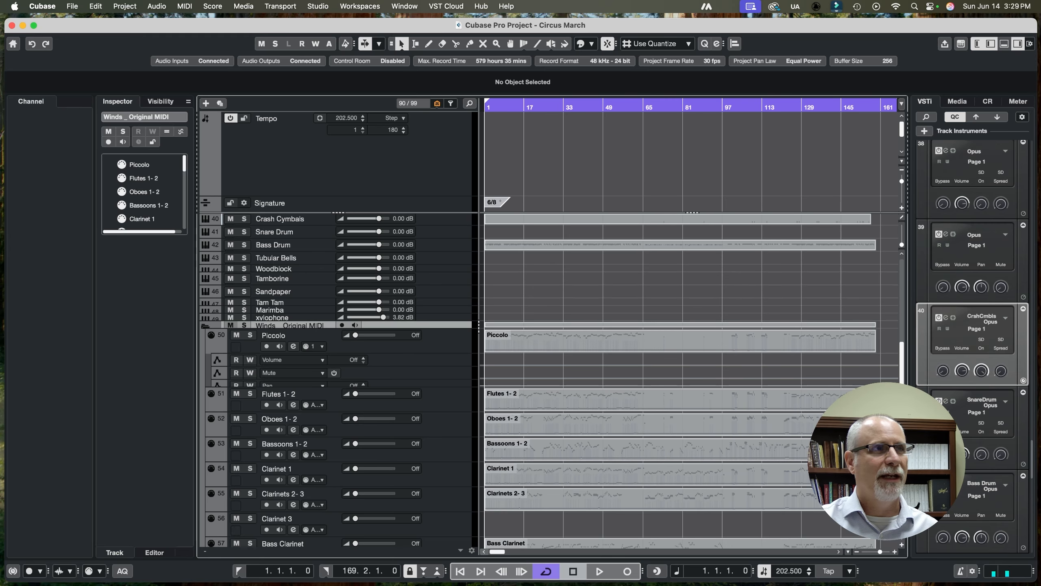
{"action": "key", "text": "m"}
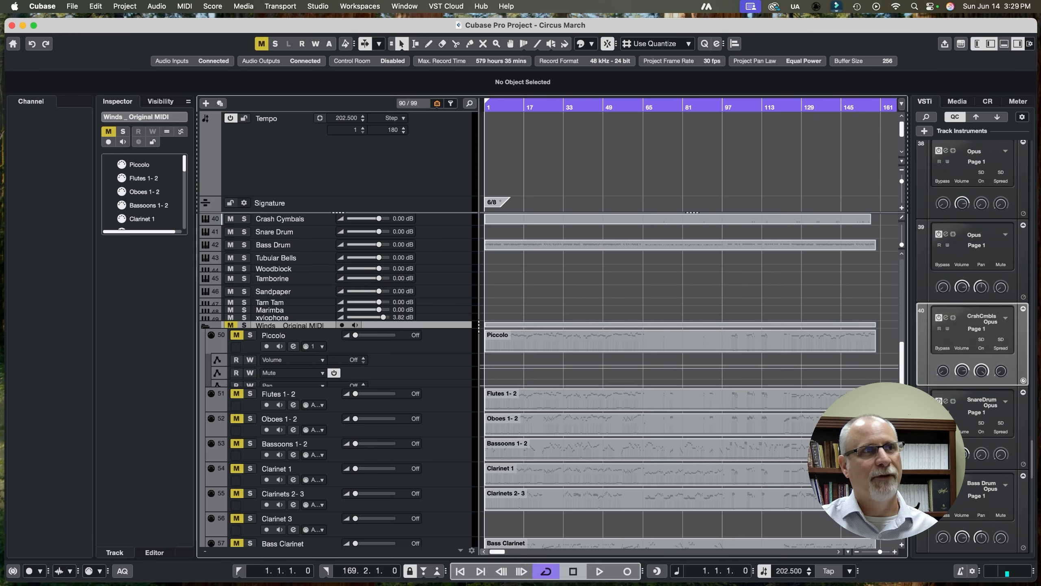
{"action": "left_click", "coordinate": [274, 335]}
{"action": "left_click", "coordinate": [206, 327]}
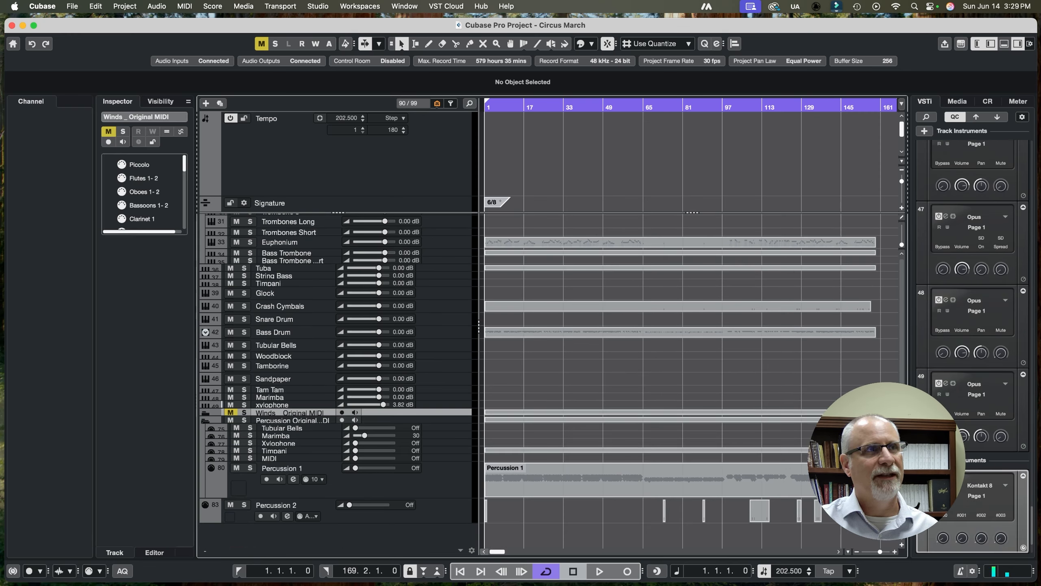
{"action": "left_click", "coordinate": [206, 327]}
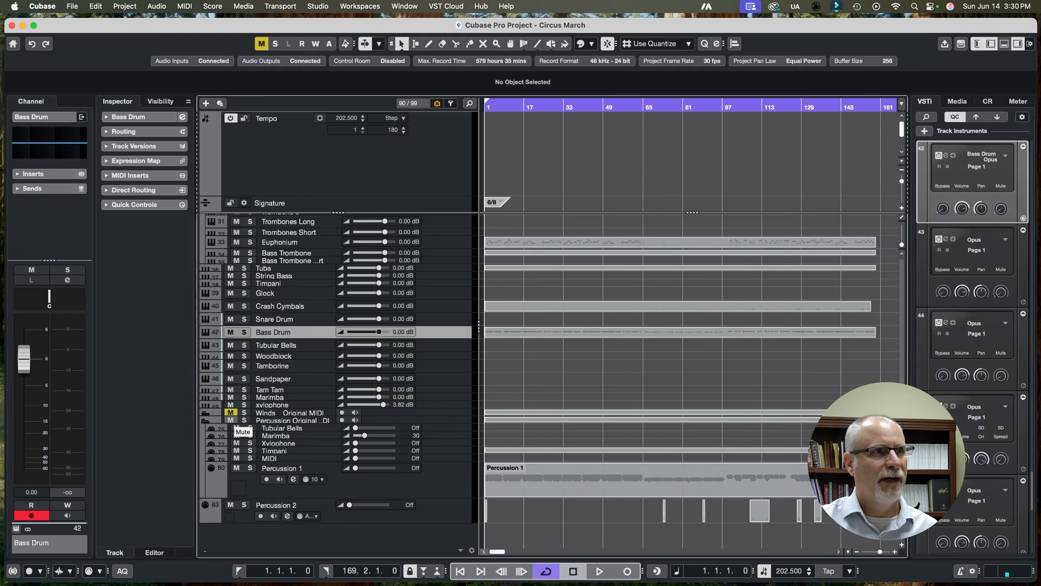
- Mute the Percussion Original MIDI folder with its imported tracks and collapse it
{"action": "left_click", "coordinate": [231, 420]}
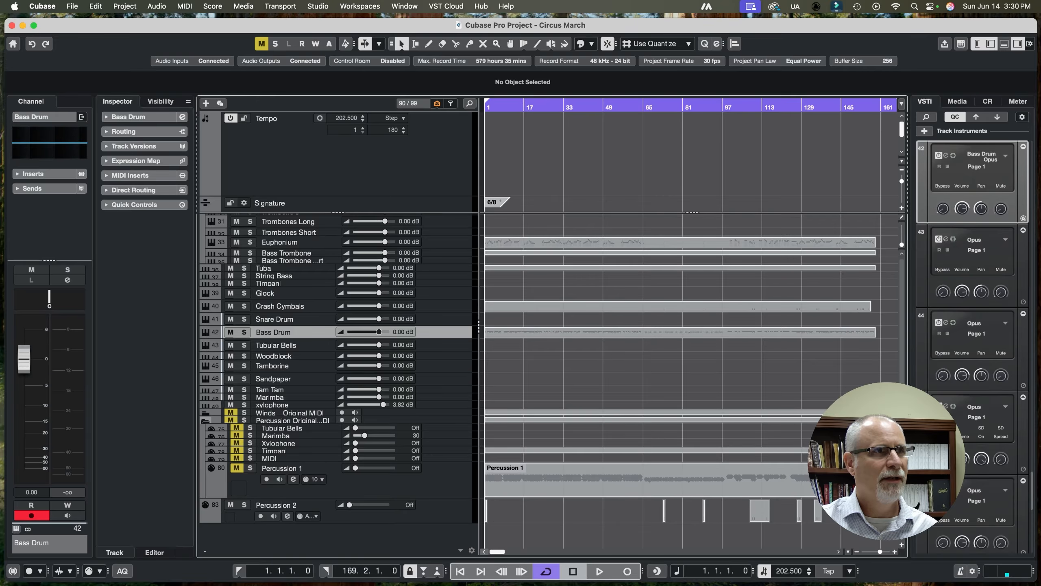
{"action": "left_click", "coordinate": [205, 420]}
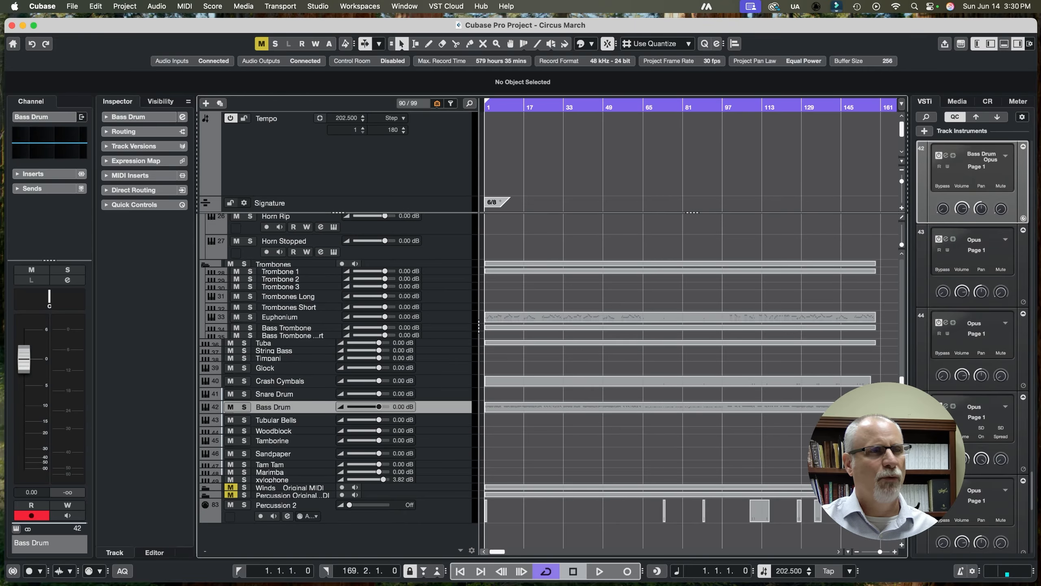
{"action": "scroll", "coordinate": [336, 381], "scroll_direction": "up", "scroll_amount": 10}
{"action": "scroll", "coordinate": [336, 381], "scroll_direction": "down", "scroll_amount": 10}
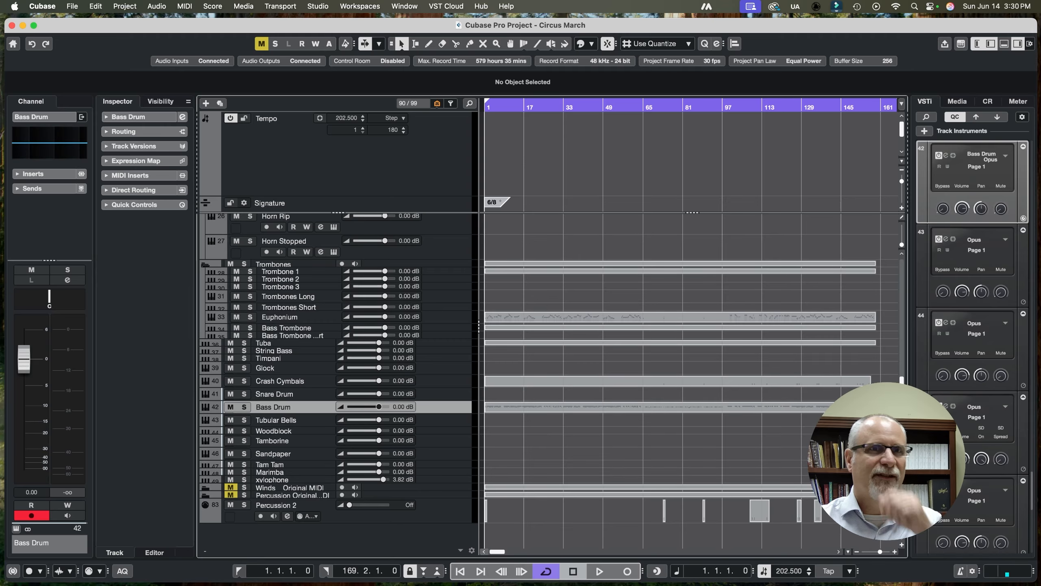
- Delete the low keyswitch notes on D0 from the Horn 1 part, close the Key Editor and deselect everything
{"action": "scroll", "coordinate": [336, 380], "scroll_direction": "up", "scroll_amount": 10}
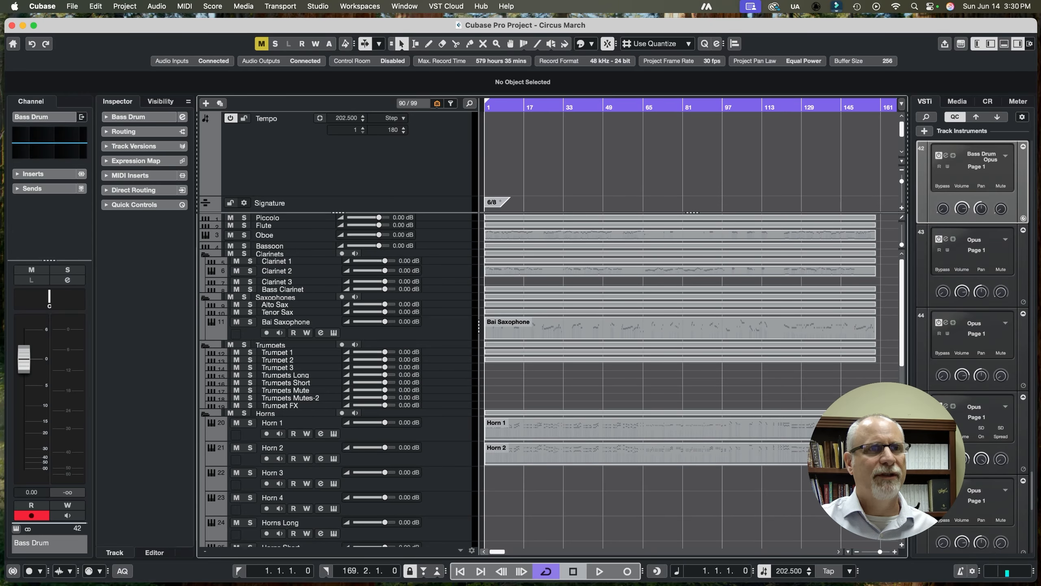
{"action": "double_click", "coordinate": [519, 430]}
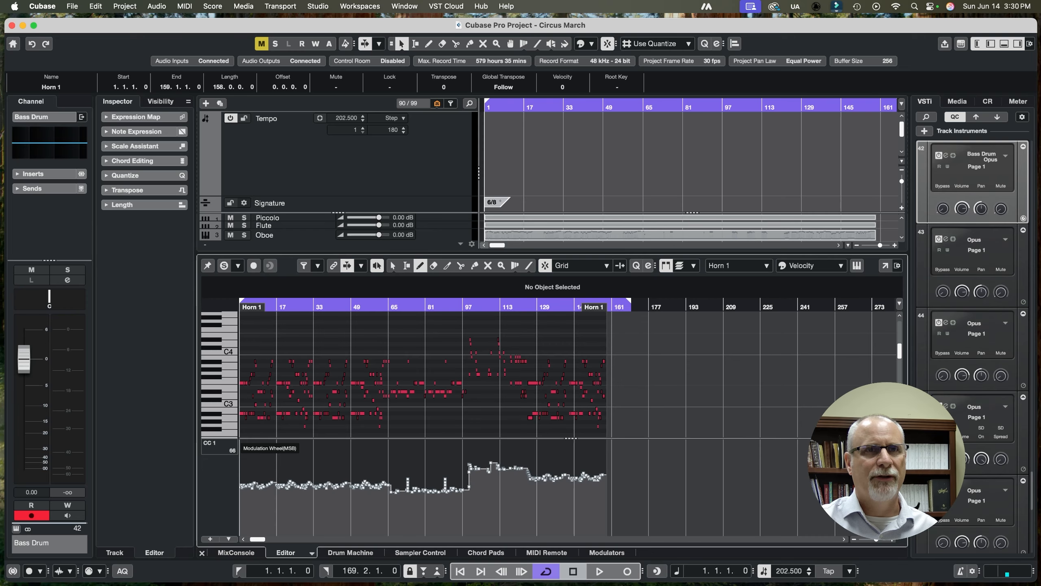
{"action": "scroll", "coordinate": [422, 374], "scroll_direction": "down", "scroll_amount": 5}
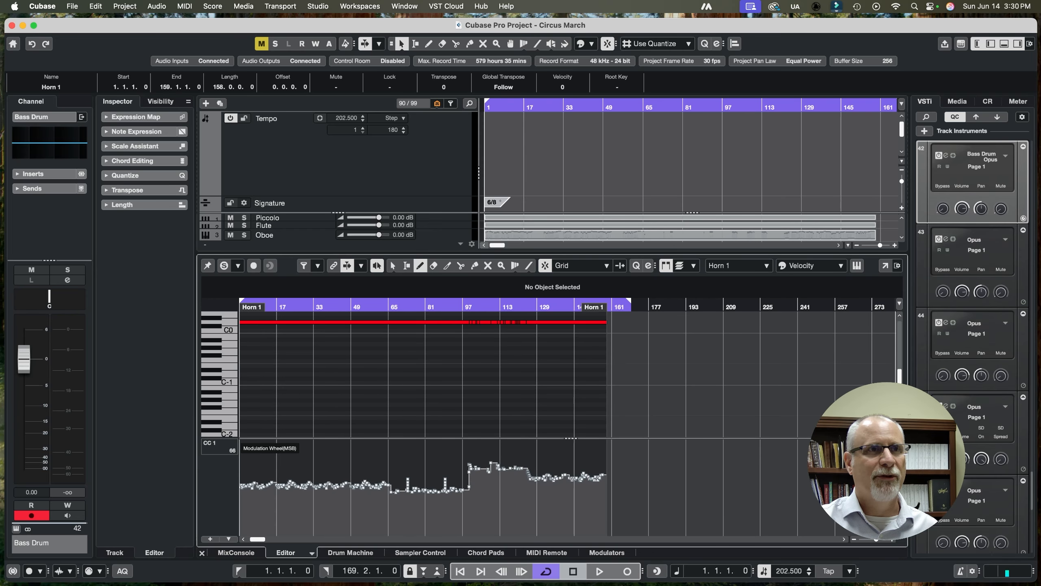
{"action": "scroll", "coordinate": [422, 374], "scroll_direction": "up", "scroll_amount": 5}
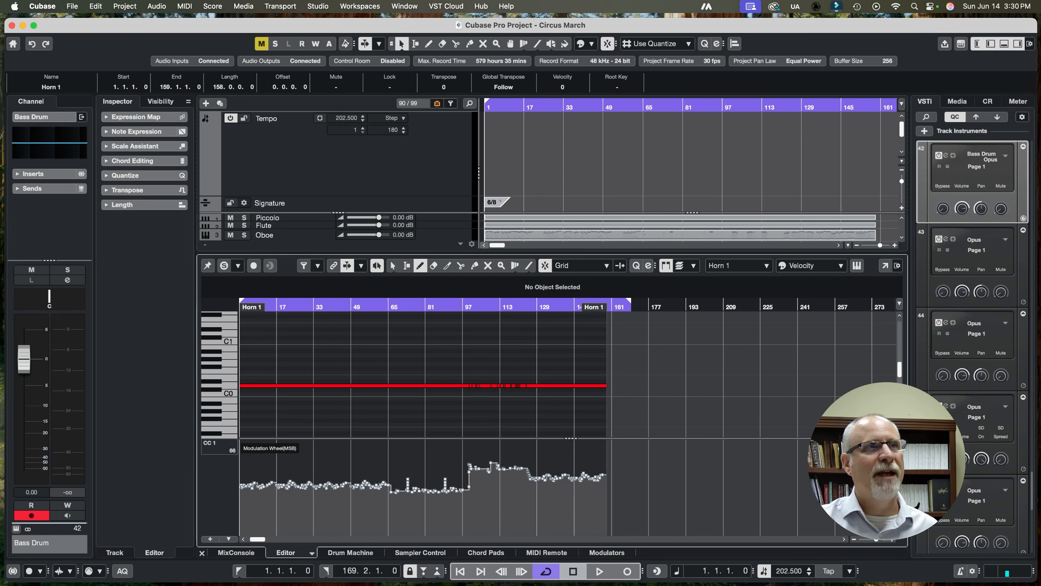
{"action": "left_click", "coordinate": [402, 43]}
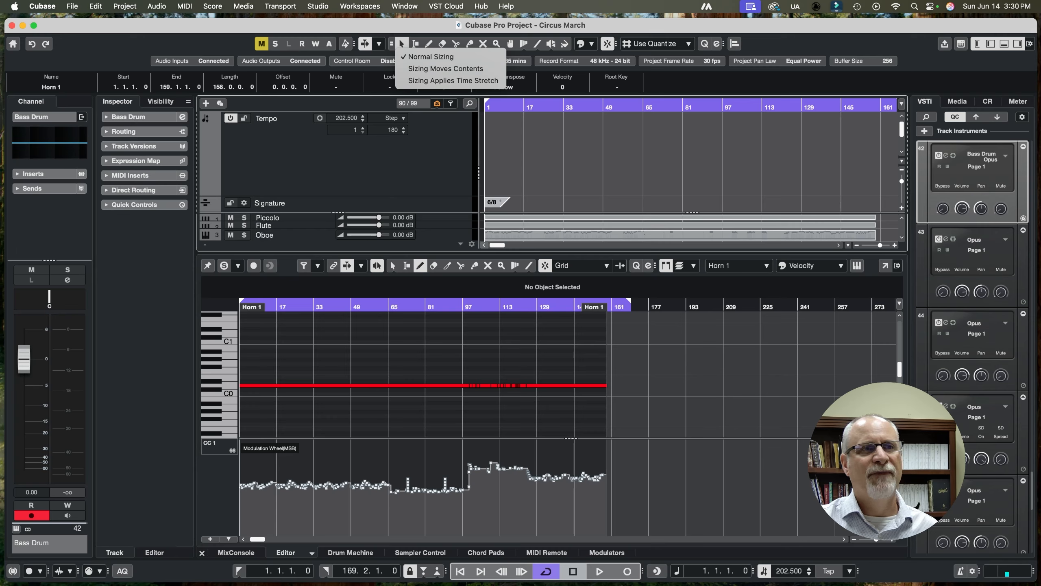
{"action": "left_click", "coordinate": [476, 406]}
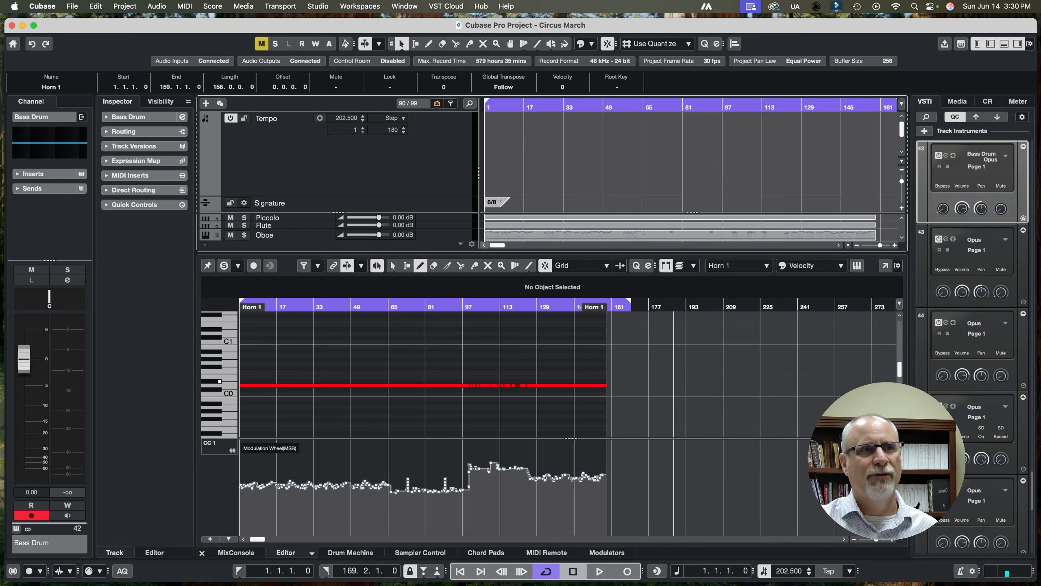
{"action": "scroll", "coordinate": [639, 362], "scroll_direction": "down", "scroll_amount": 3}
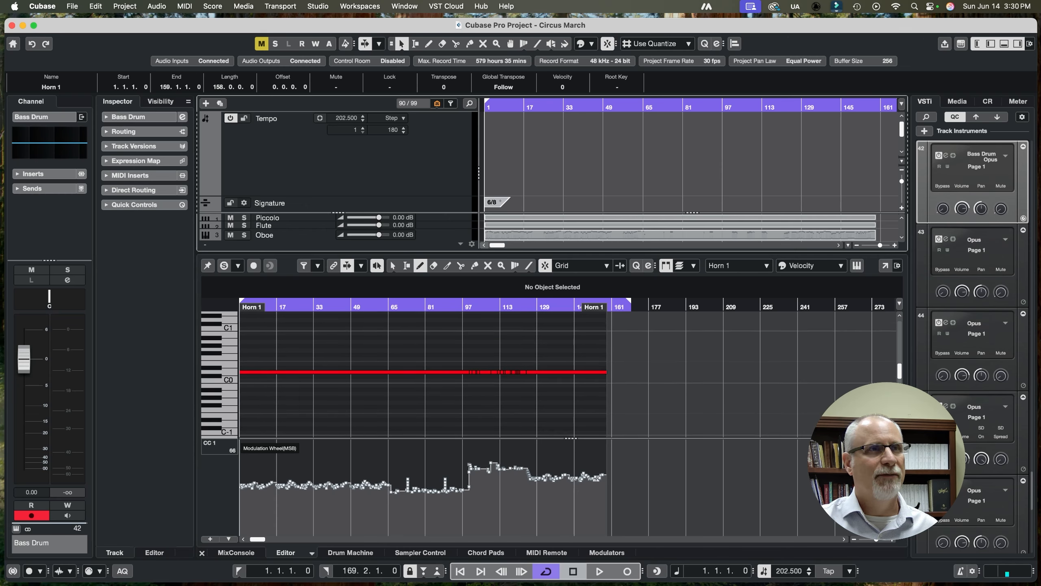
{"action": "left_click", "coordinate": [393, 265]}
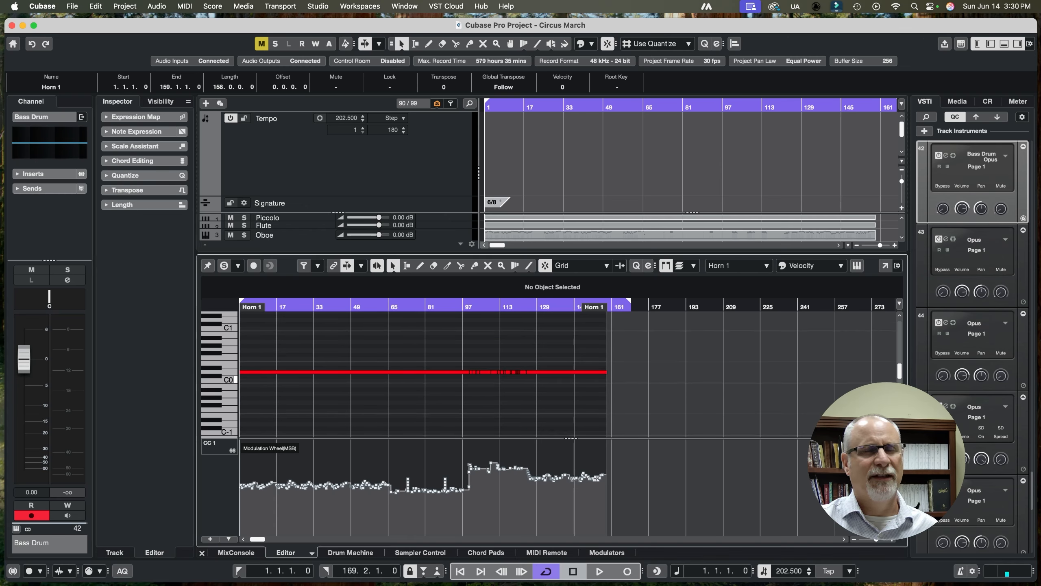
{"action": "left_click_drag", "start_coordinate": [681, 379], "coordinate": [239, 349]}
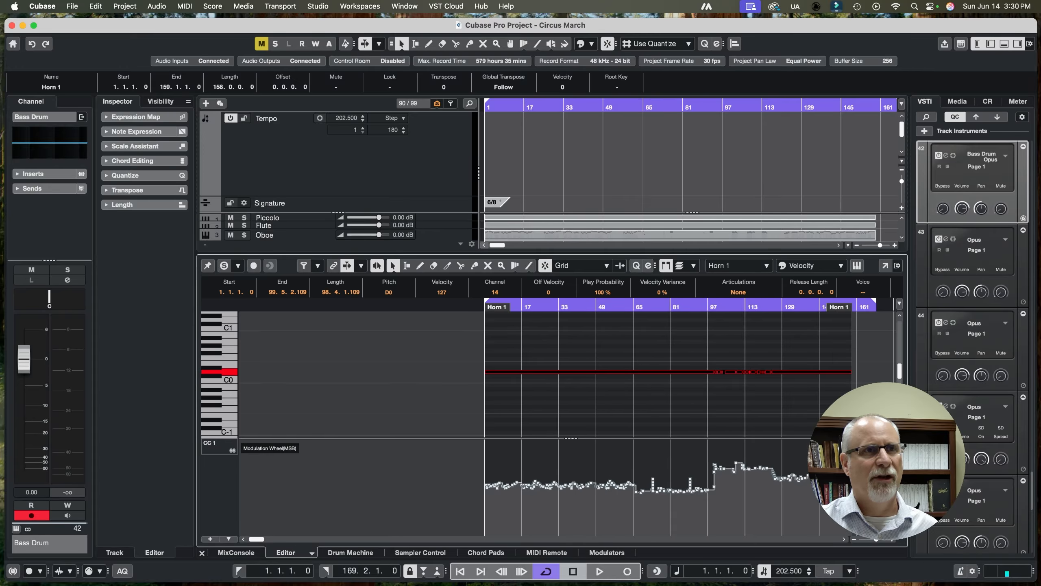
{"action": "key", "text": "Delete"}
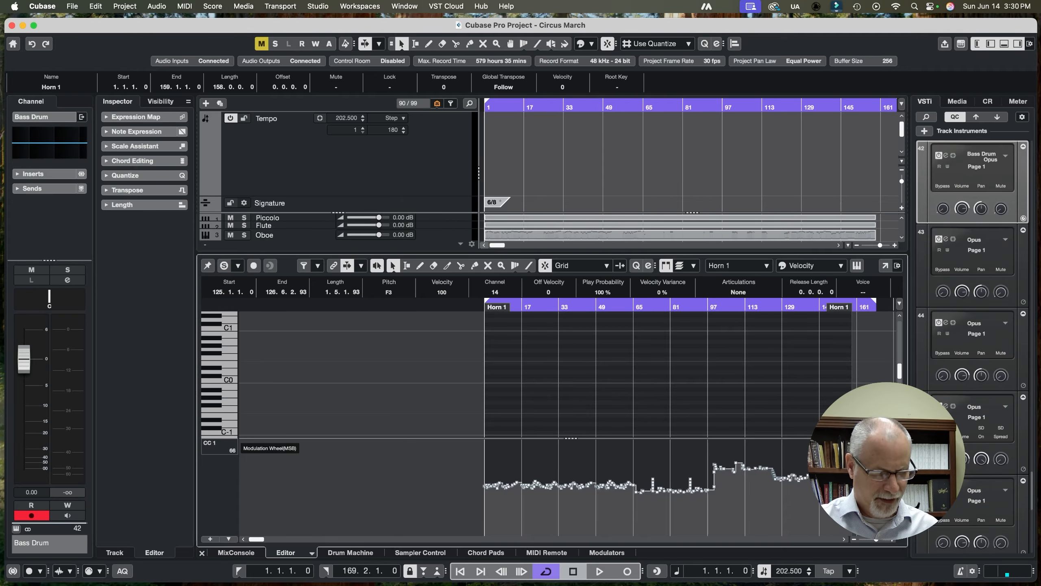
{"action": "key", "text": "Return"}
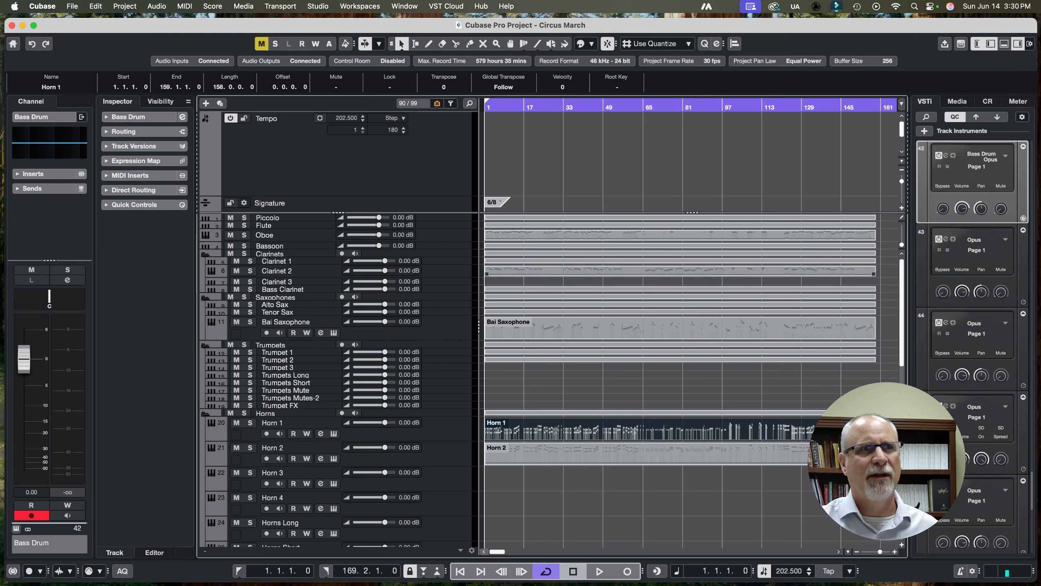
{"action": "key", "text": "super+shift+a"}
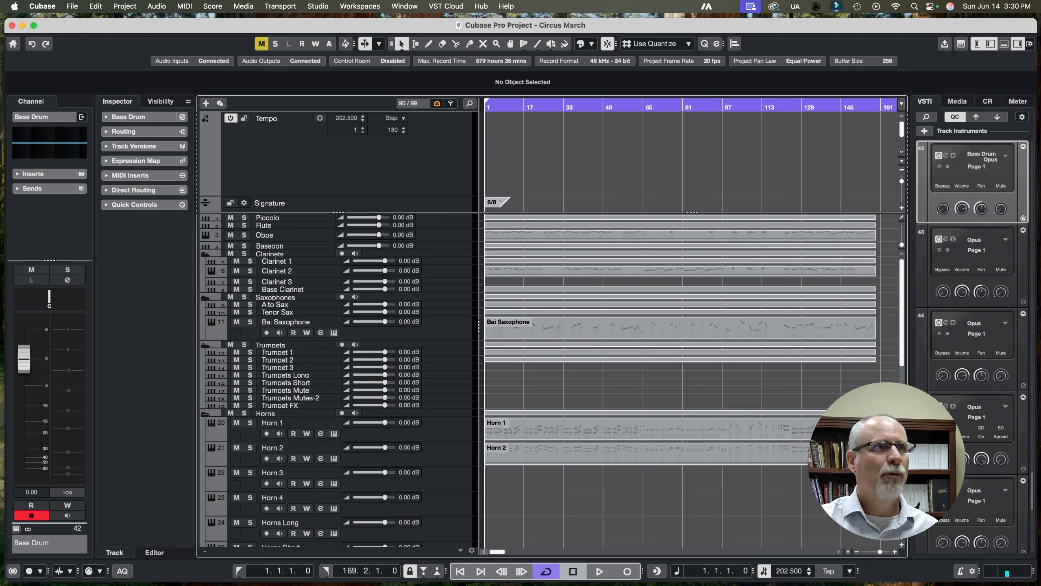
- Select the Piccolo track, play the march from the beginning to audition it, then stop and return to the project start
{"action": "left_click", "coordinate": [287, 218]}
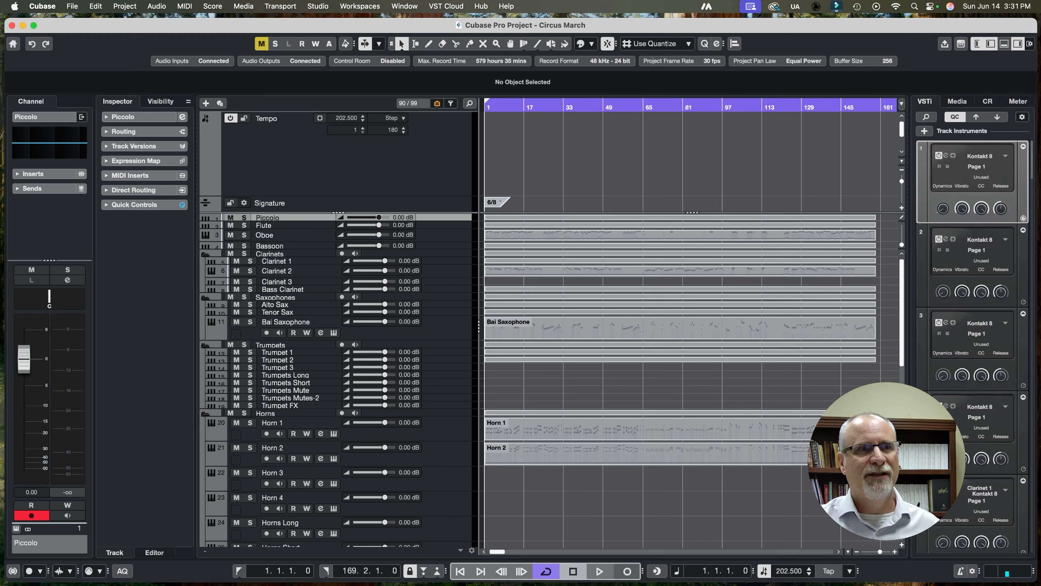
{"action": "left_click", "coordinate": [599, 572]}
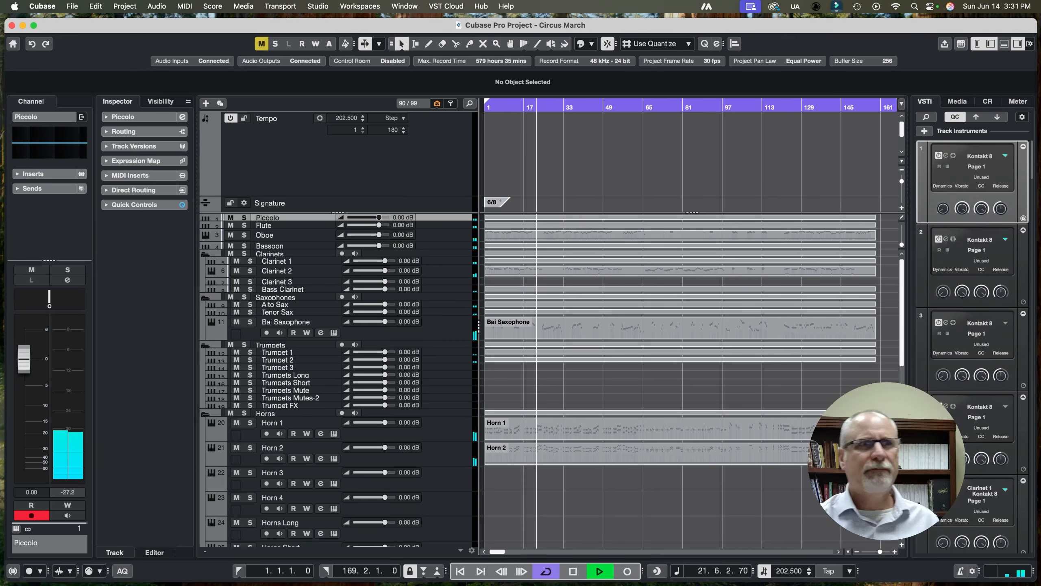
{"action": "key", "text": "space"}
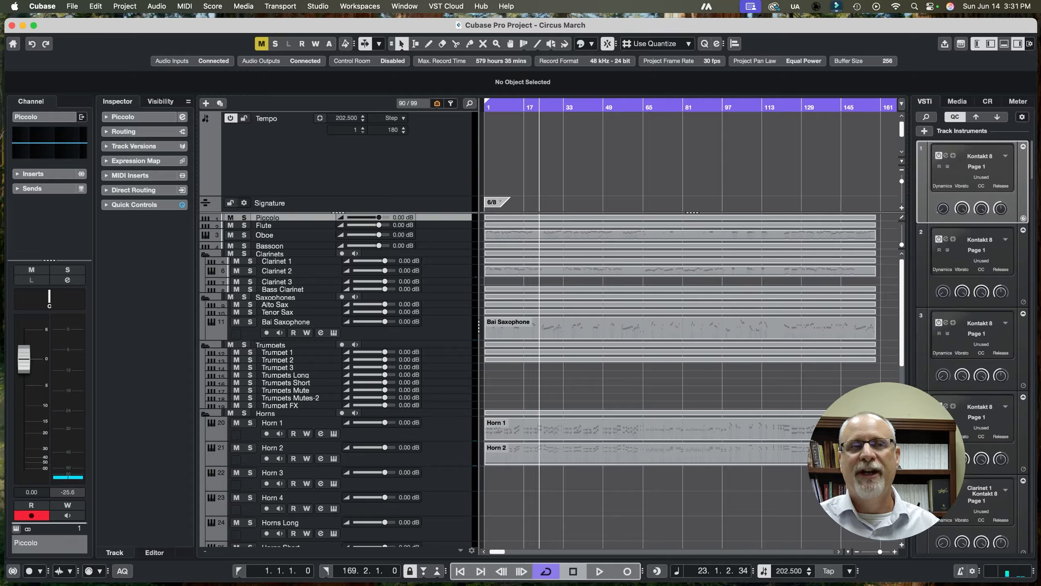
{"action": "left_click", "coordinate": [460, 570]}
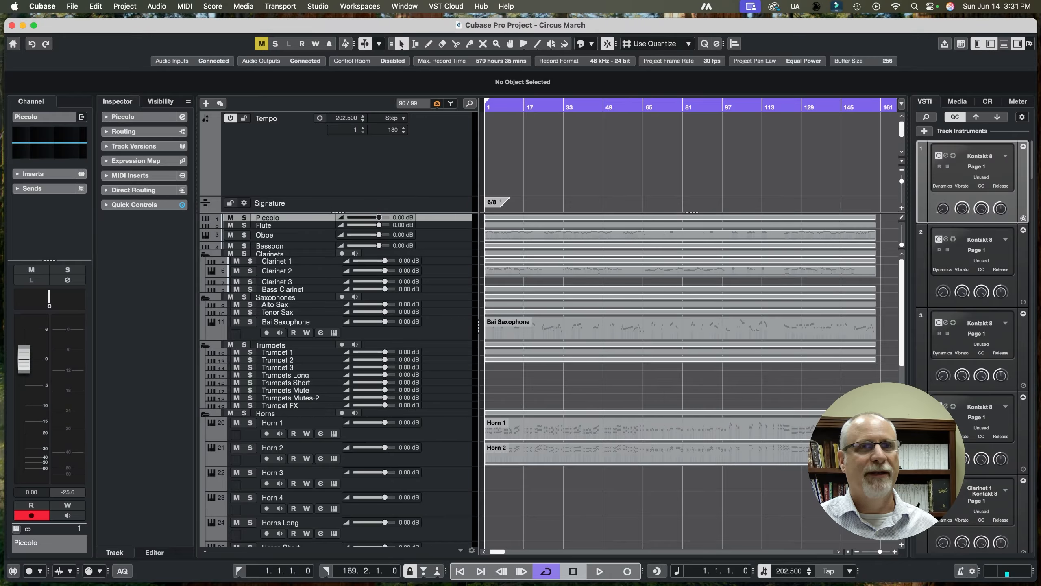
{"action": "scroll", "coordinate": [336, 370], "scroll_direction": "down", "scroll_amount": 12}
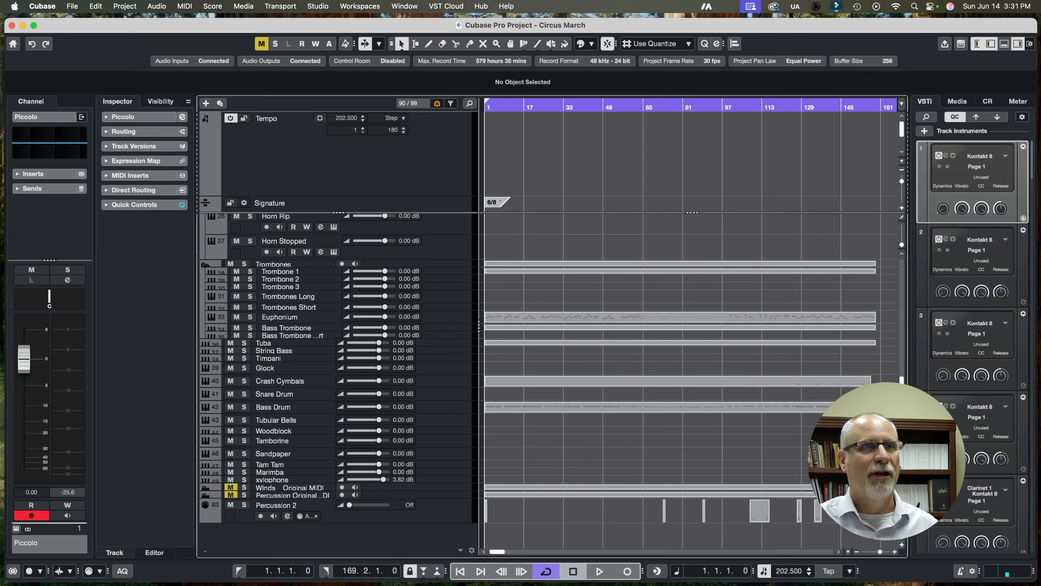
{"action": "scroll", "coordinate": [336, 369], "scroll_direction": "up", "scroll_amount": 2}
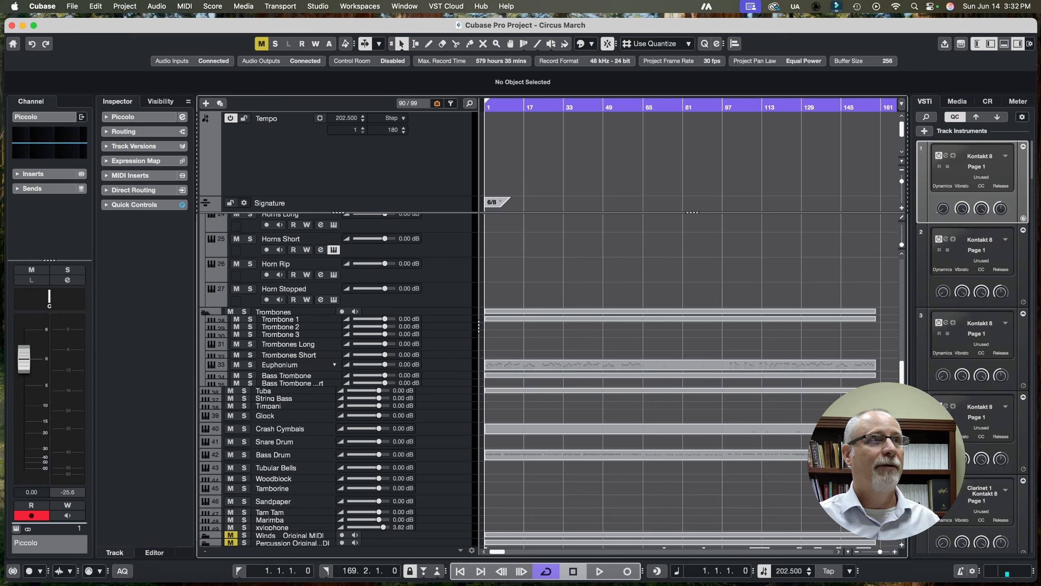
{"action": "left_click", "coordinate": [72, 6]}
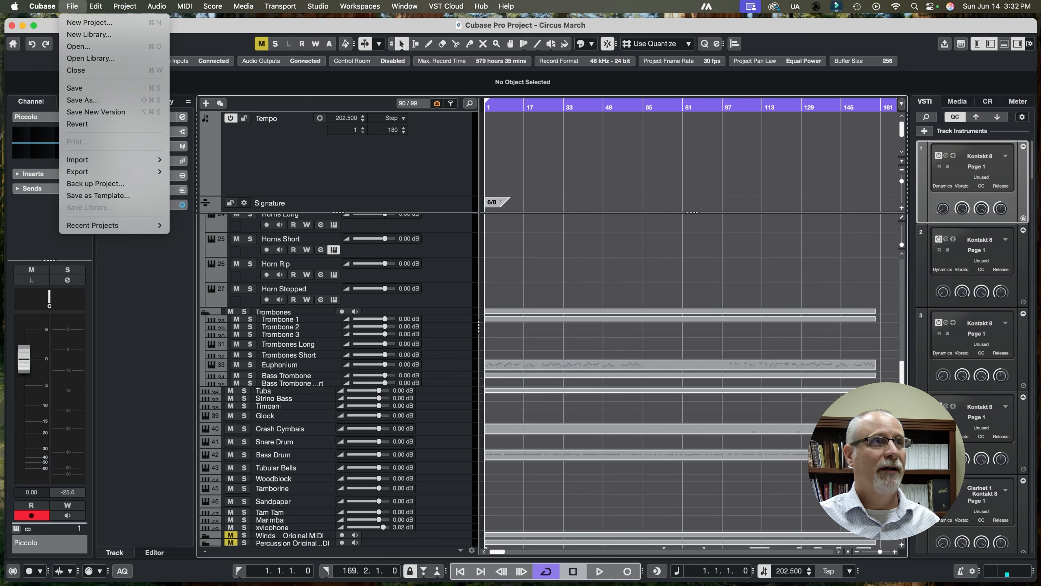
{"action": "mouse_move", "coordinate": [111, 159]}
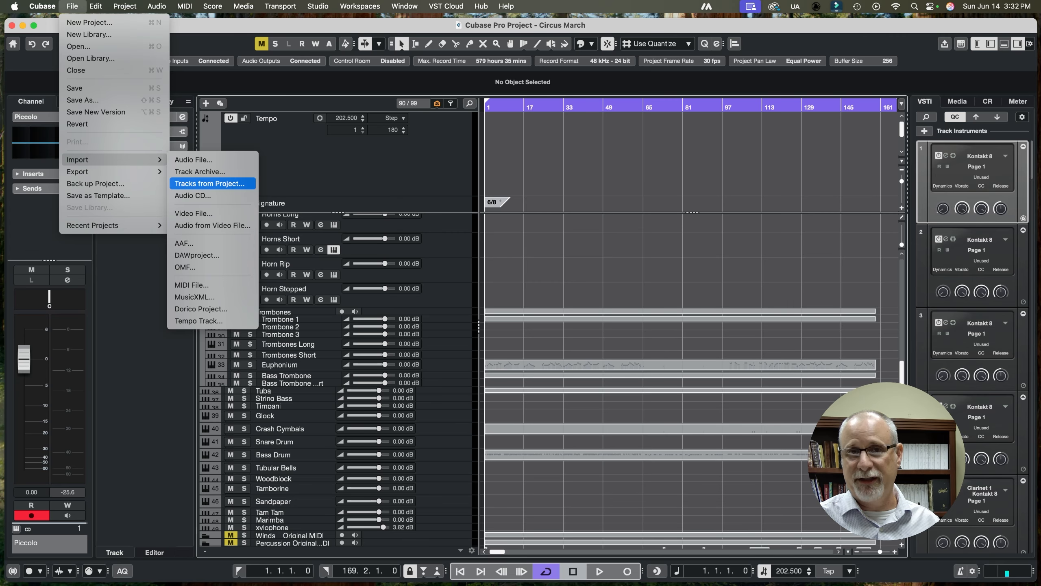
{"action": "key", "text": "Escape"}
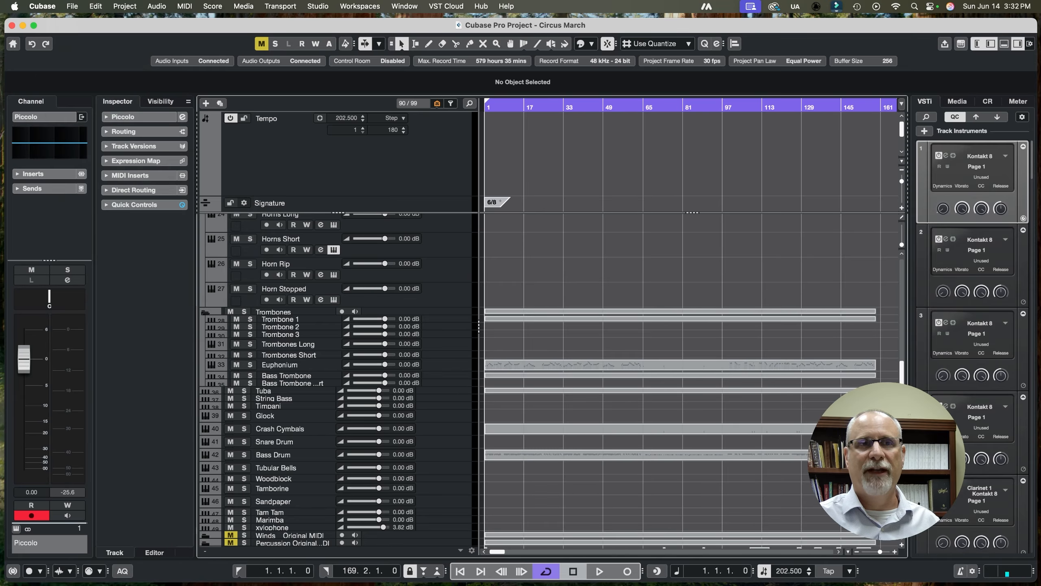